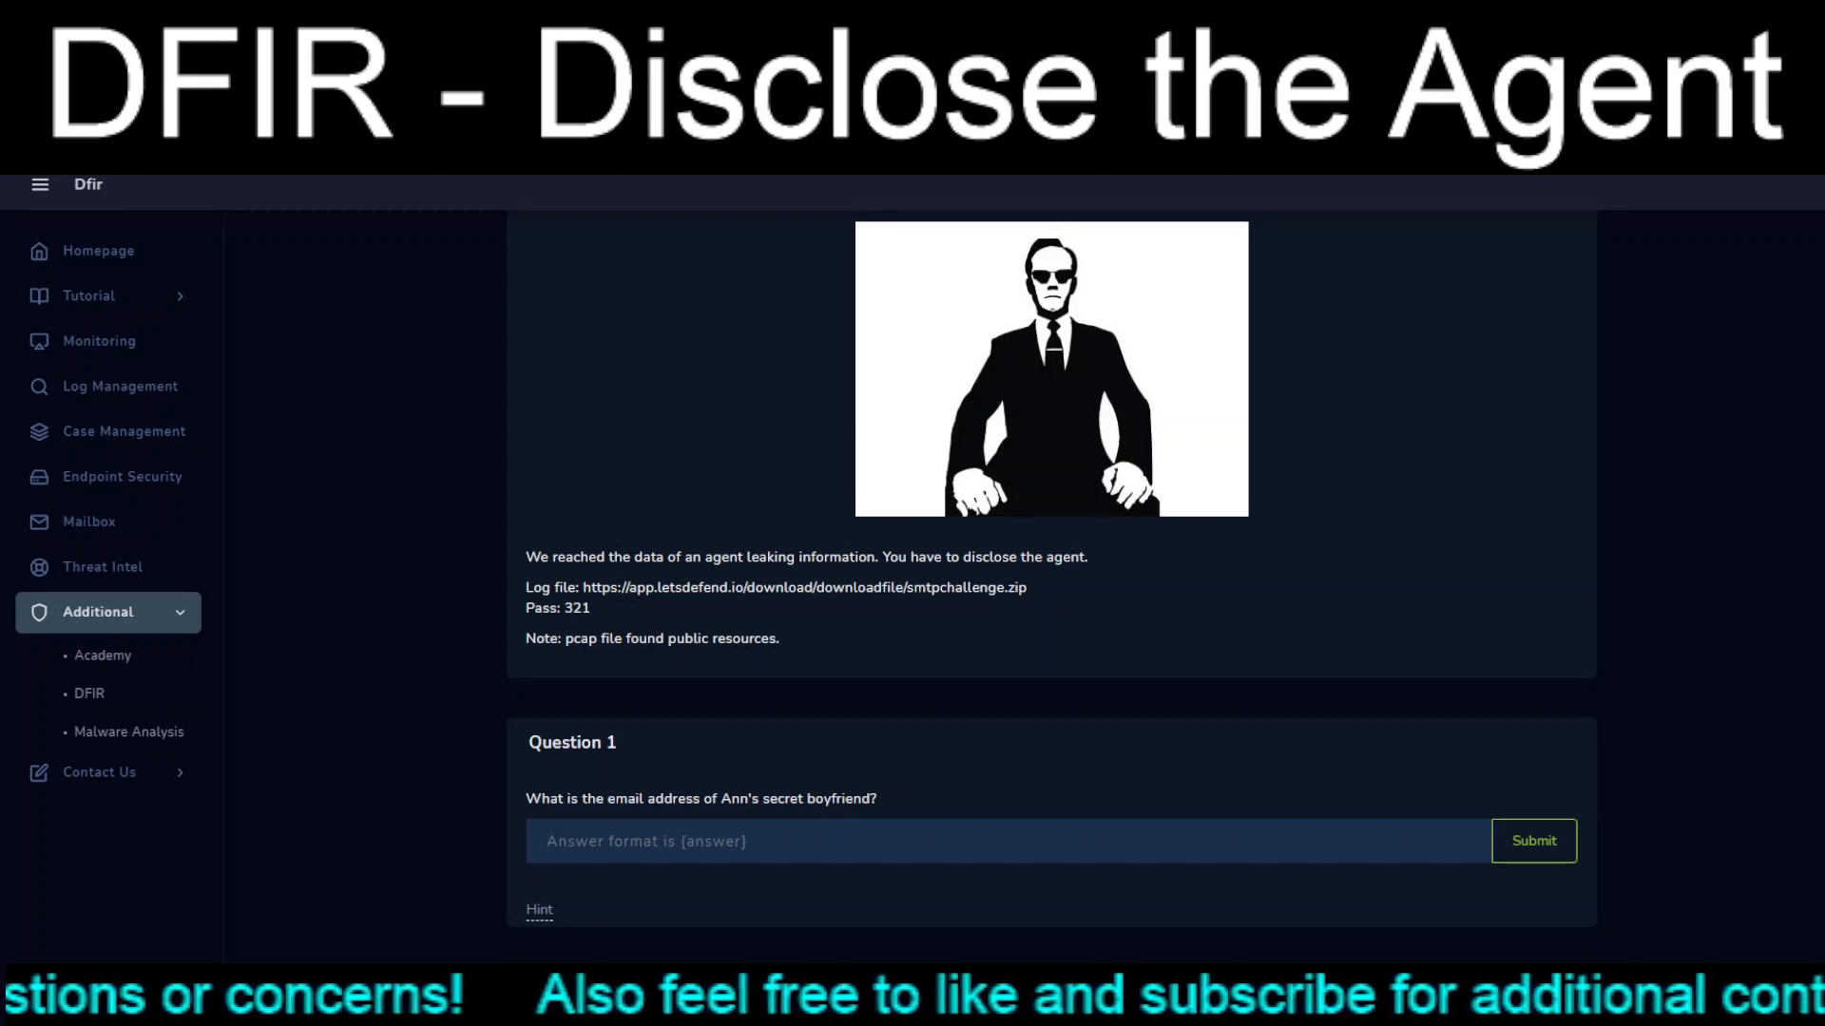
# - Read through the challenge summary and Questions 1 to 5 on the Dfir page
pyautogui.scroll(-10, 1052, 570)
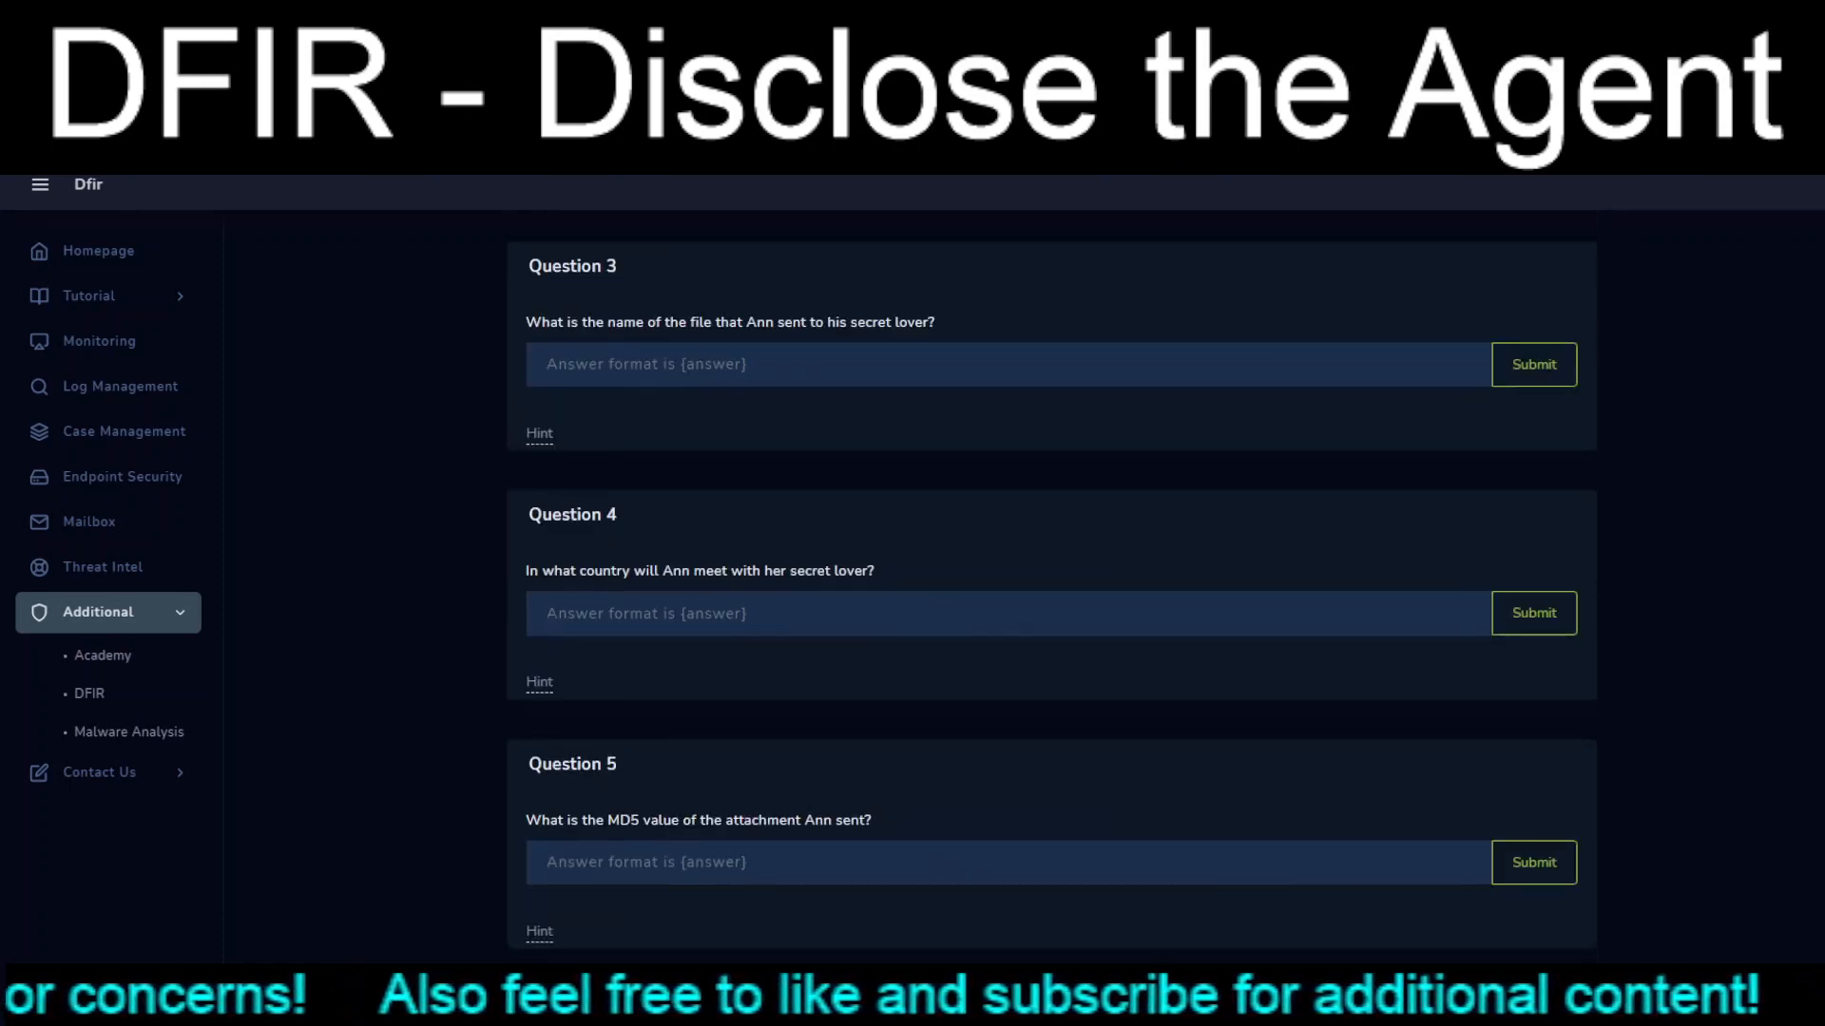
pyautogui.scroll(10, 1052, 570)
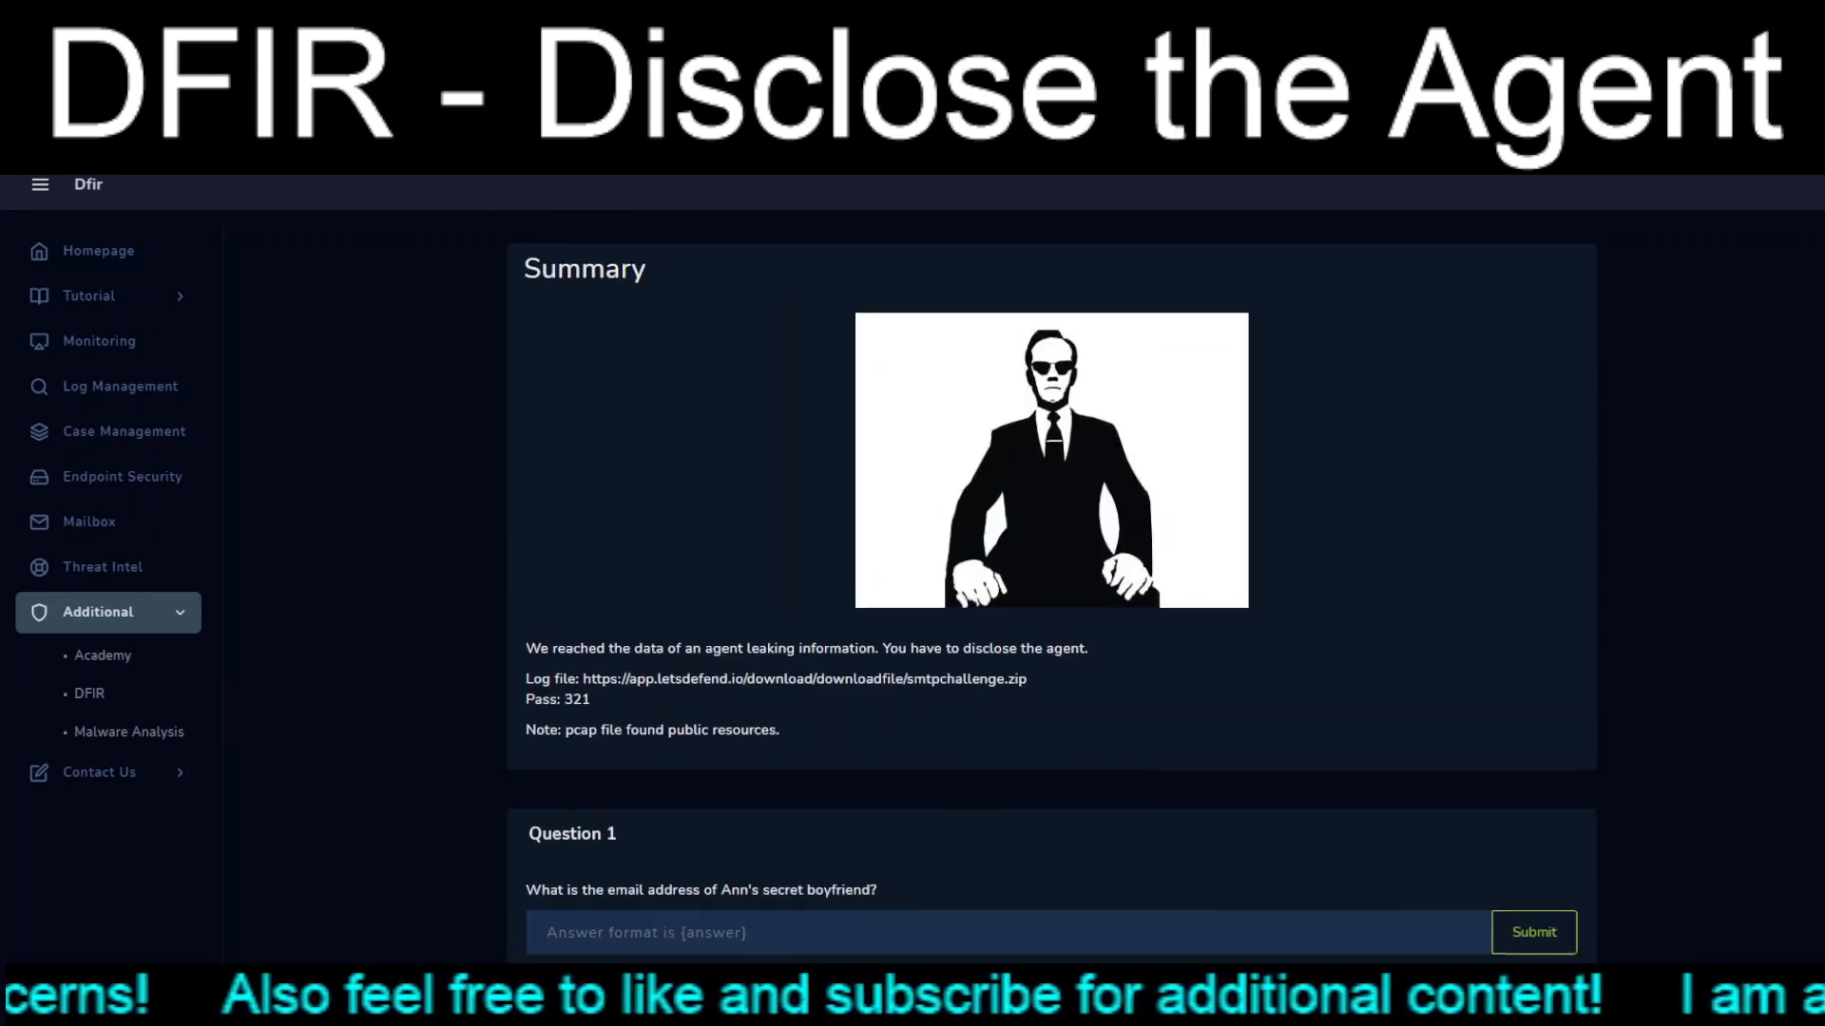
pyautogui.scroll(-6, 1052, 570)
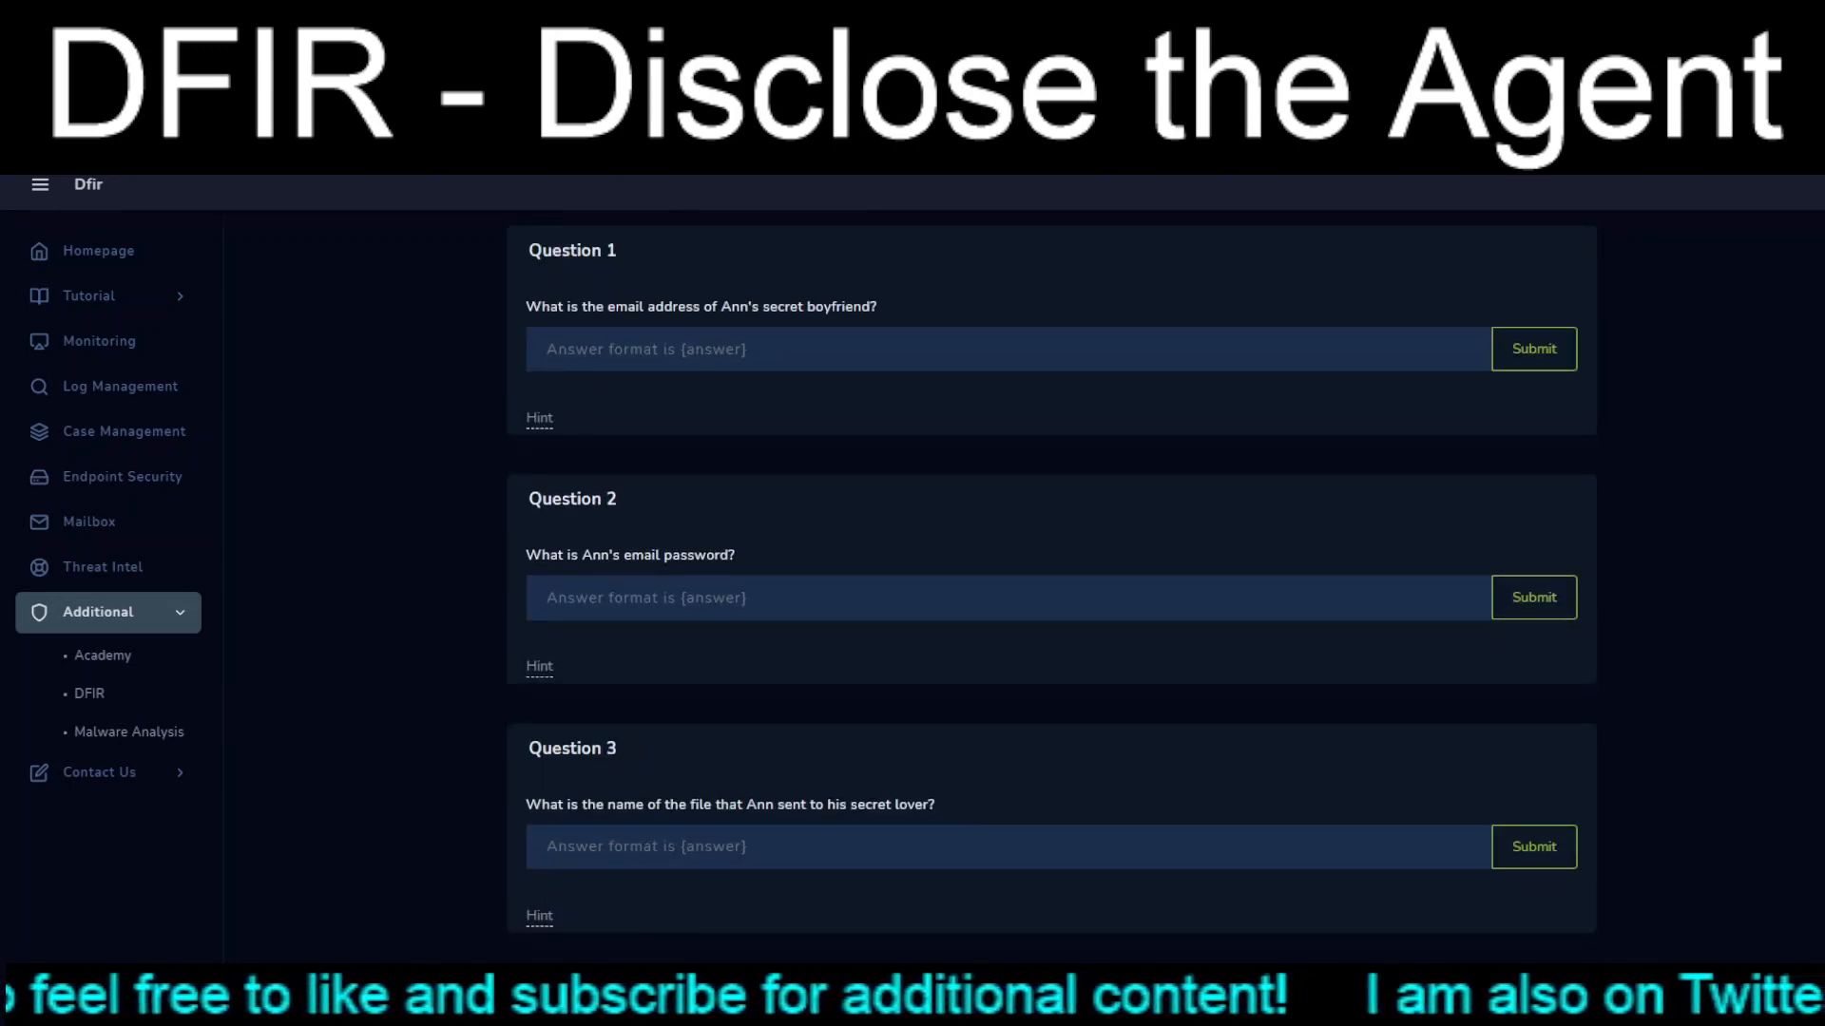
pyautogui.scroll(-4, 1052, 571)
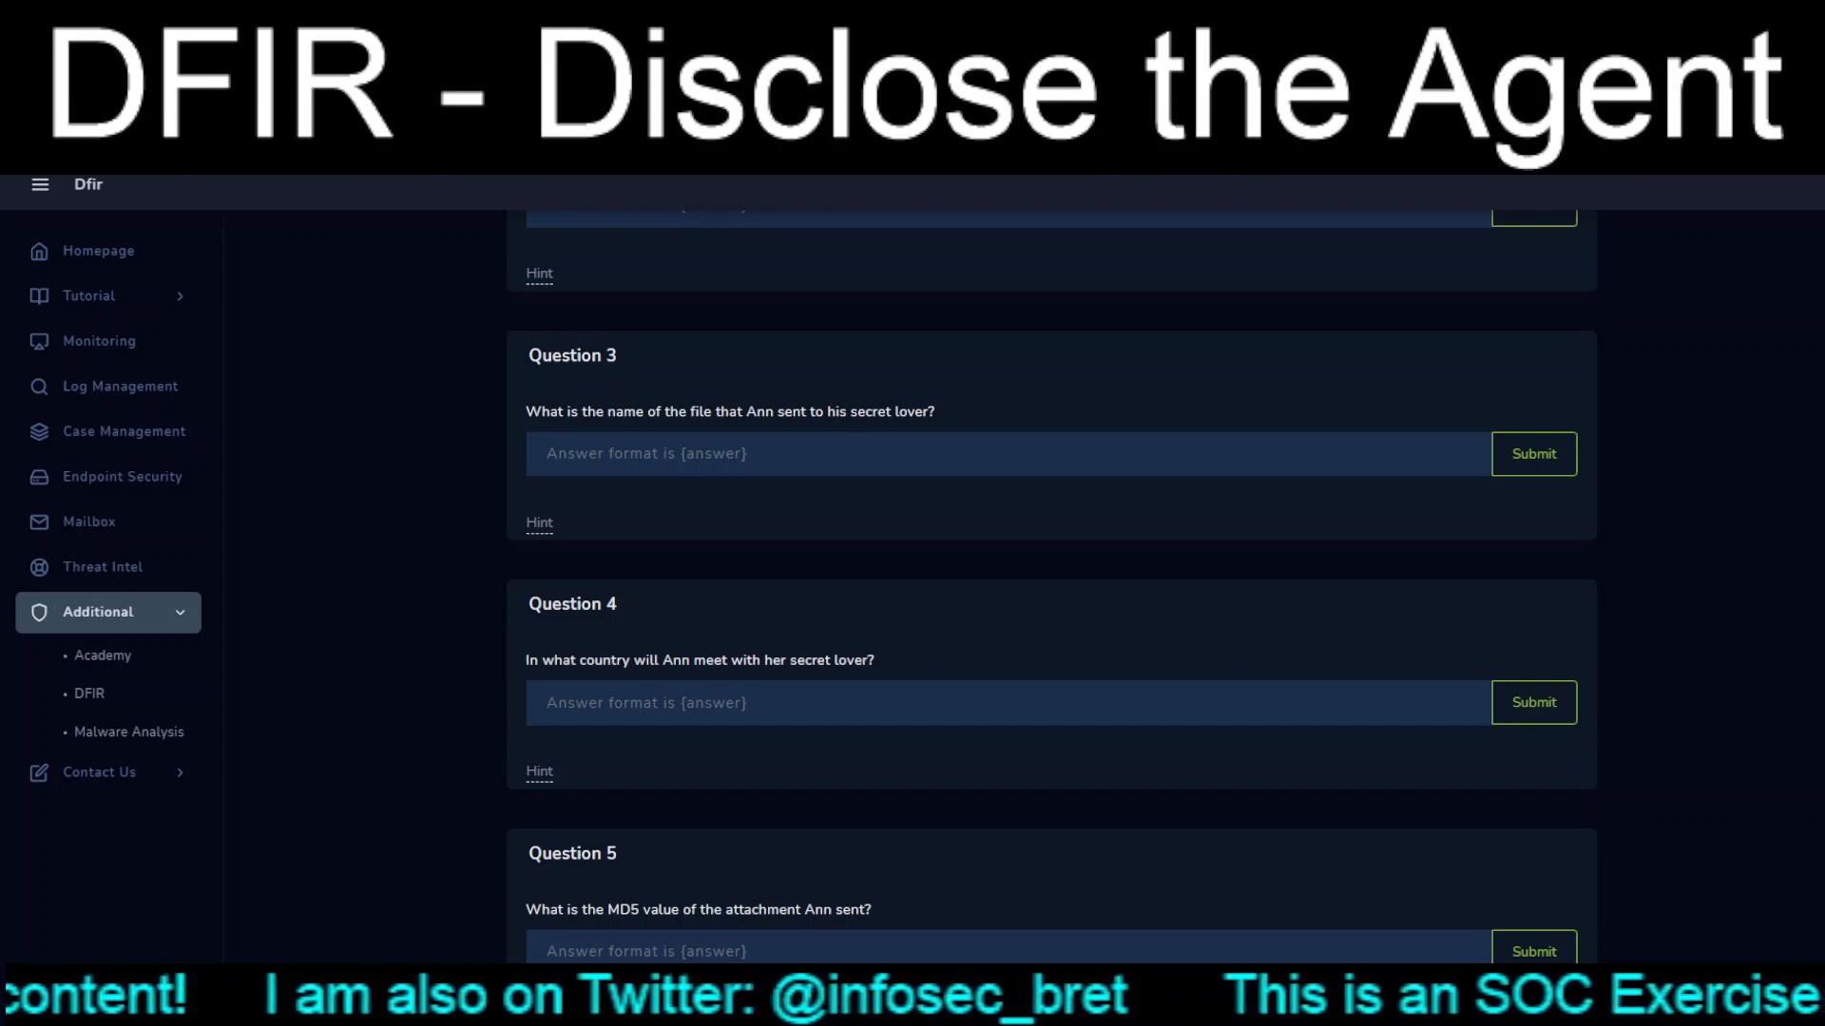
pyautogui.scroll(-1, 1051, 571)
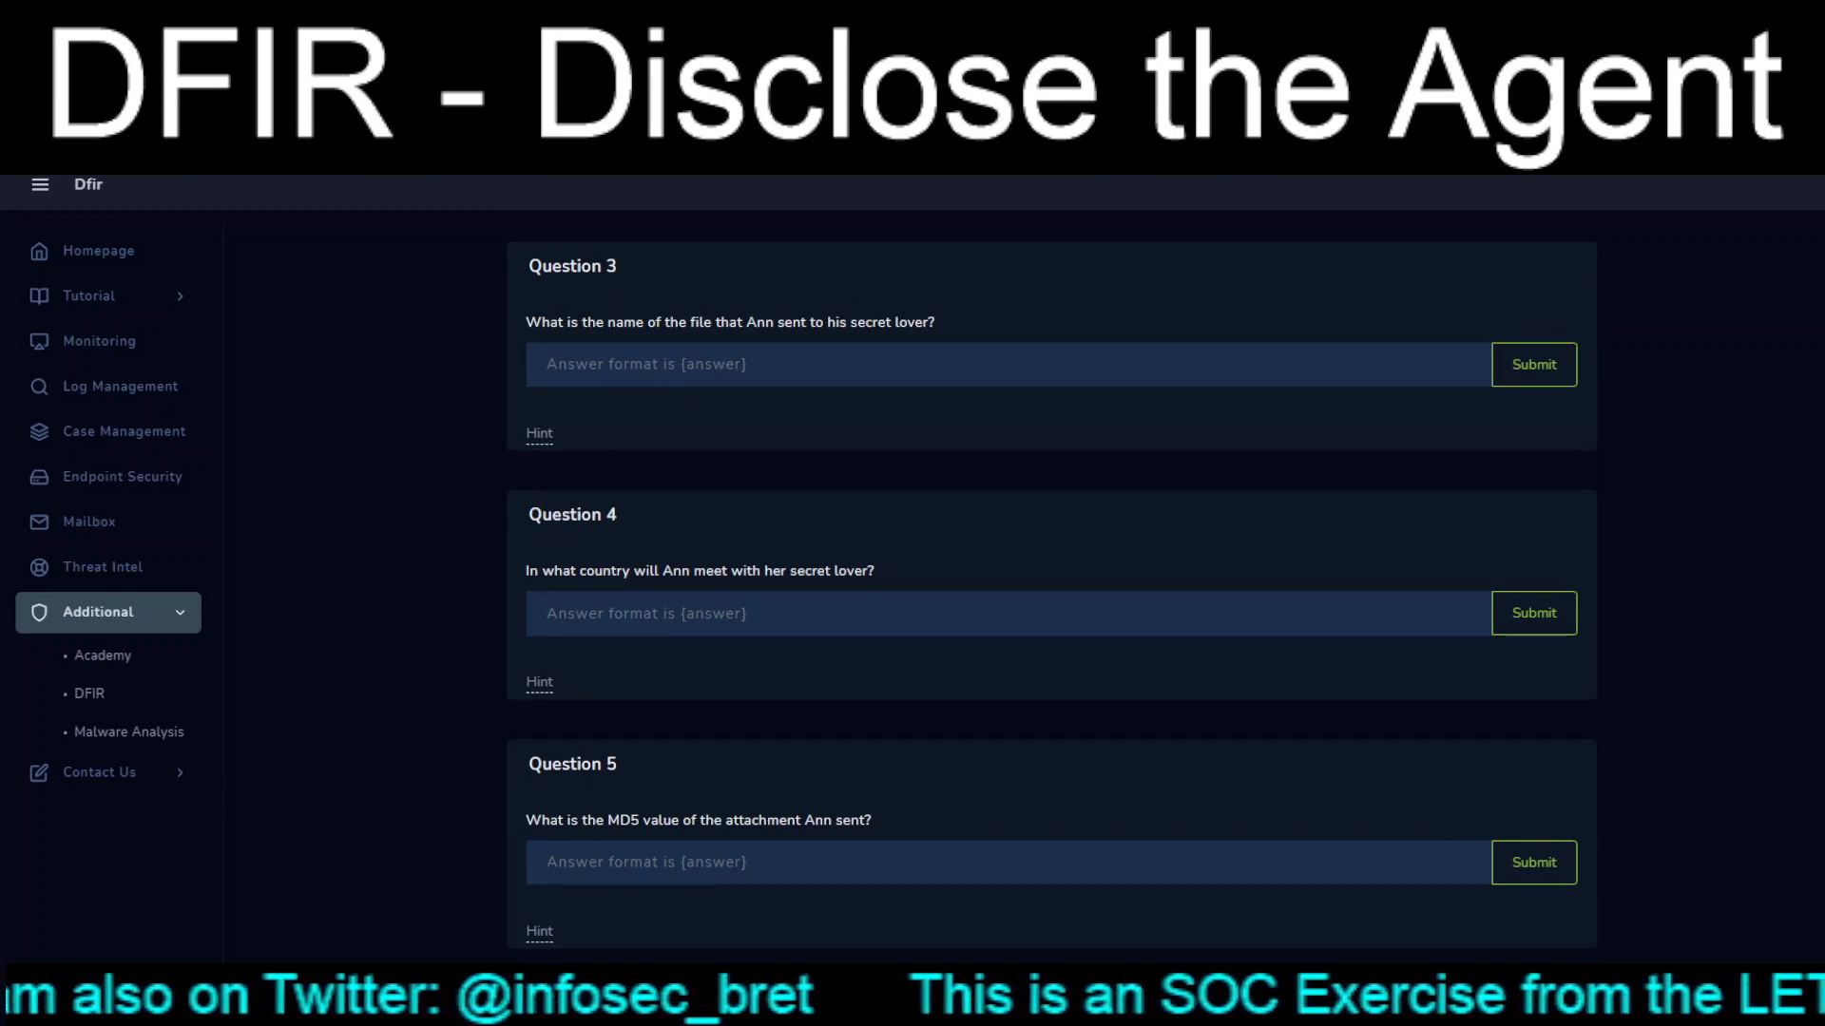
pyautogui.scroll(10, 1051, 570)
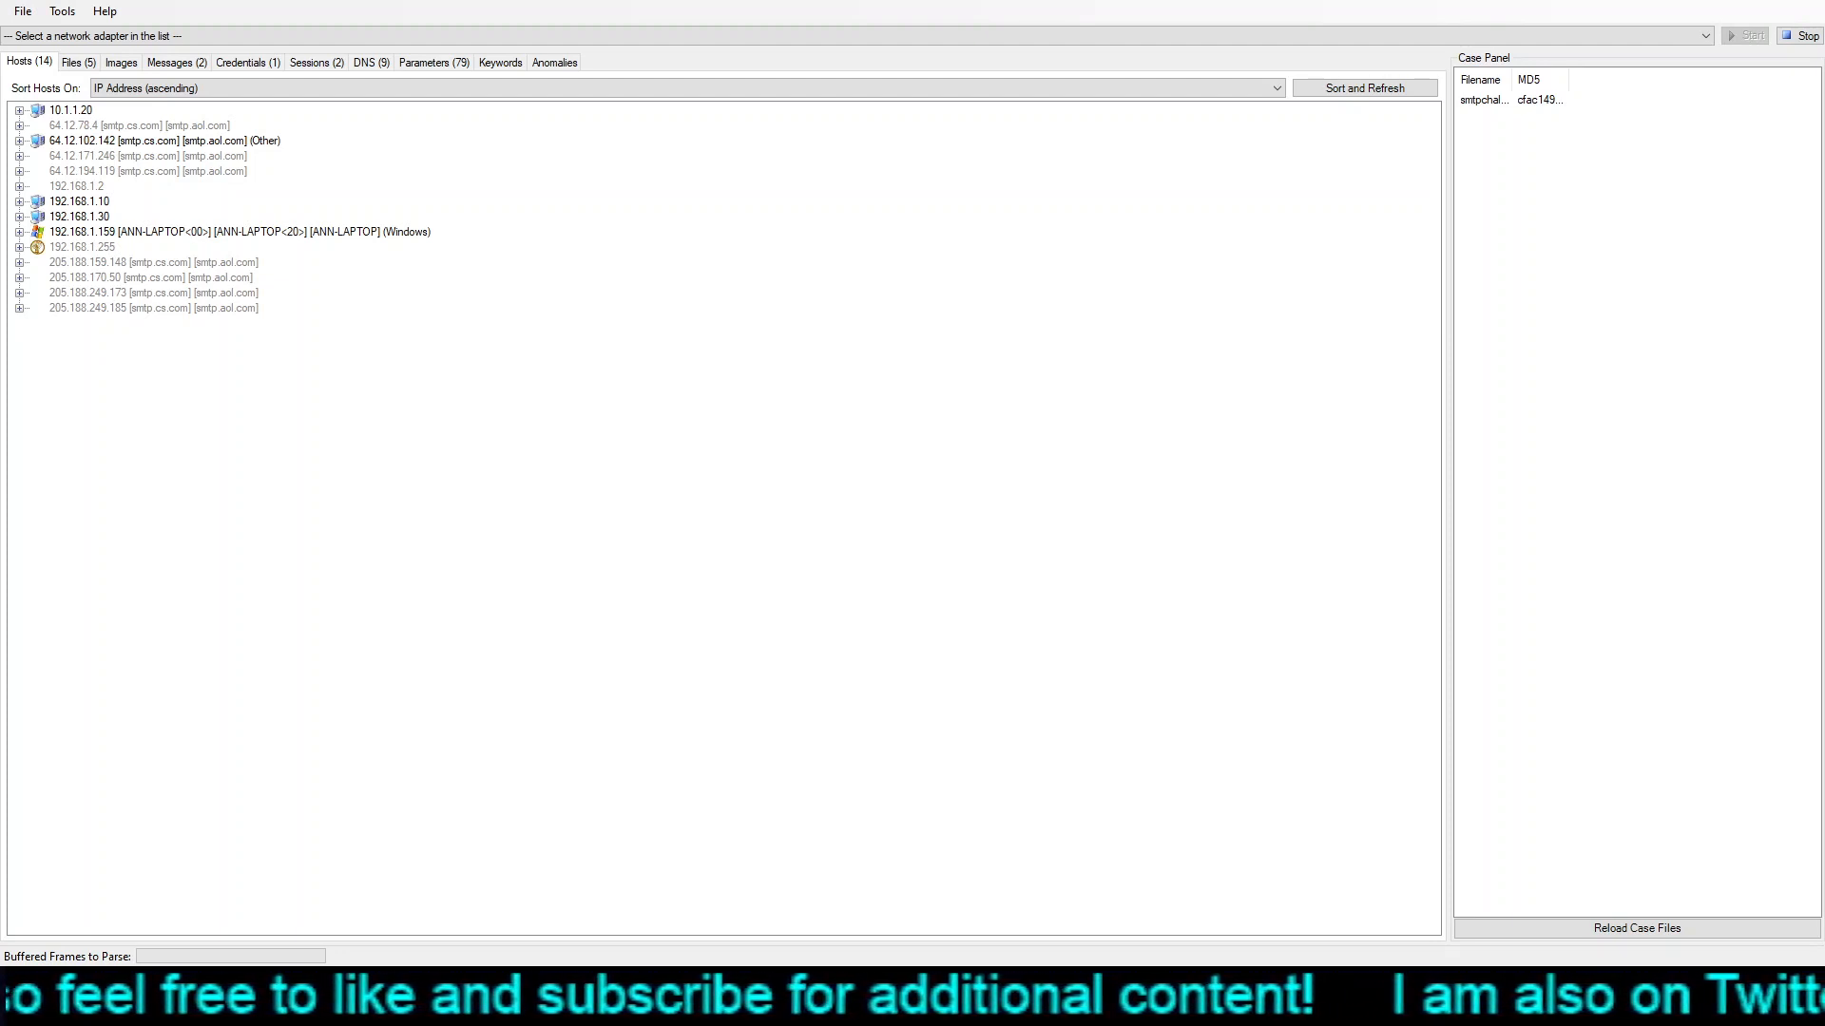
# - In NetworkMiner, open the captured rendezvous email in frame 557 and enlarge its header attribute list
pyautogui.click(176, 61)
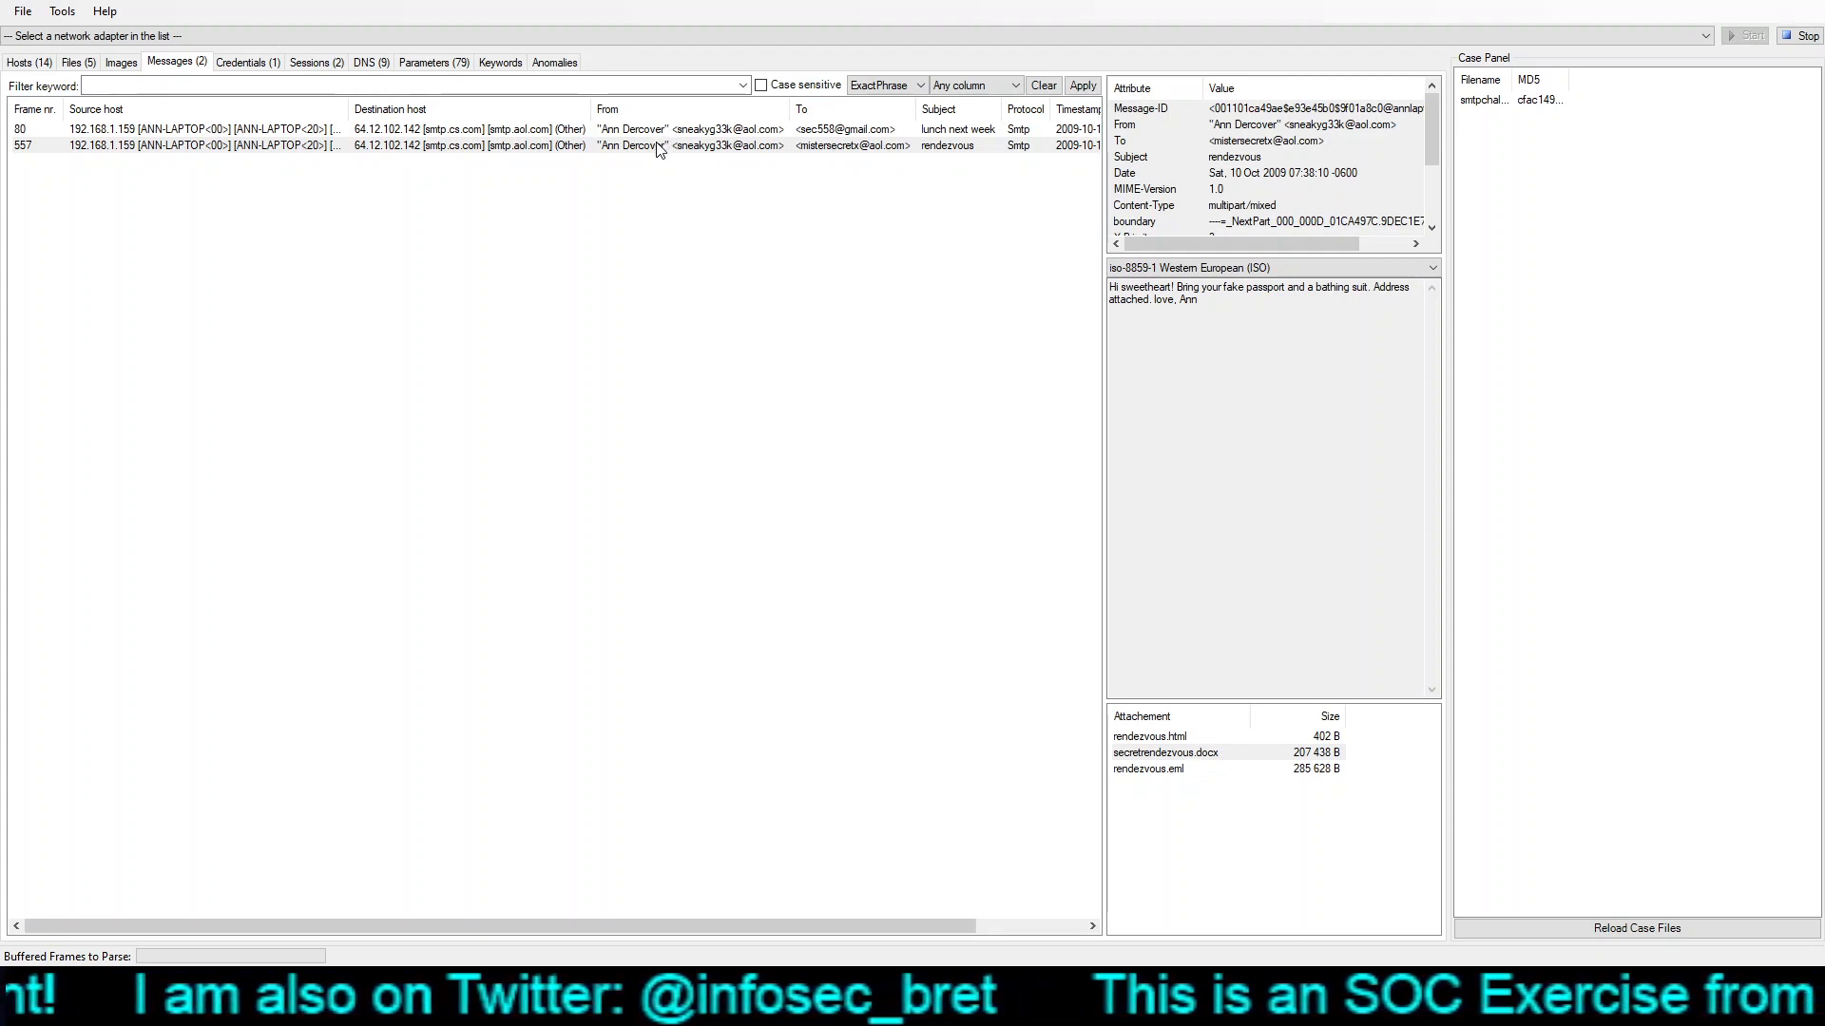
pyautogui.click(820, 147)
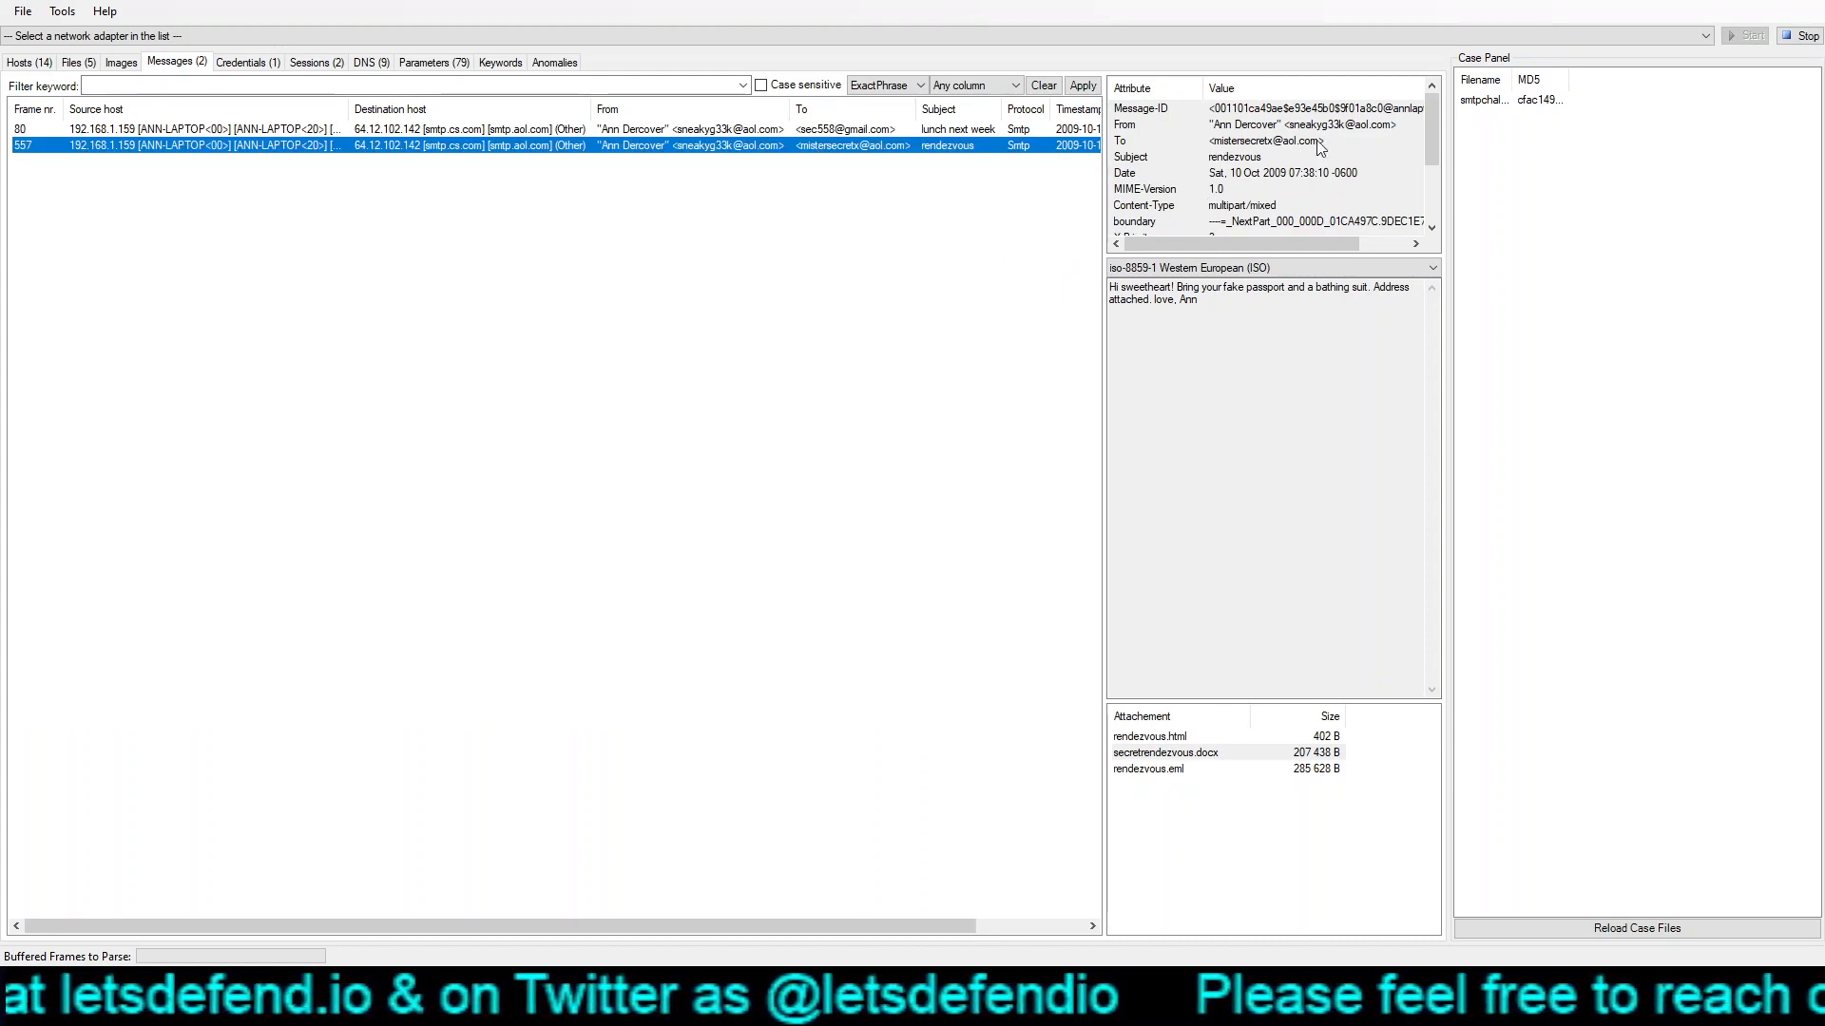
pyautogui.click(1269, 143)
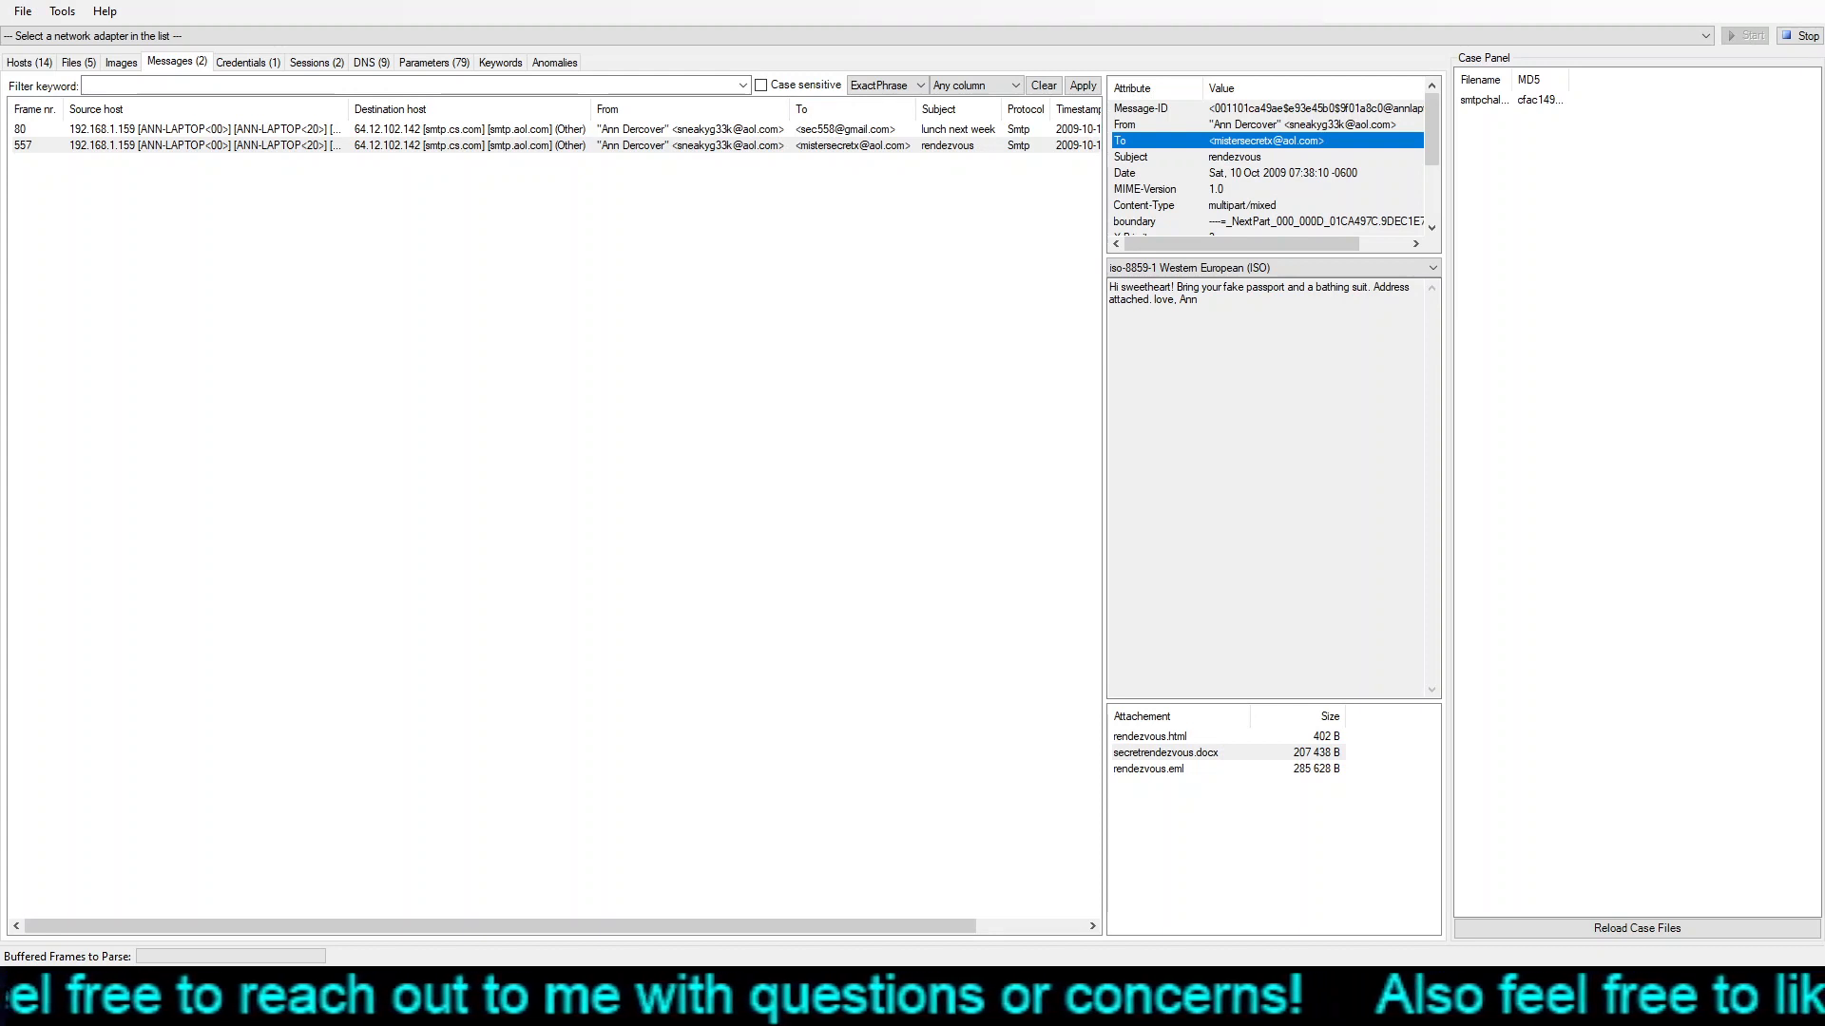
pyautogui.click(667, 147)
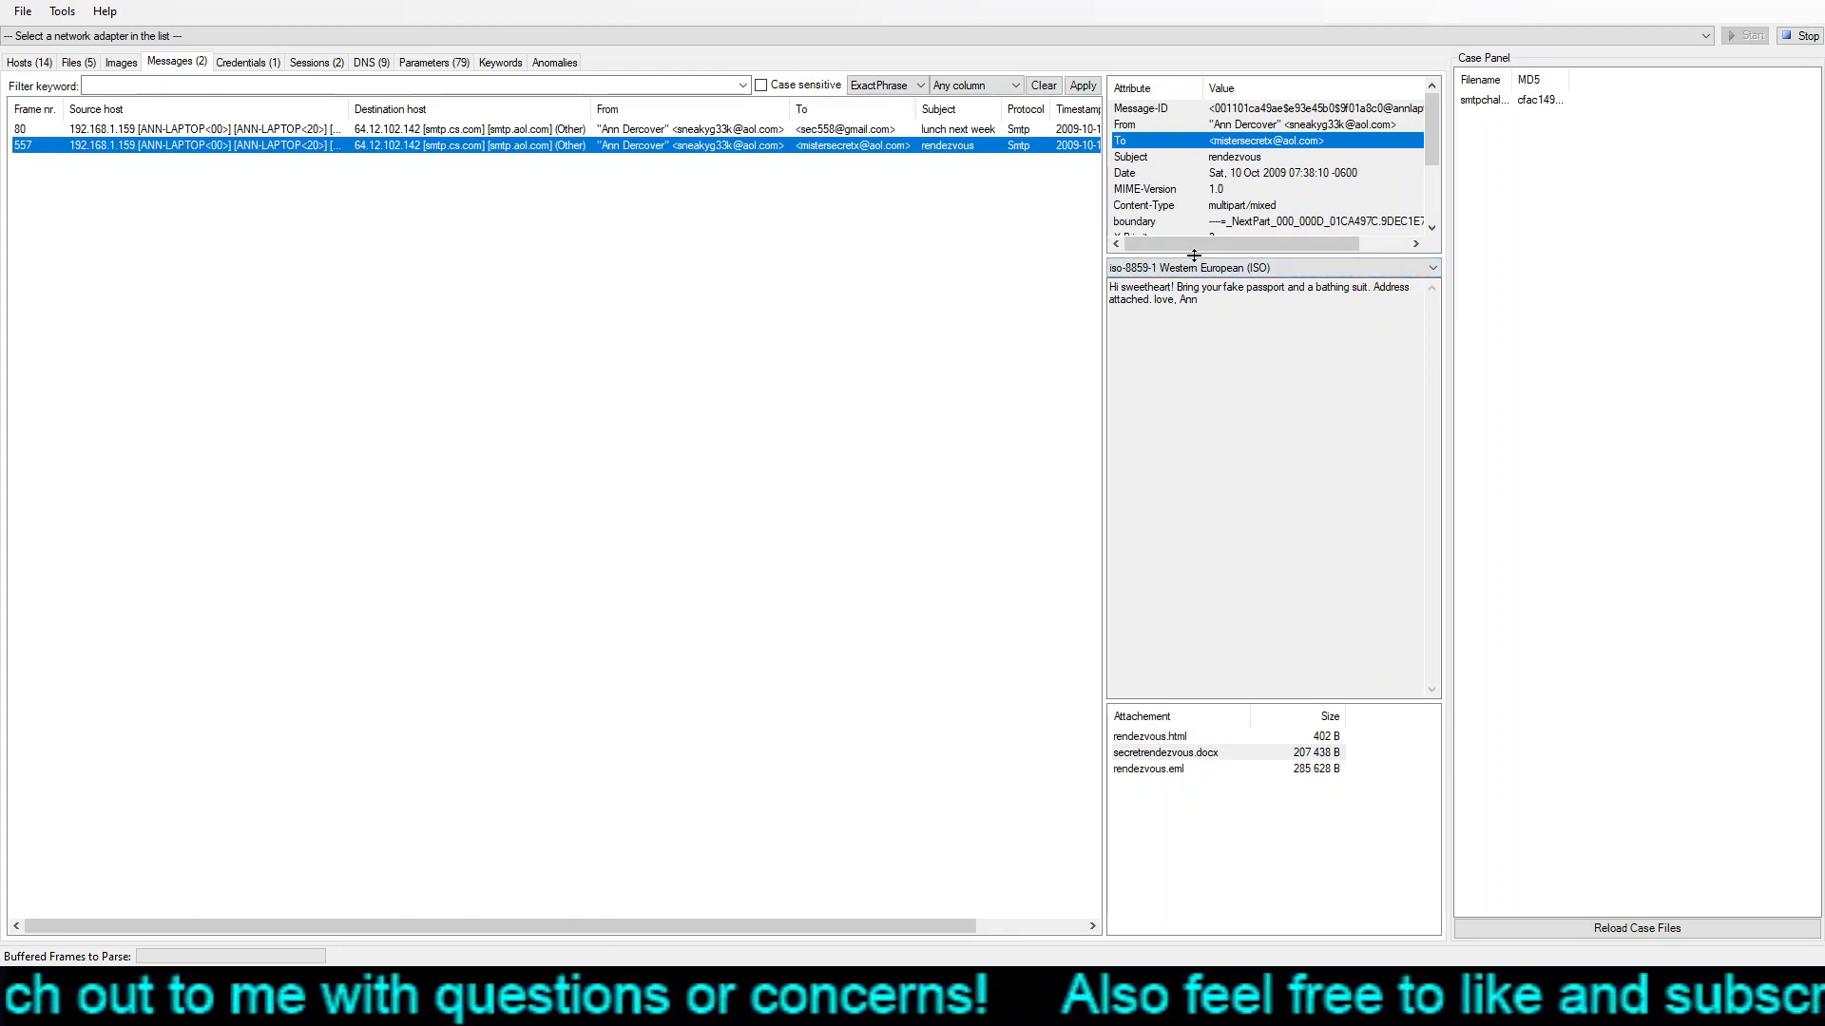
pyautogui.moveTo(1196, 255); pyautogui.dragTo(1196, 502)
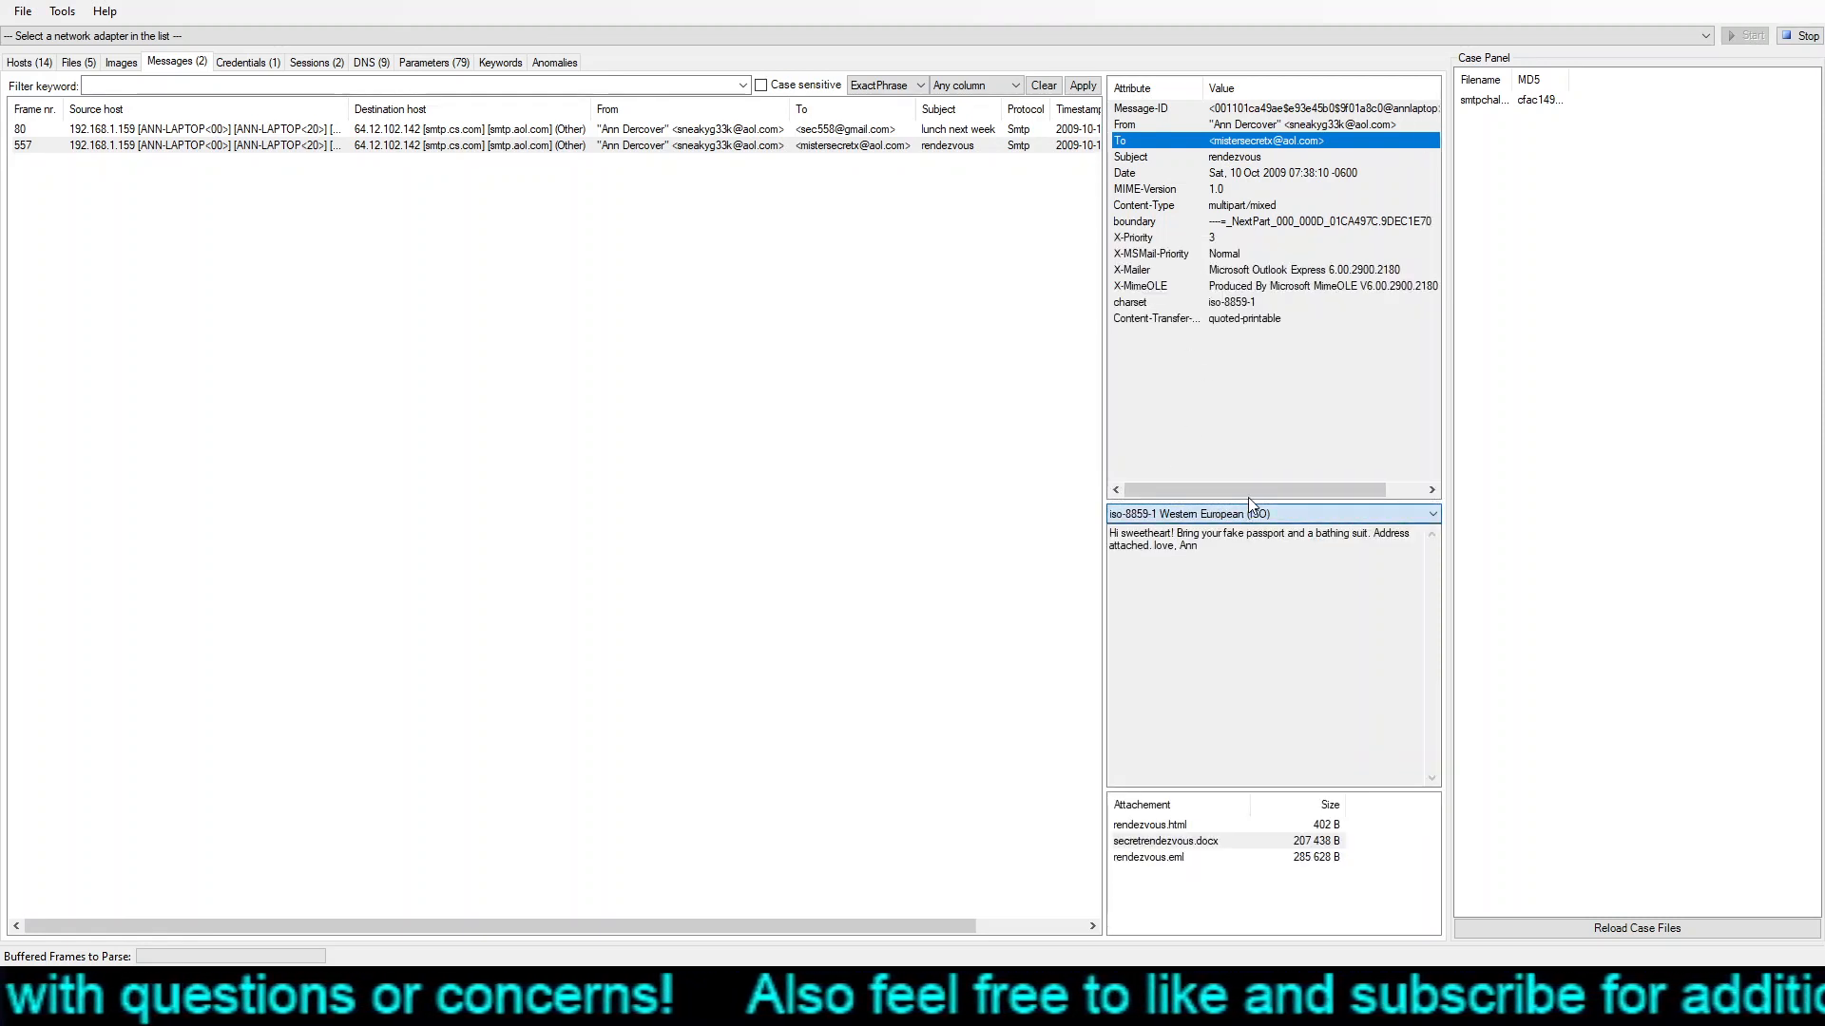
pyautogui.moveTo(1265, 502); pyautogui.dragTo(1291, 389)
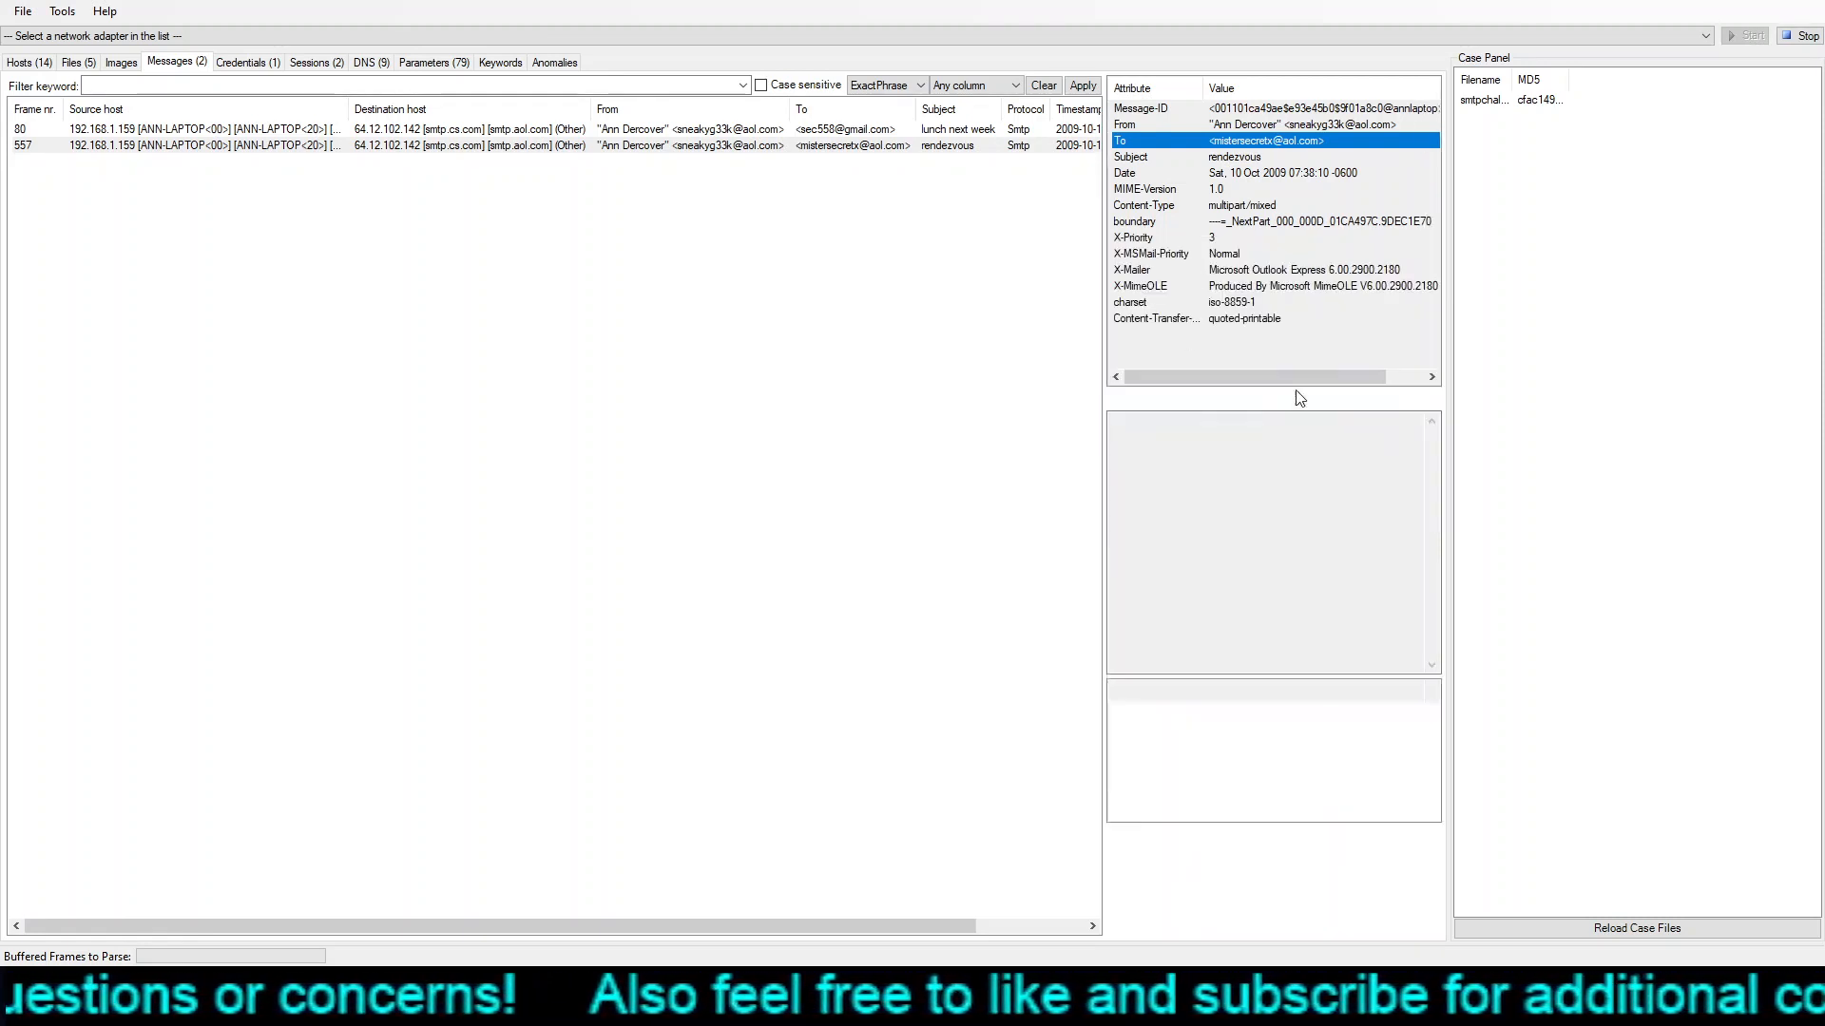
# - Examine the rendezvous email's recipient, subject, date and body text, along with its attachment secretrendezvous.docx
pyautogui.click(1259, 112)
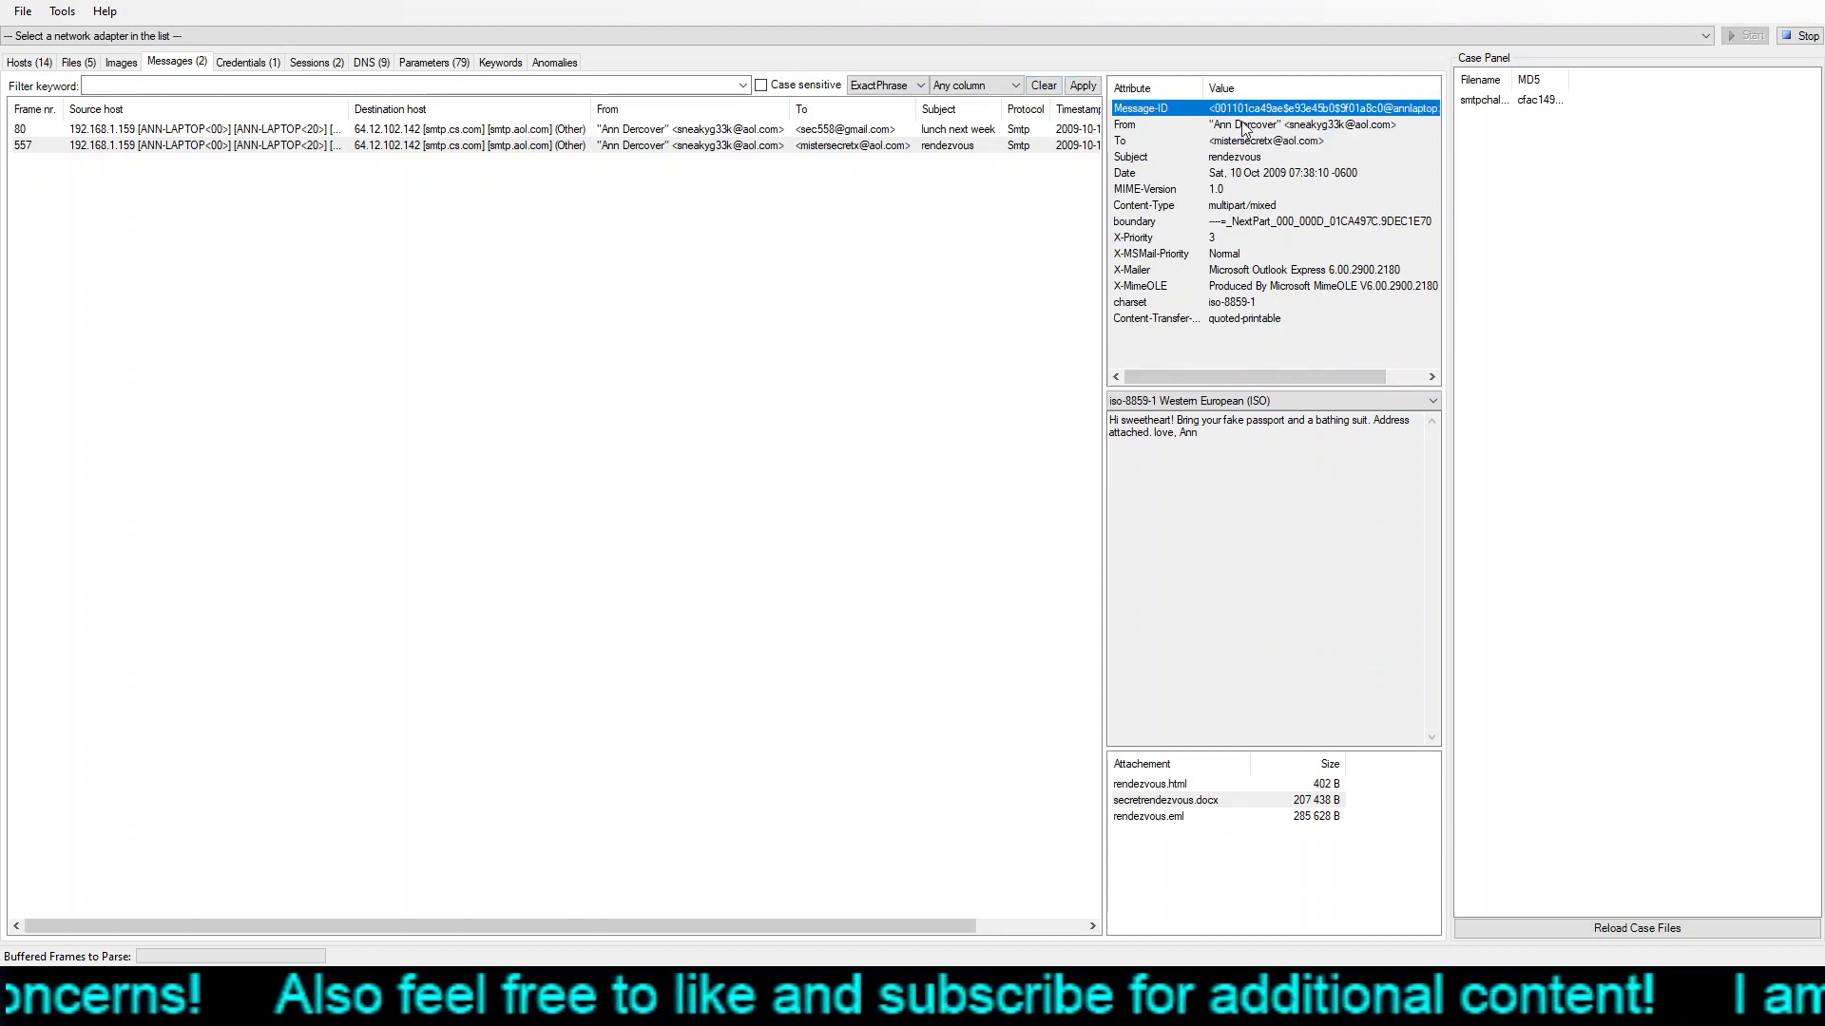
pyautogui.click(1242, 143)
pyautogui.click(1245, 158)
pyautogui.click(1247, 174)
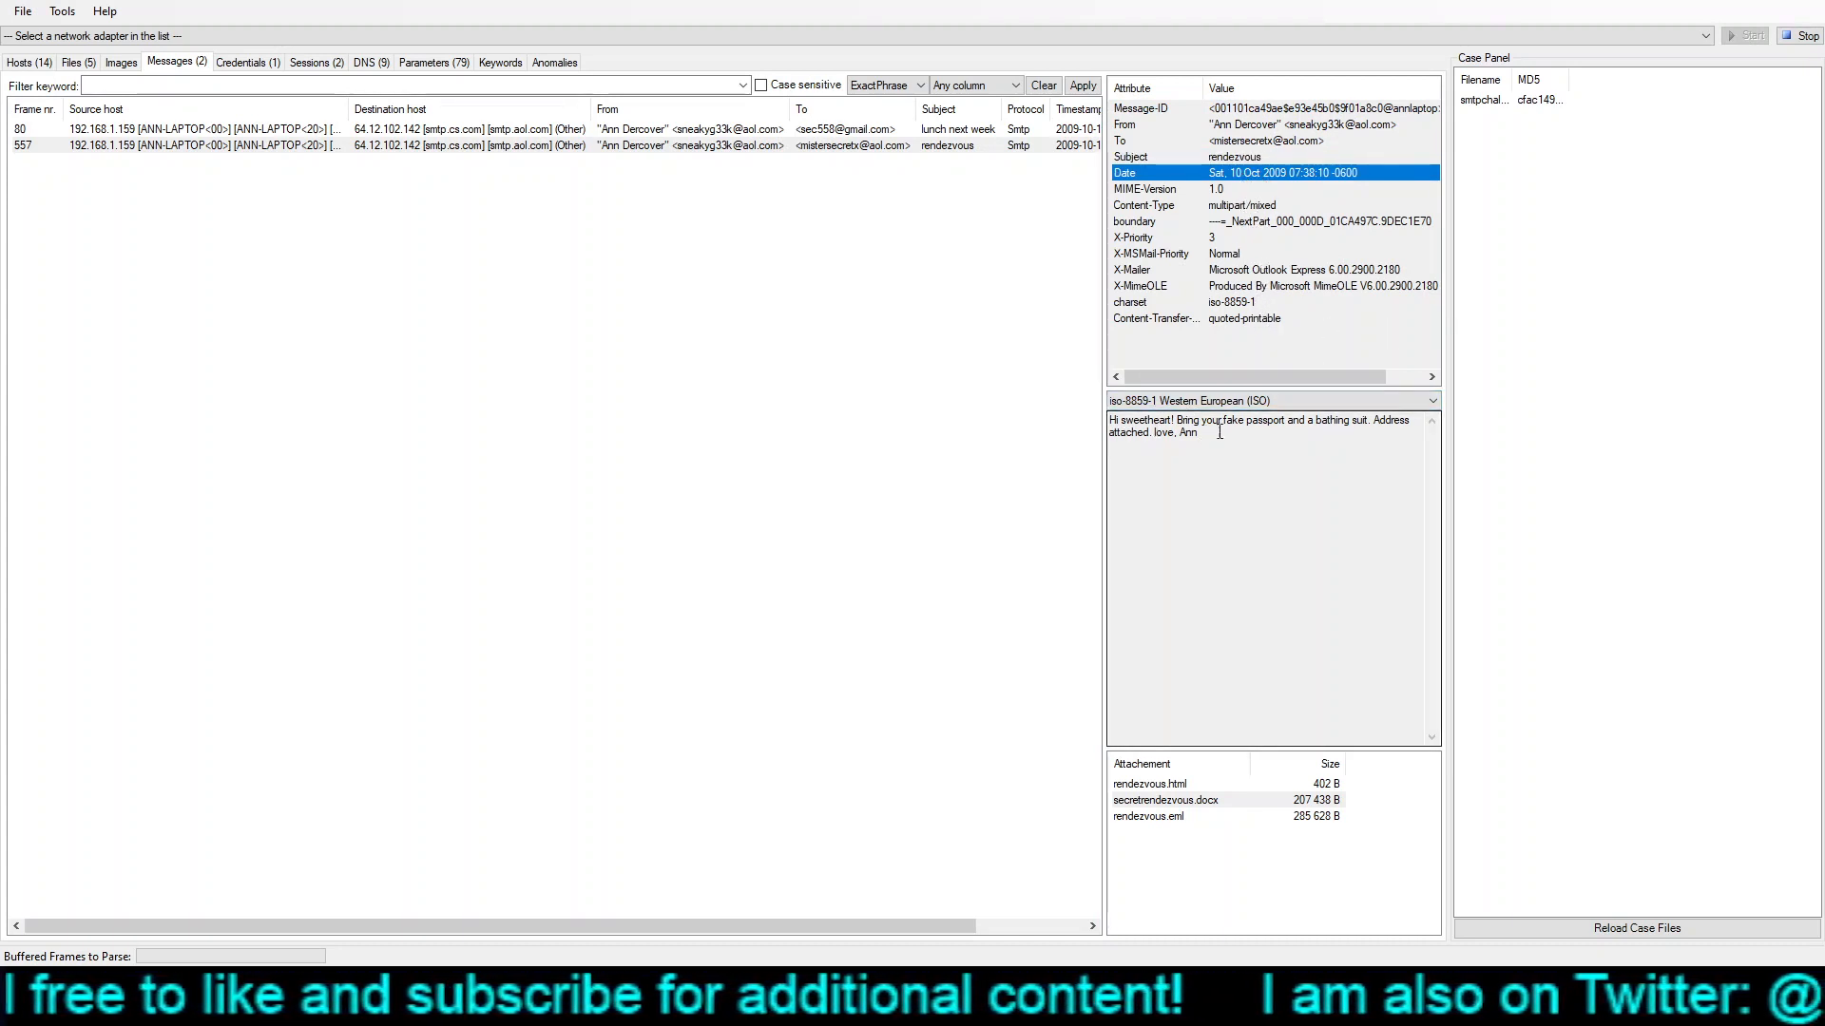
pyautogui.moveTo(1220, 433); pyautogui.dragTo(1087, 411)
pyautogui.click(1296, 514)
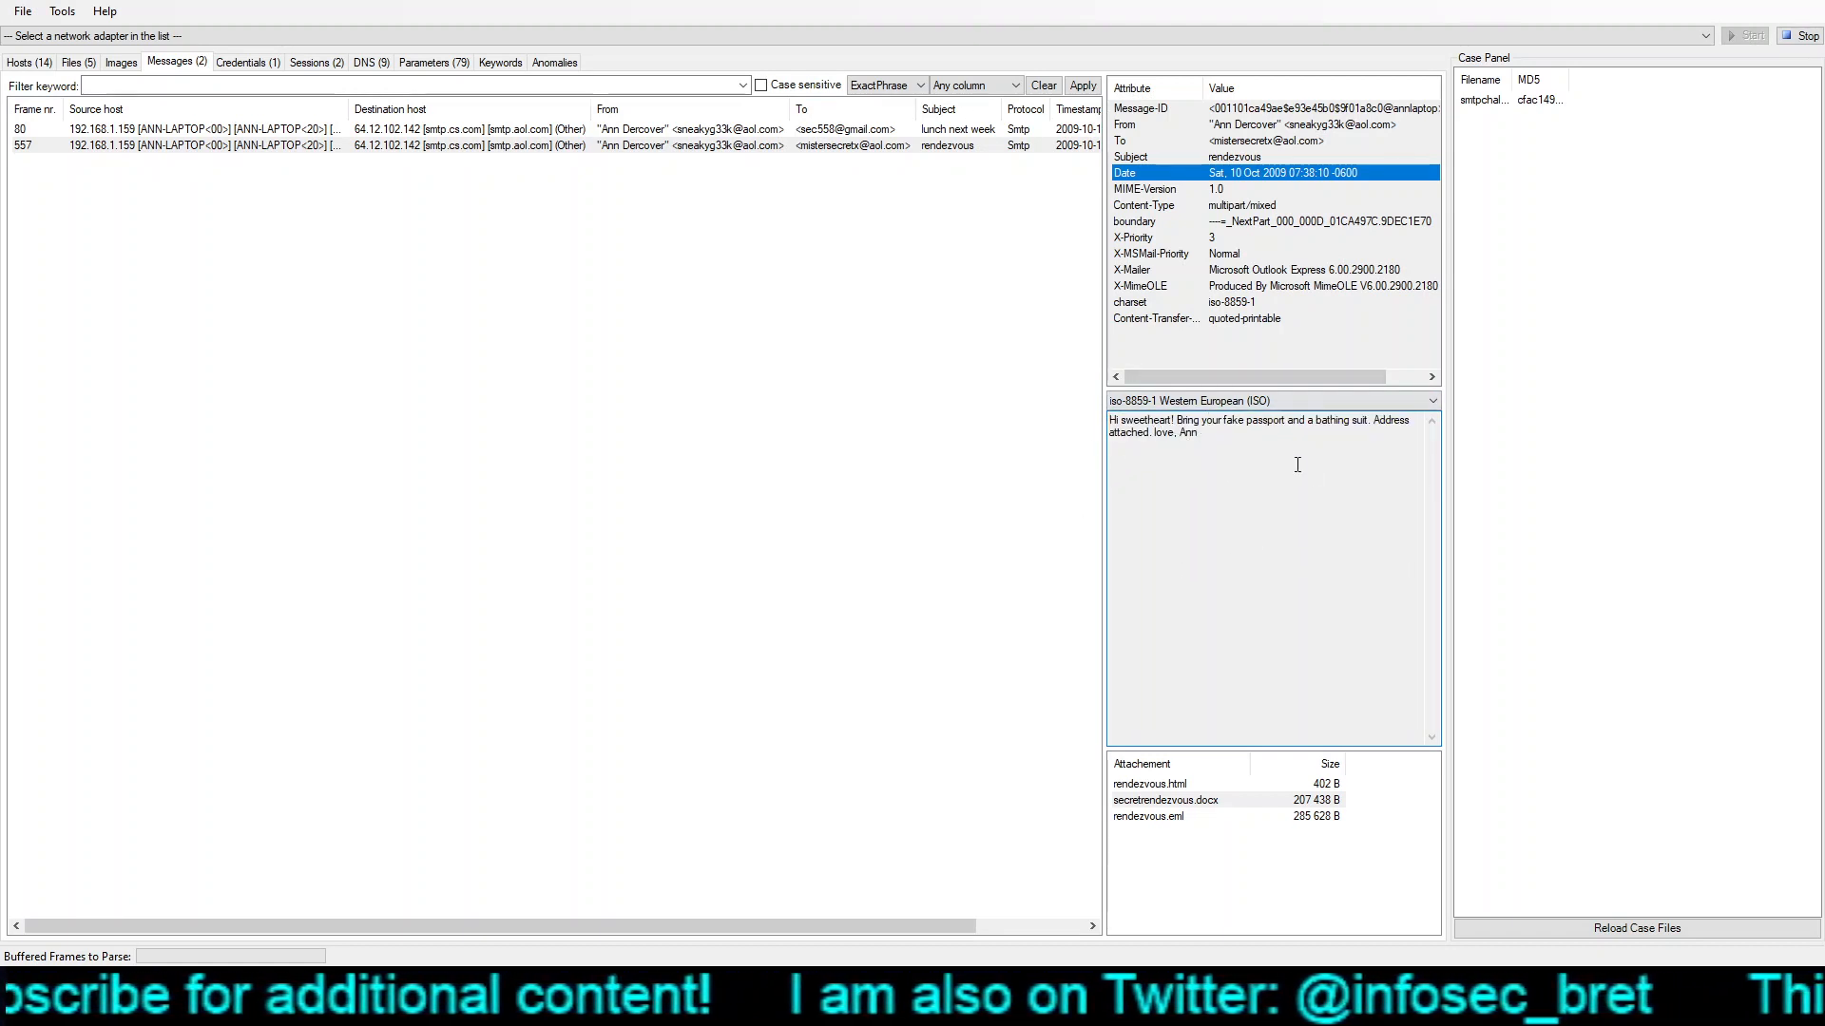
pyautogui.click(1175, 805)
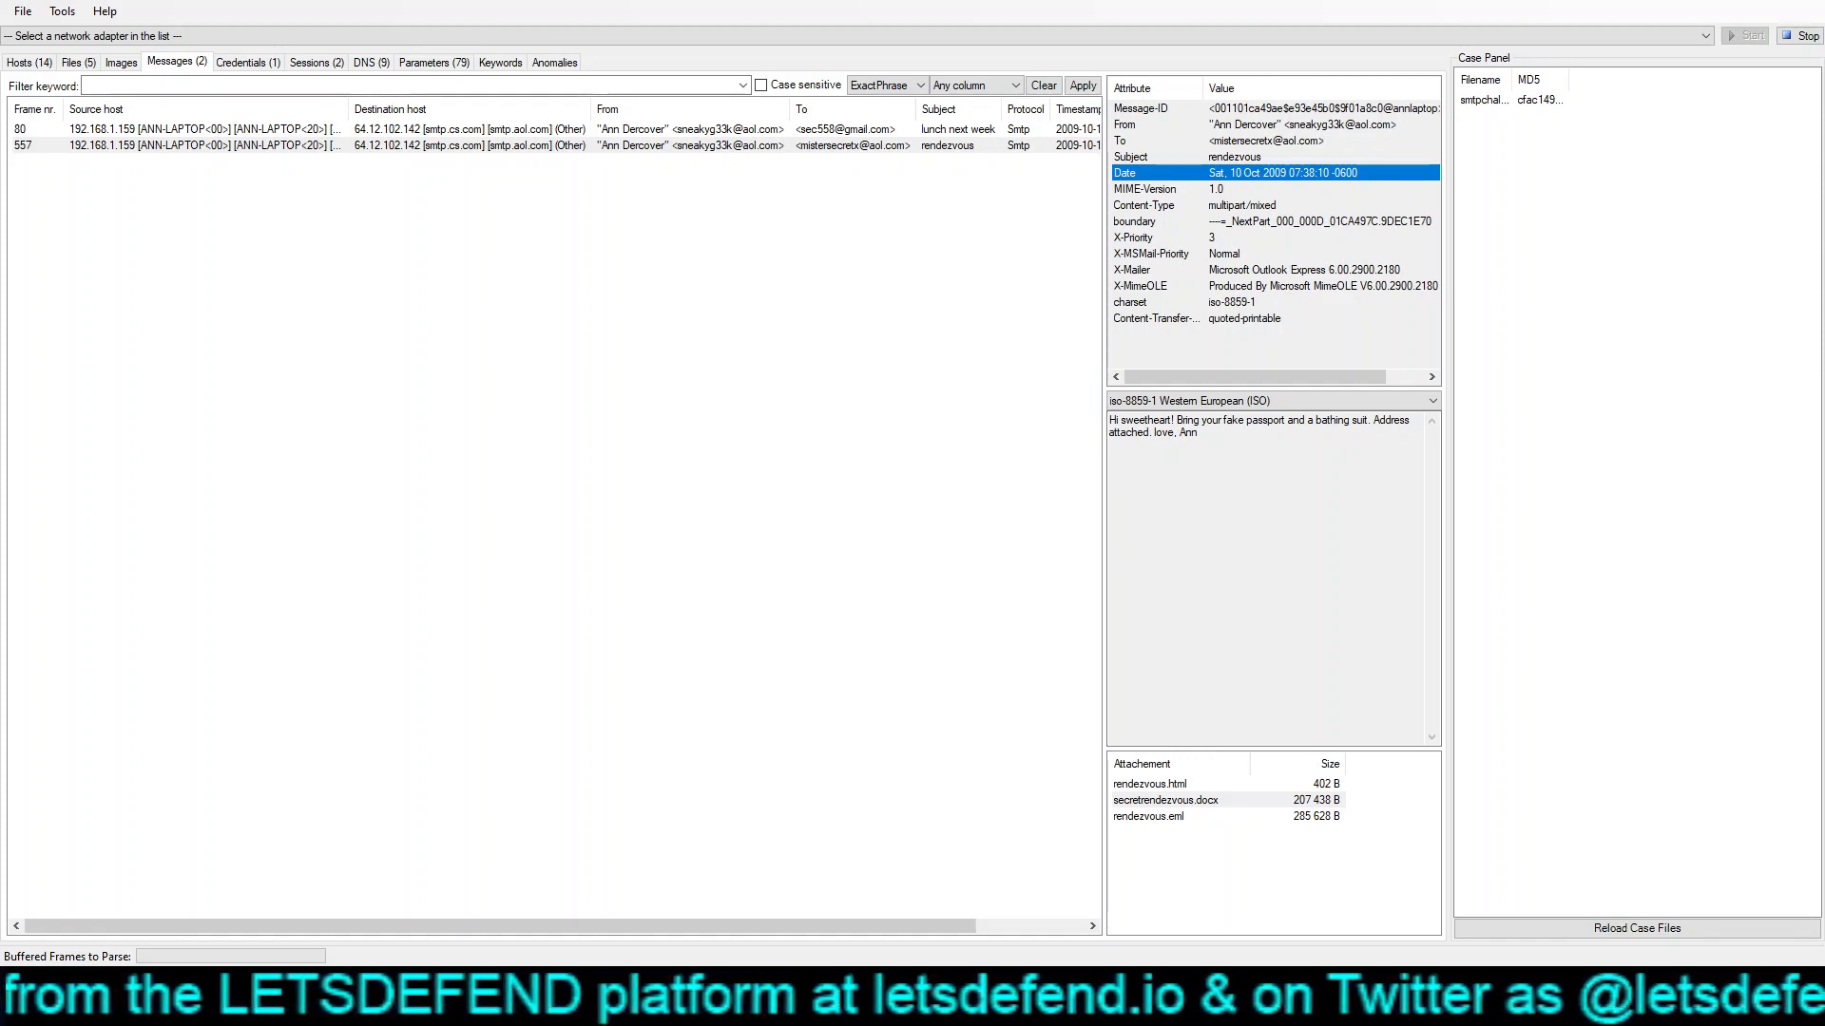
pyautogui.click(1165, 800)
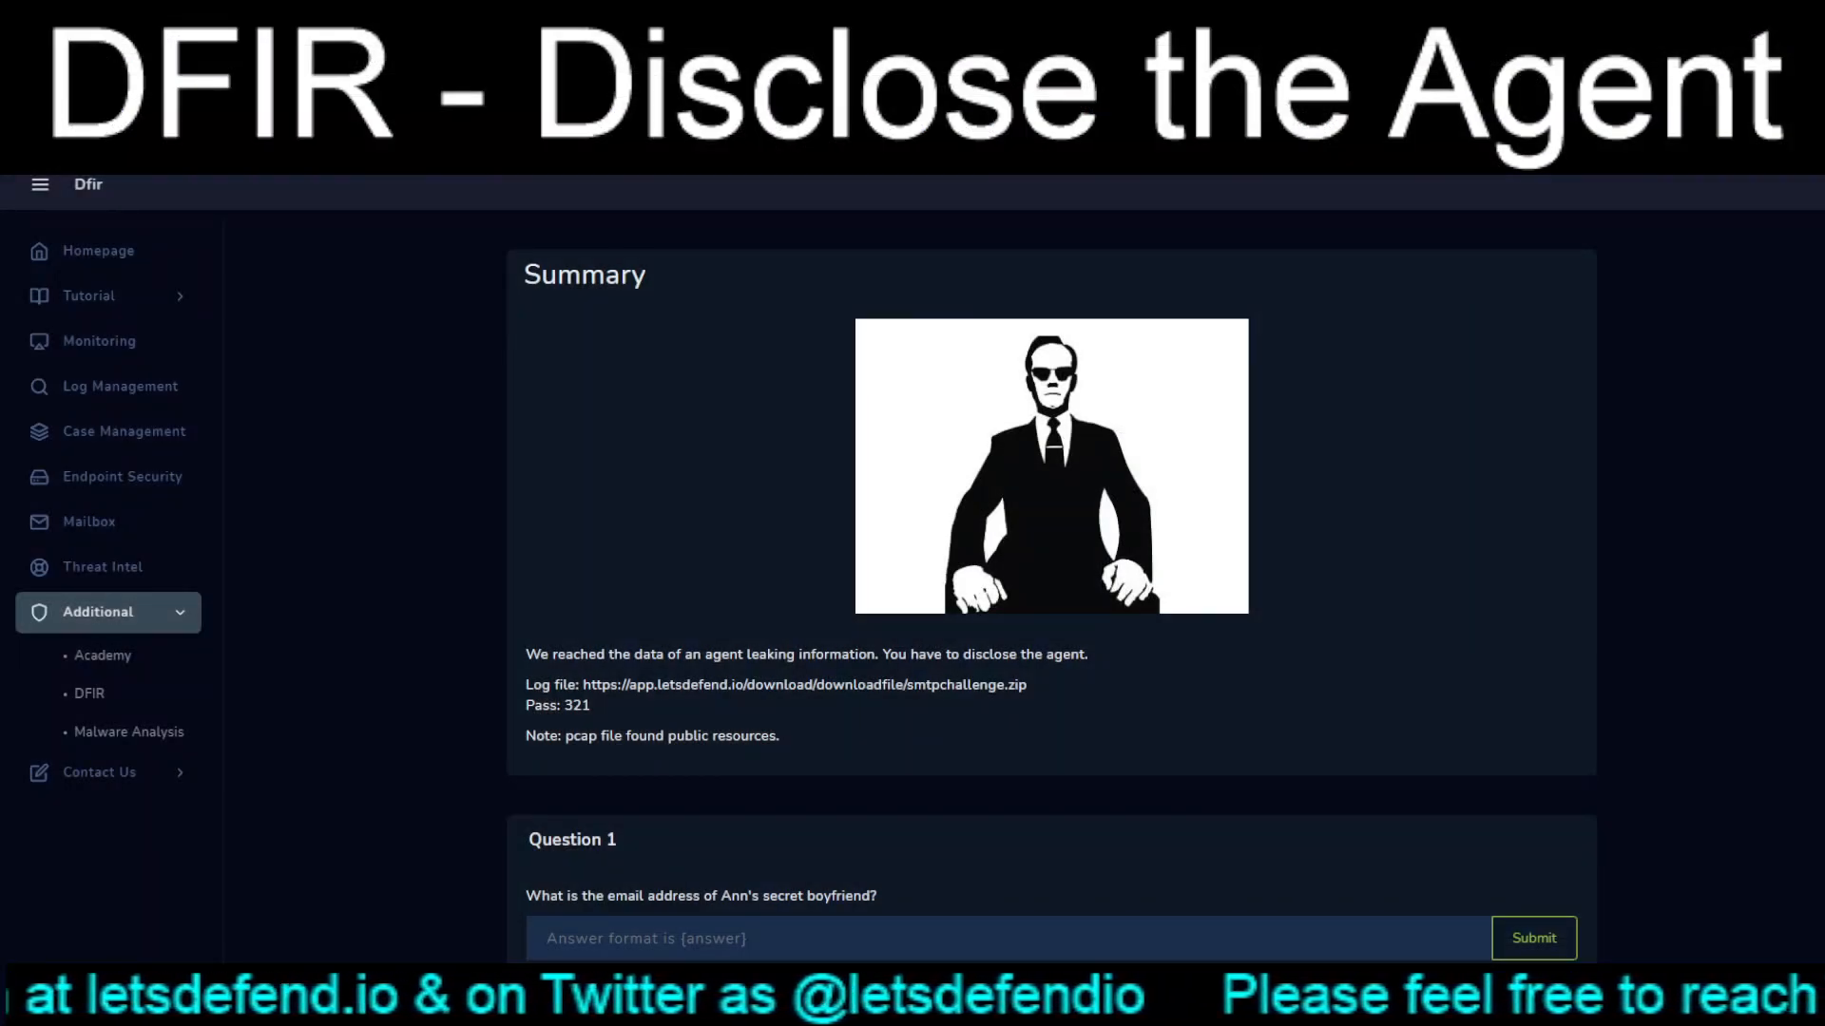
# - On the LetsDefend challenge page, submit the rendezvous email's recipient address in braces as the answer to Question 1
pyautogui.scroll(-1, 1051, 590)
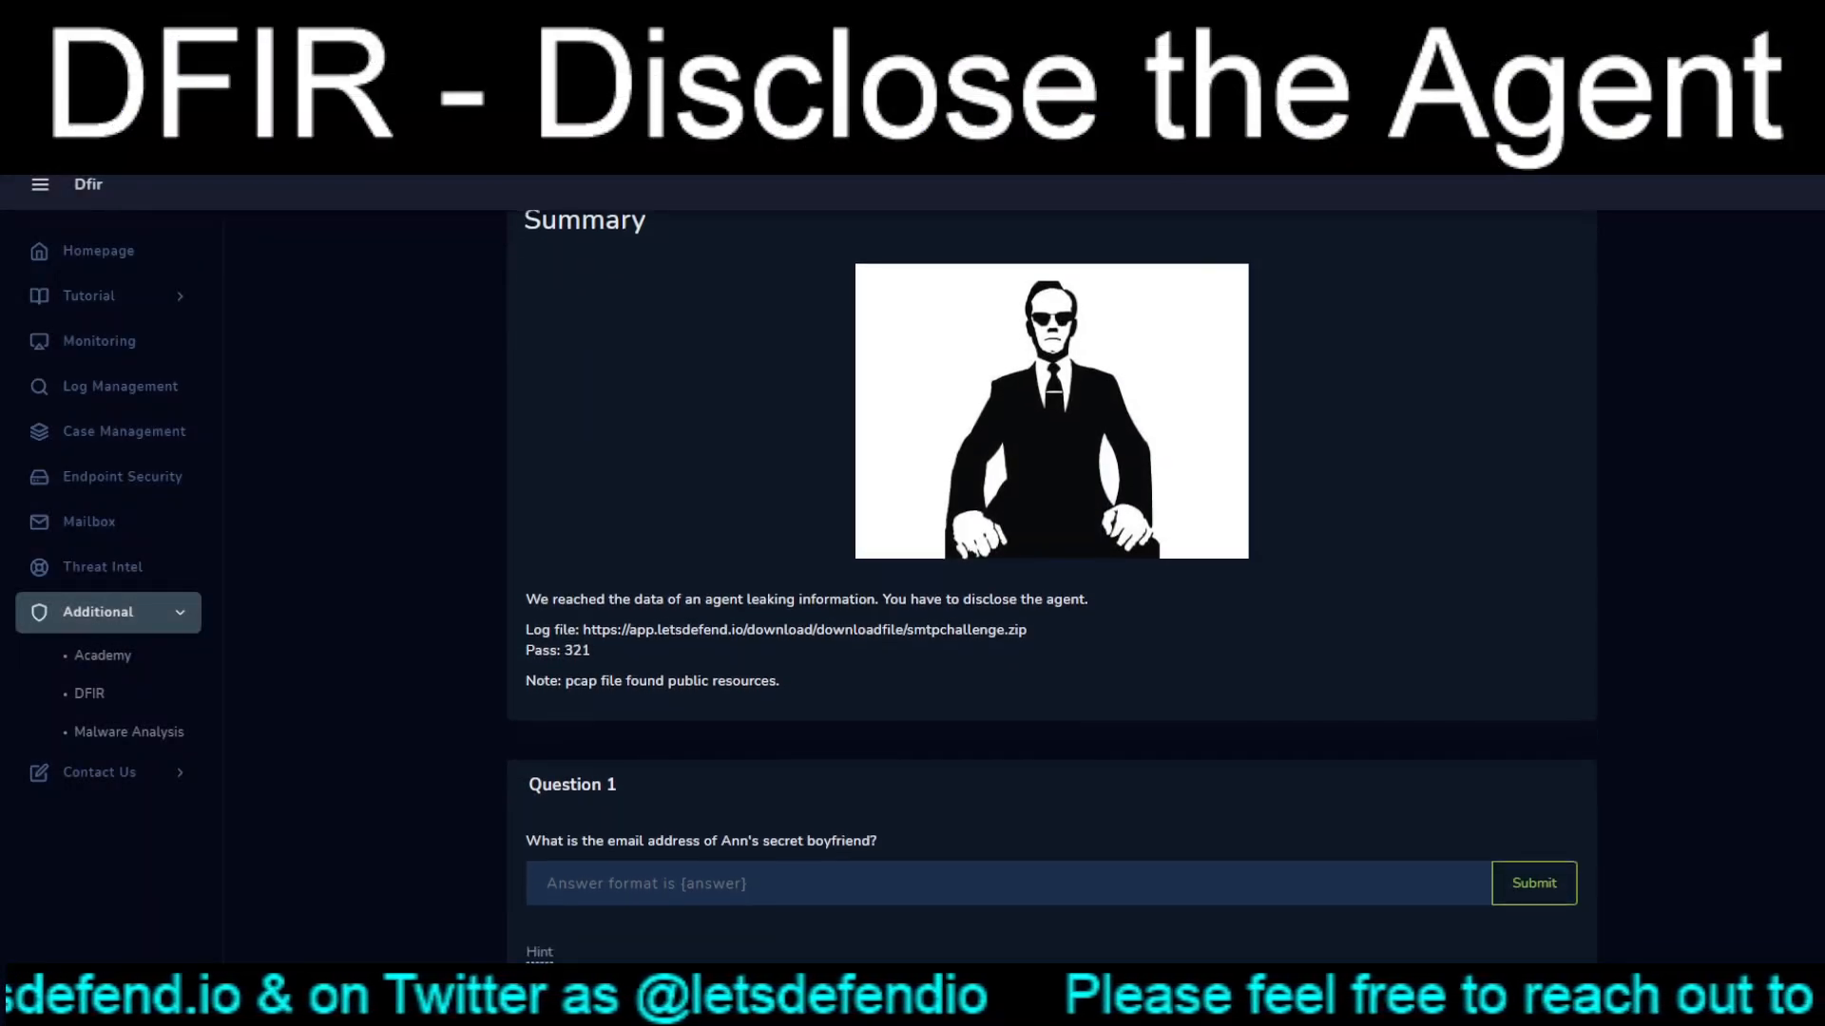
pyautogui.click(1009, 842)
pyautogui.hotkey('ctrl', 'v')
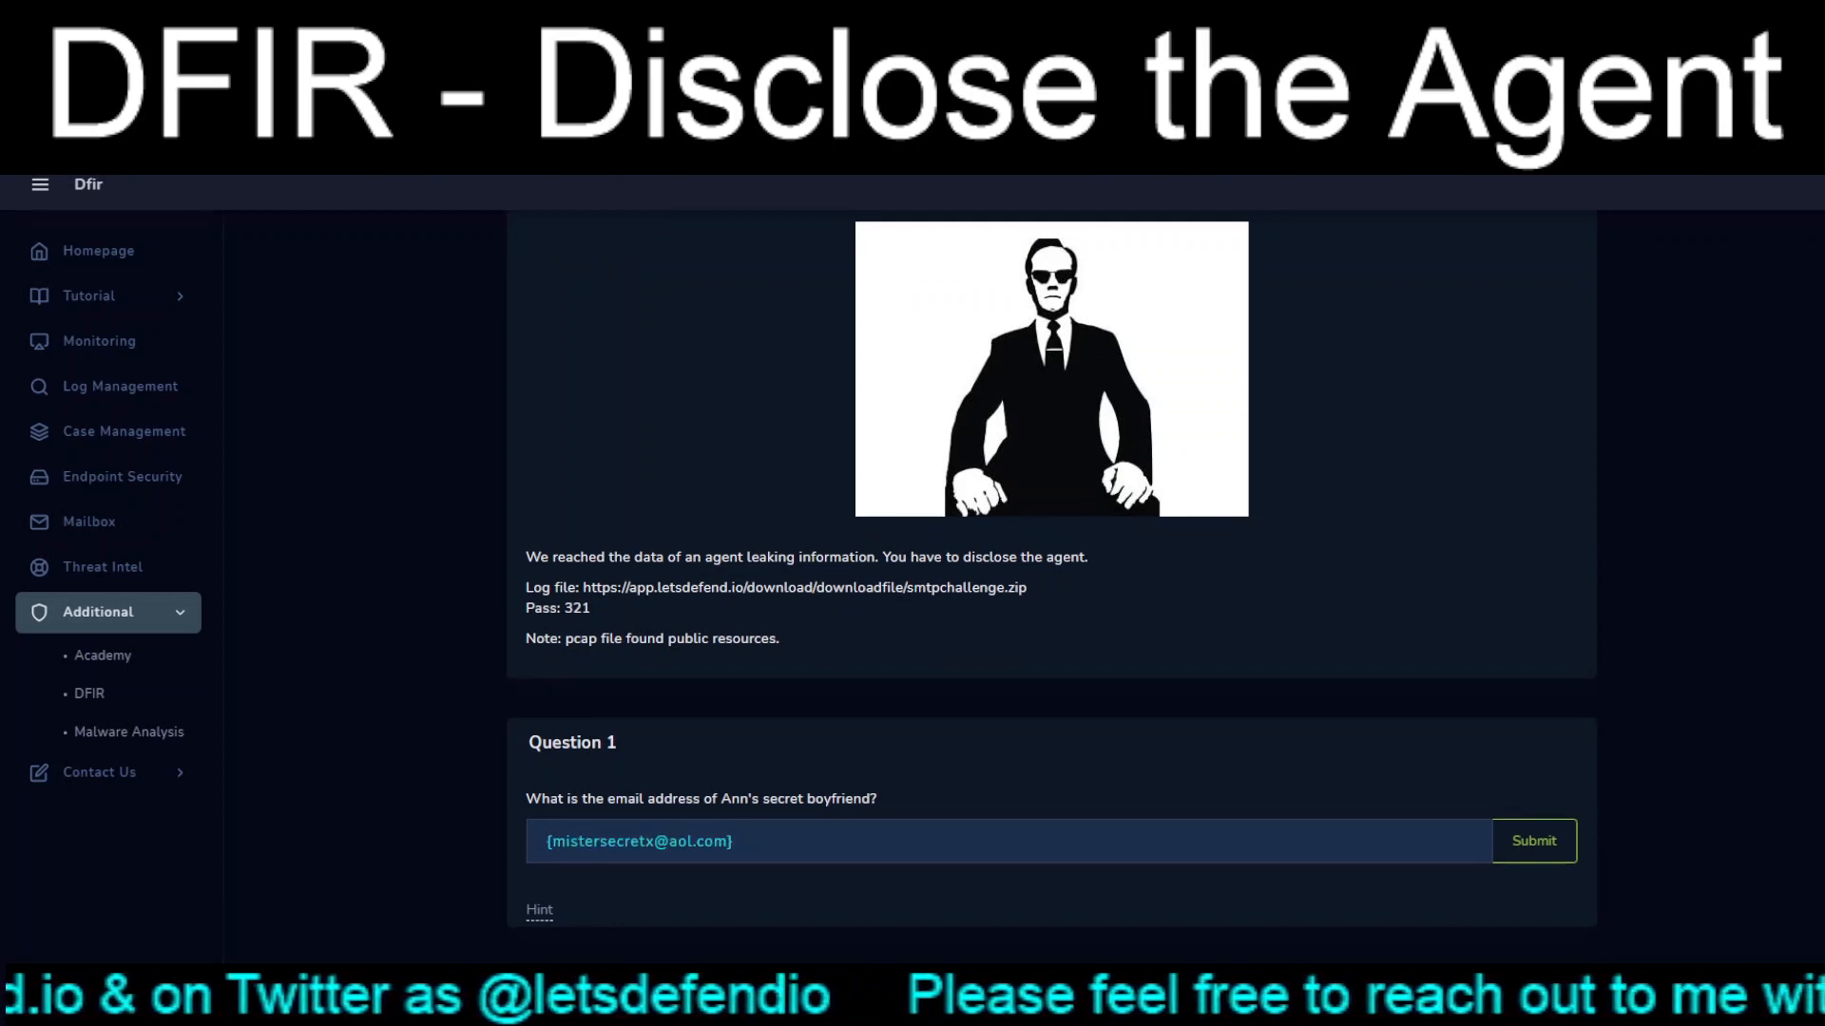
pyautogui.press('Return')
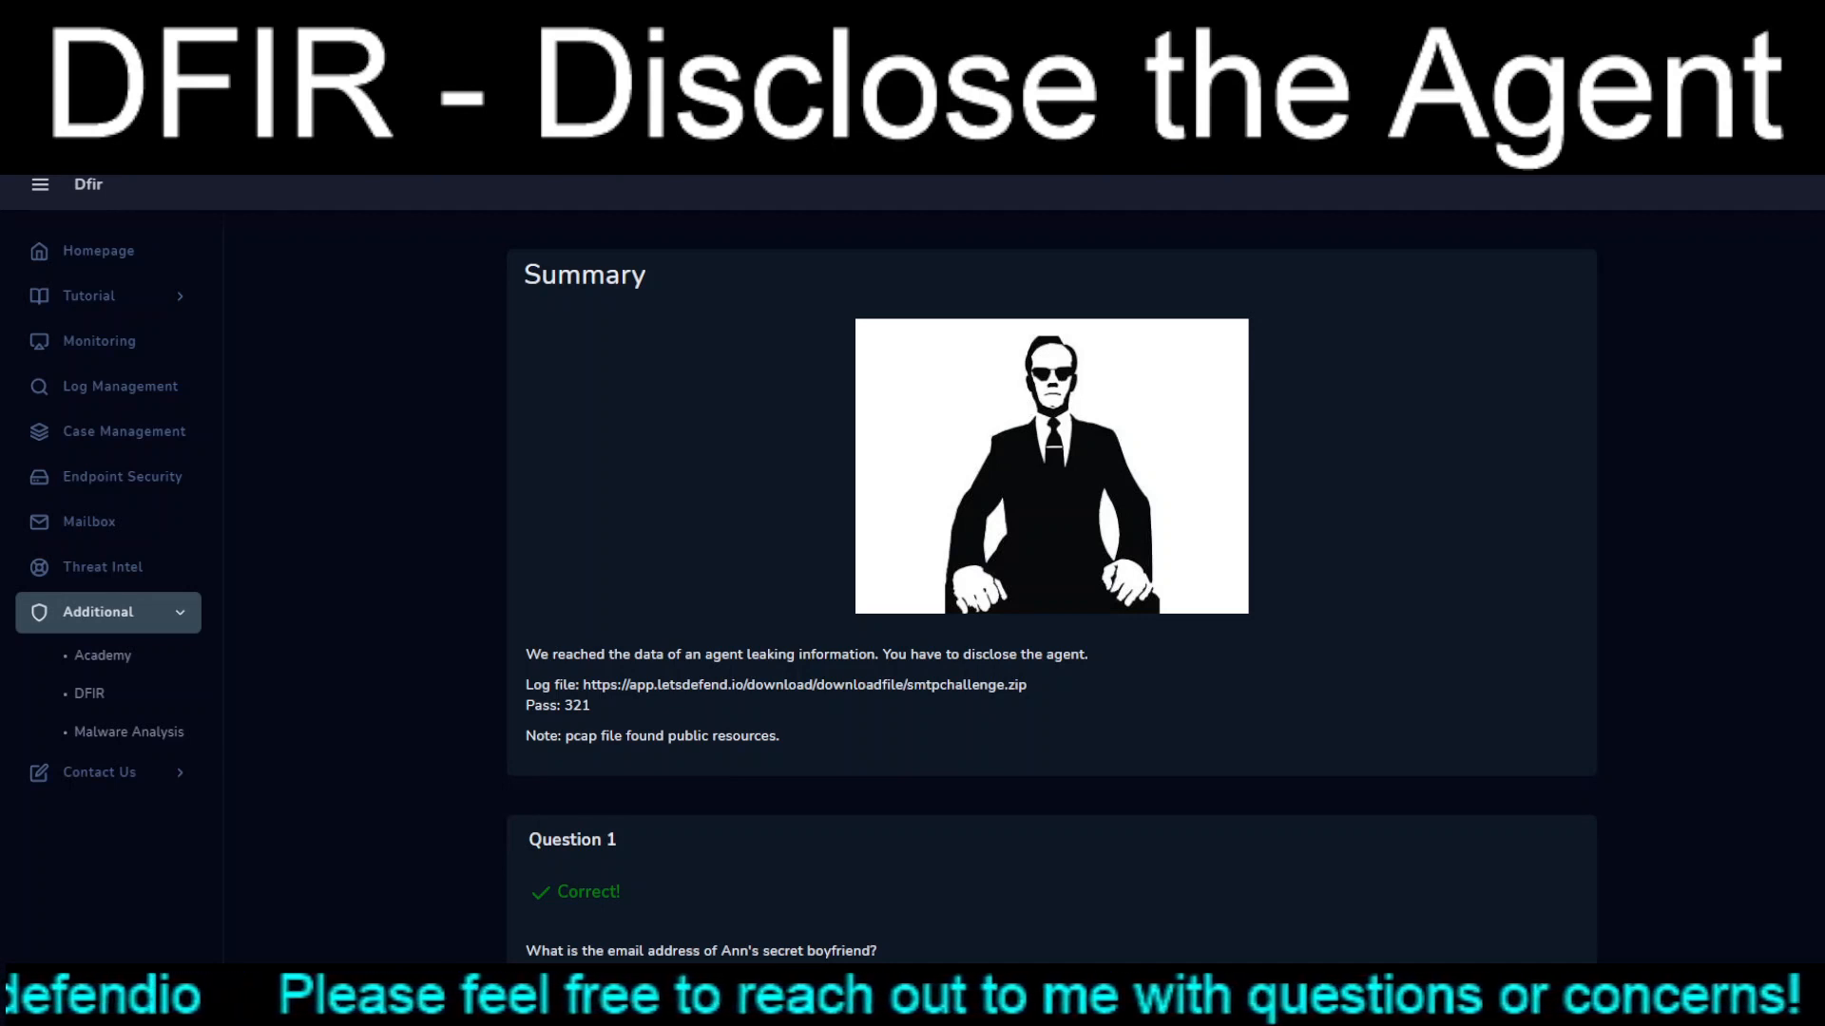
# - Switch to NetworkMiner and look up the sender's SMTP login in the captured credentials for Question 2
pyautogui.scroll(-4, 1052, 561)
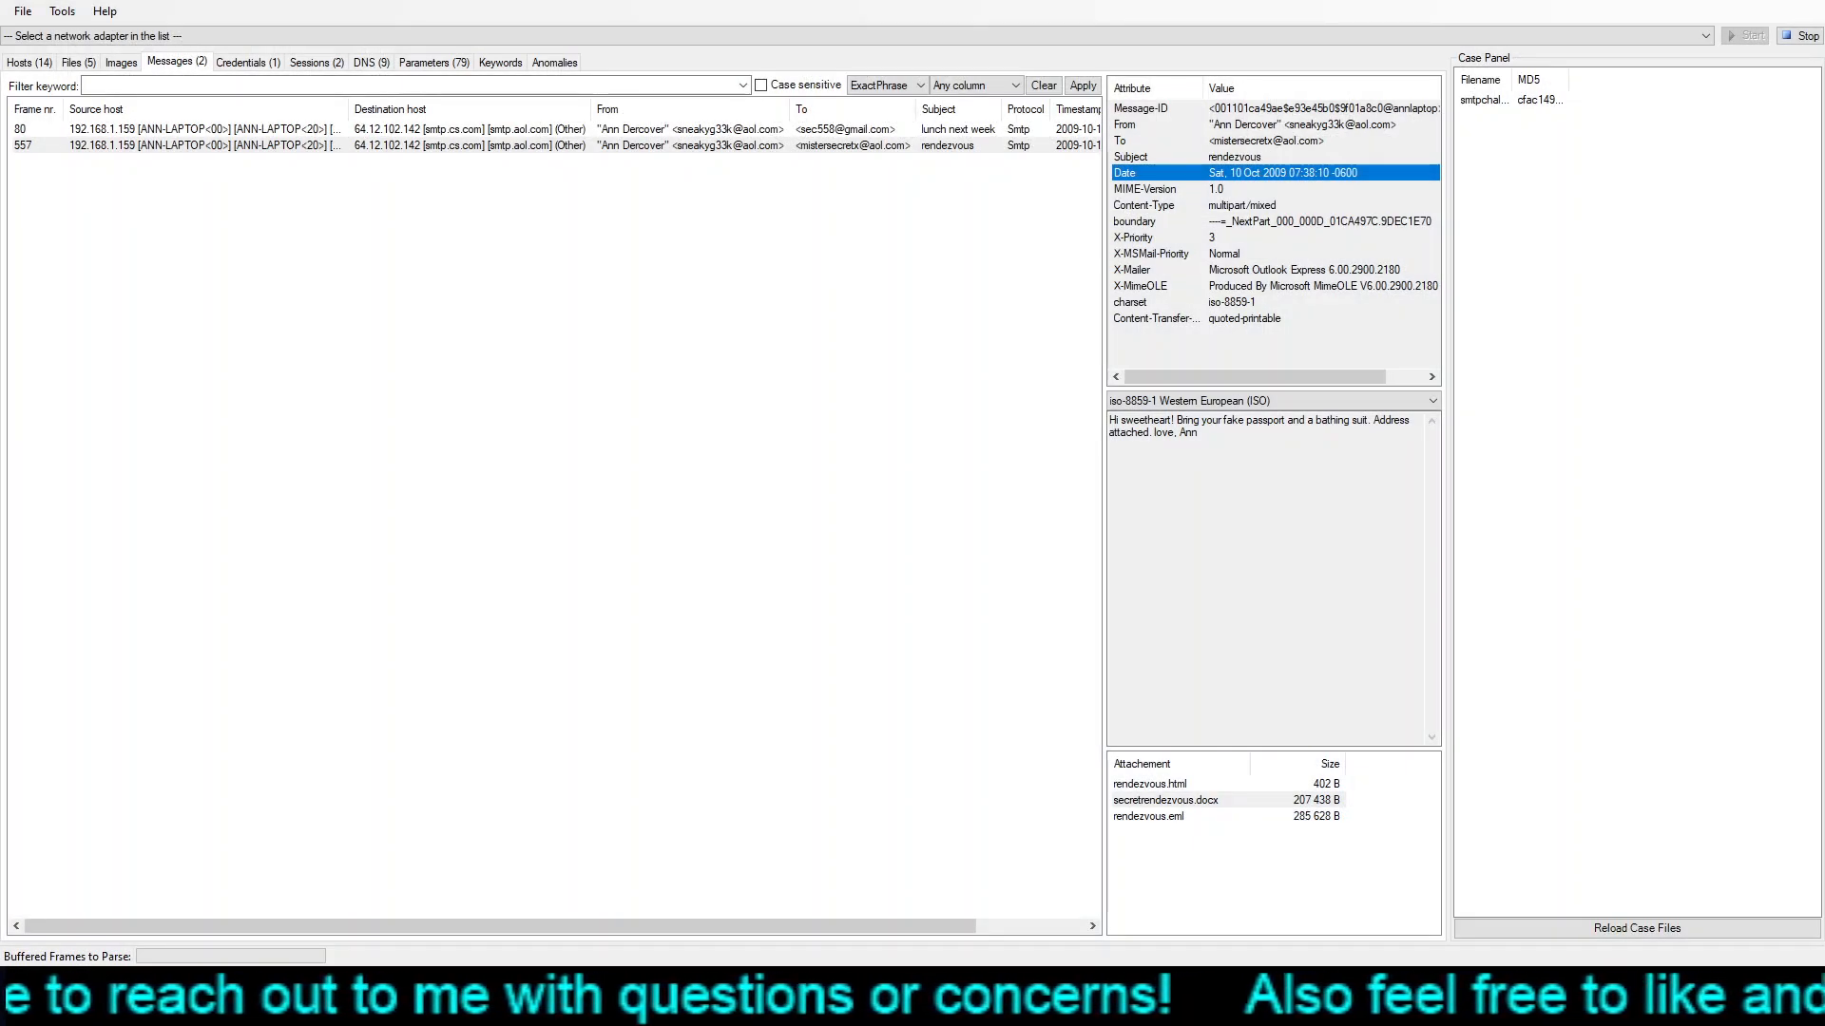
pyautogui.click(1165, 800)
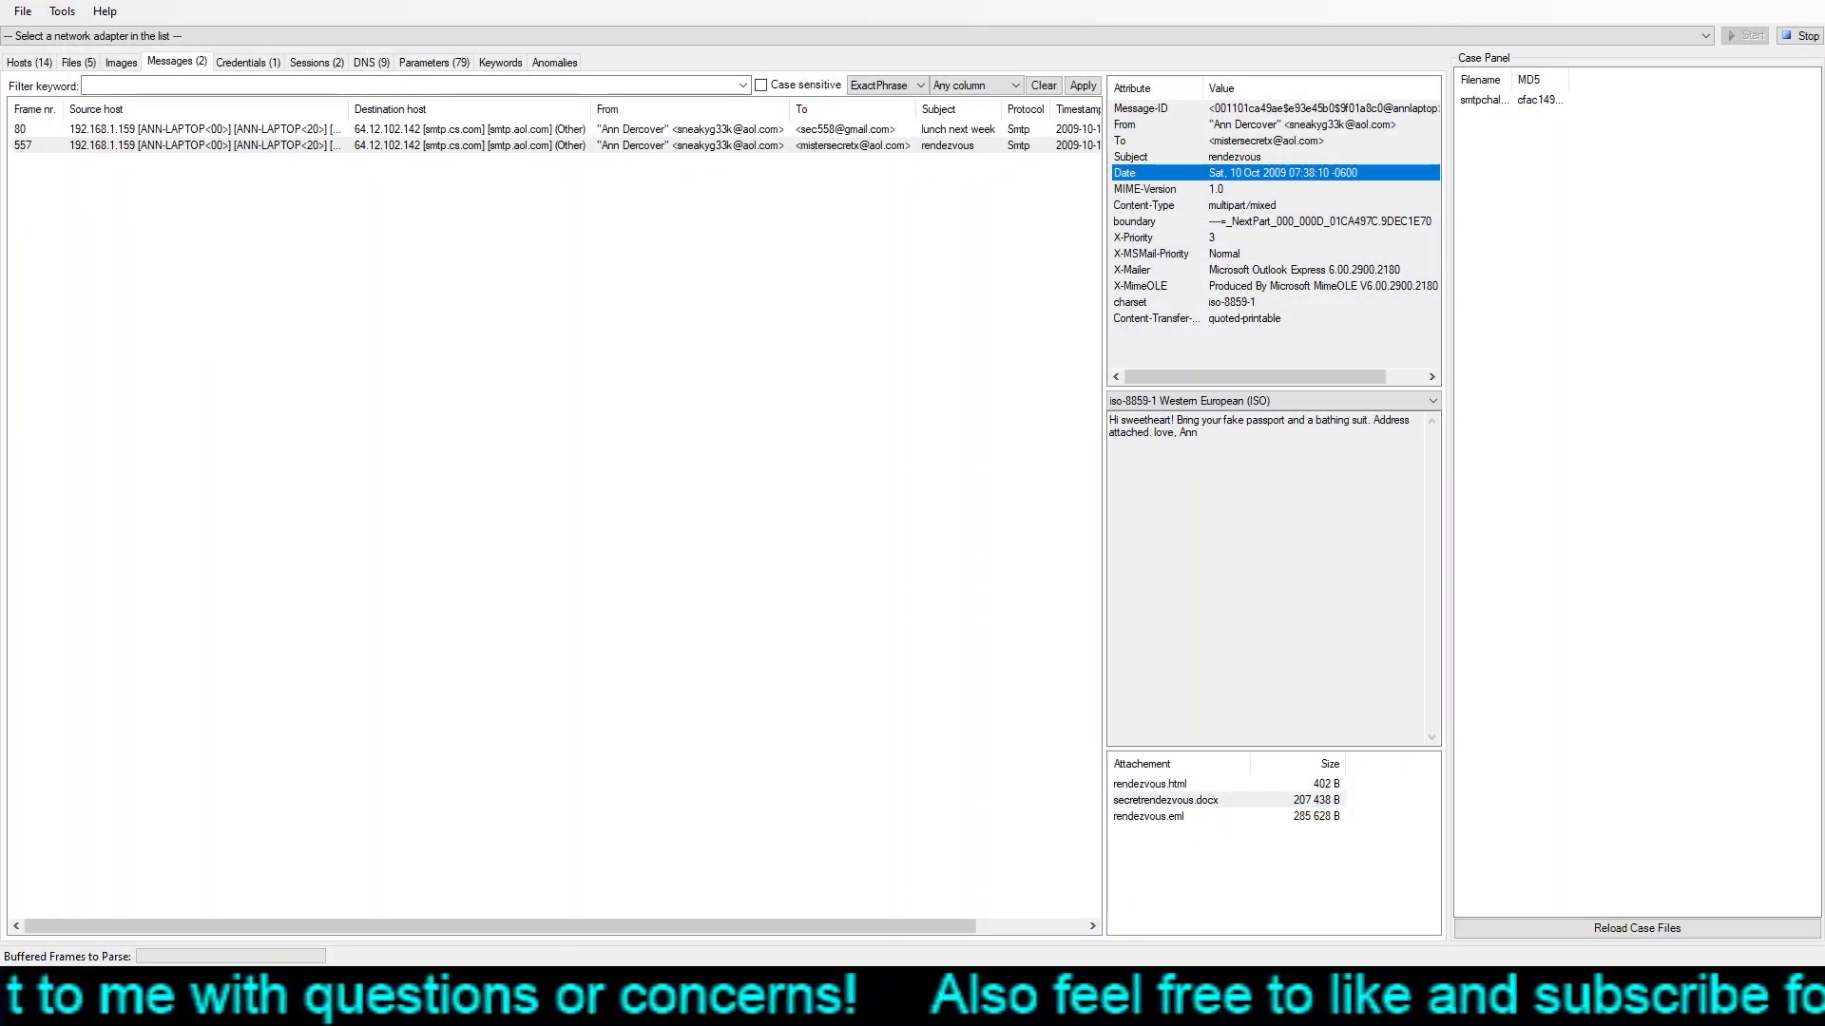
pyautogui.click(248, 61)
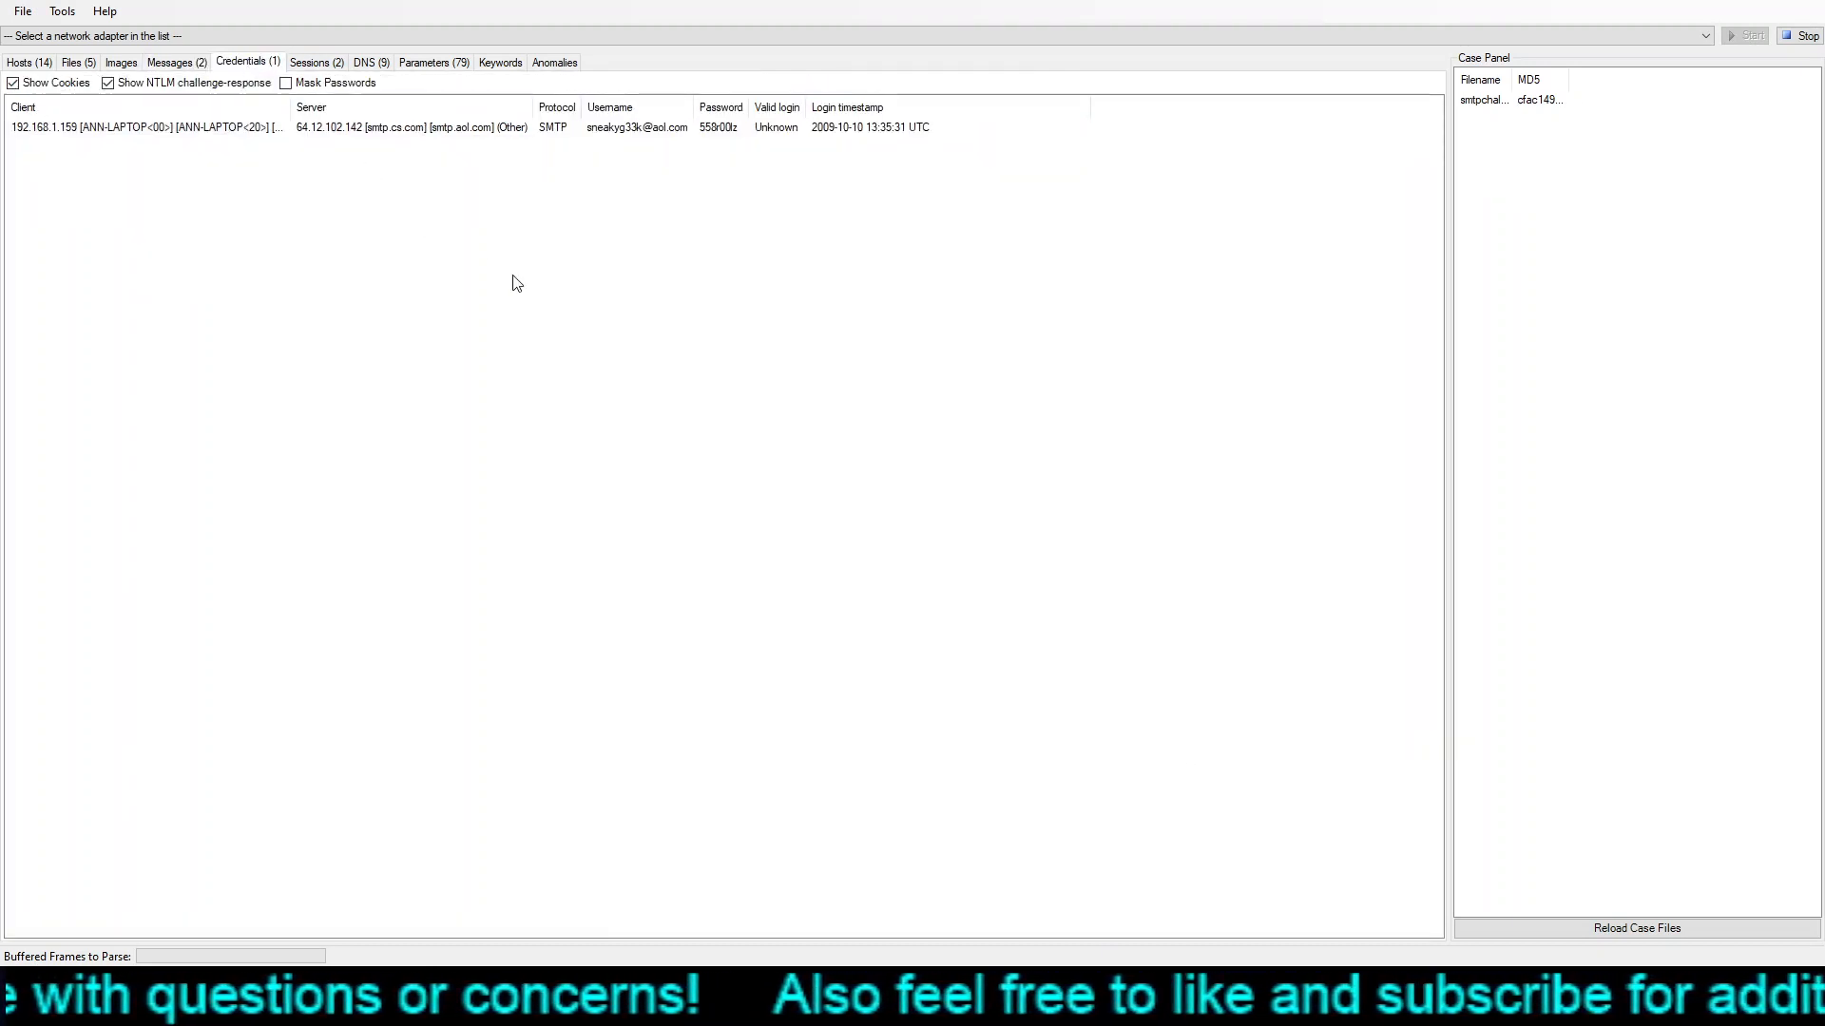
pyautogui.click(611, 129)
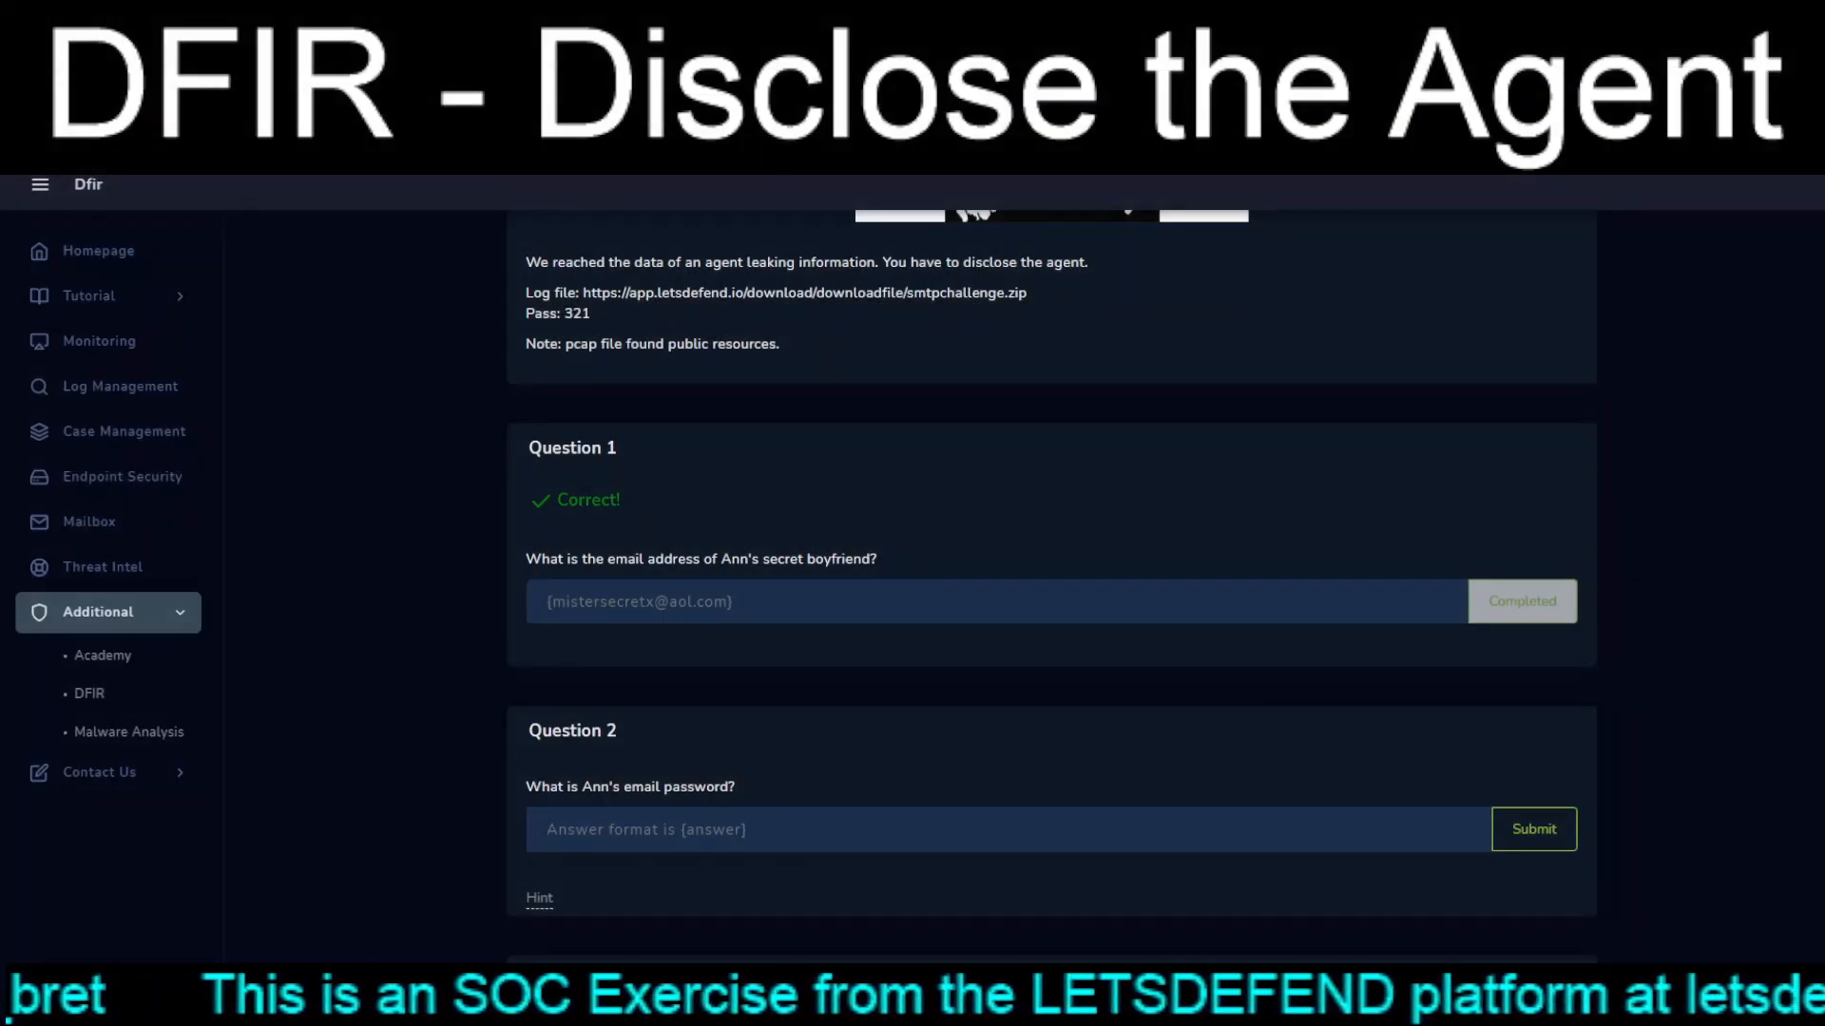
# - On the LetsDefend page, submit the captured email account password in braces as the answer to Question 2
pyautogui.click(547, 830)
pyautogui.write('{558r00lz}')
pyautogui.press('Return')
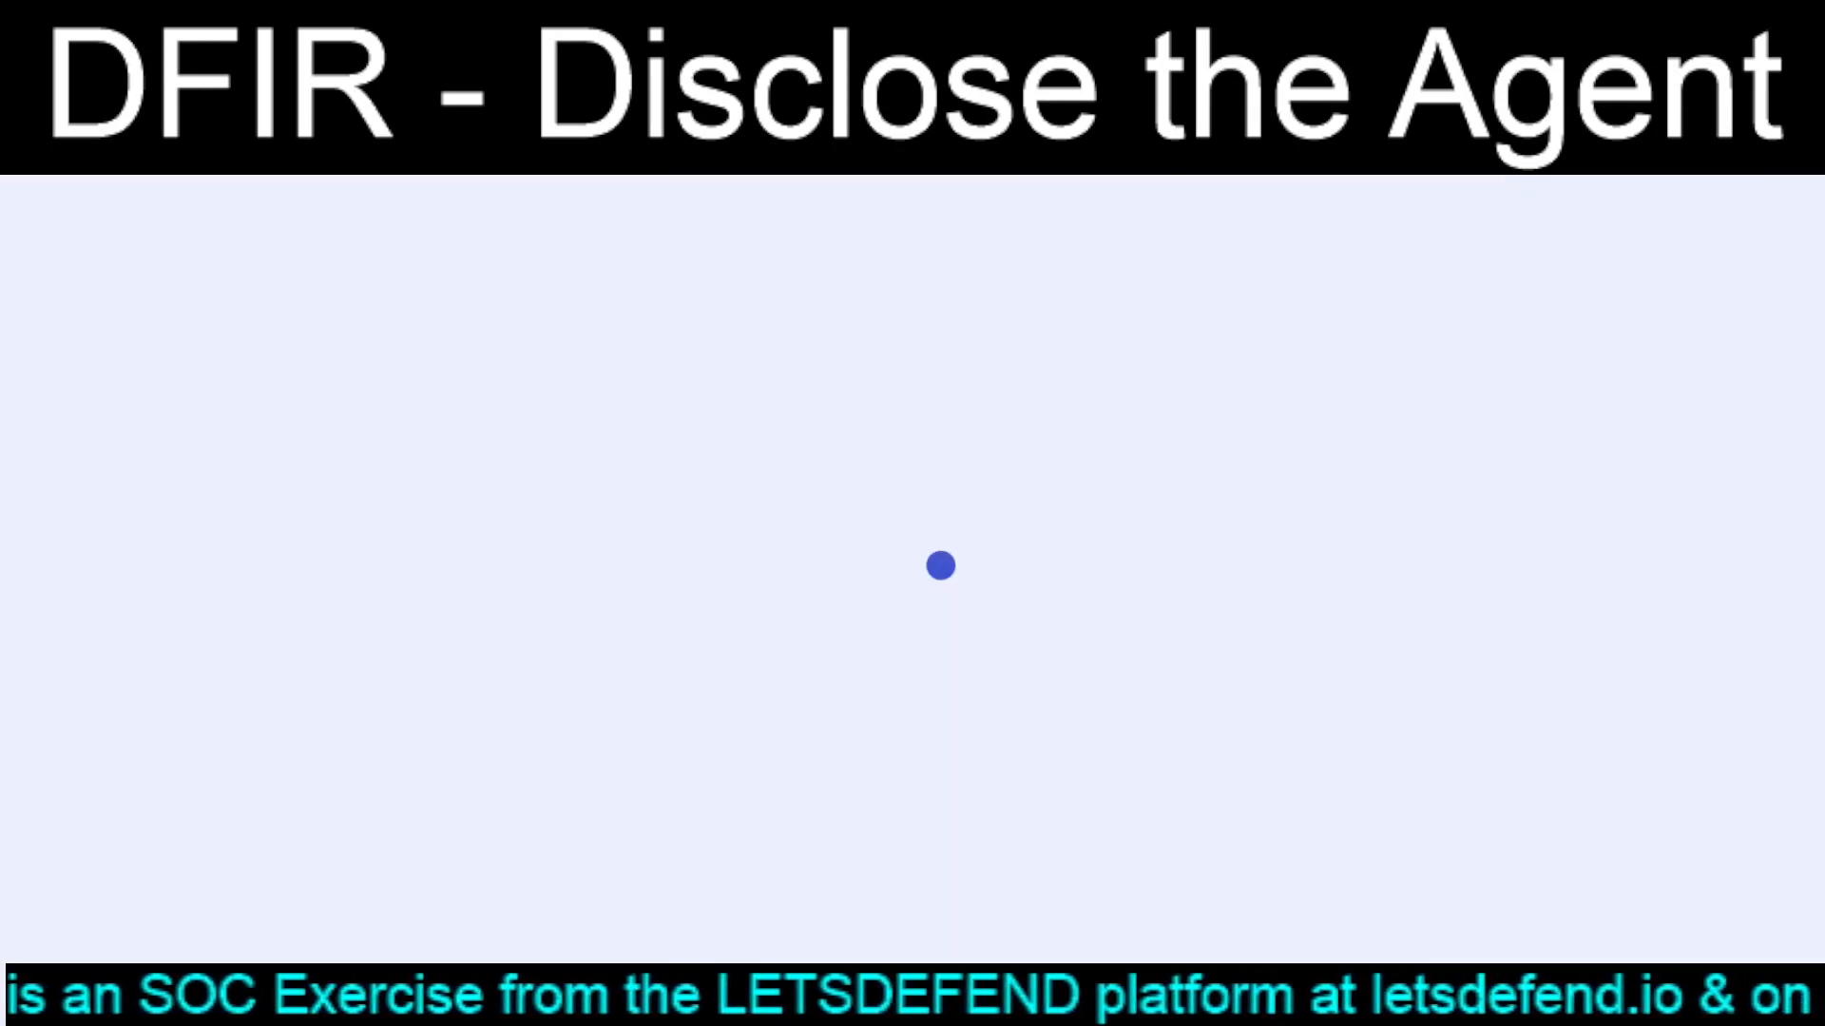
# - Read Question 3, switch to NetworkMiner and check the rendezvous email for the name of the file sent
pyautogui.scroll(-5, 1051, 590)
pyautogui.scroll(-2, 1051, 561)
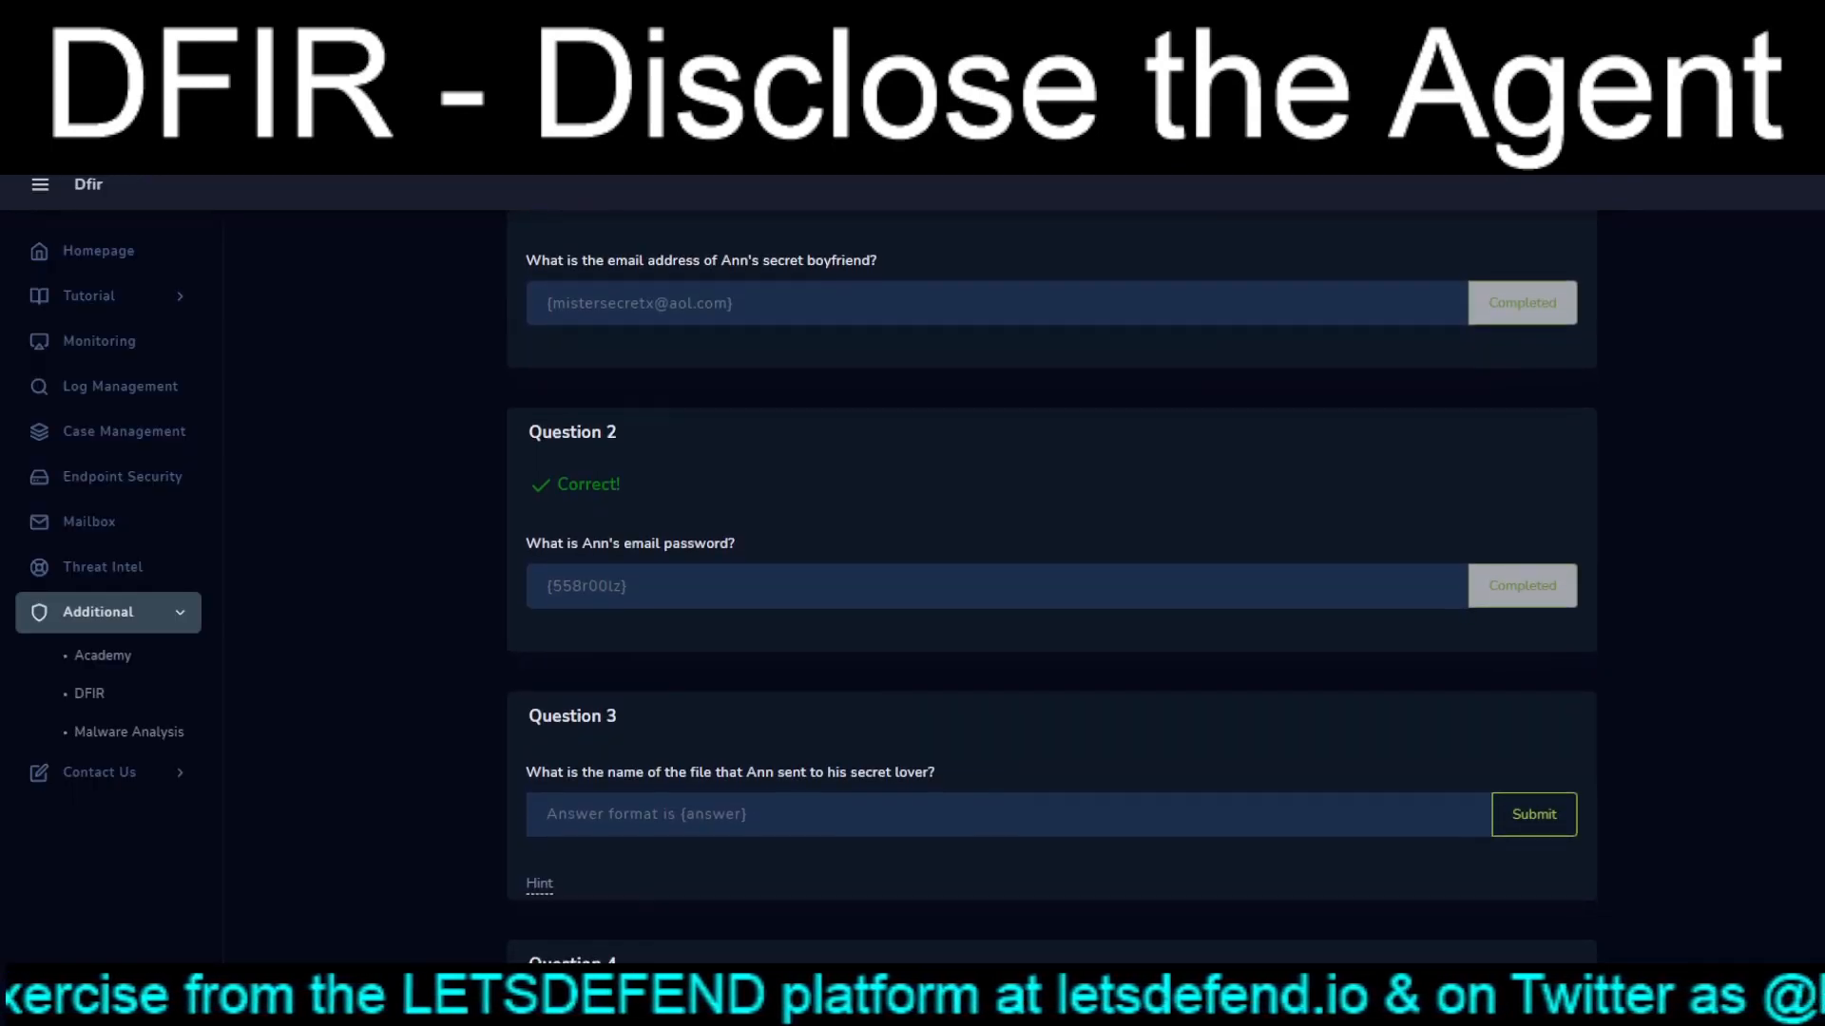
pyautogui.scroll(-2, 1052, 561)
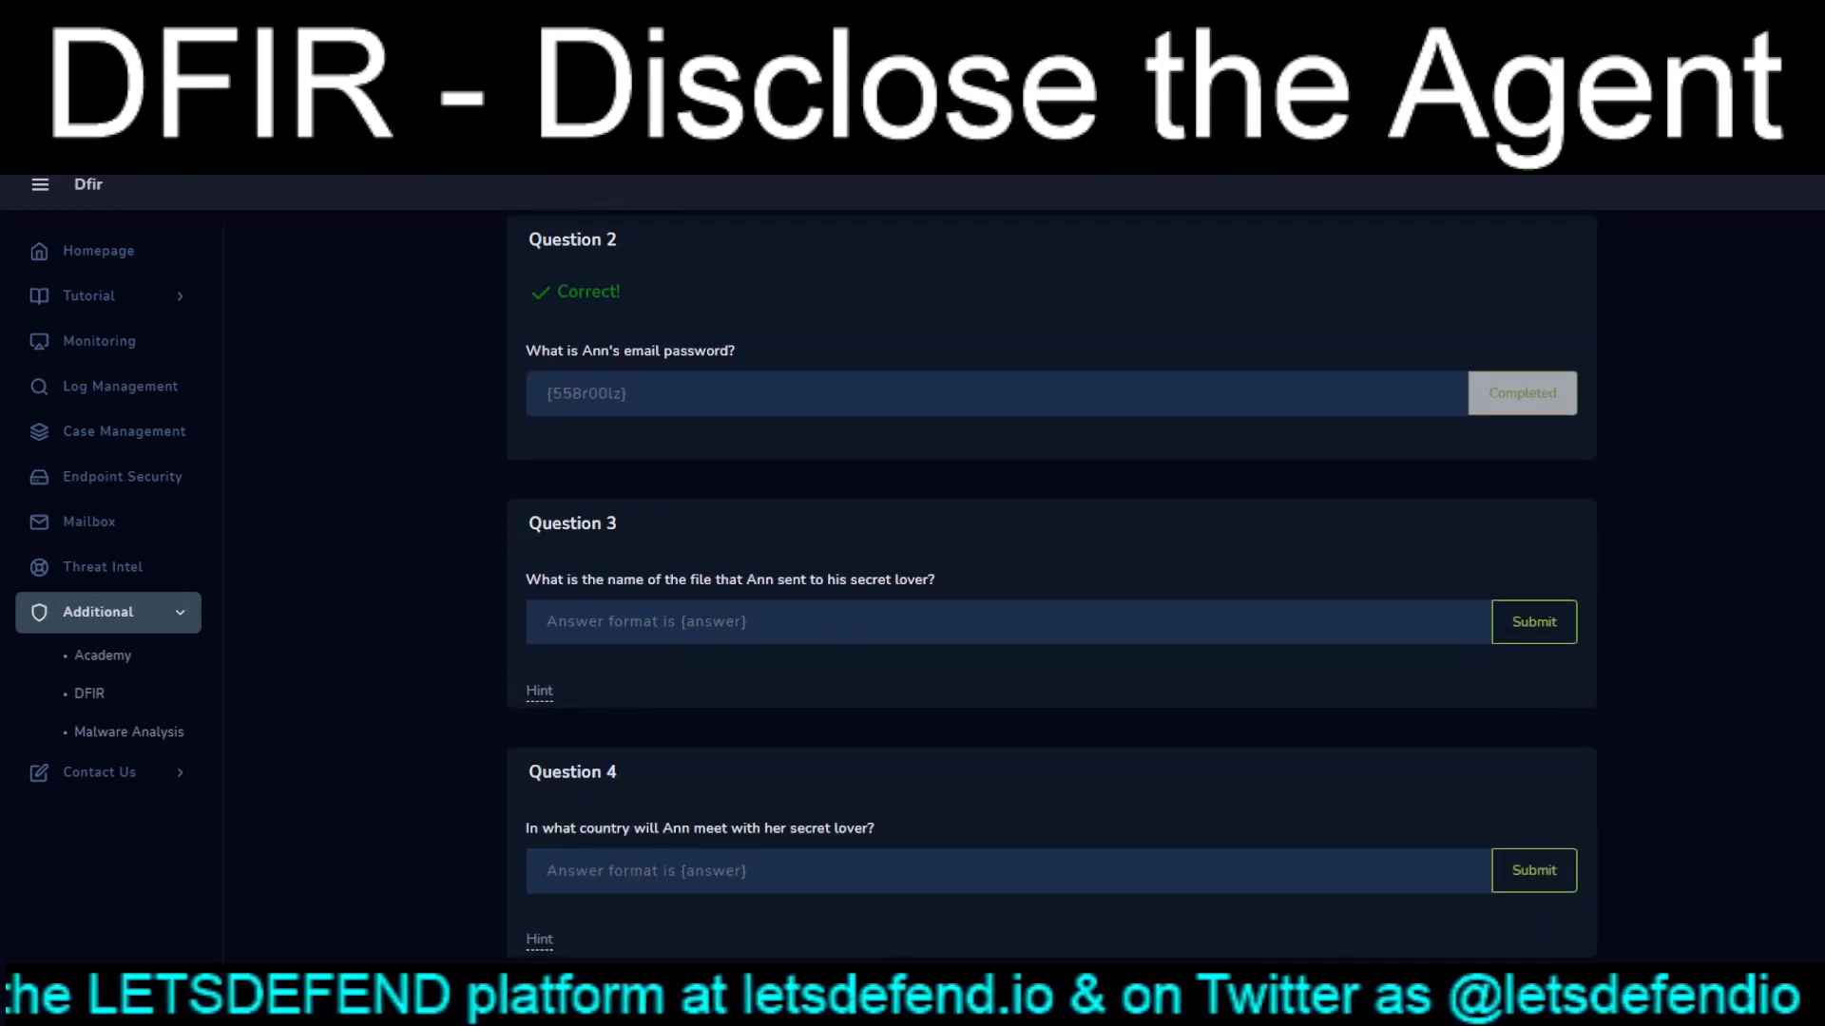
pyautogui.moveTo(827, 580); pyautogui.dragTo(857, 580)
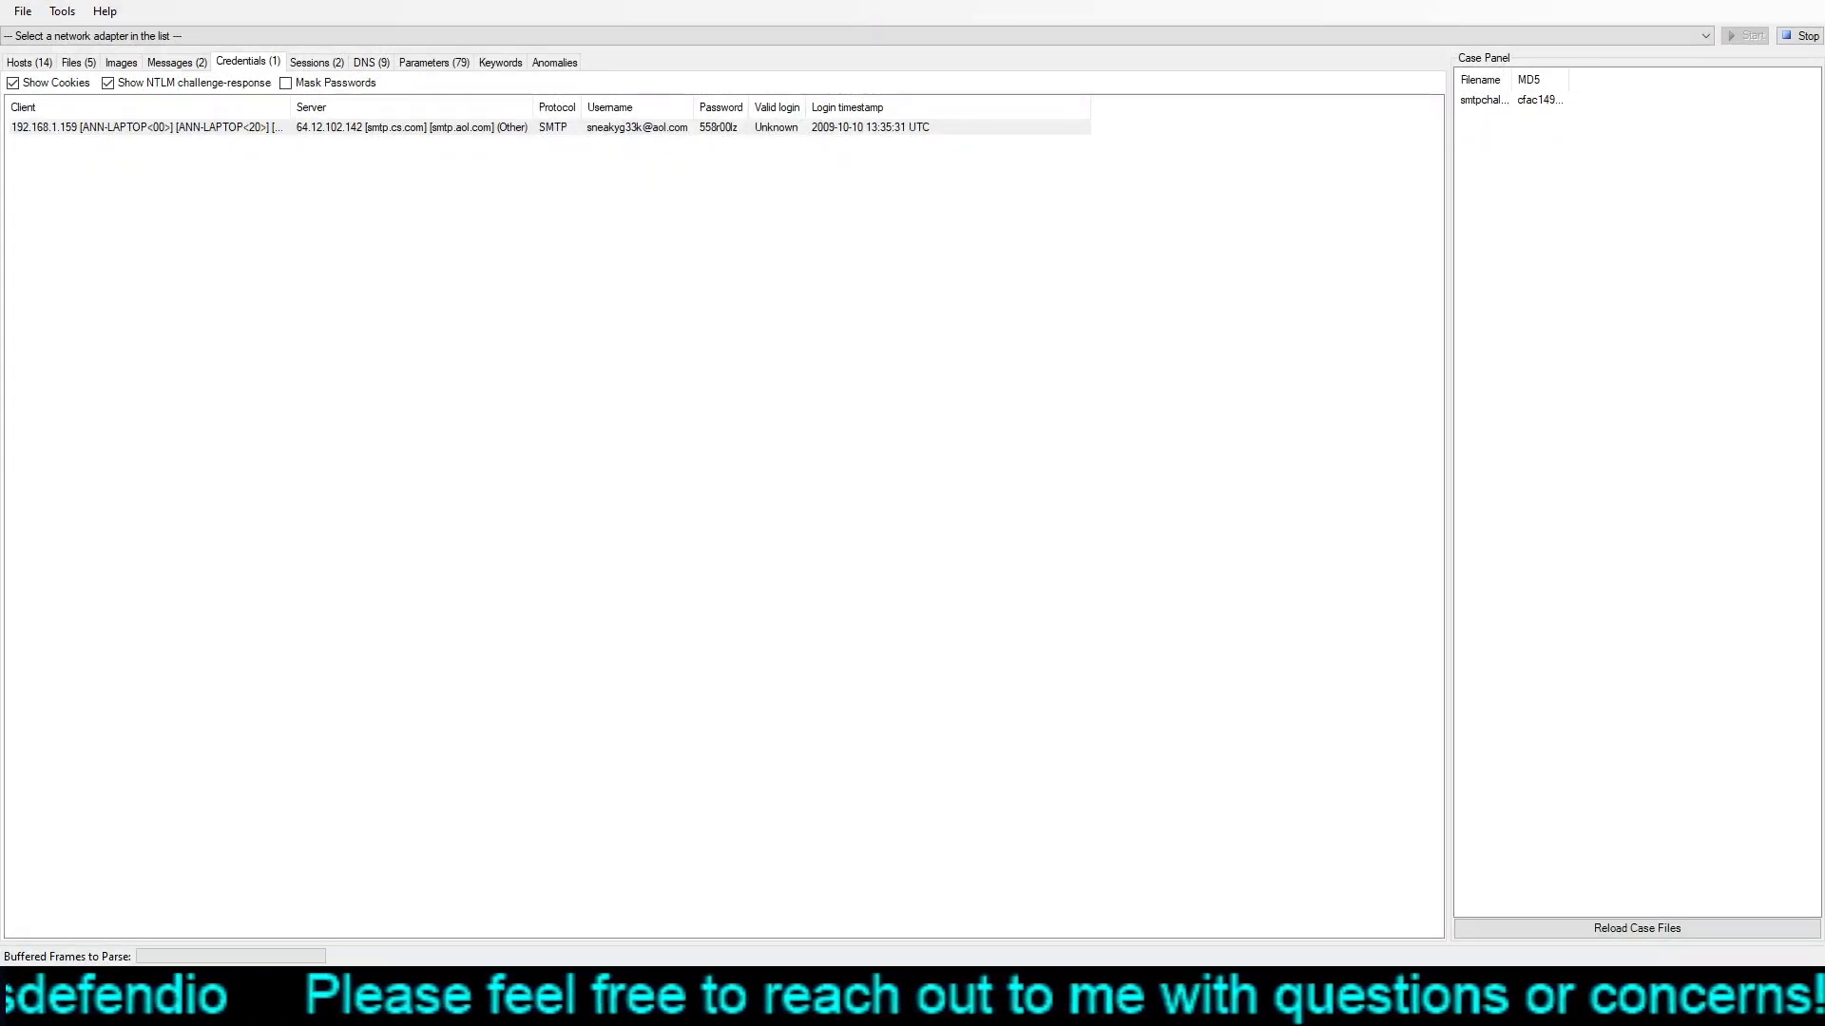
pyautogui.click(808, 998)
pyautogui.click(176, 62)
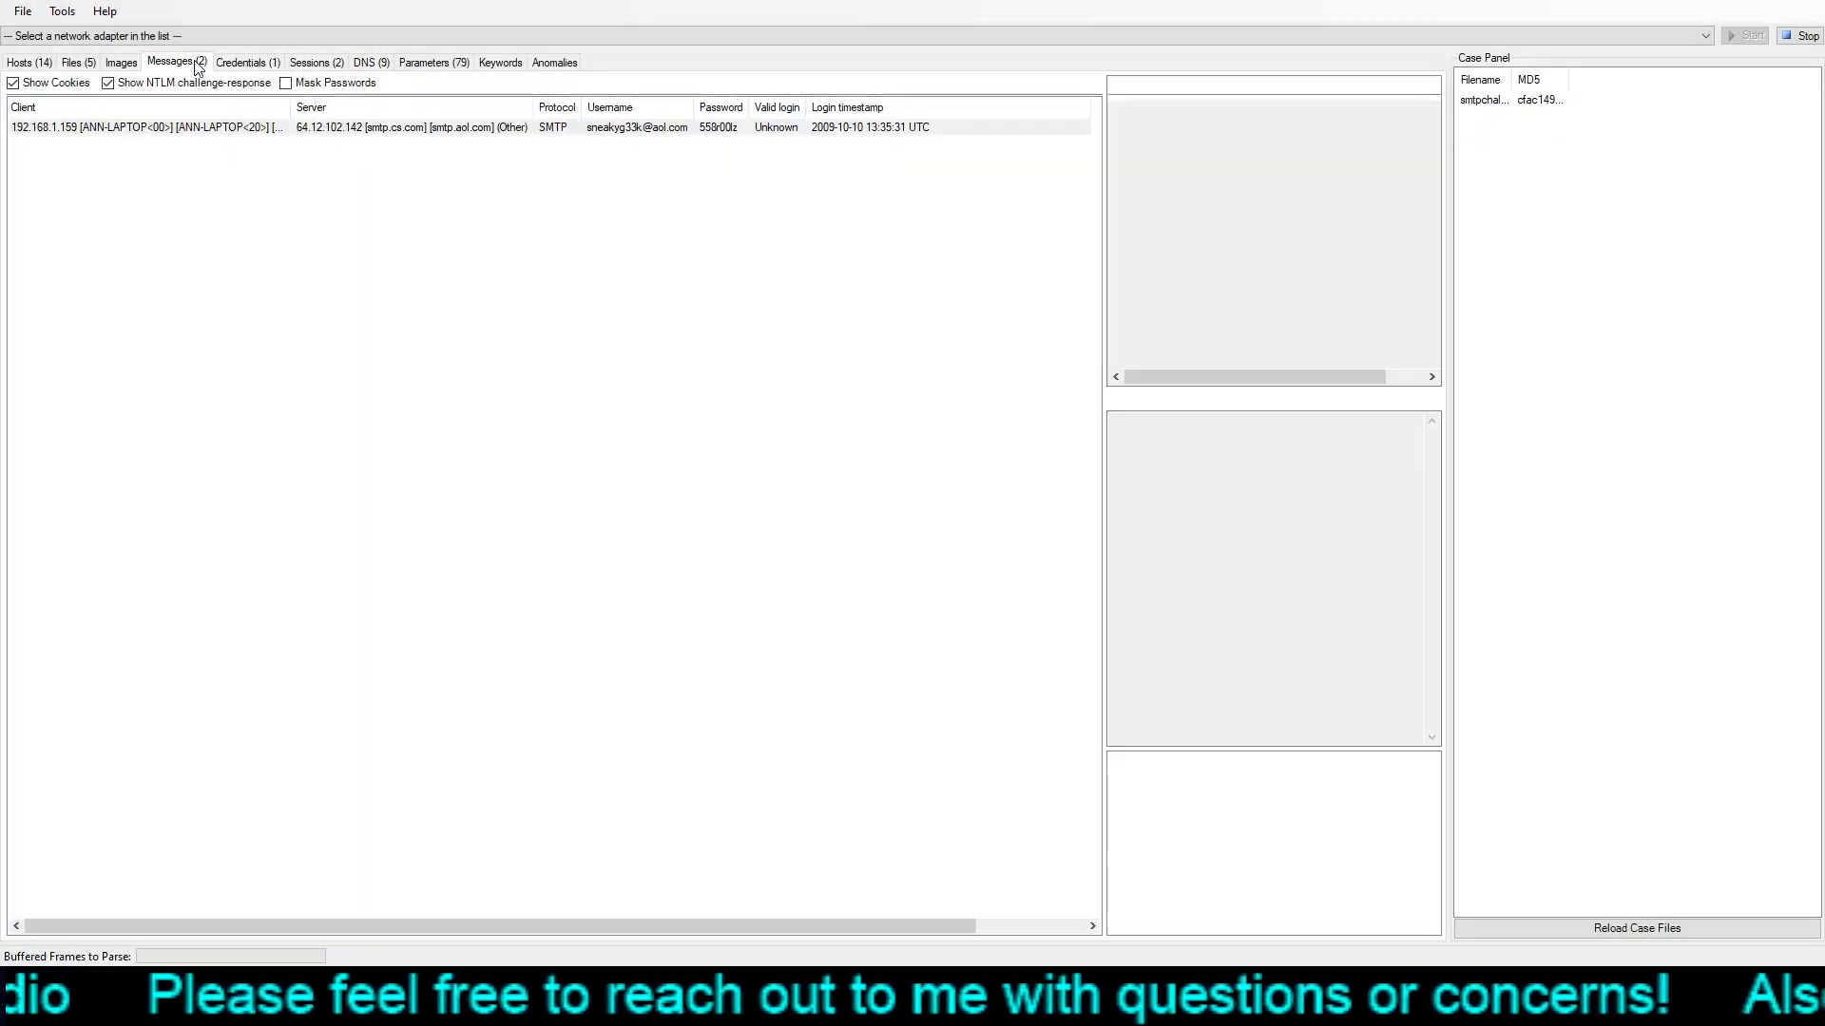
pyautogui.click(157, 145)
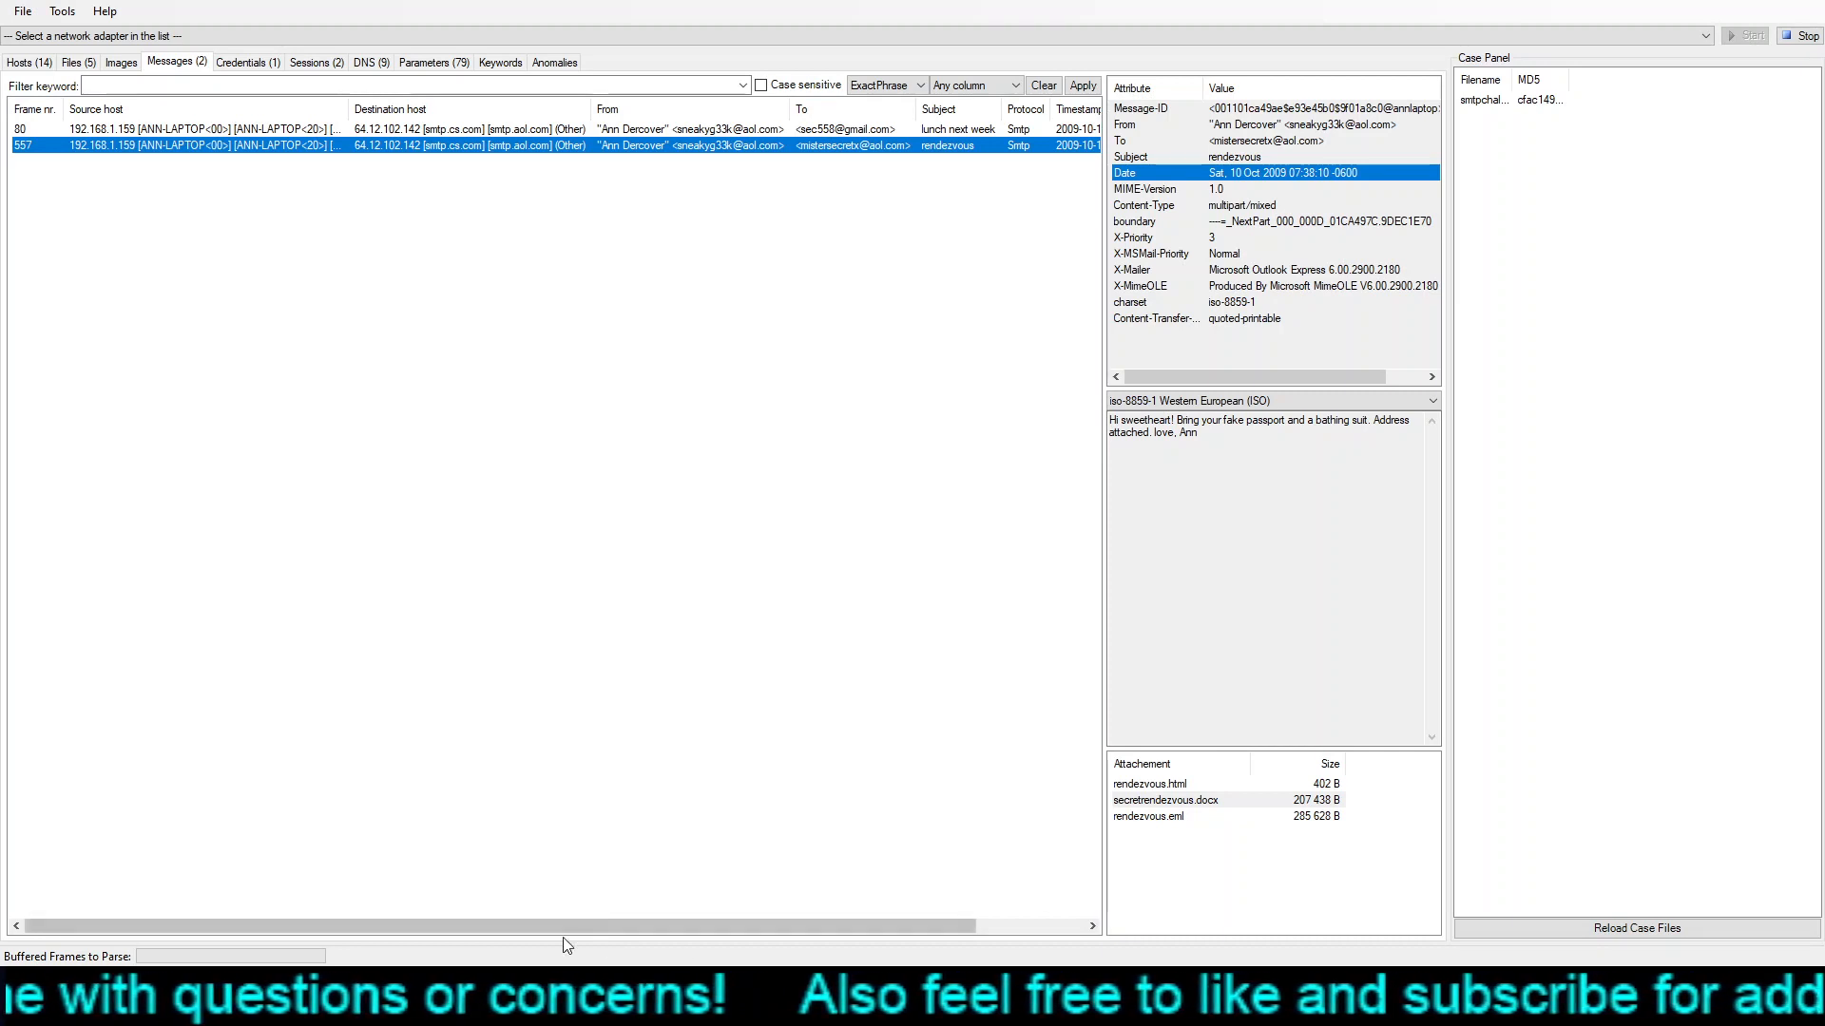
pyautogui.click(532, 1000)
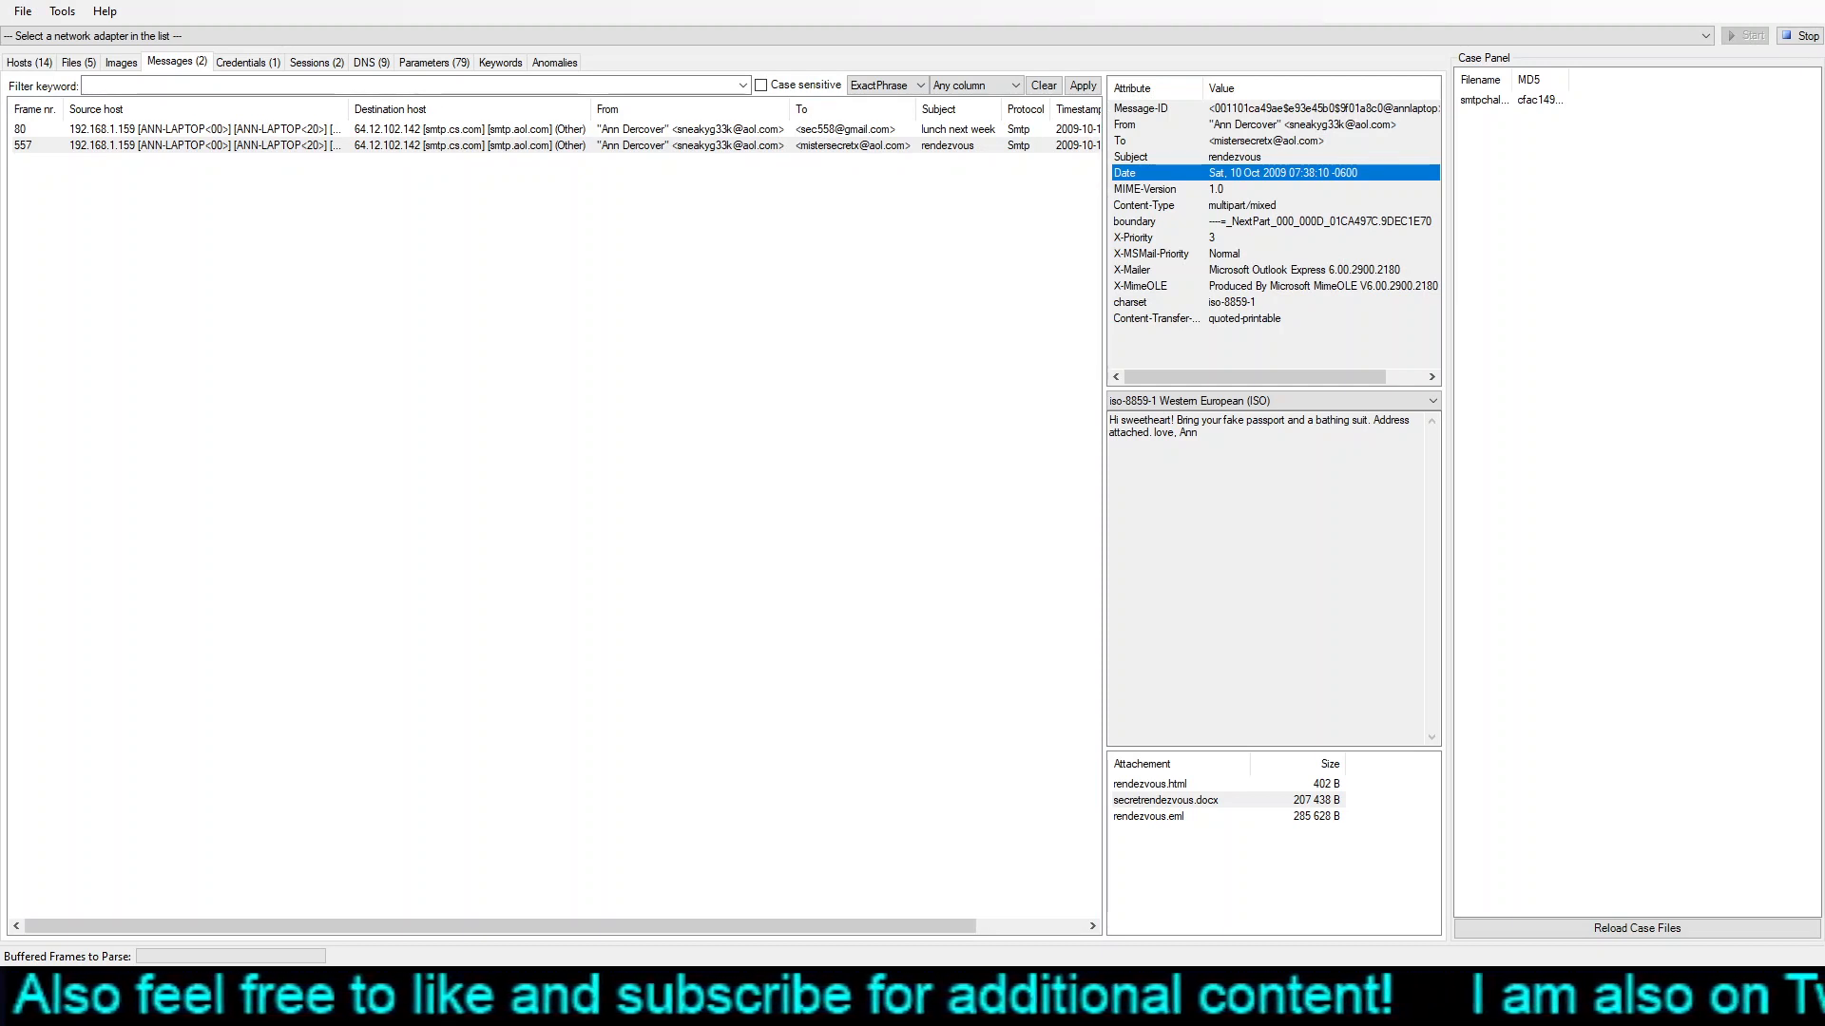
pyautogui.click(853, 145)
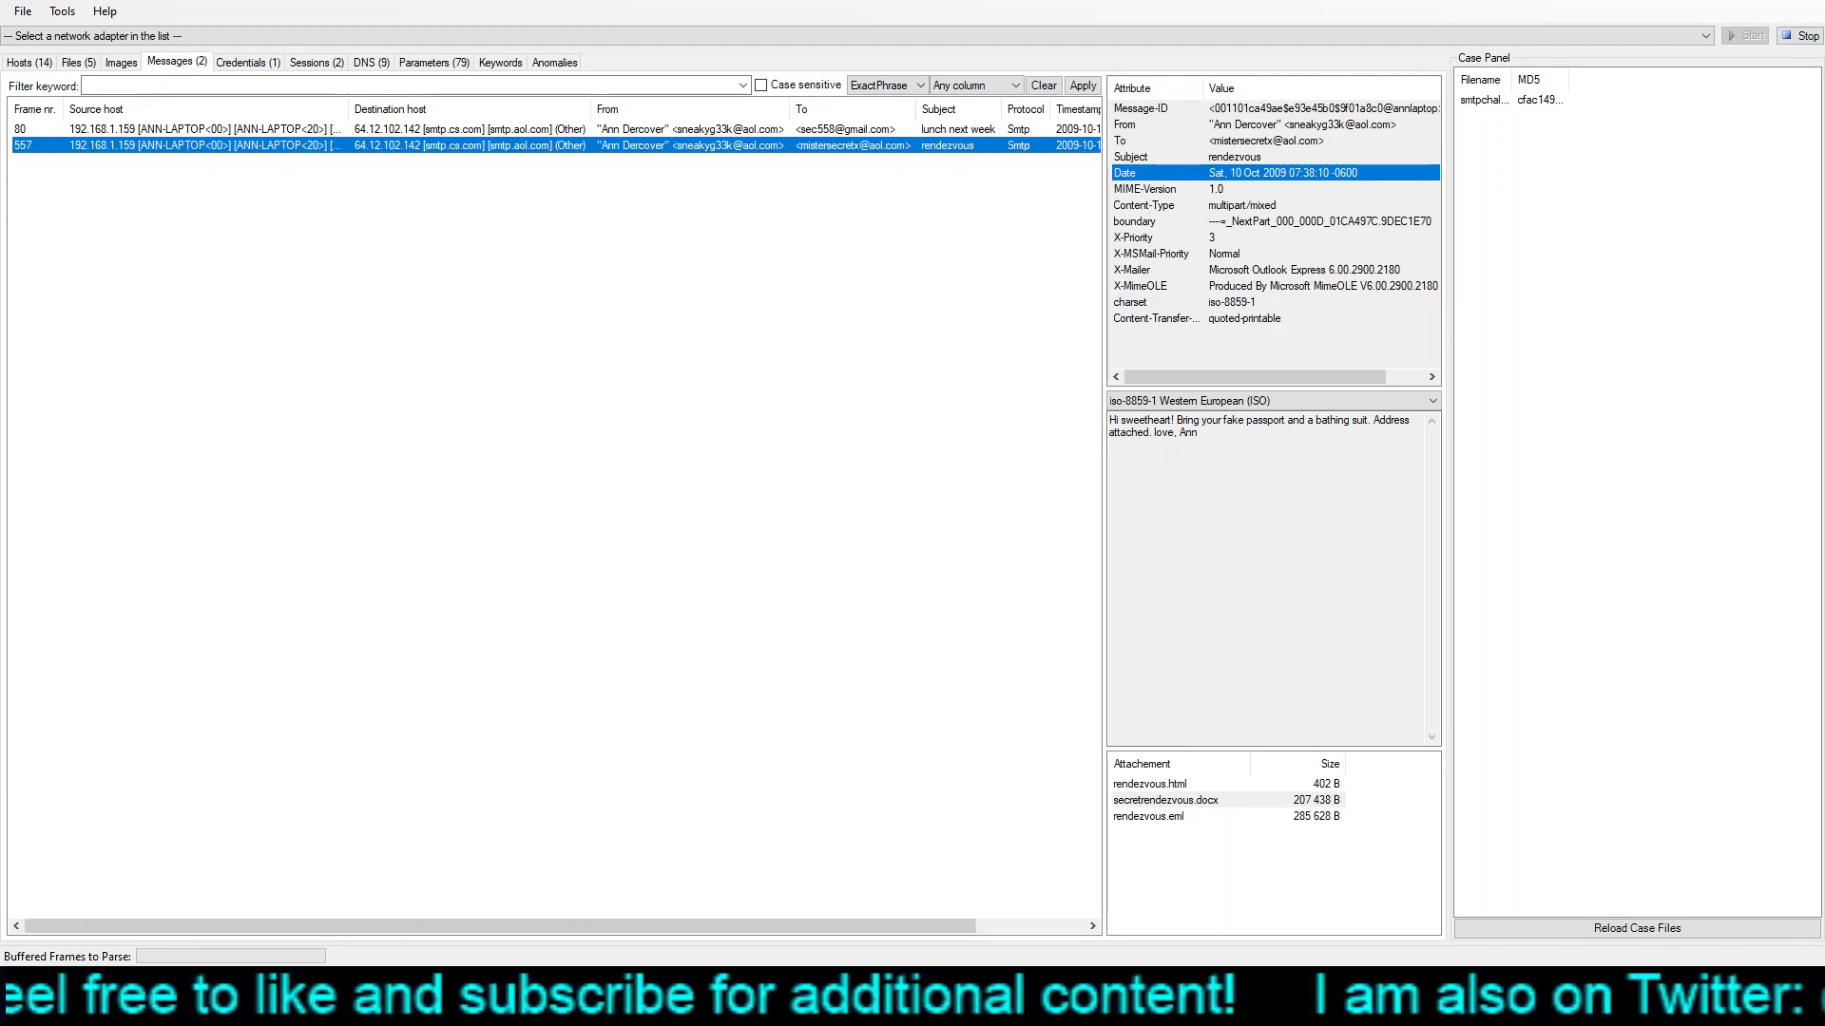
pyautogui.click(1282, 173)
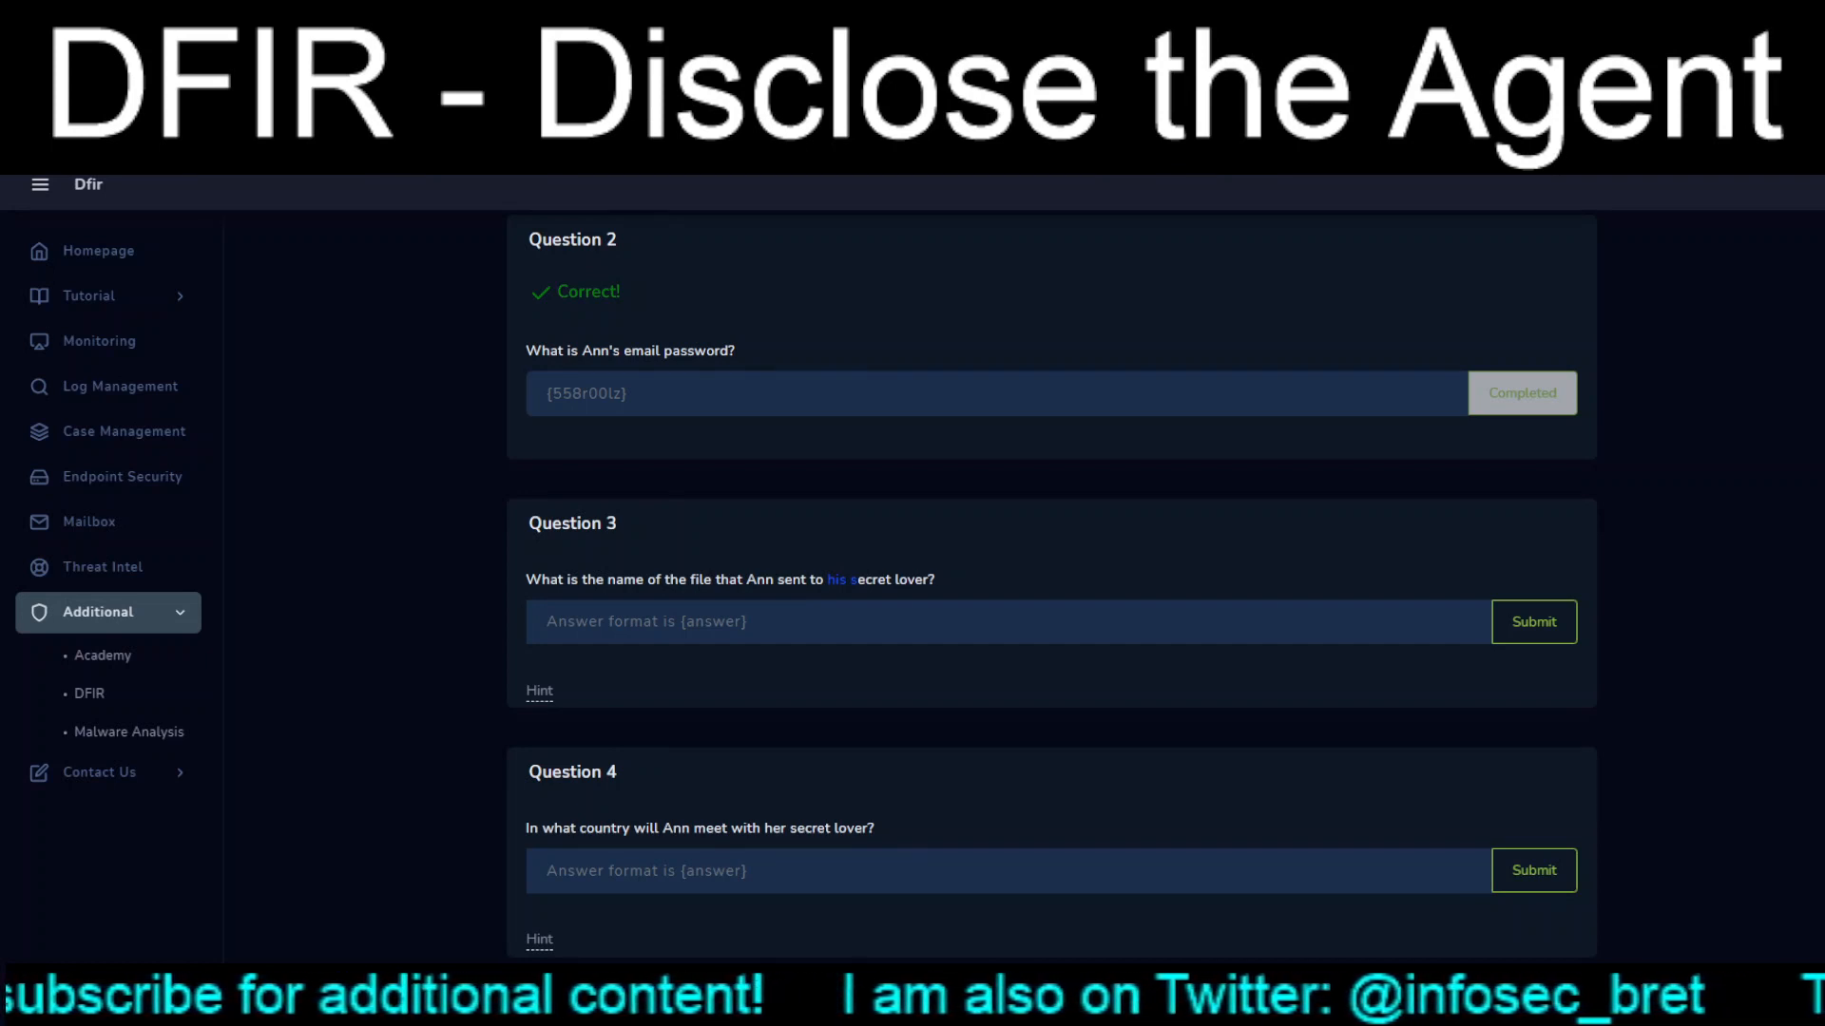
# - On the LetsDefend page, submit {secretrendezvous.docx} as the answer to Question 3
pyautogui.click(836, 622)
pyautogui.write('{secretrendezvous.docx}')
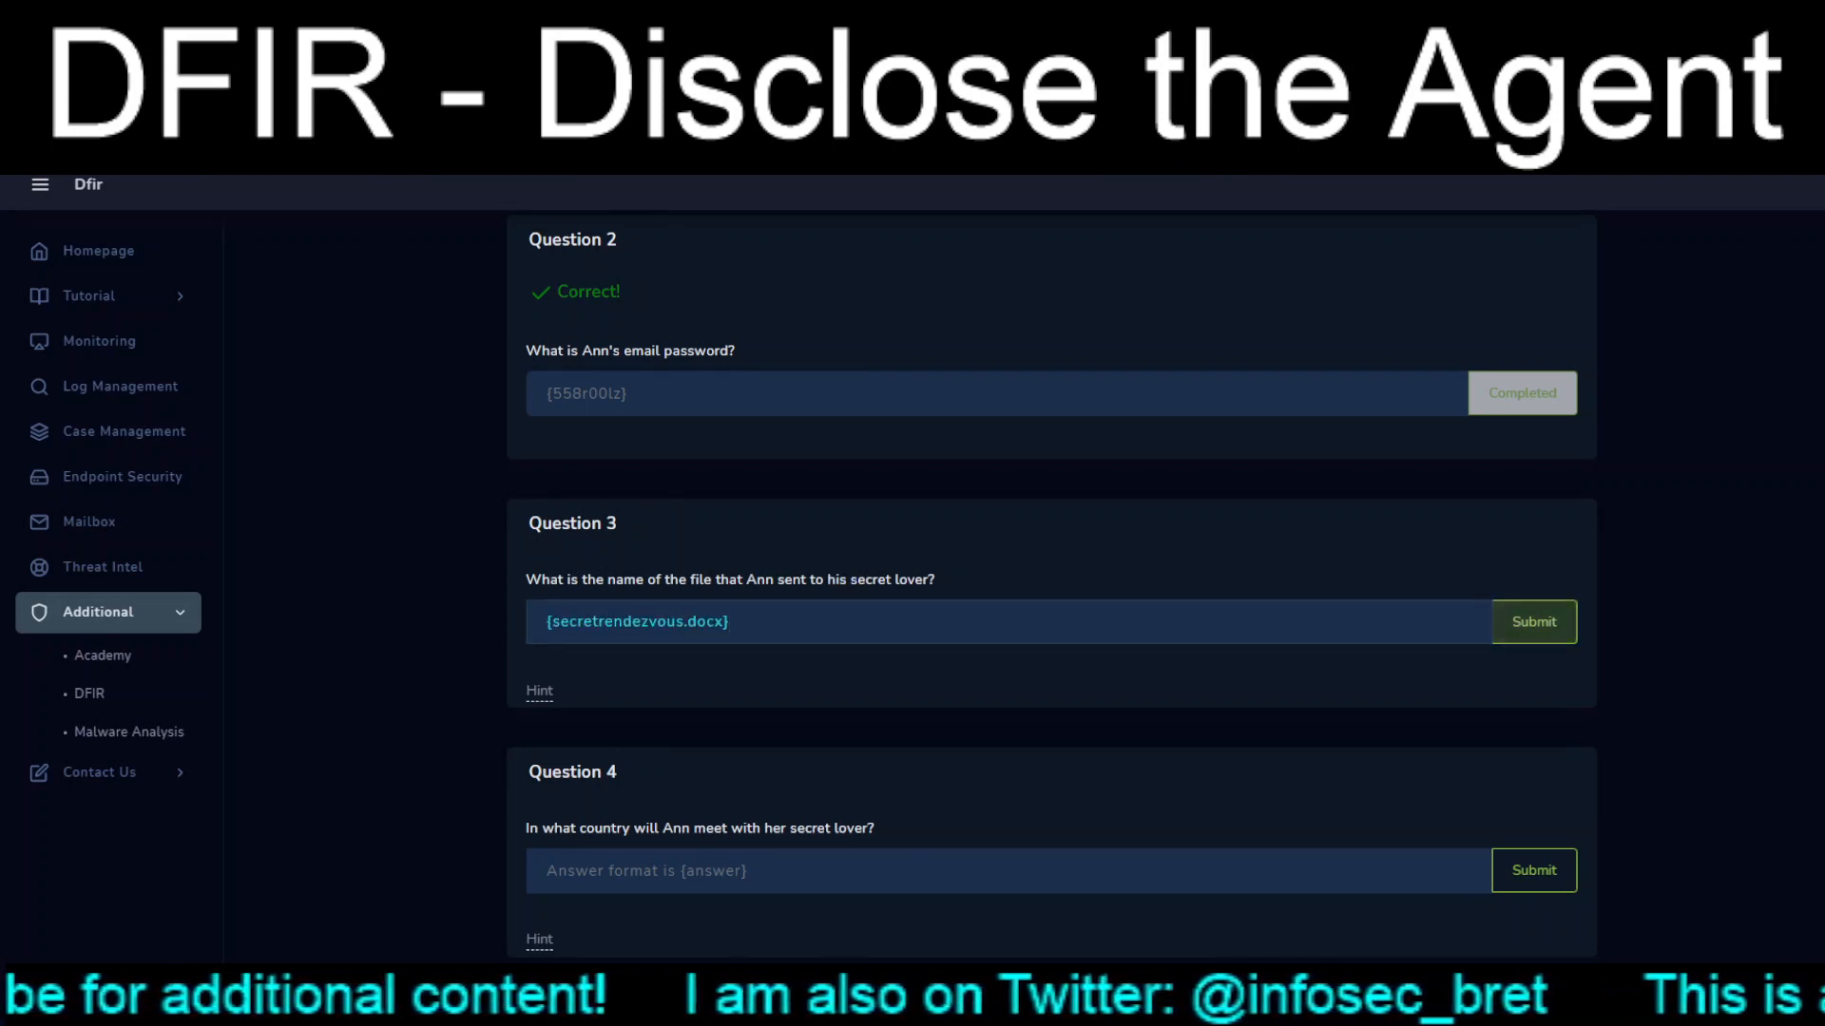
pyautogui.click(1534, 622)
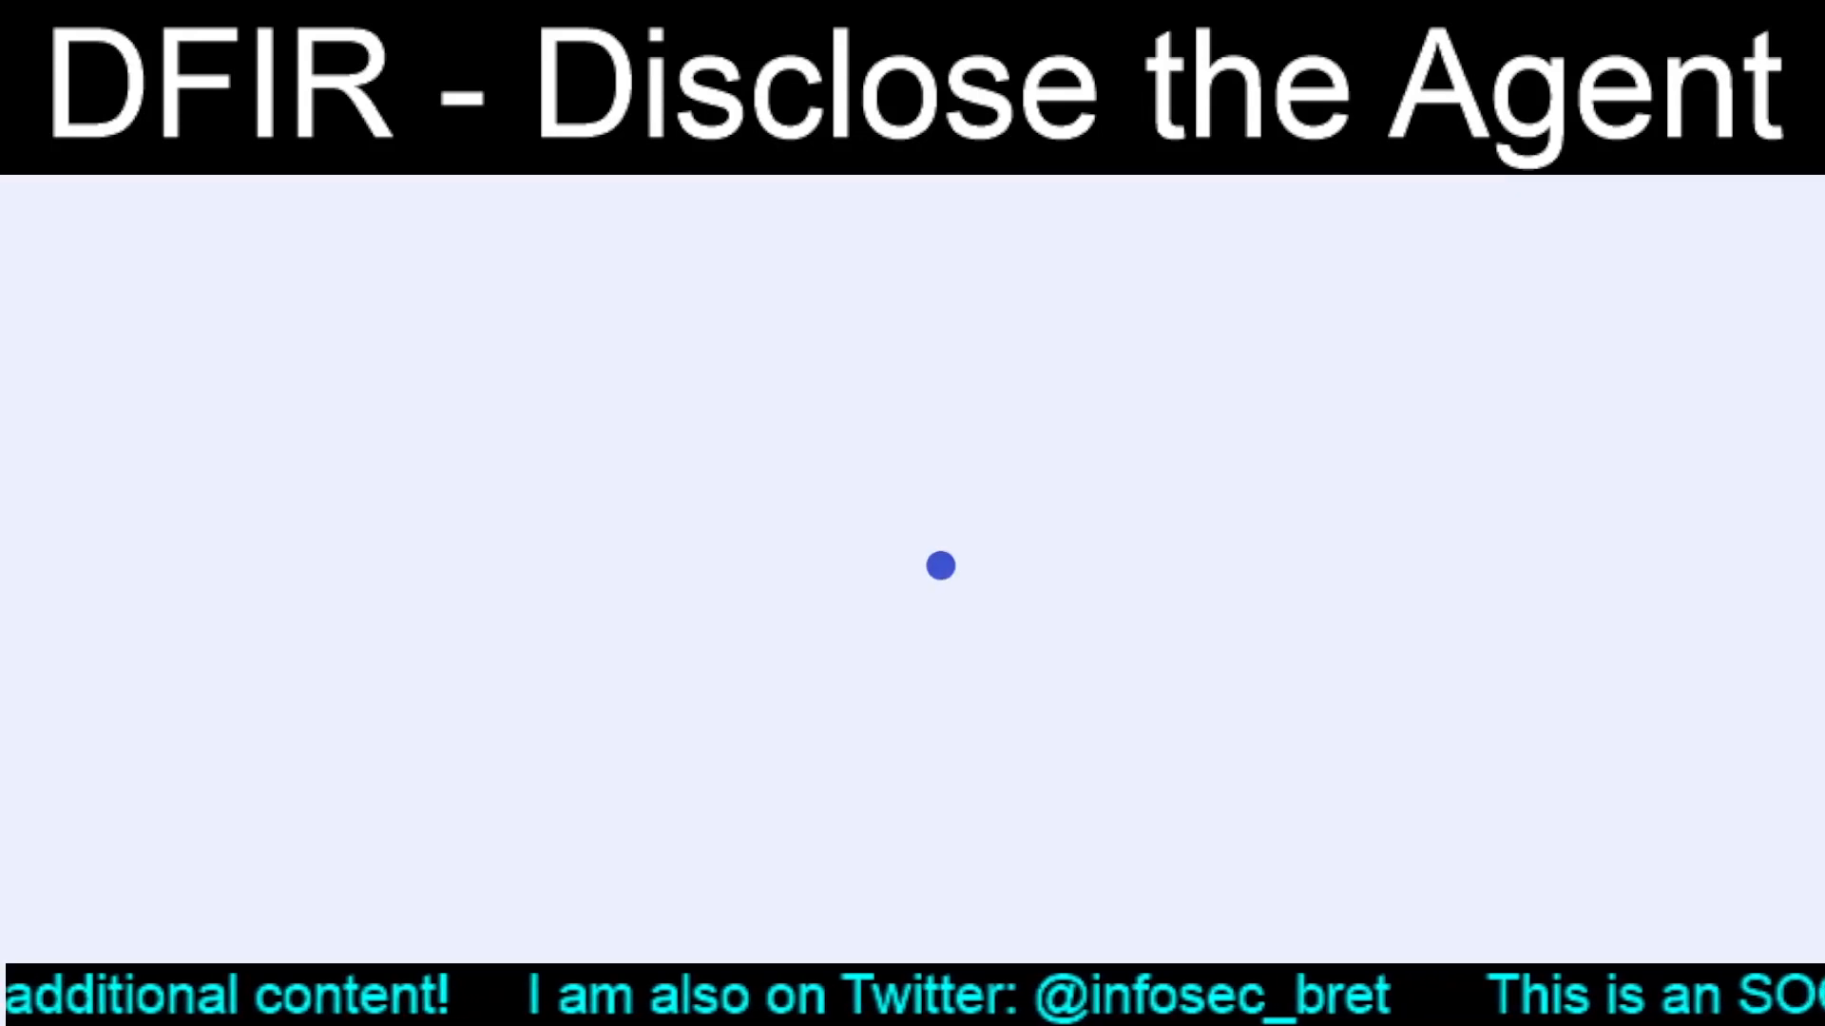
# - Read Questions 4 and 5, then switch to VirusTotal and select the MD5 hash in the details of secretrendezvous.docx
pyautogui.scroll(-1, 1051, 586)
pyautogui.scroll(-6, 1051, 571)
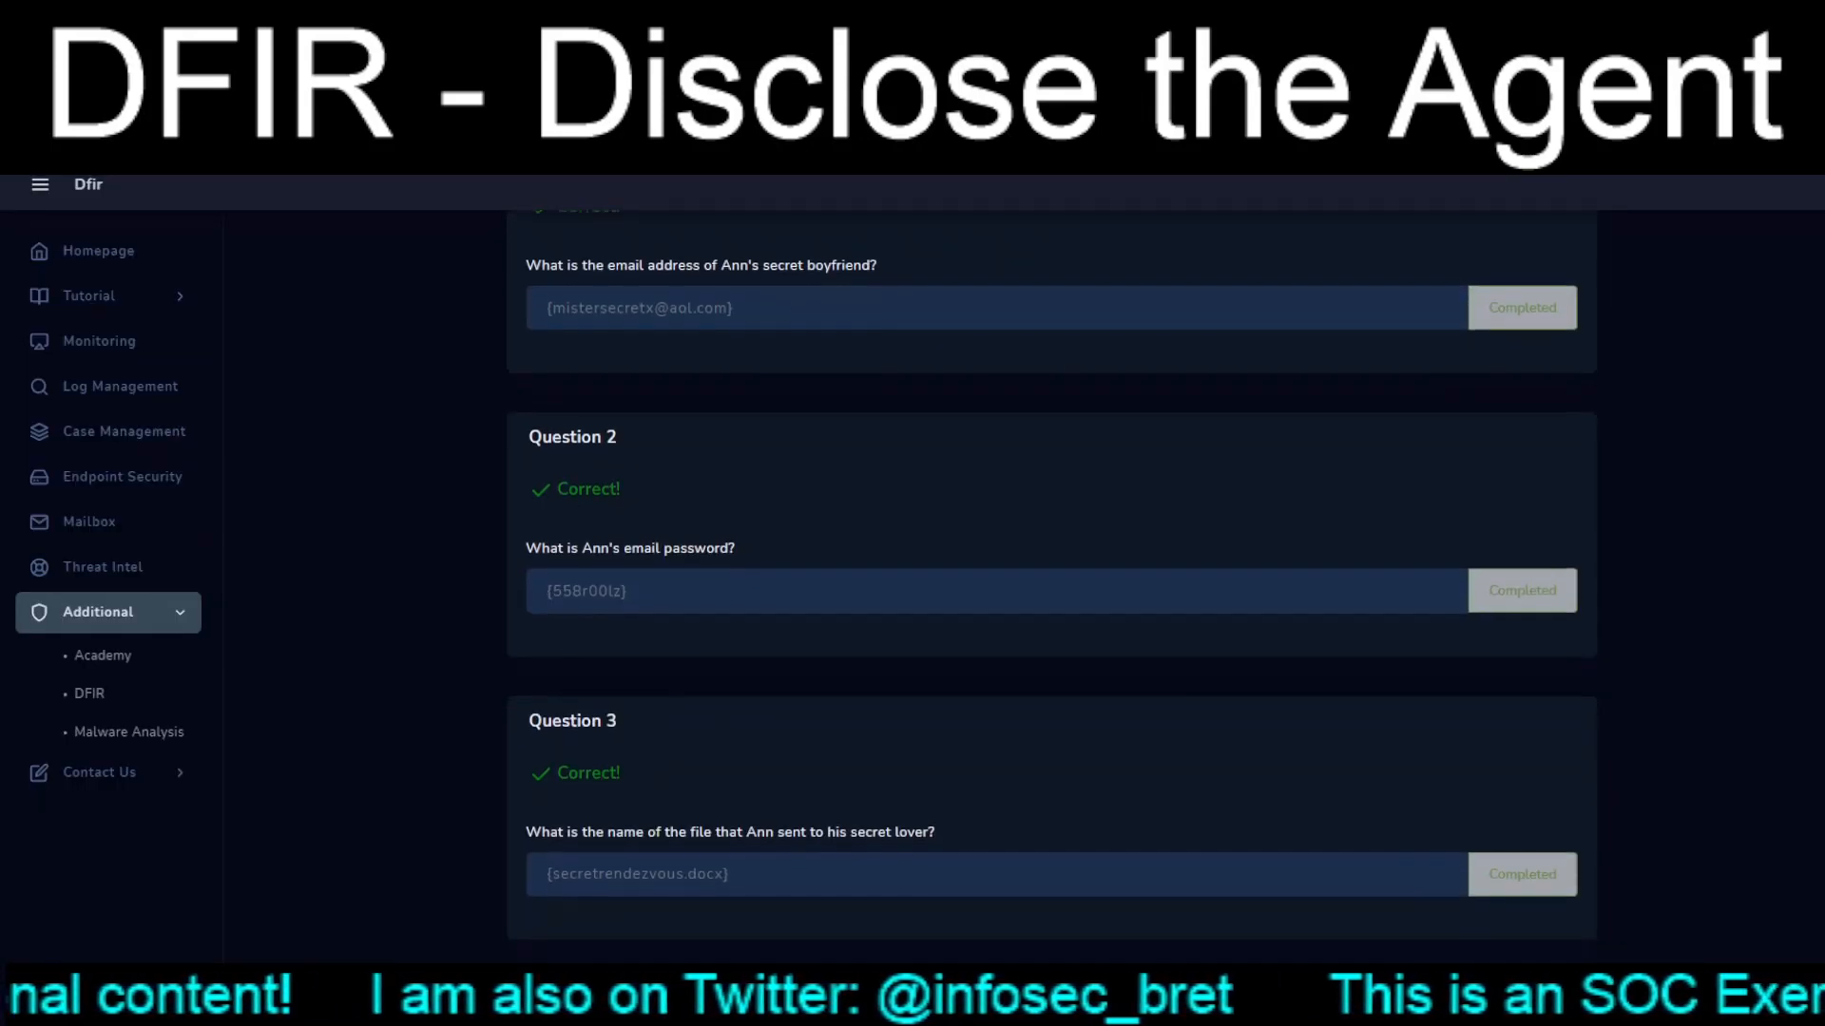
pyautogui.scroll(-5, 1051, 571)
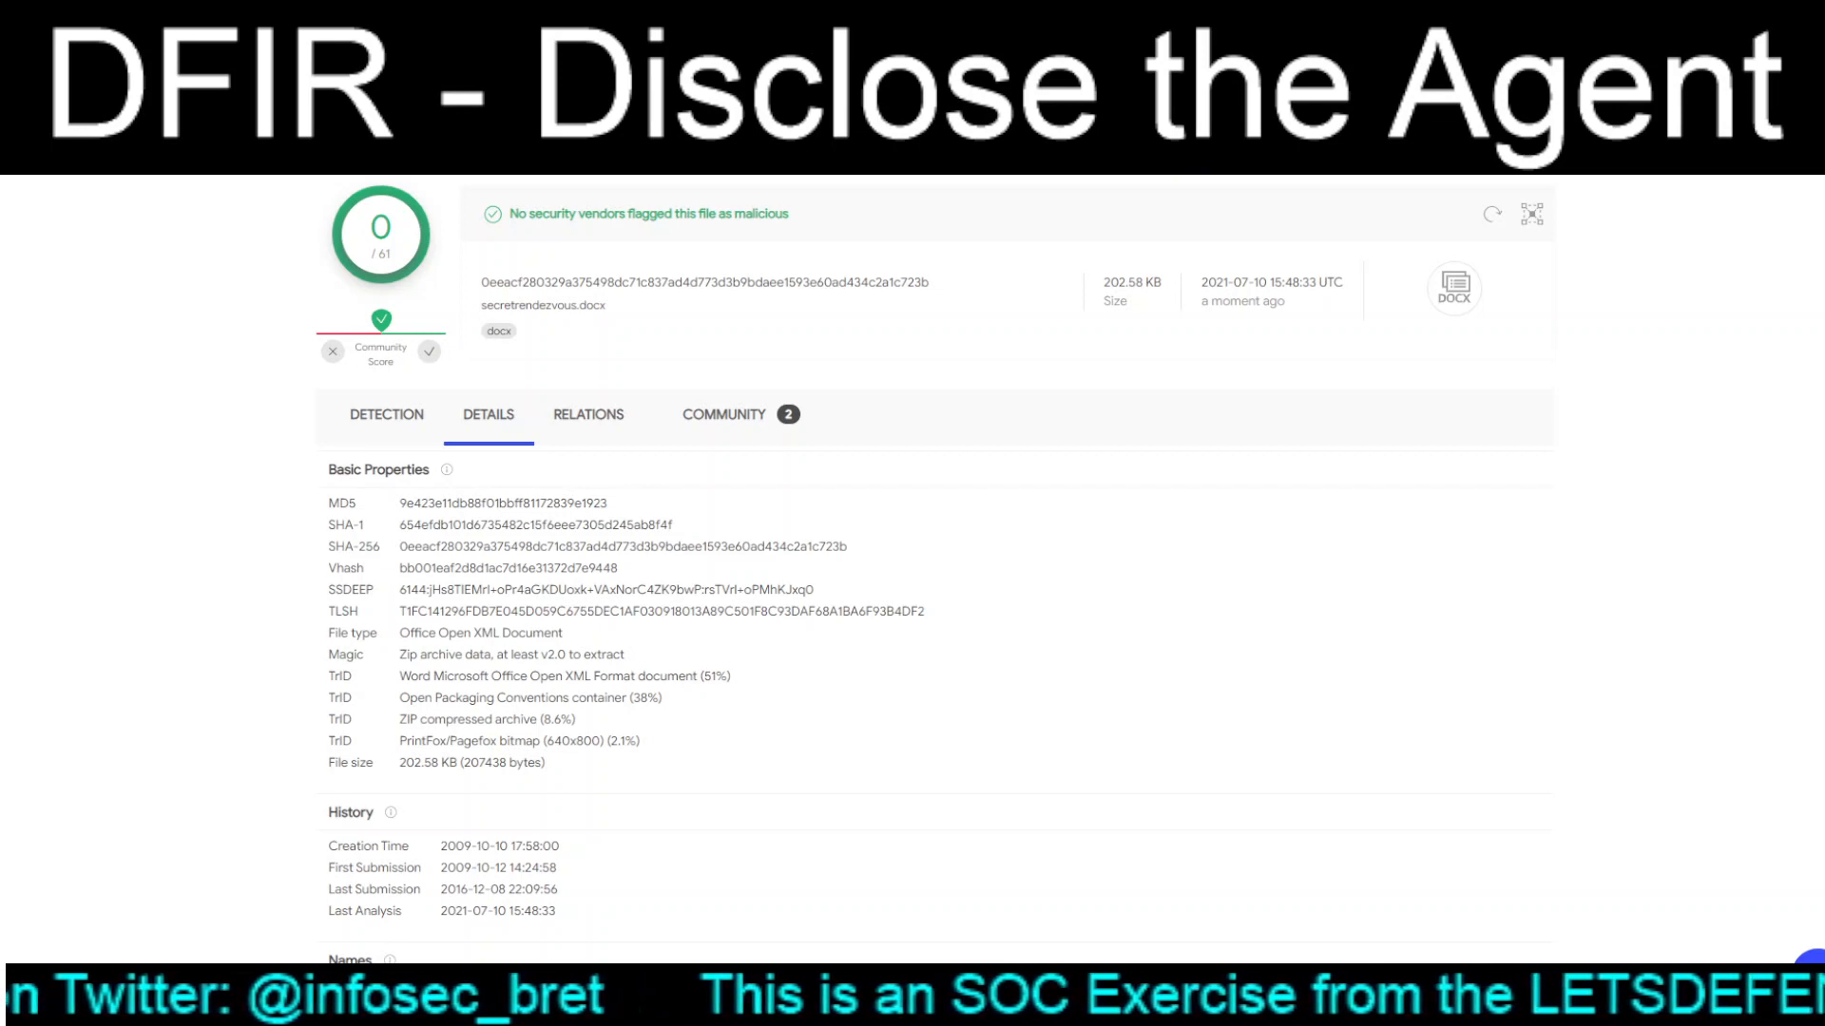
pyautogui.doubleClick(503, 503)
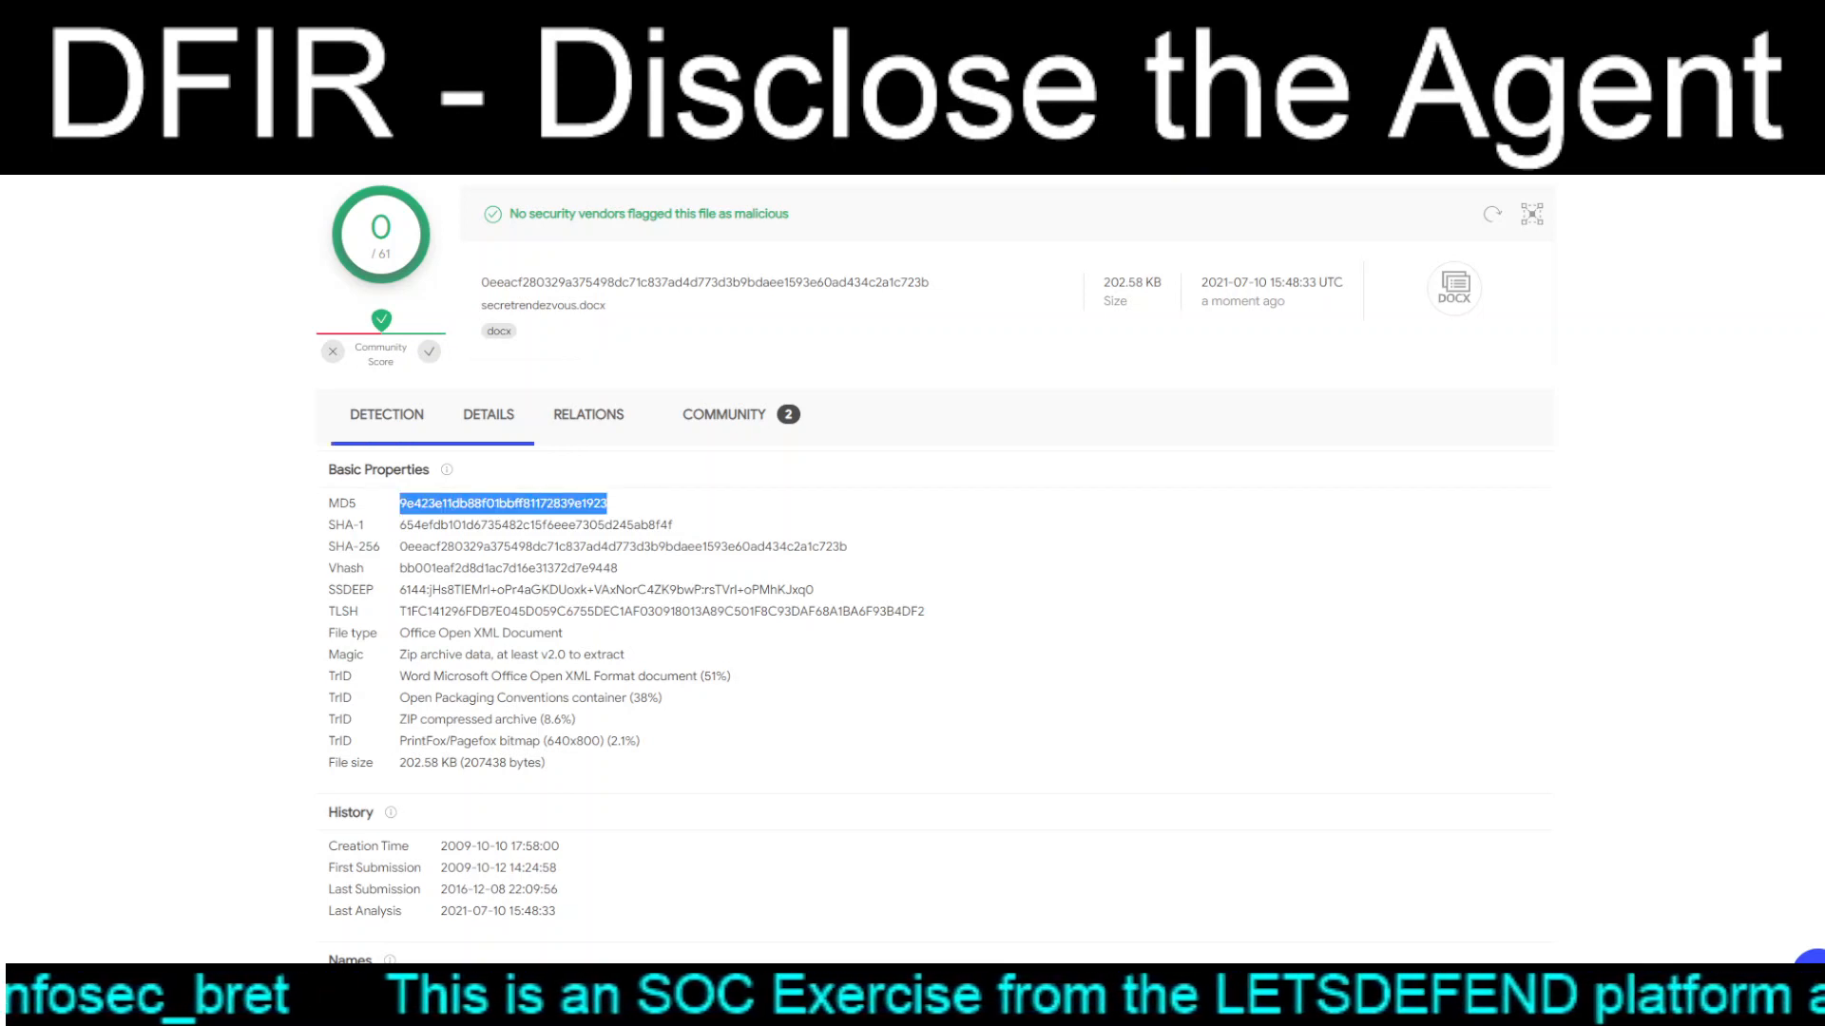
pyautogui.click(388, 416)
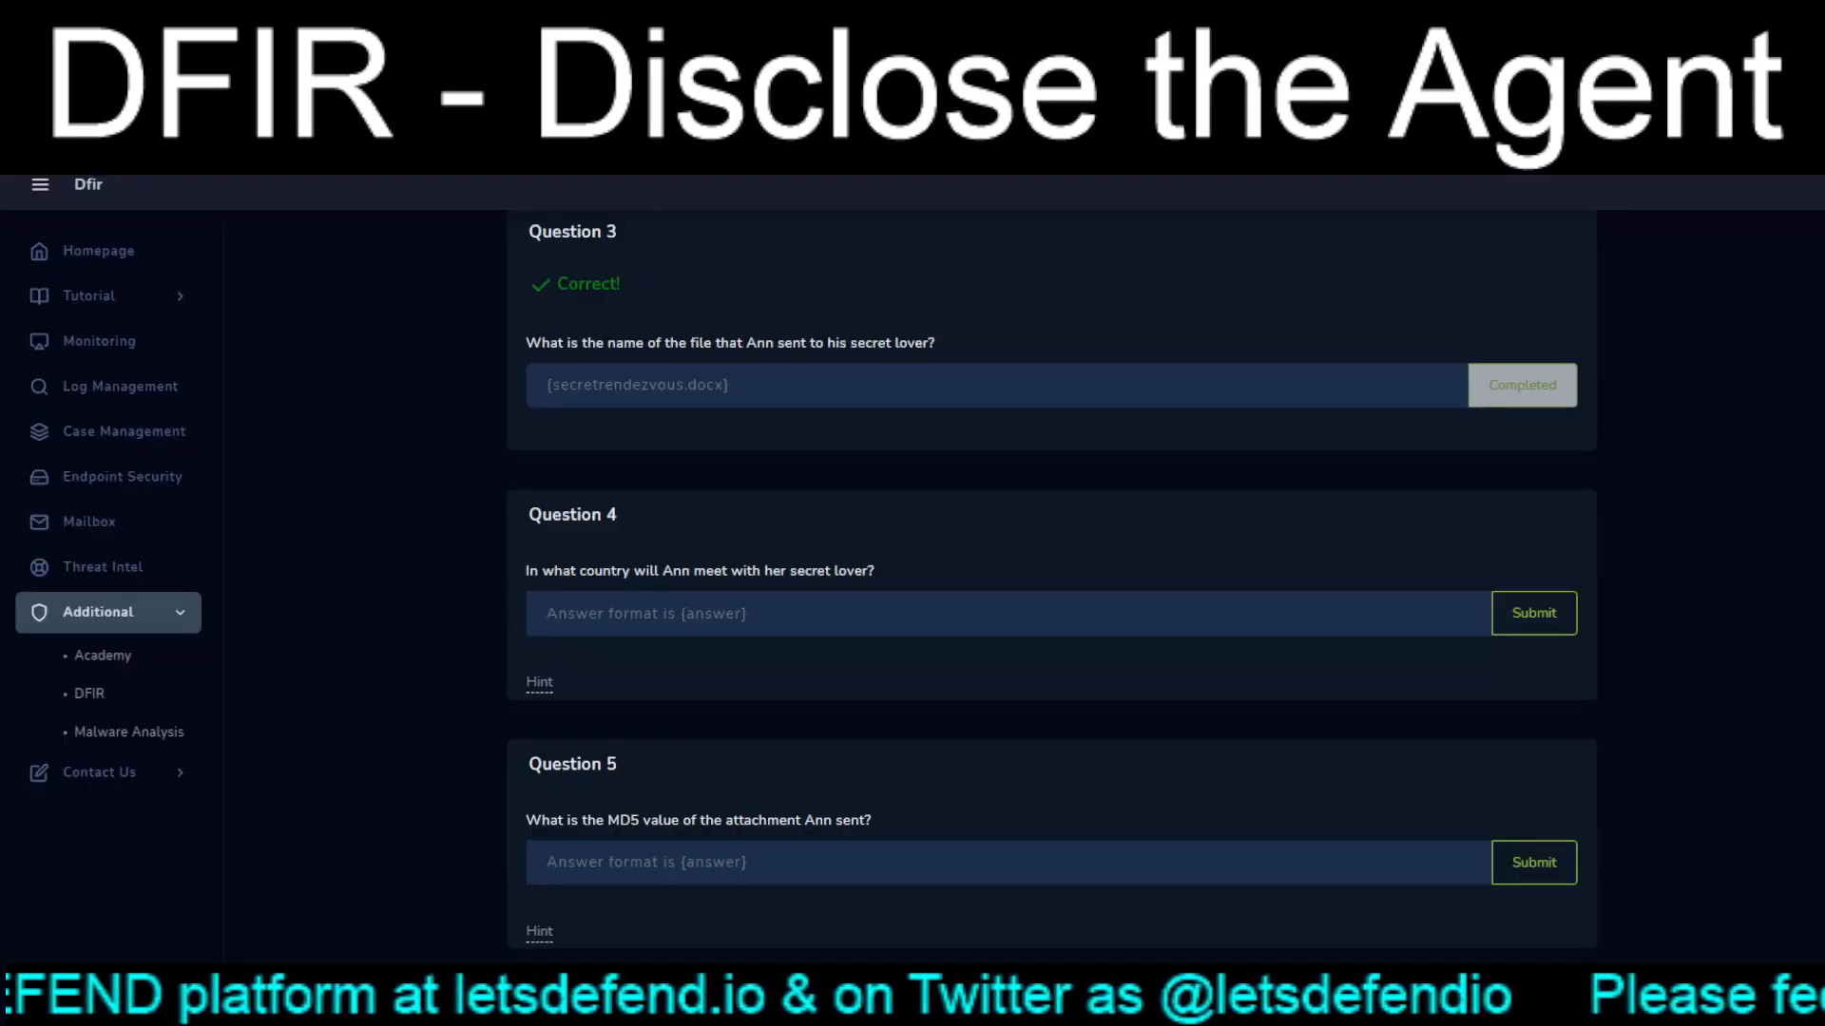
# - On the LetsDefend page, submit {9e423e11db88f01bbff81172839e1923} as the answer to Question 5
pyautogui.click(1008, 863)
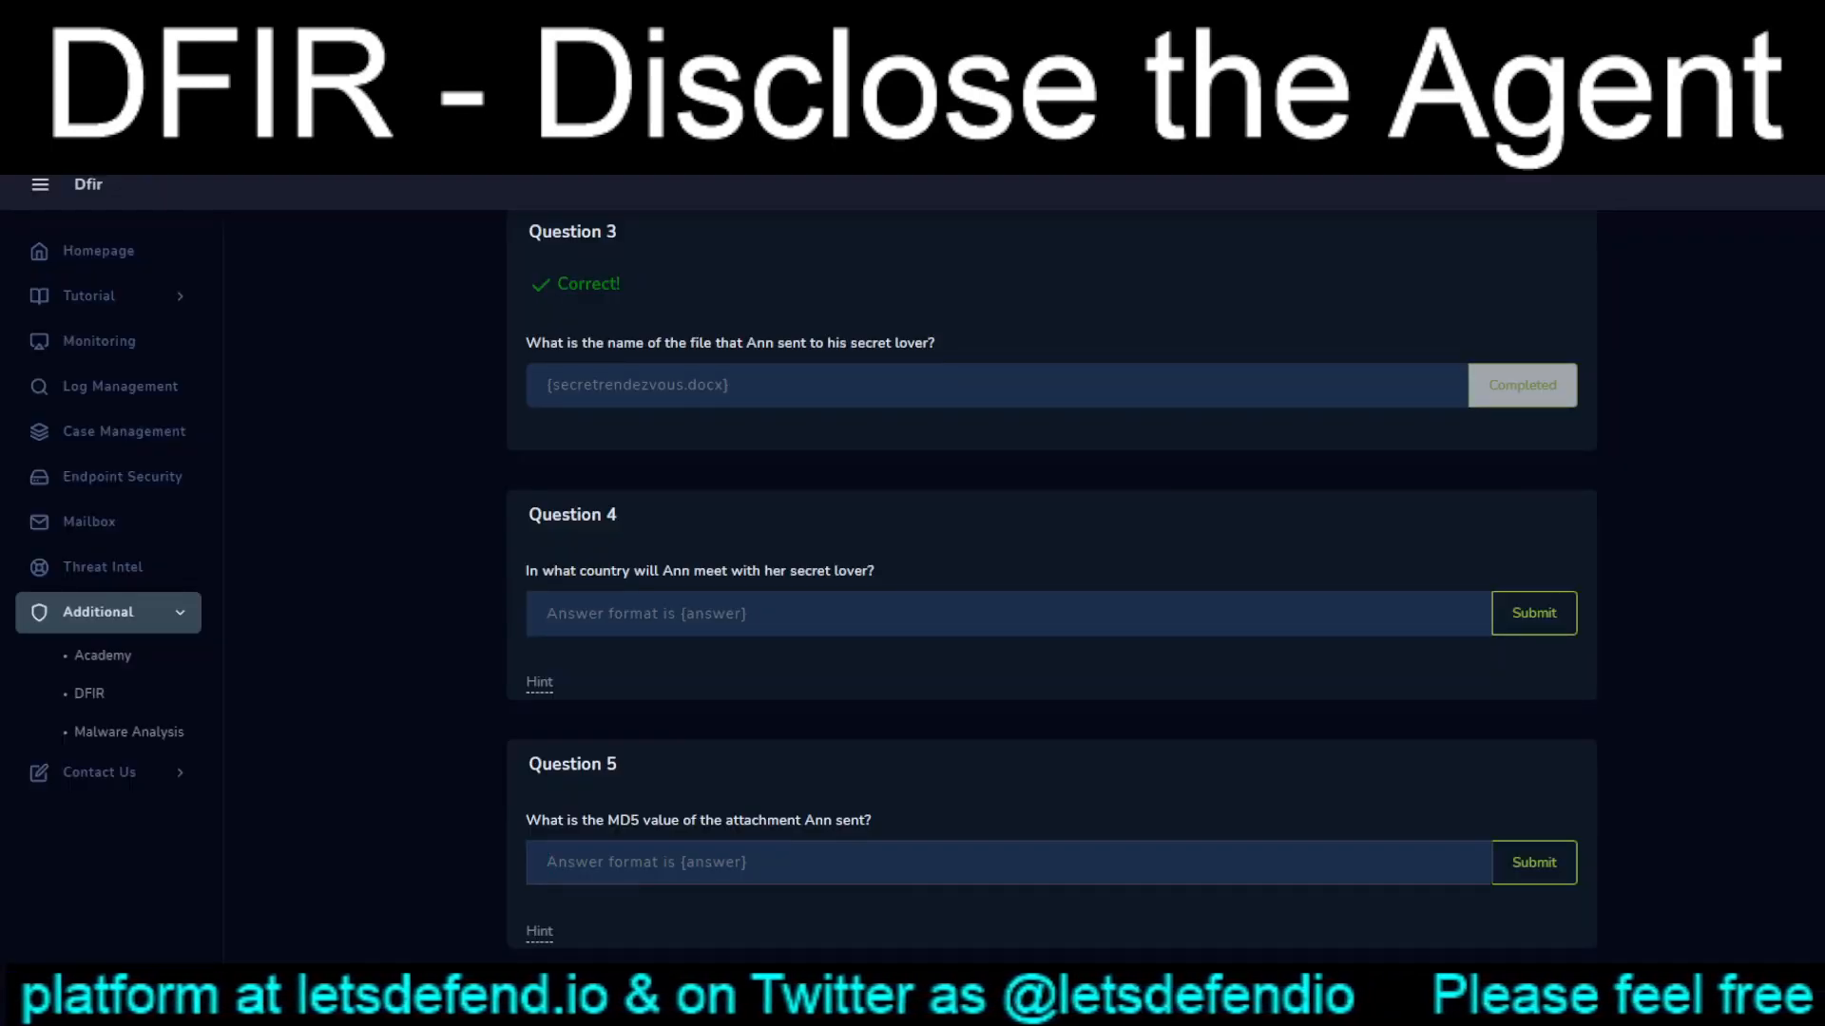
pyautogui.write('{9e423e11db88f01bbff81172839e1923}')
pyautogui.click(1534, 863)
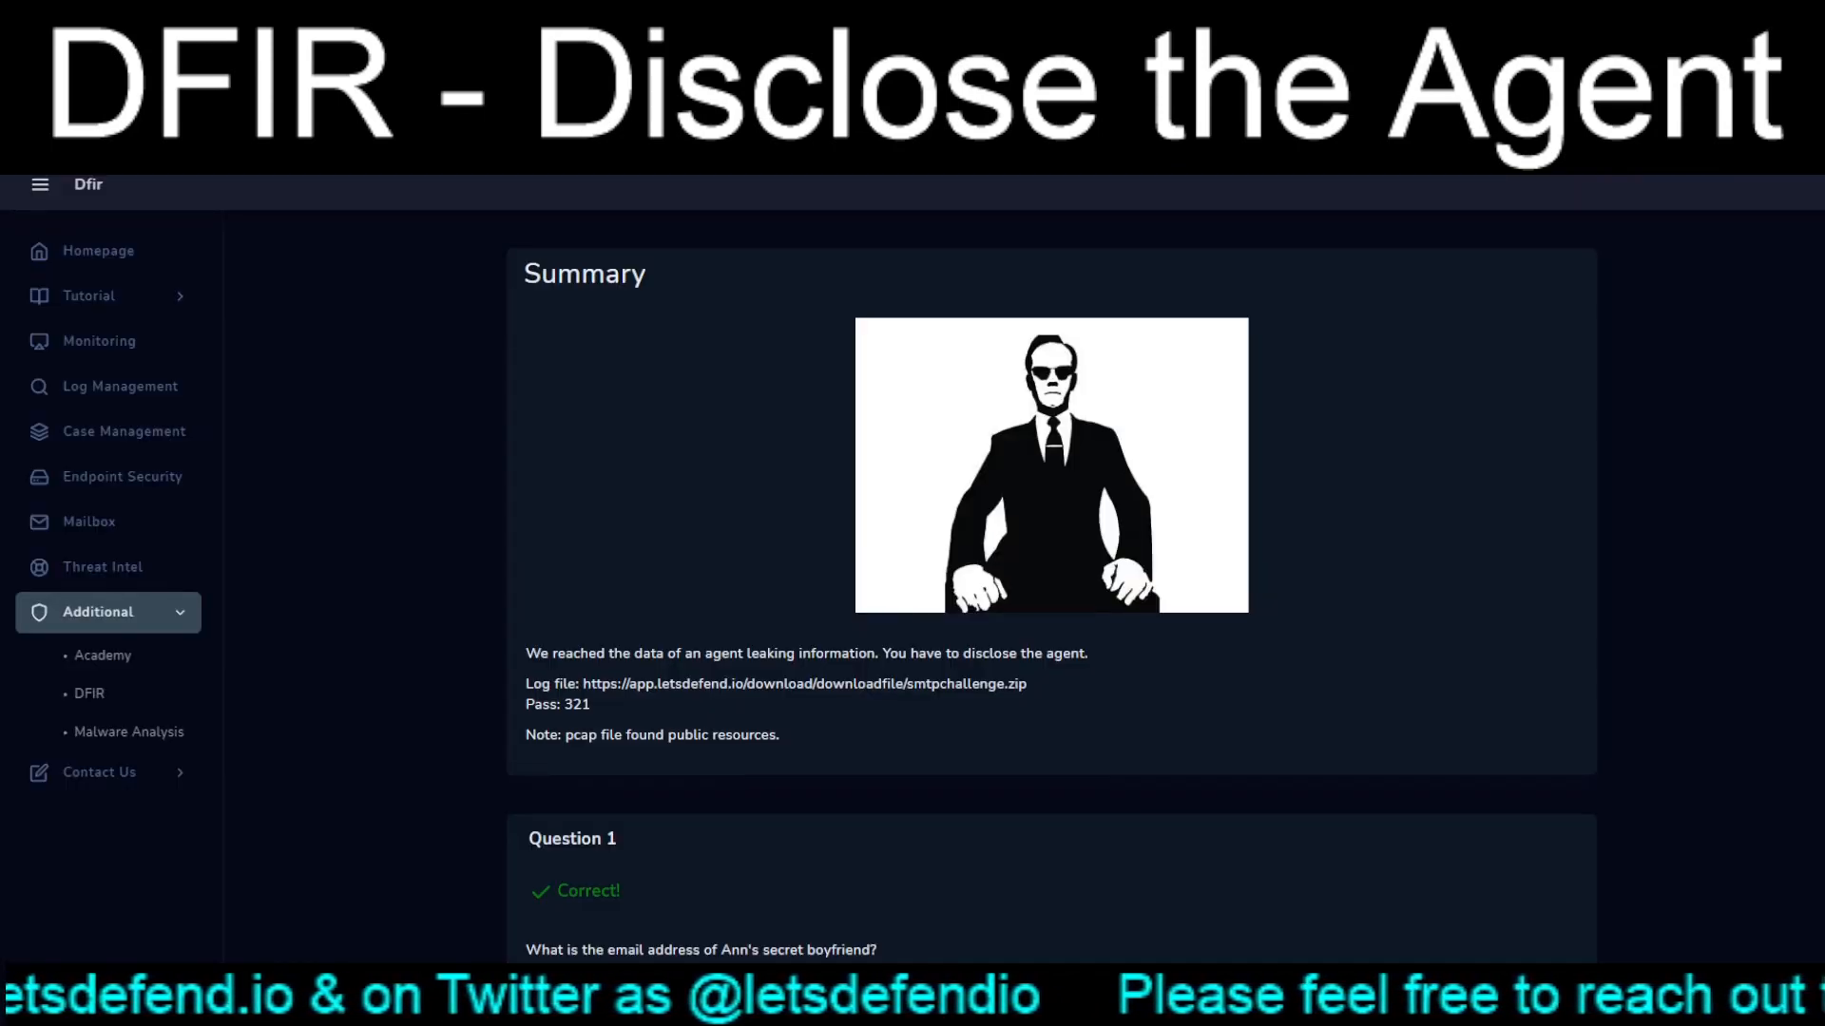
# - Return to Question 4 on the reloaded page and submit {Mexico} as the meeting country
pyautogui.scroll(-3, 1051, 585)
pyautogui.scroll(-8, 1051, 586)
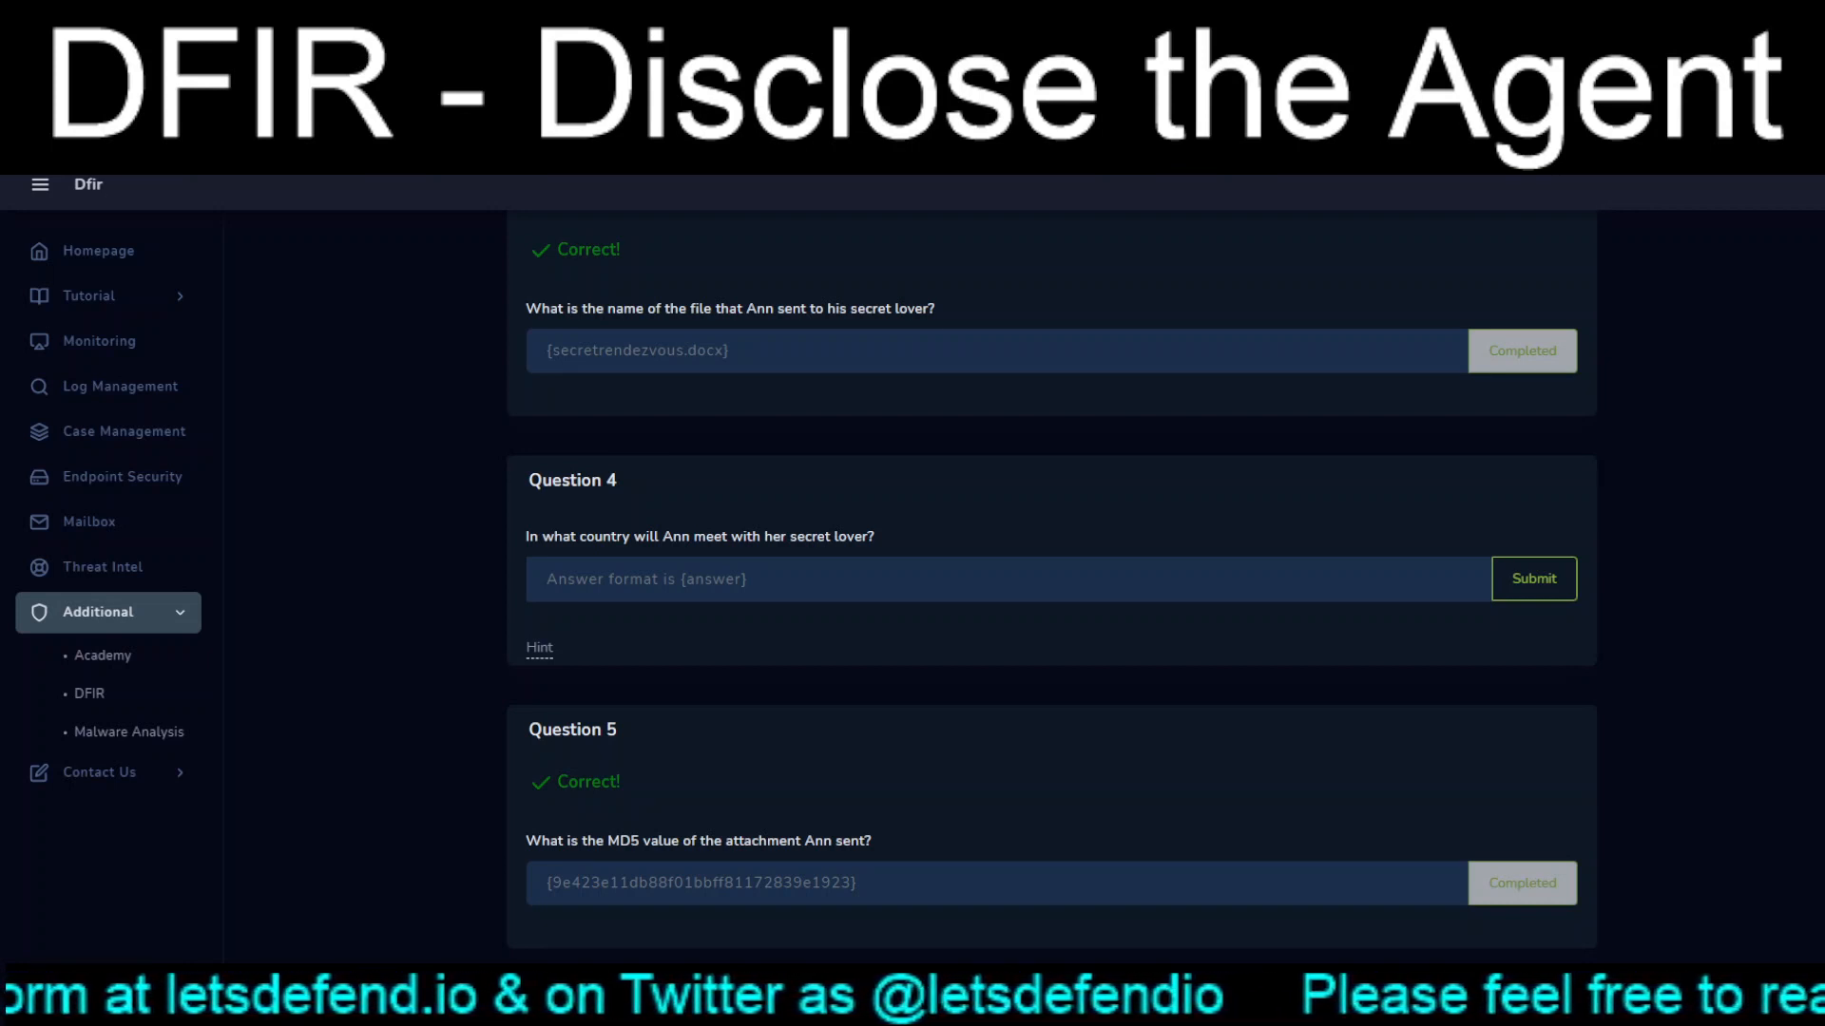
pyautogui.click(646, 579)
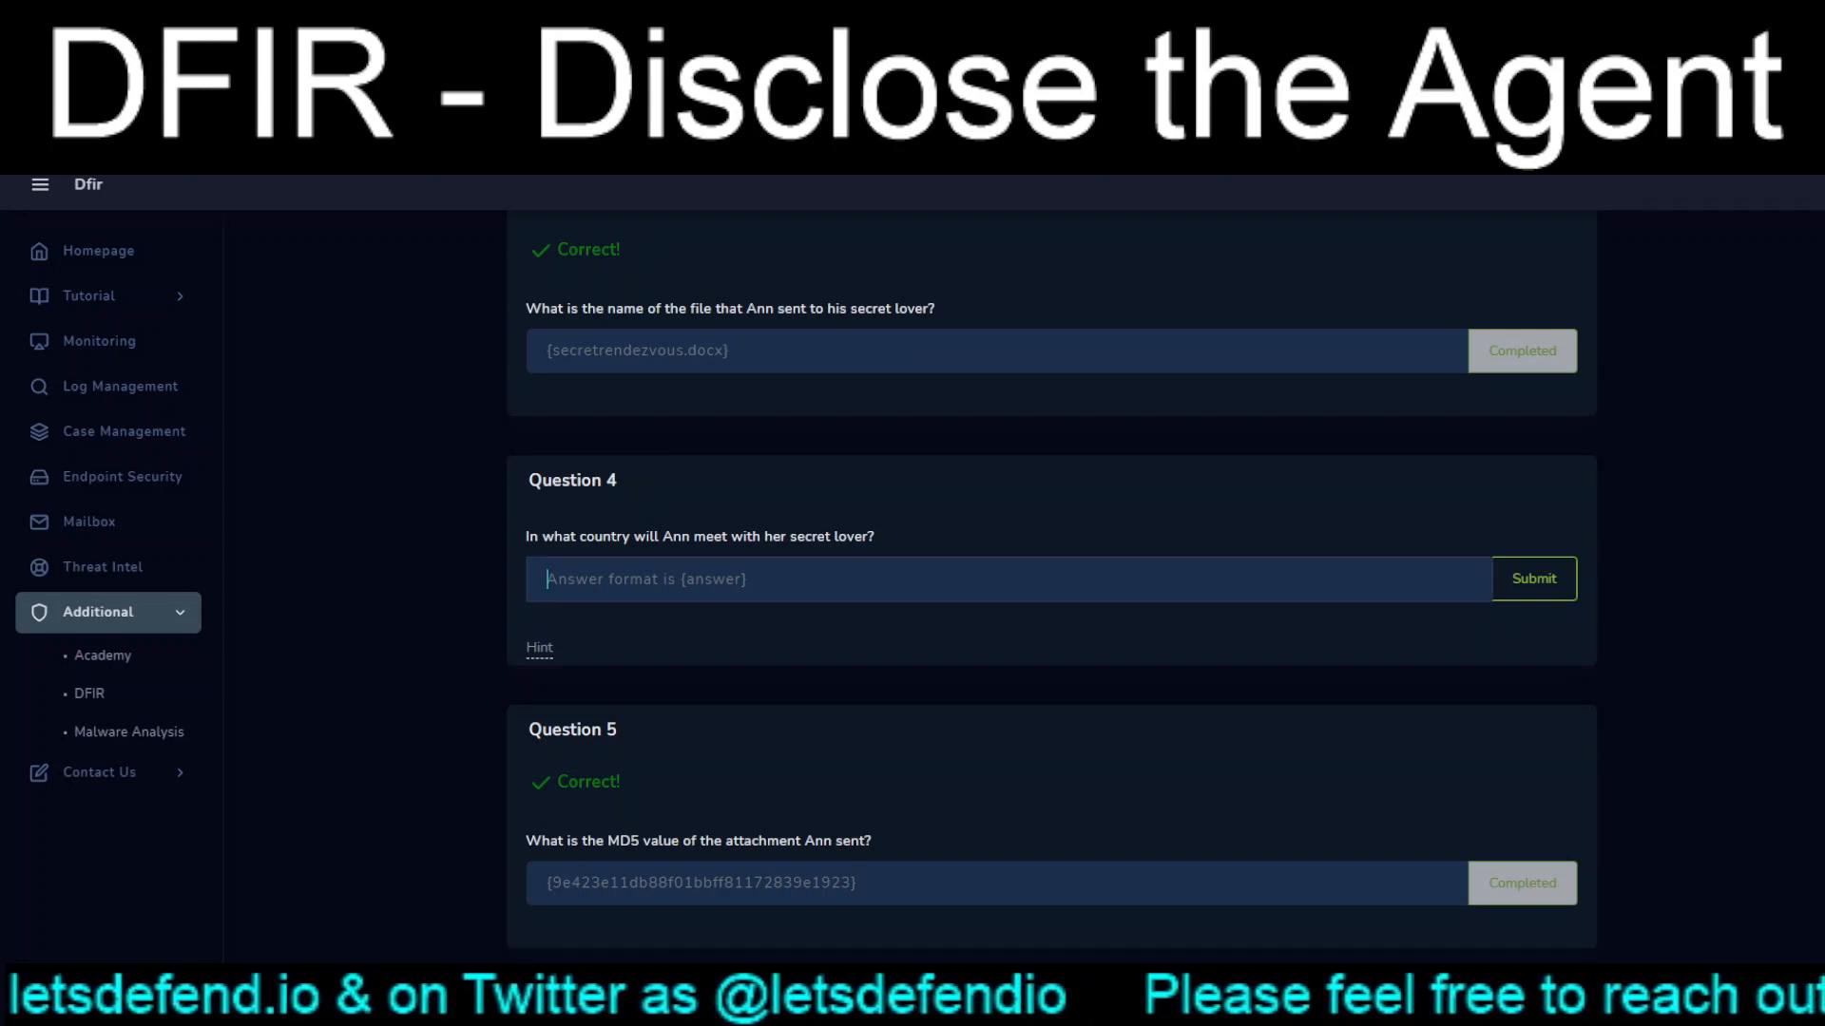
pyautogui.write('{Mexico}')
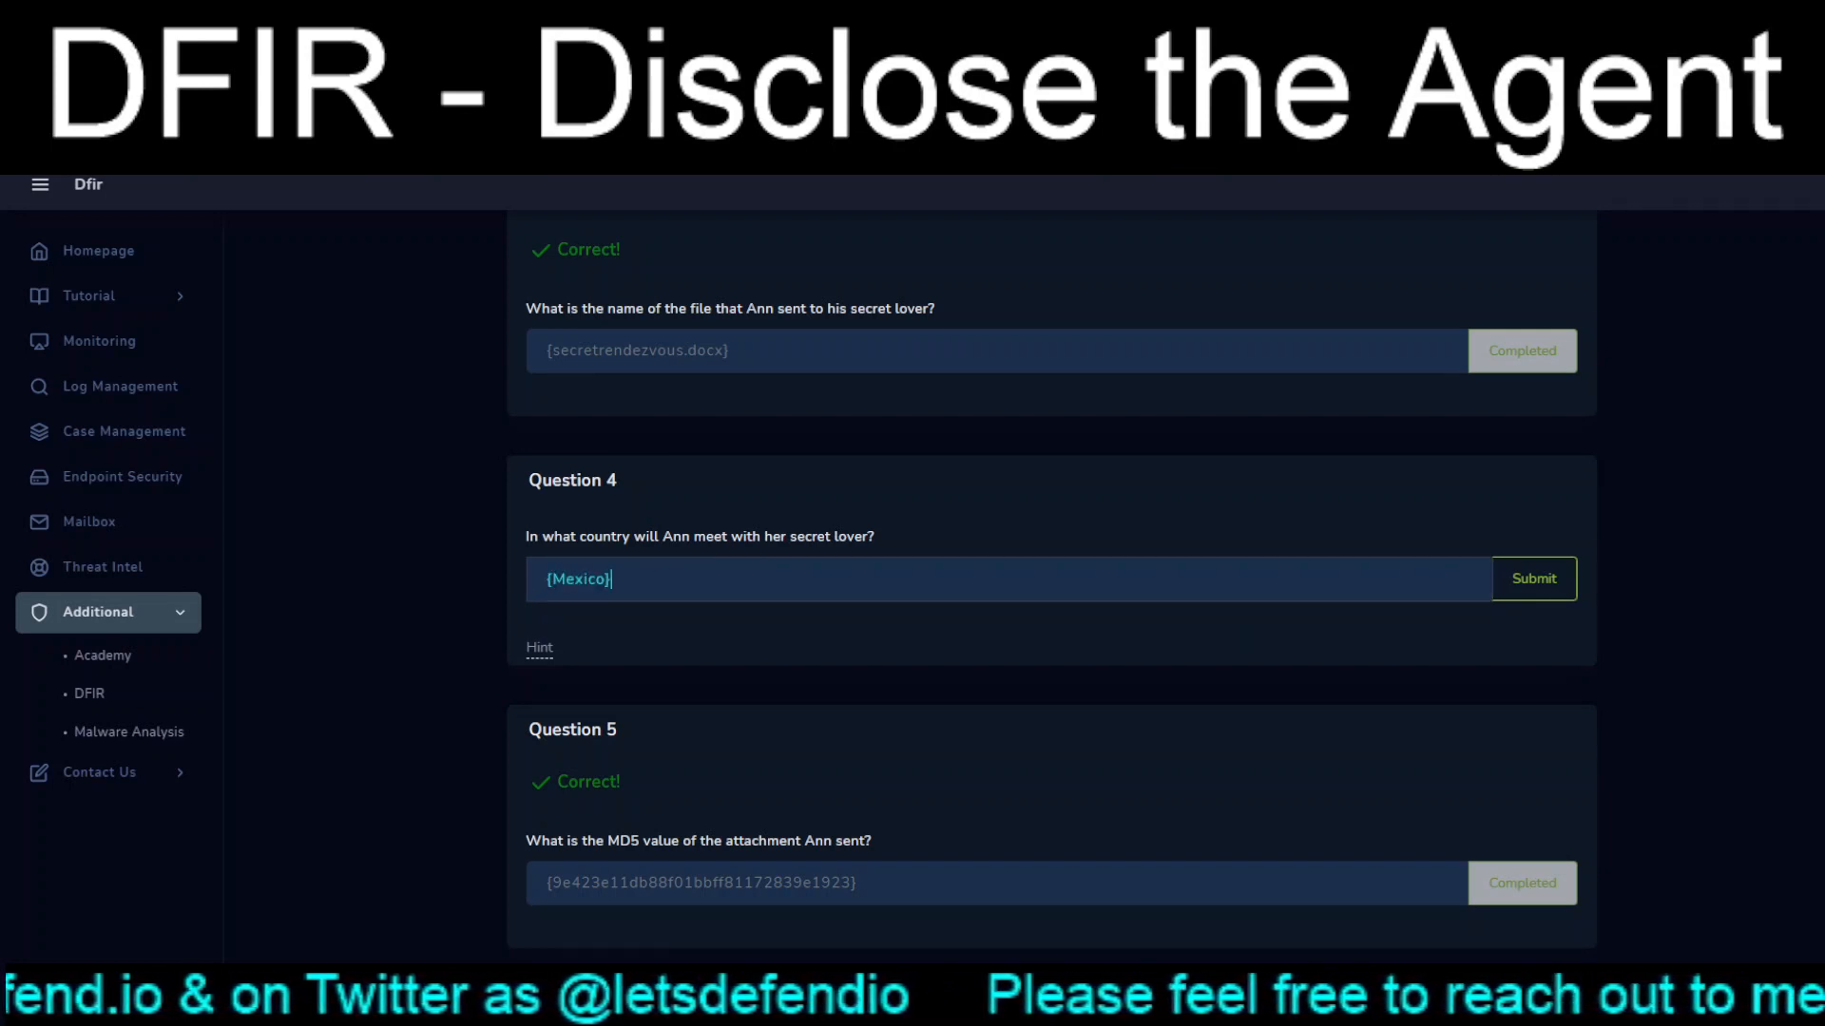
pyautogui.click(1534, 579)
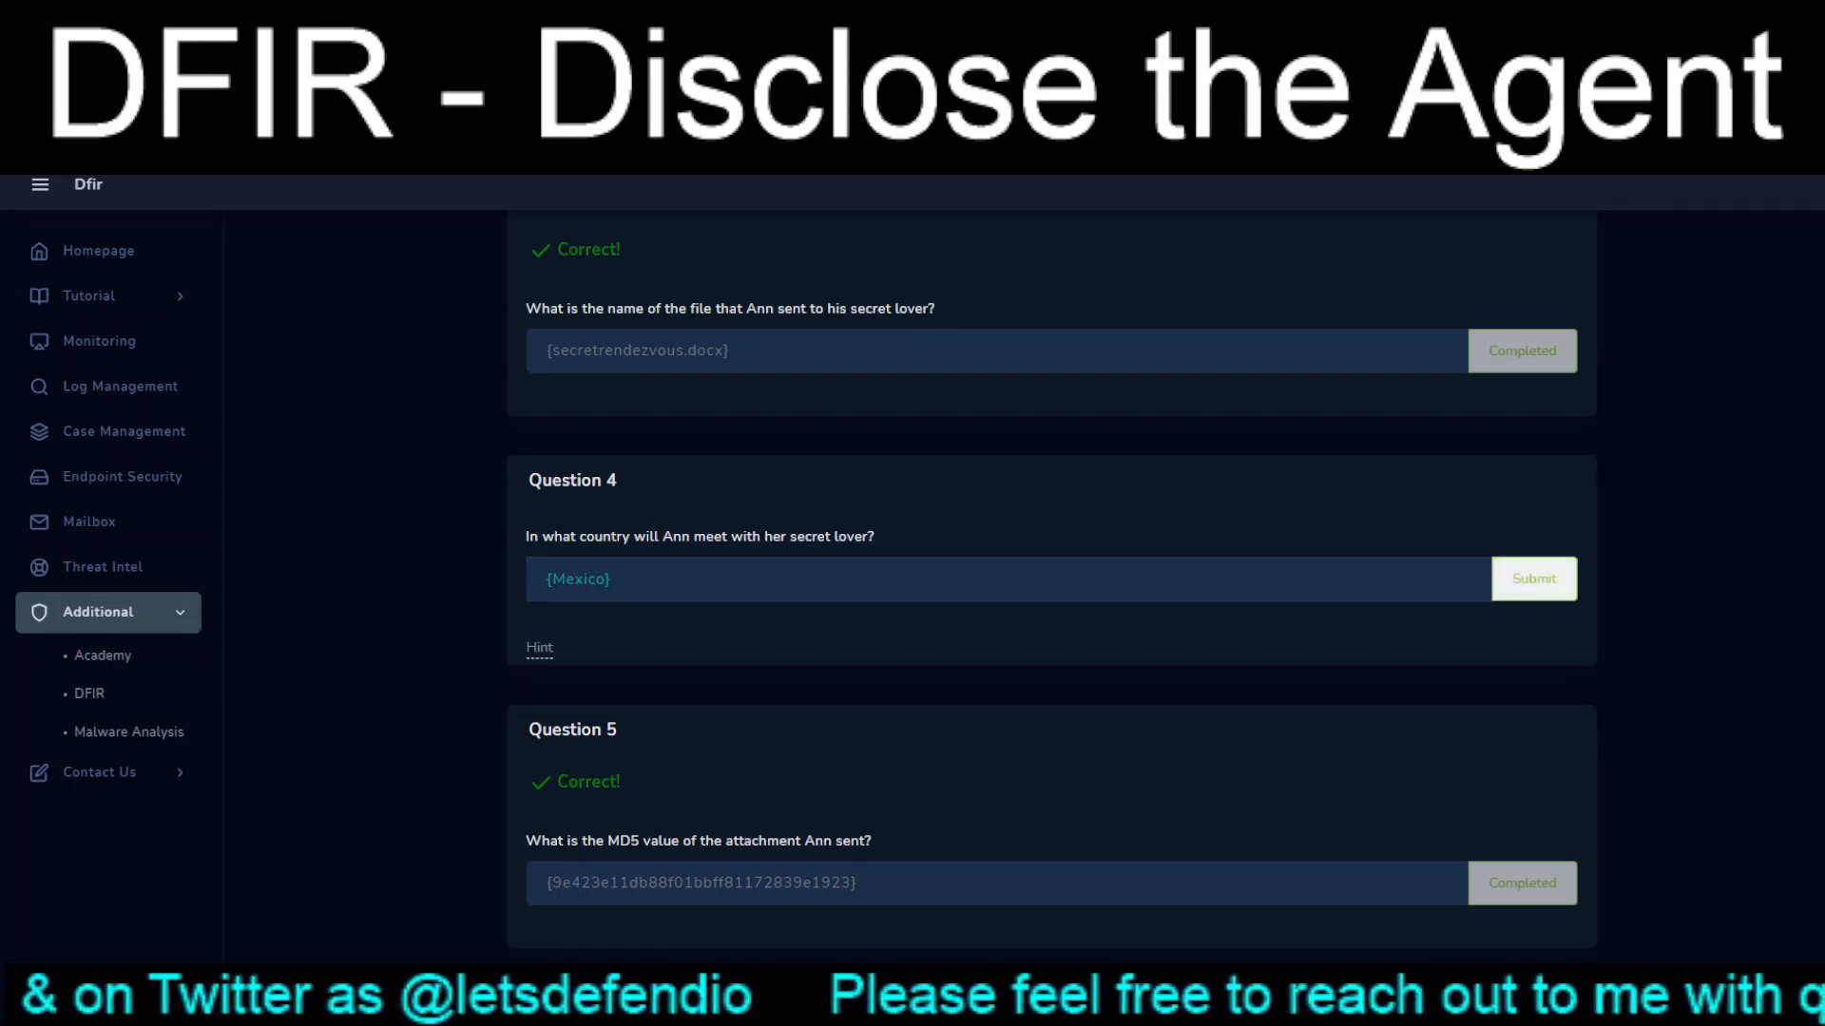
# - Review the challenge page from the summary to Question 5 to check the status of all submitted answers
pyautogui.scroll(-9, 1052, 570)
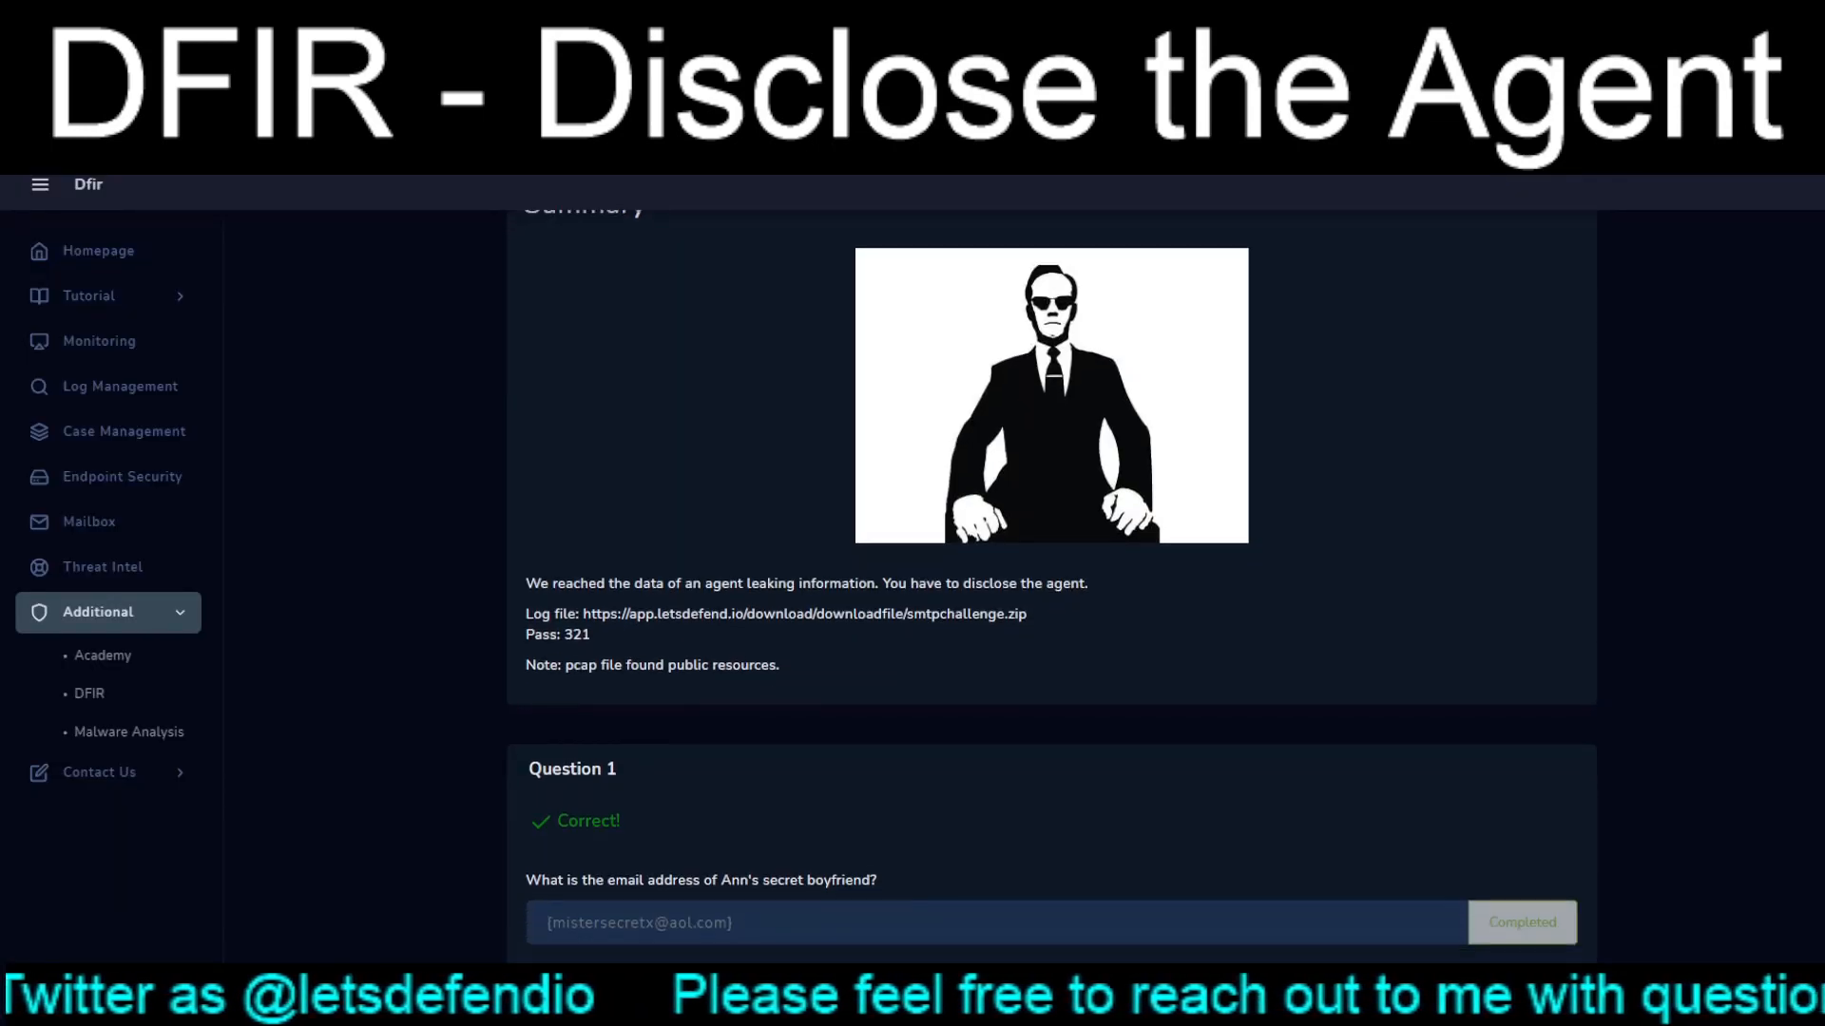
pyautogui.scroll(-4, 1052, 570)
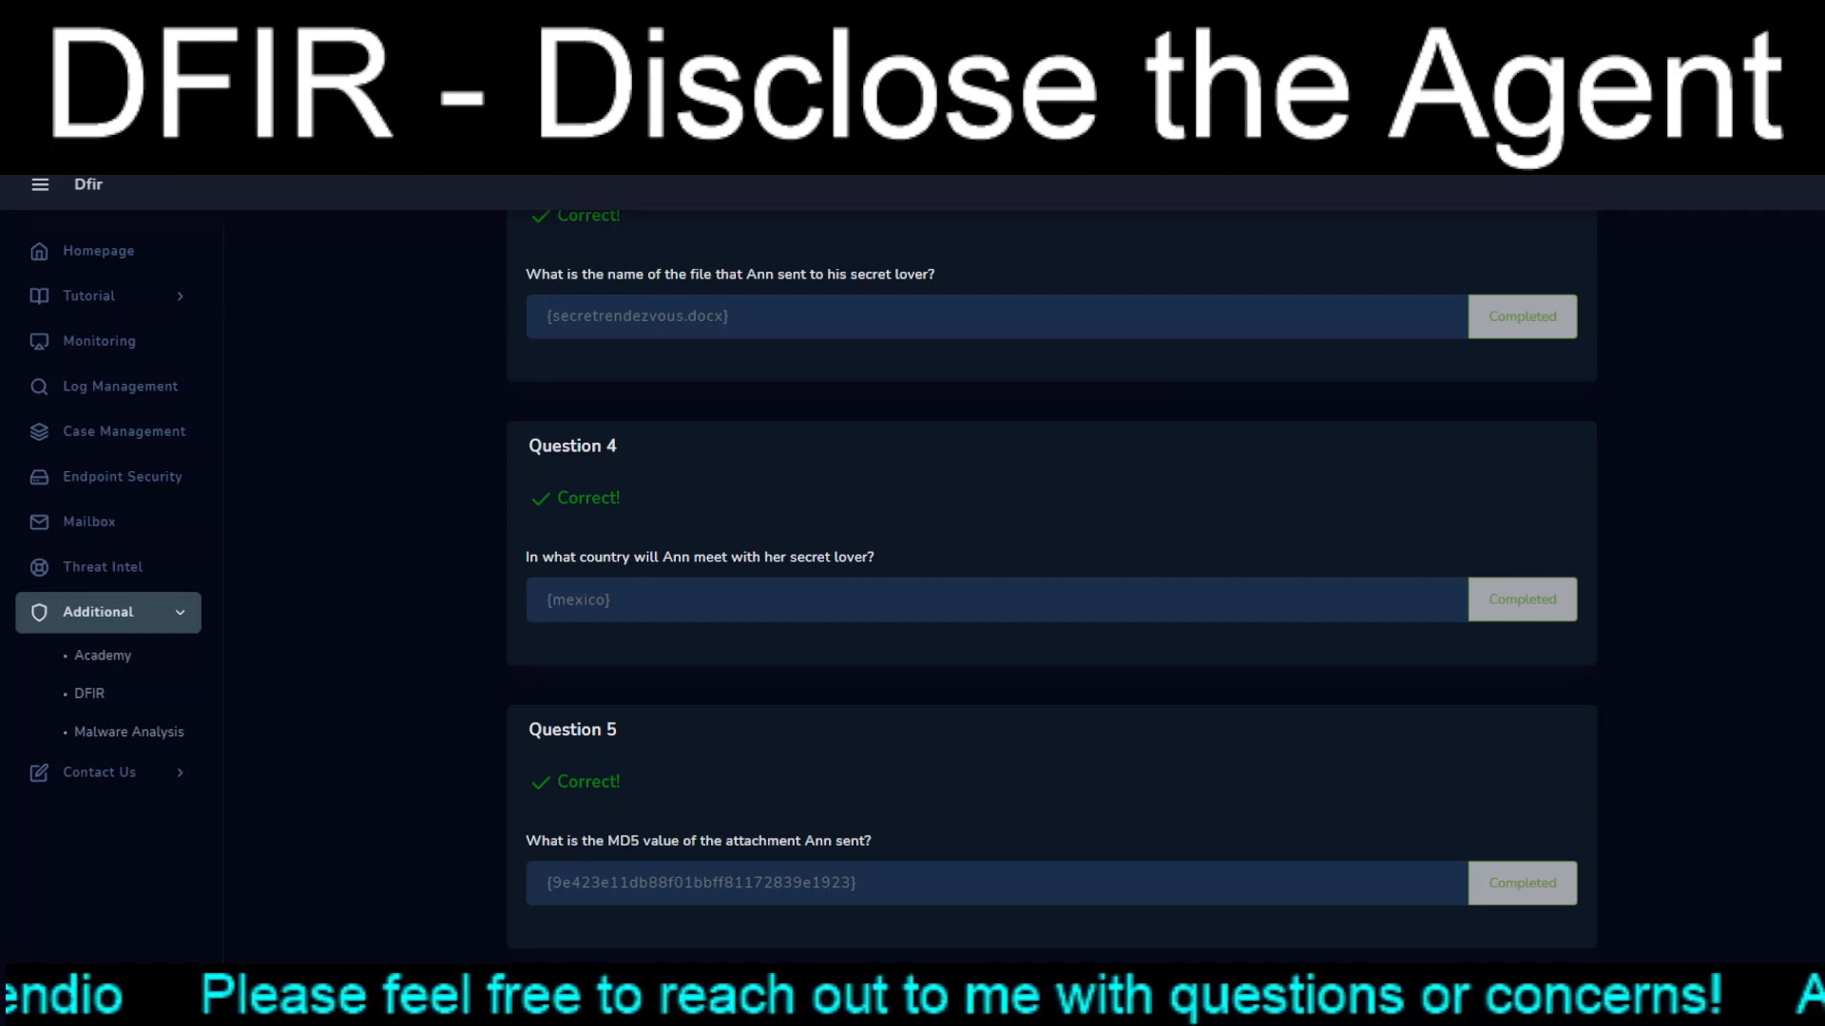
pyautogui.scroll(10, 1052, 571)
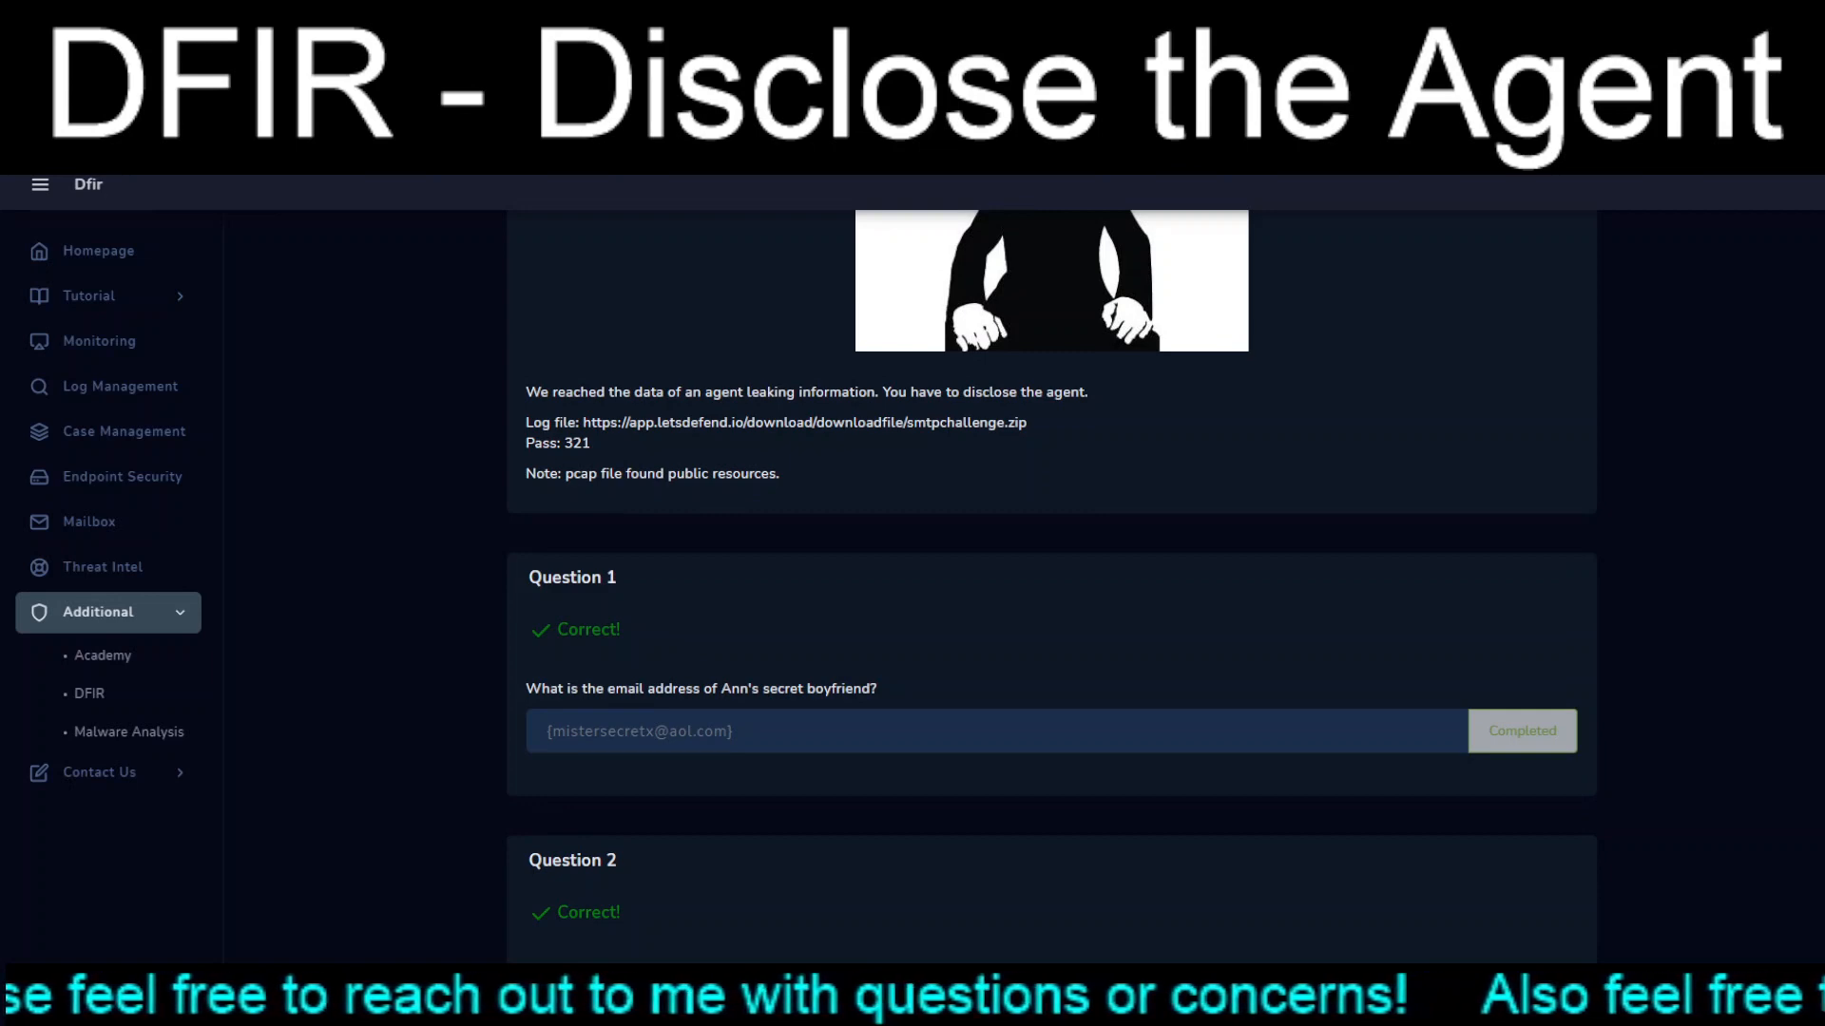
pyautogui.scroll(3, 1052, 570)
pyautogui.scroll(-12, 1052, 570)
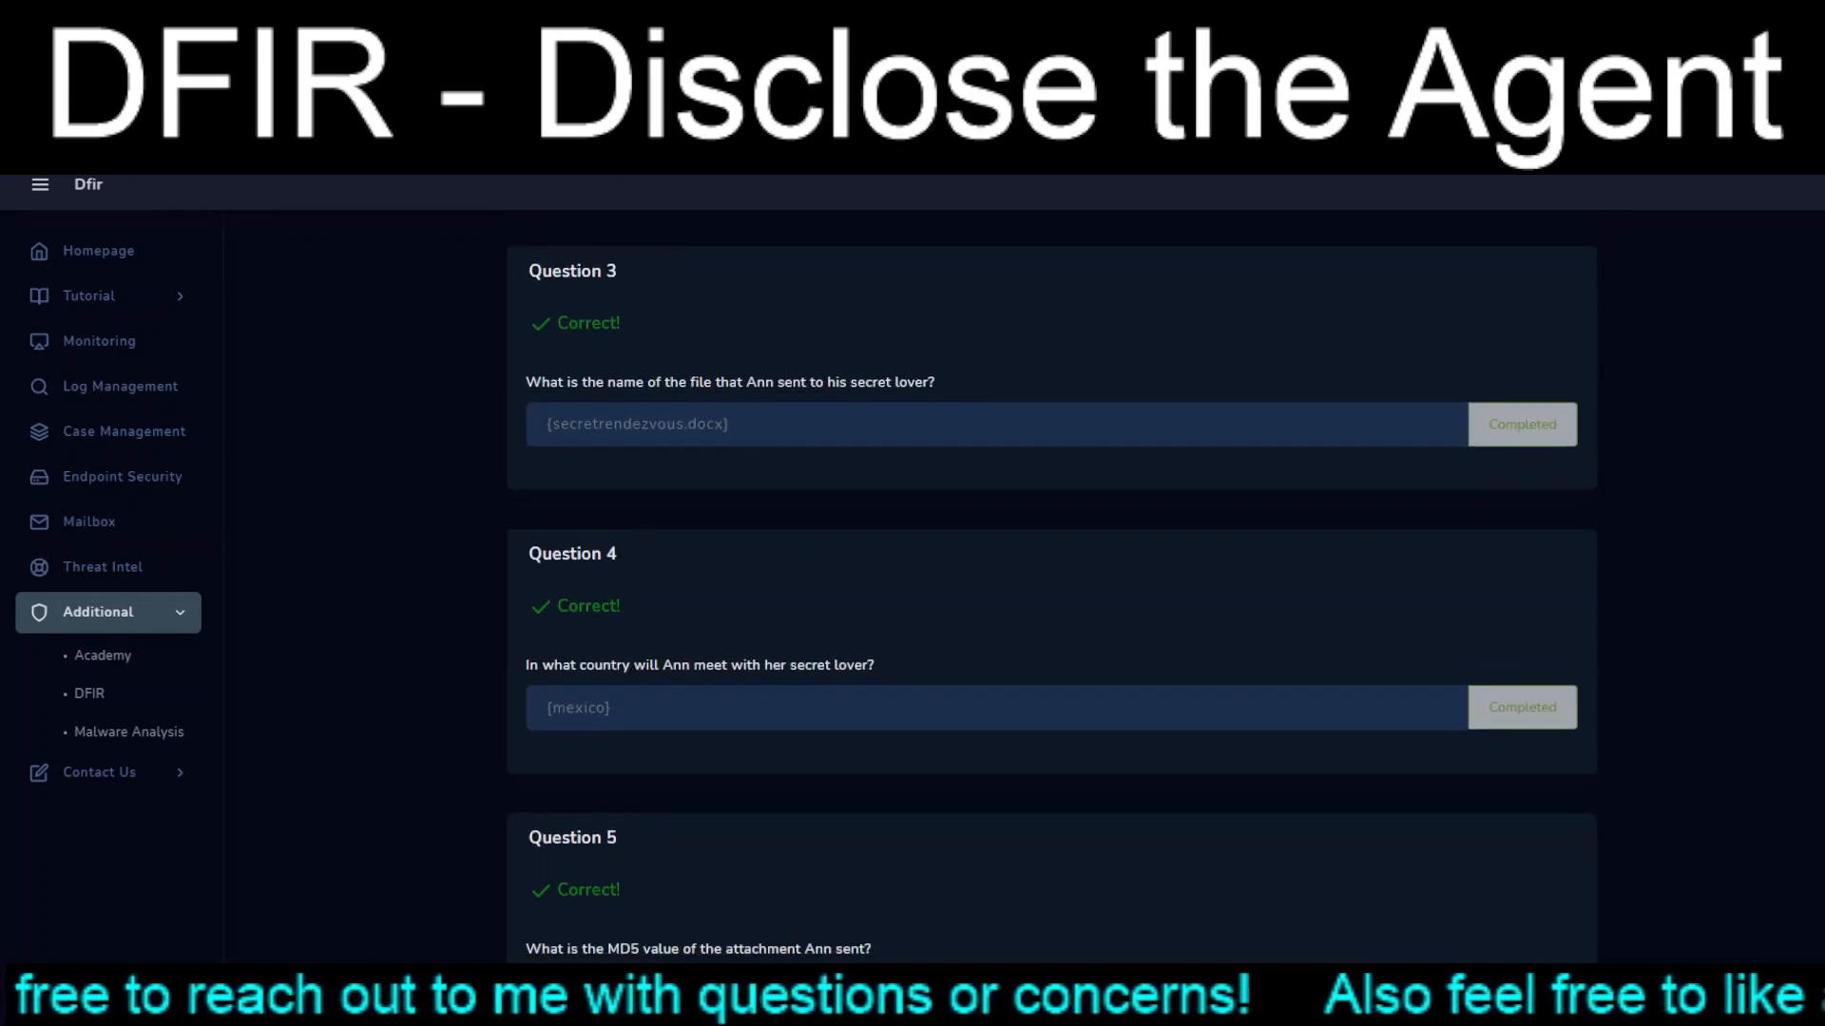
pyautogui.scroll(-2, 1052, 570)
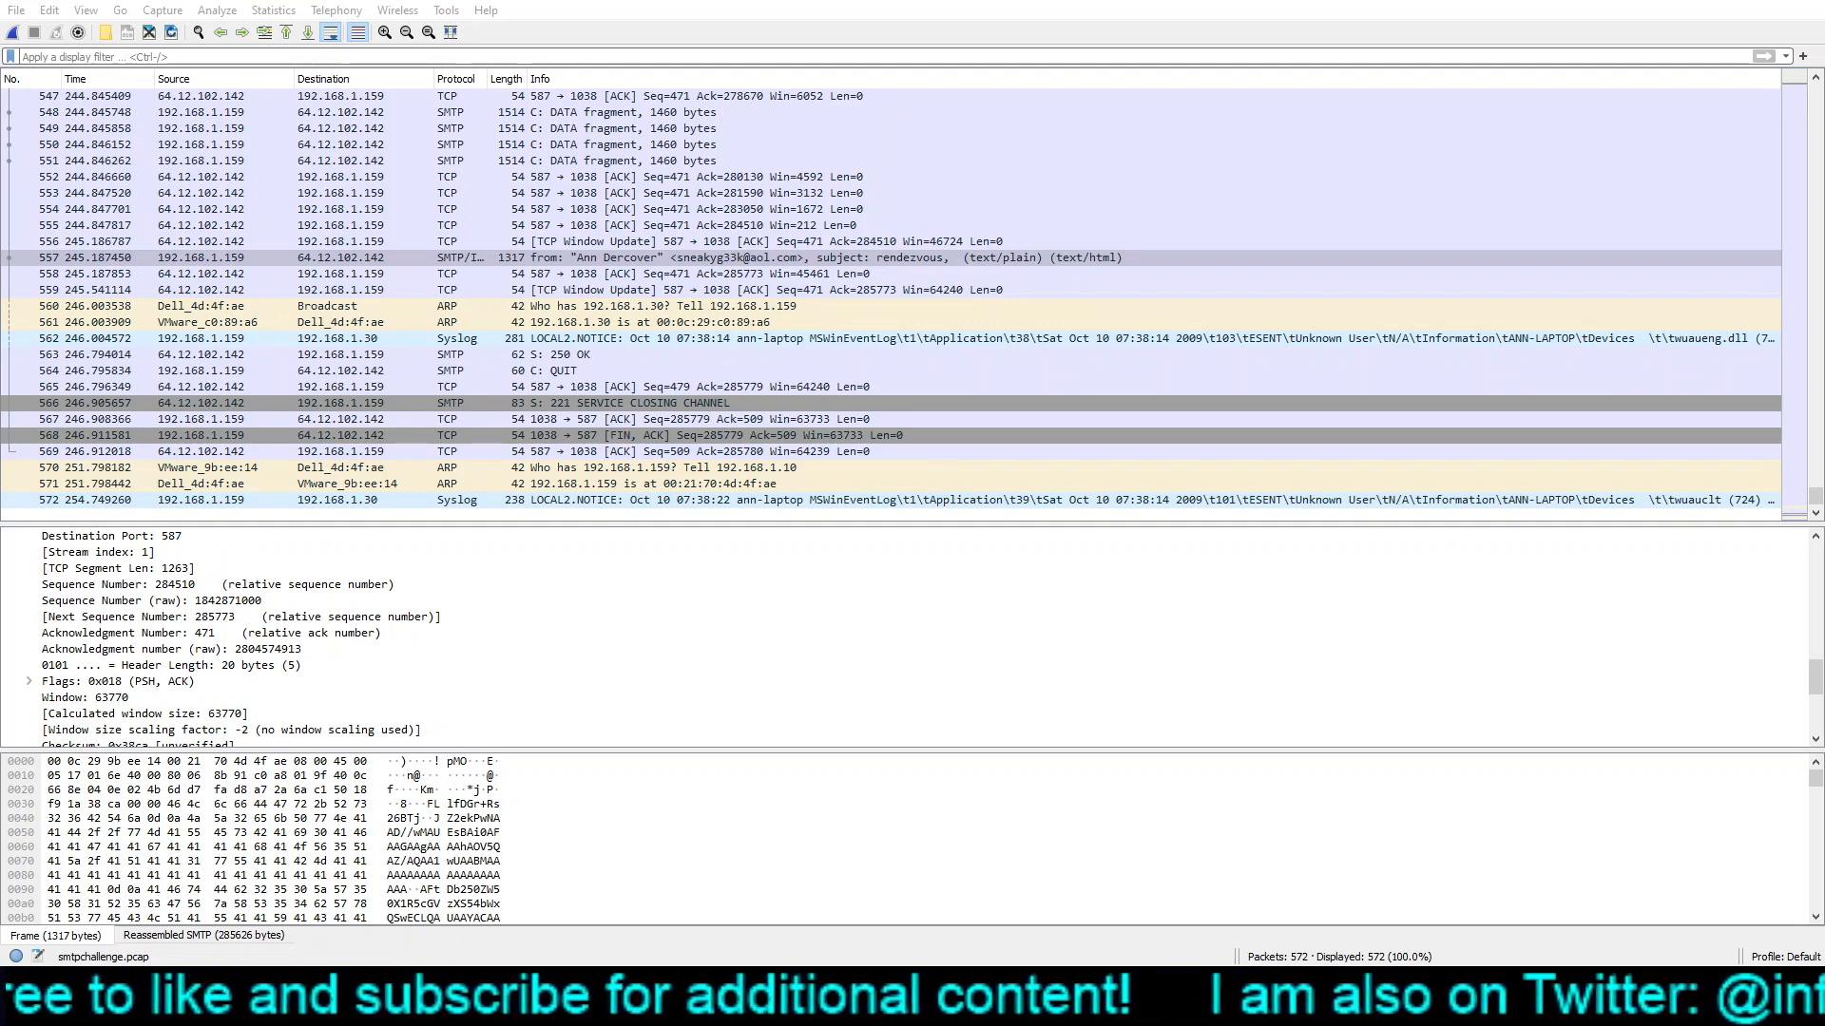
# - Switch to Wireshark, look through smtpchallenge.pcap around the rendezvous email packet and widen the Protocol column
pyautogui.scroll(14, 599, 257)
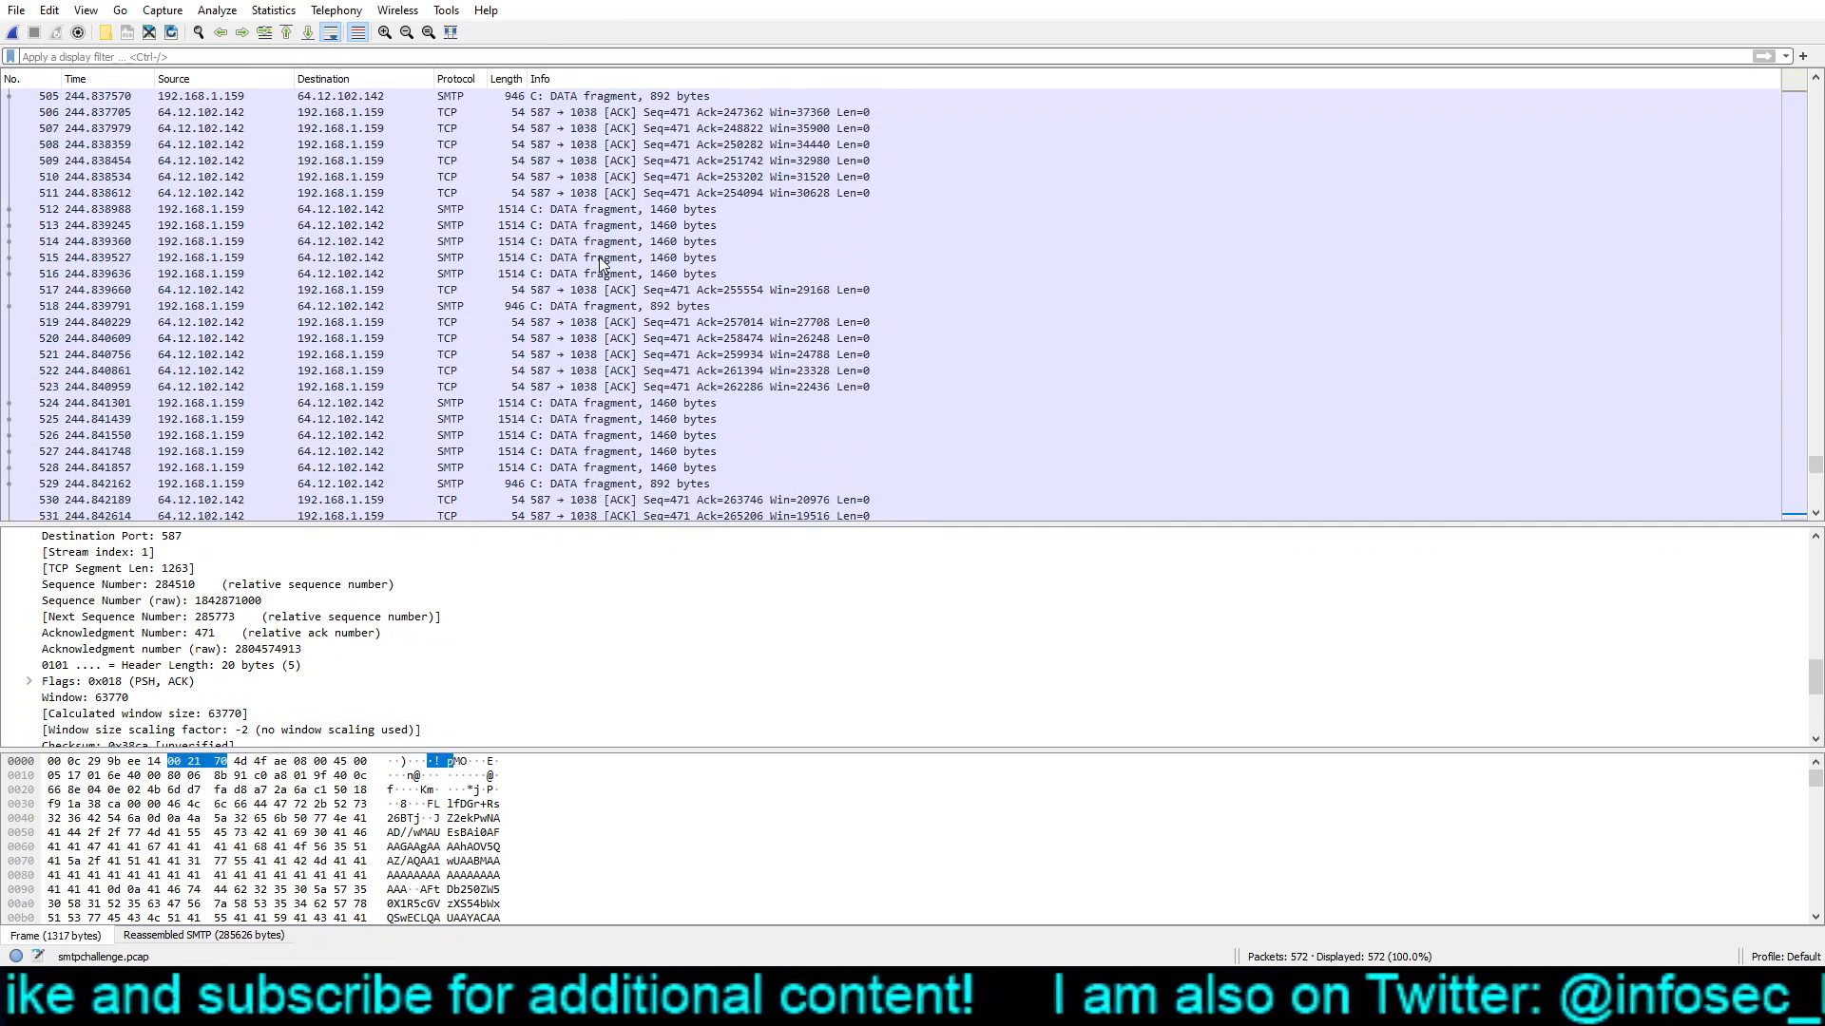
pyautogui.scroll(20, 598, 256)
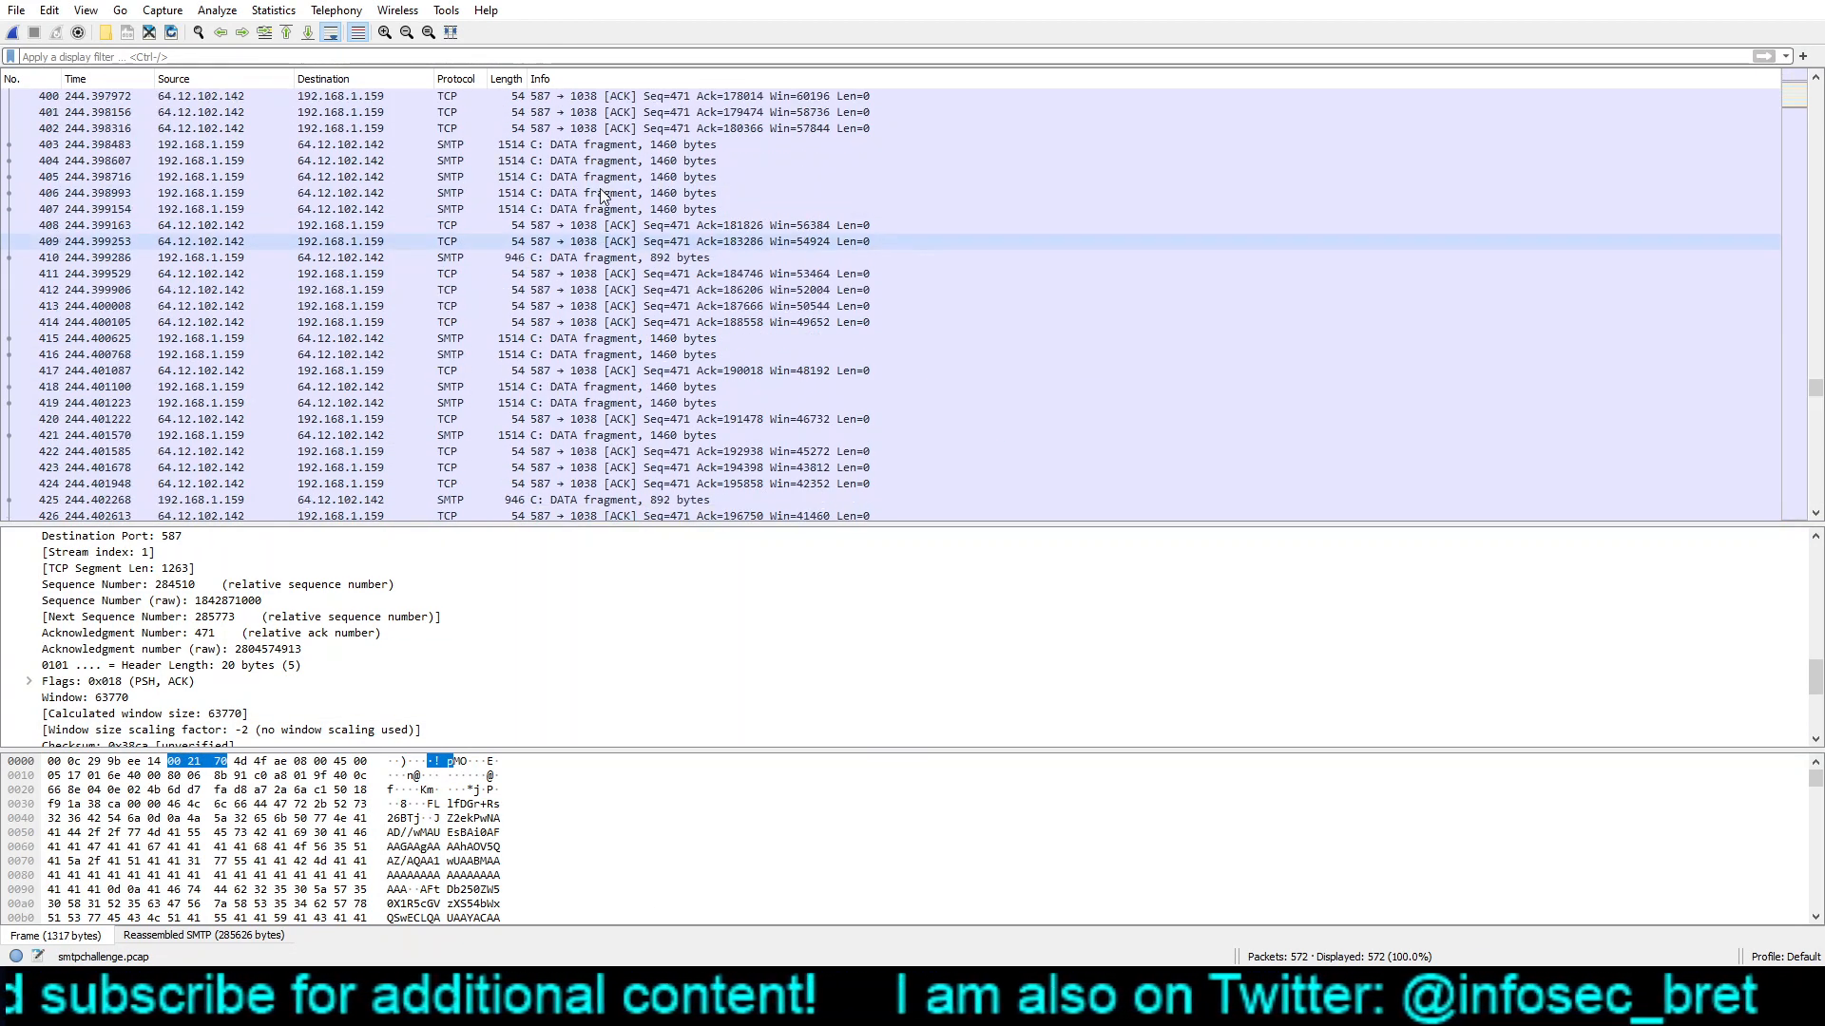
pyautogui.scroll(3, 600, 175)
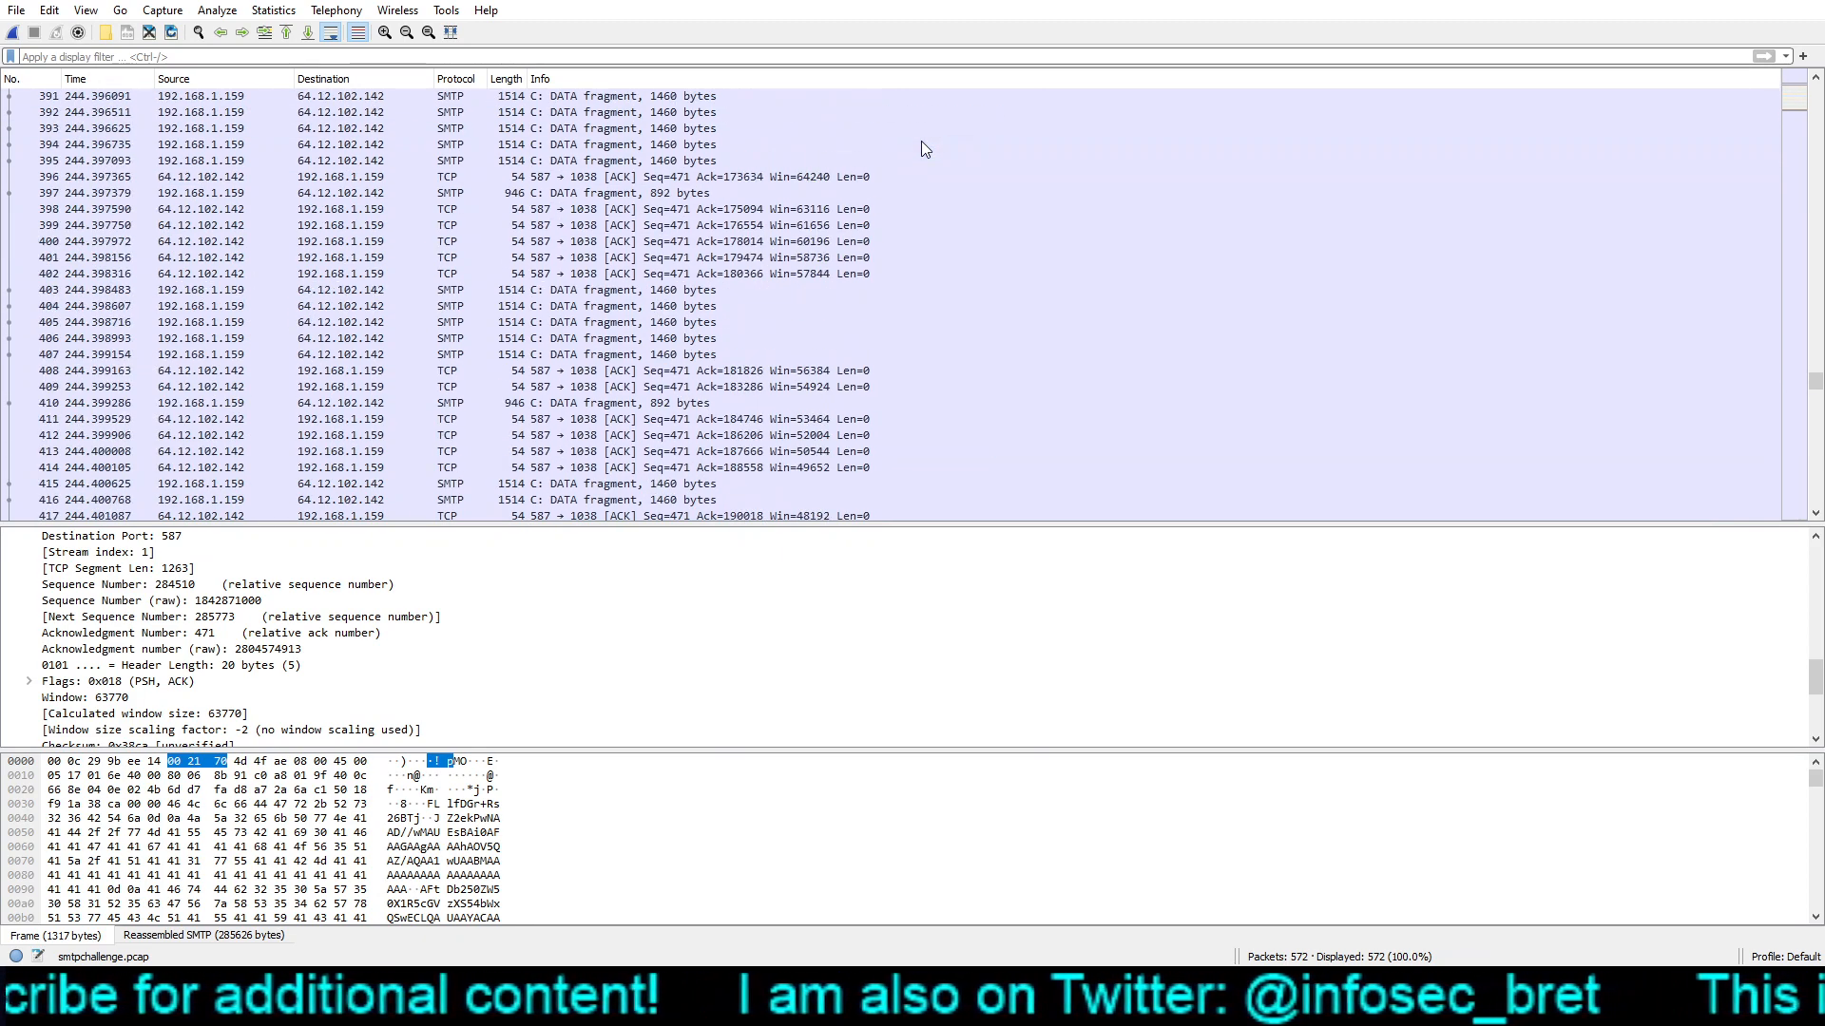
pyautogui.scroll(-20, 936, 160)
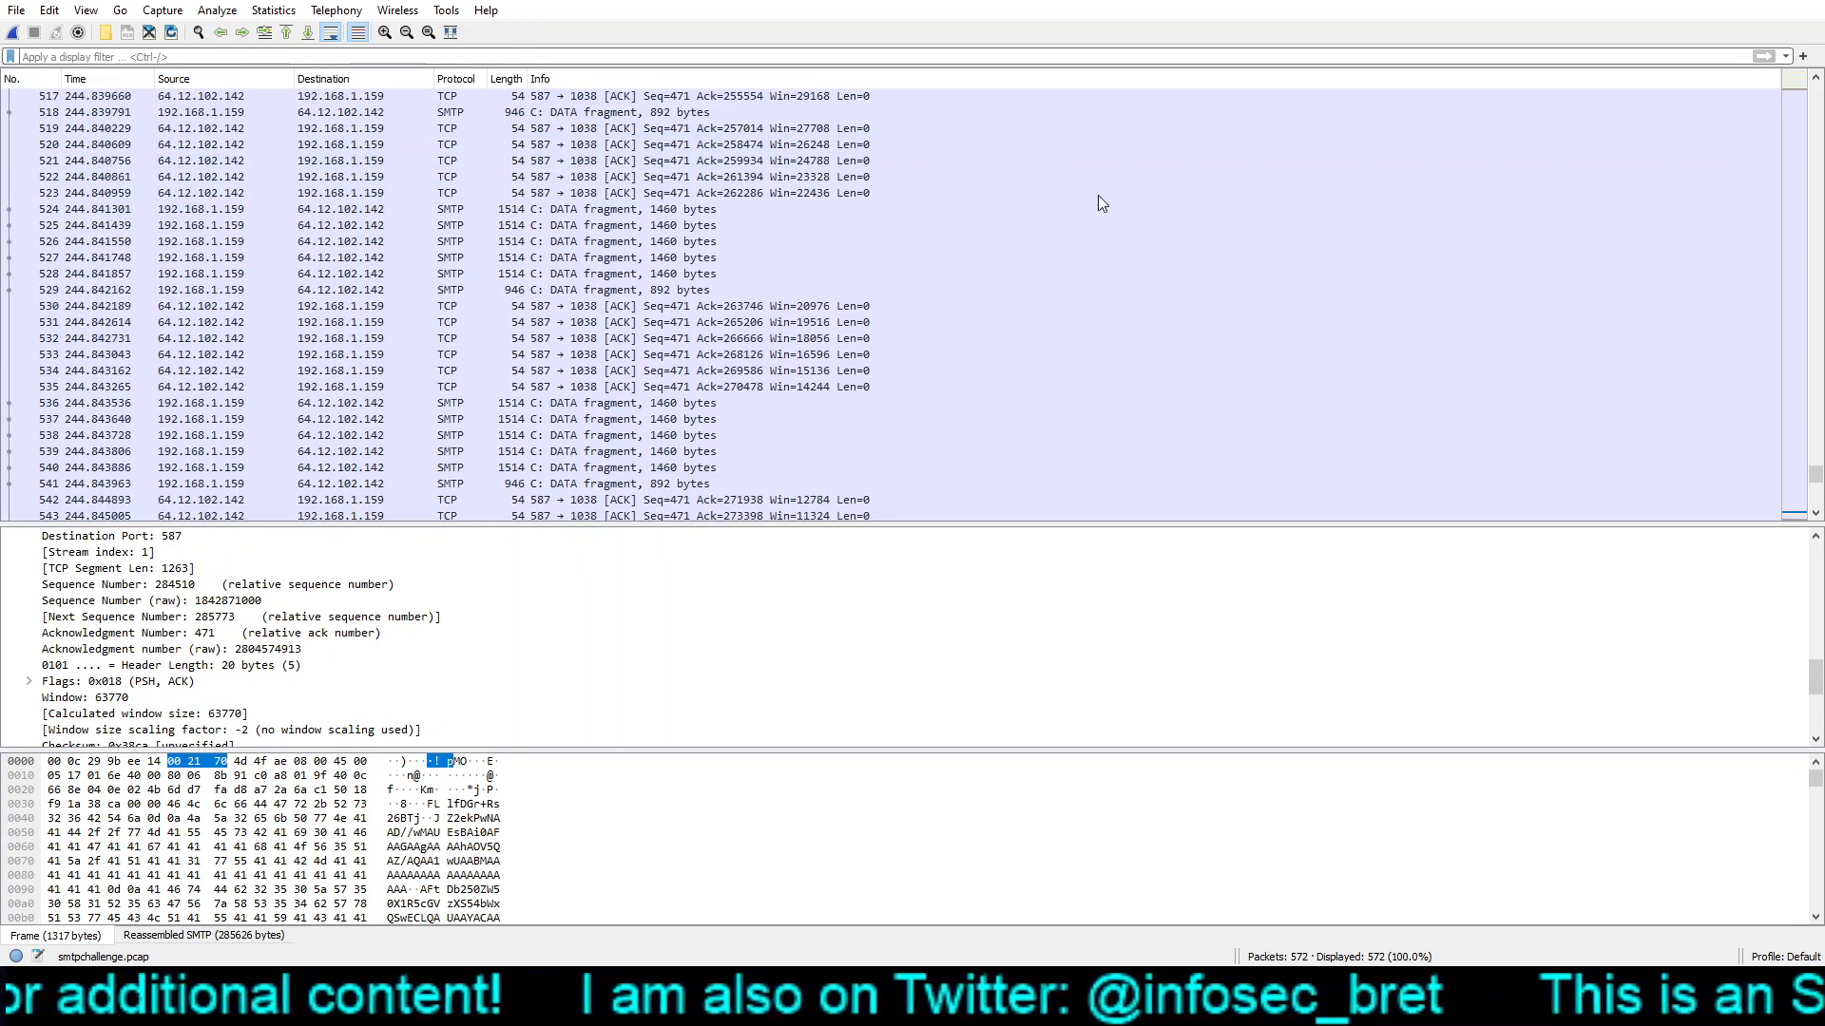
pyautogui.scroll(-9, 1097, 195)
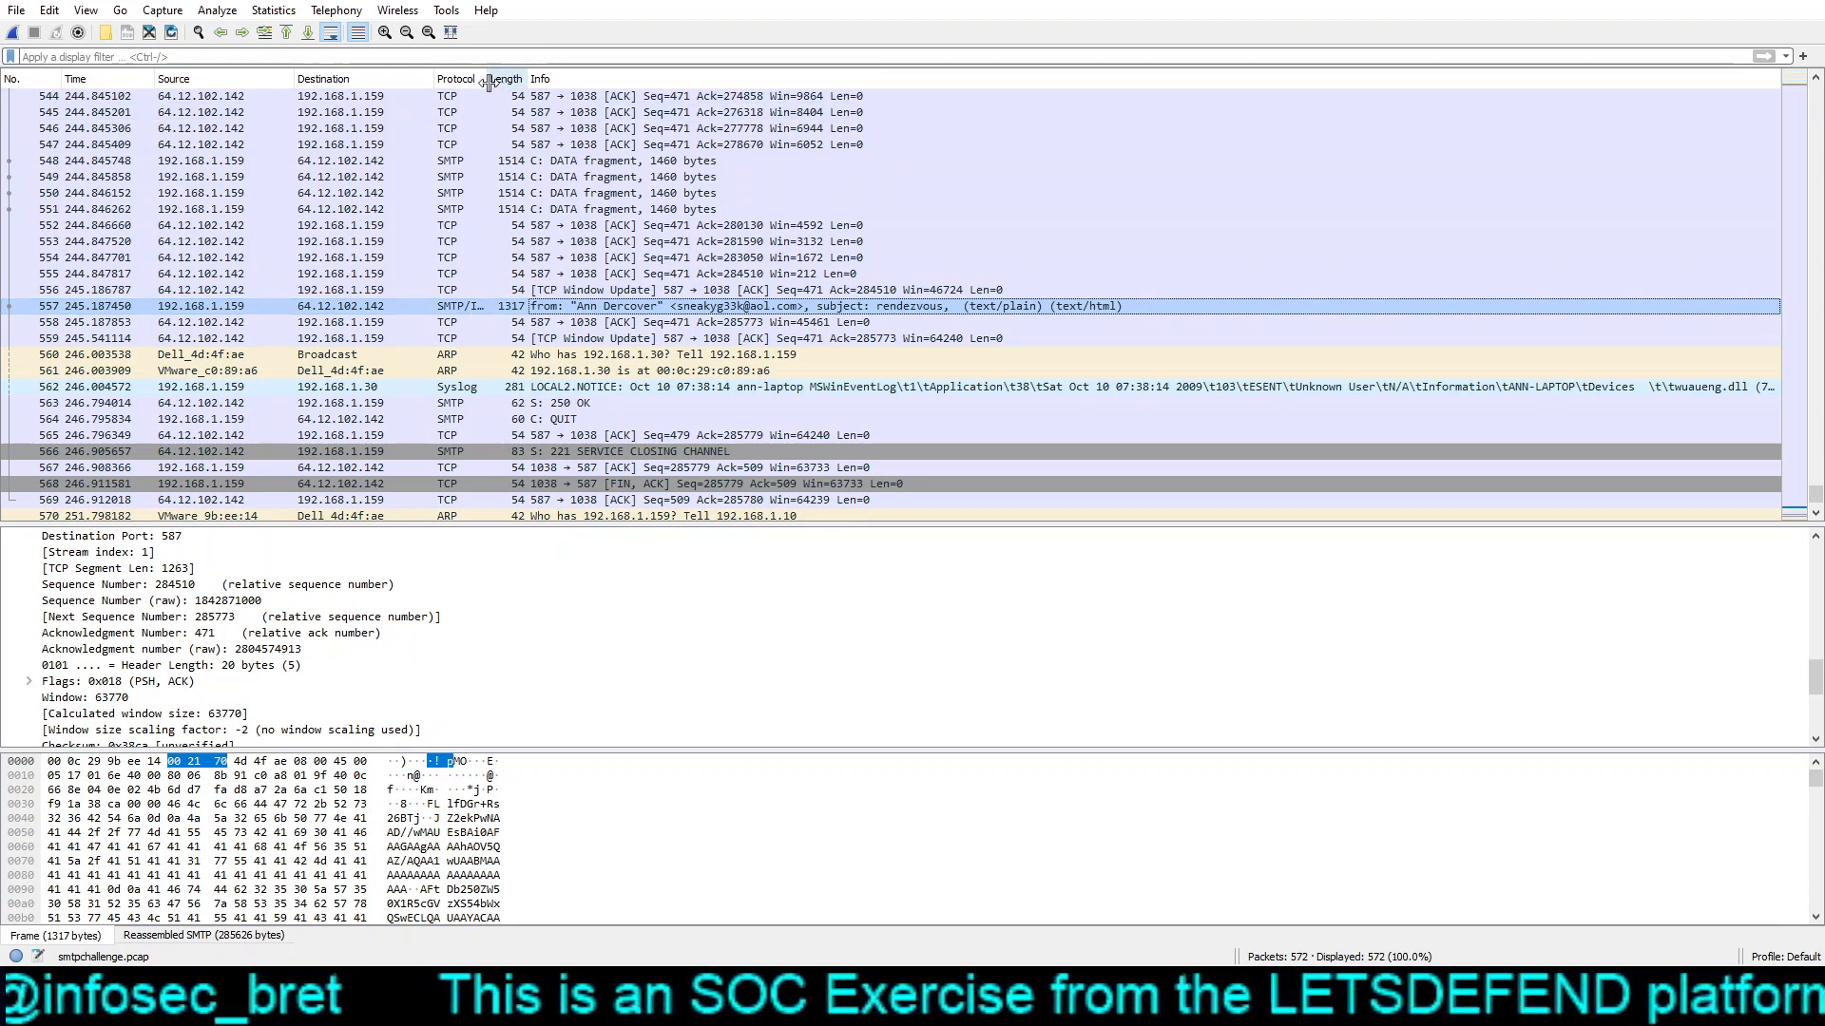
pyautogui.moveTo(488, 85); pyautogui.dragTo(571, 85)
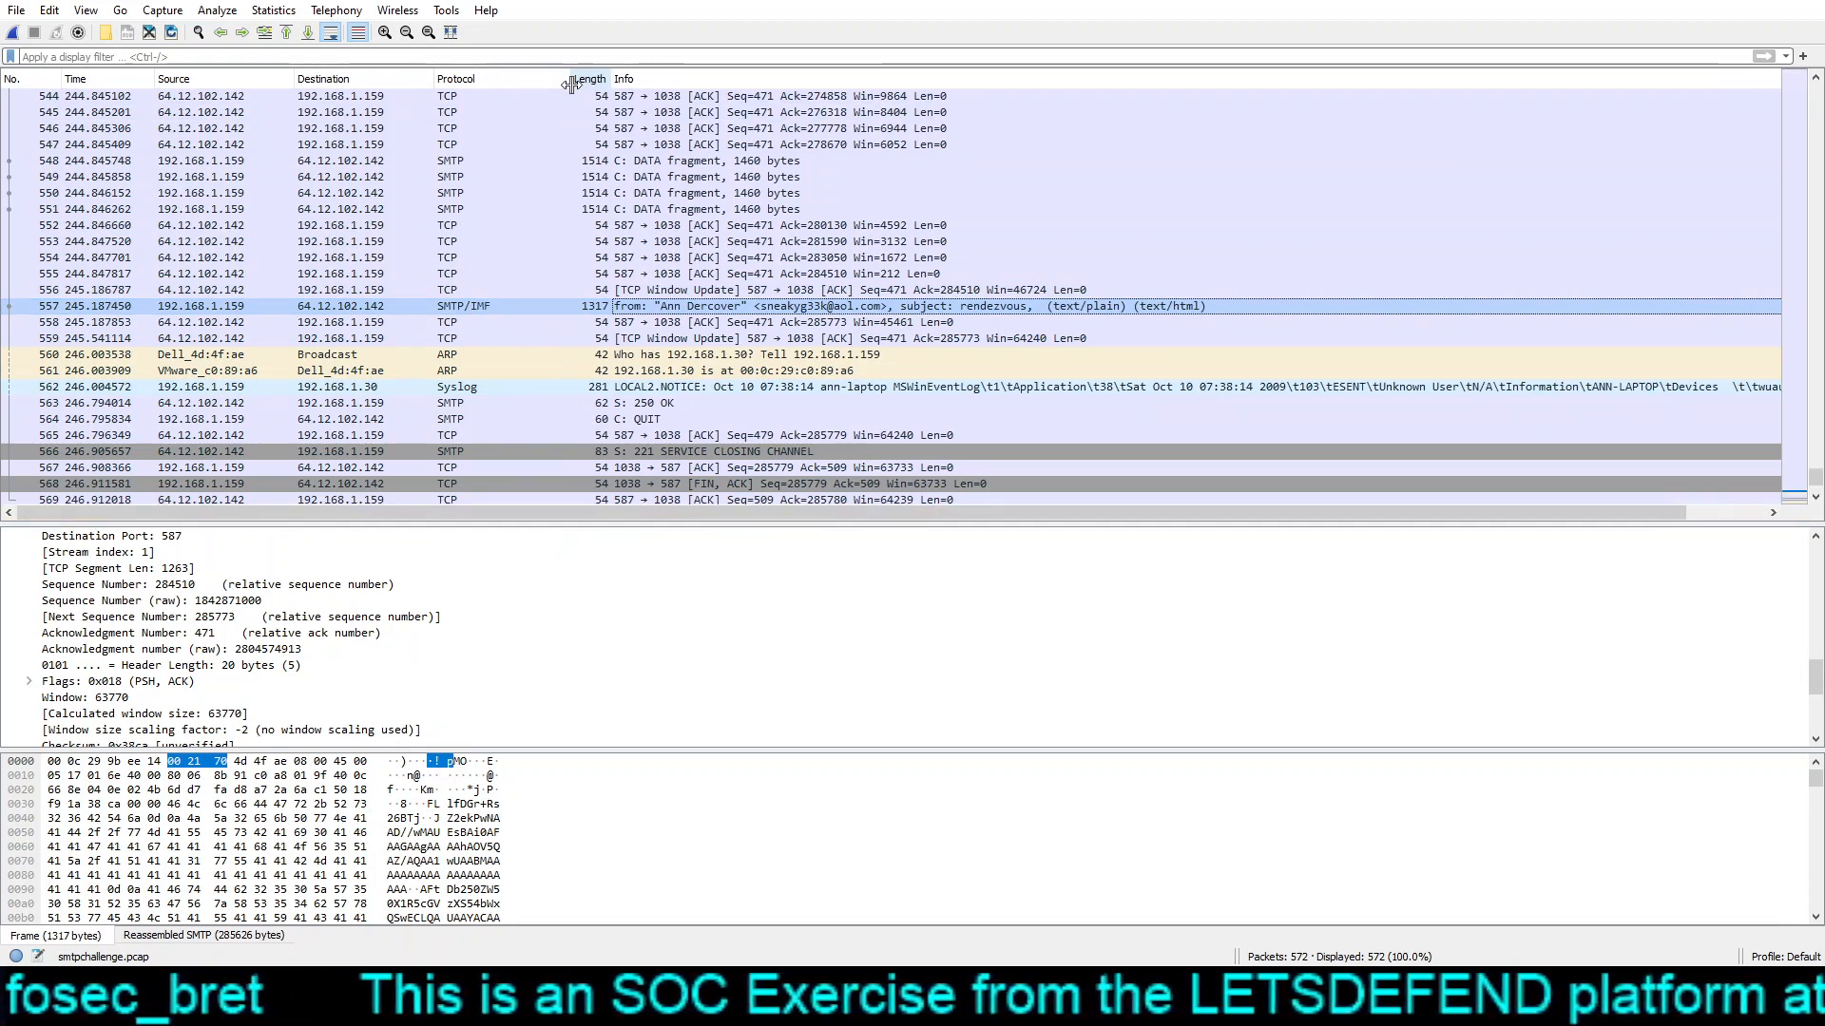
# - Apply the display filter smtp to the packet list
pyautogui.click(394, 56)
pyautogui.write('SMTP')
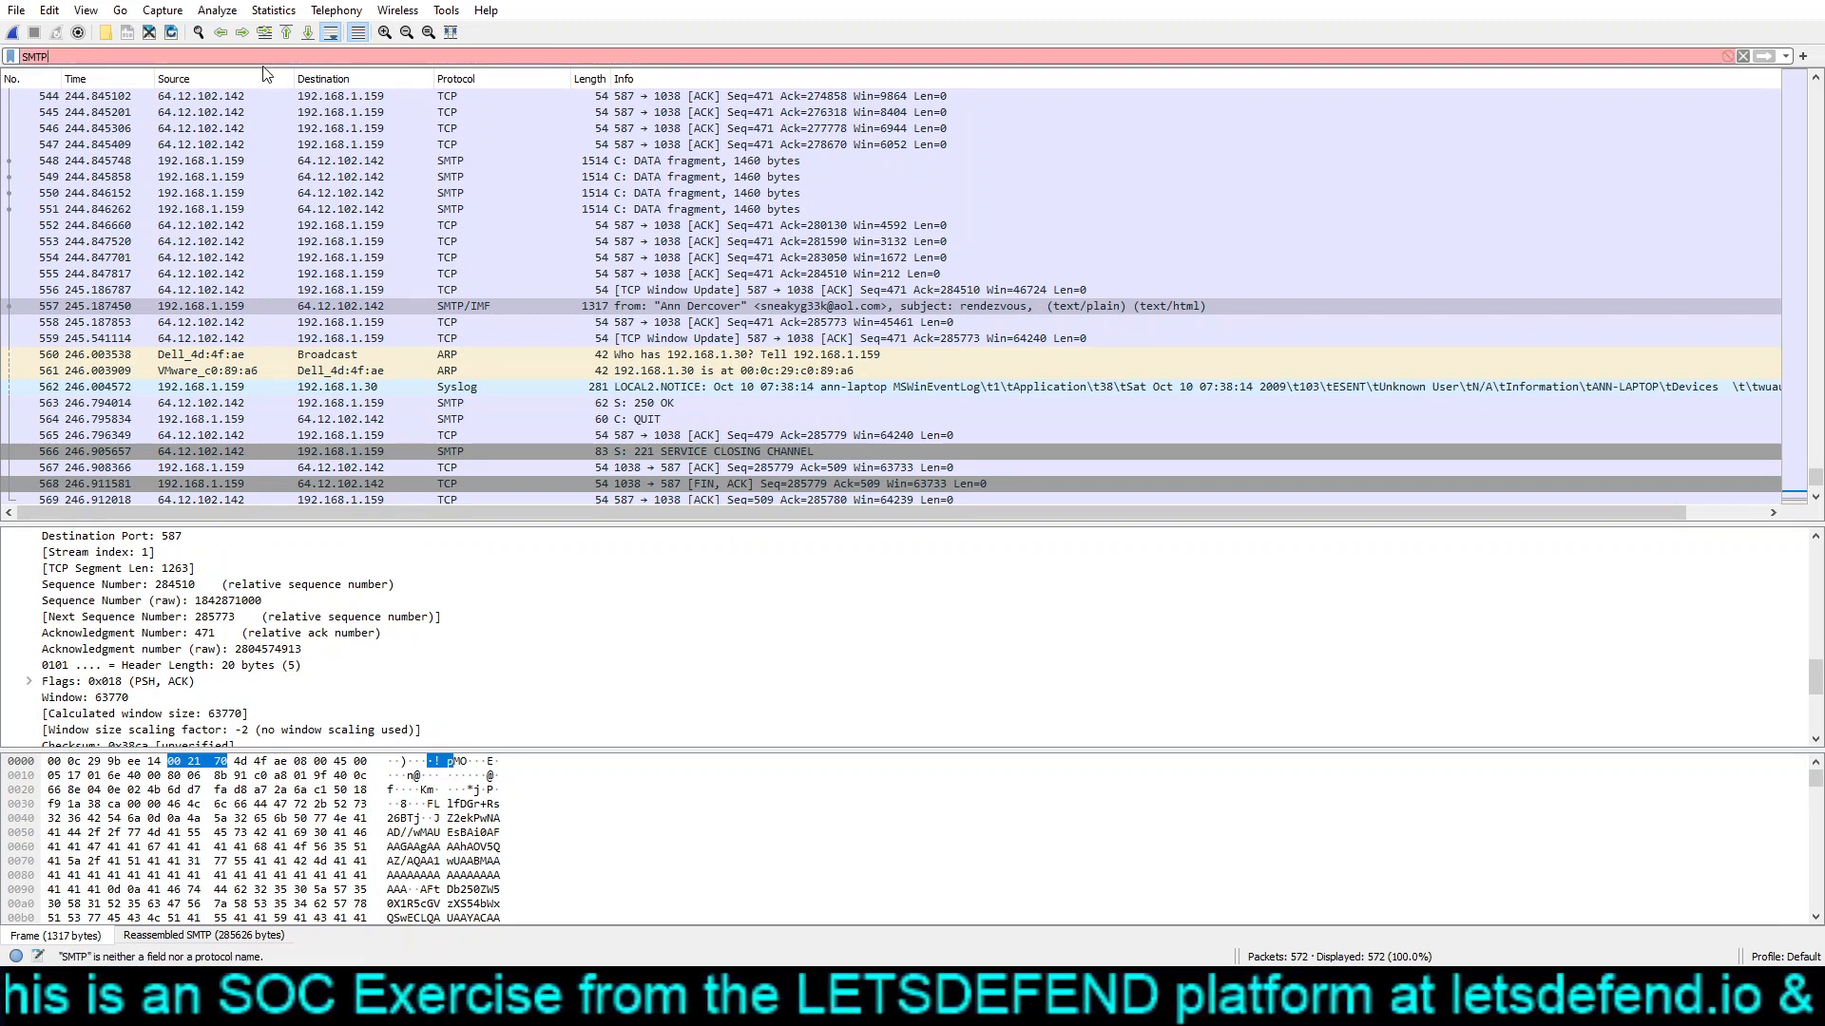
pyautogui.press('BackSpace')
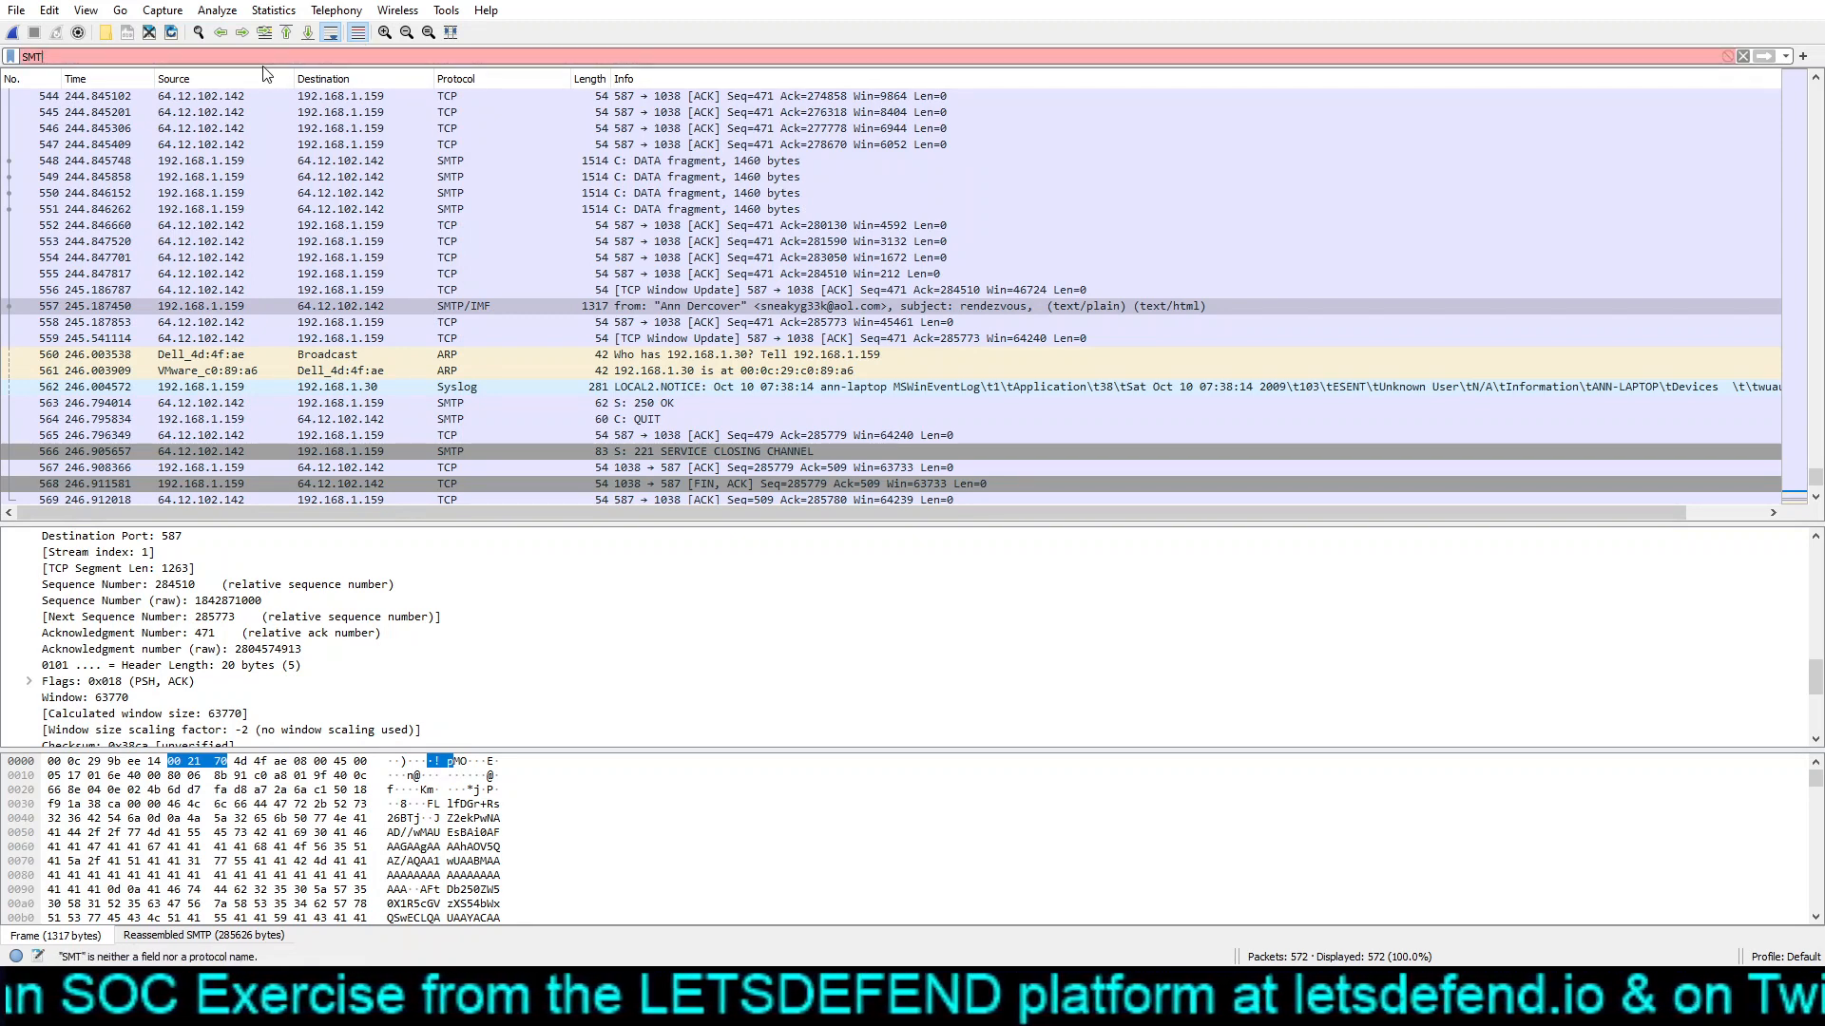
pyautogui.press('BackSpace')
pyautogui.press('BackSpace')
pyautogui.press('BackSpace')
pyautogui.write('smtp')
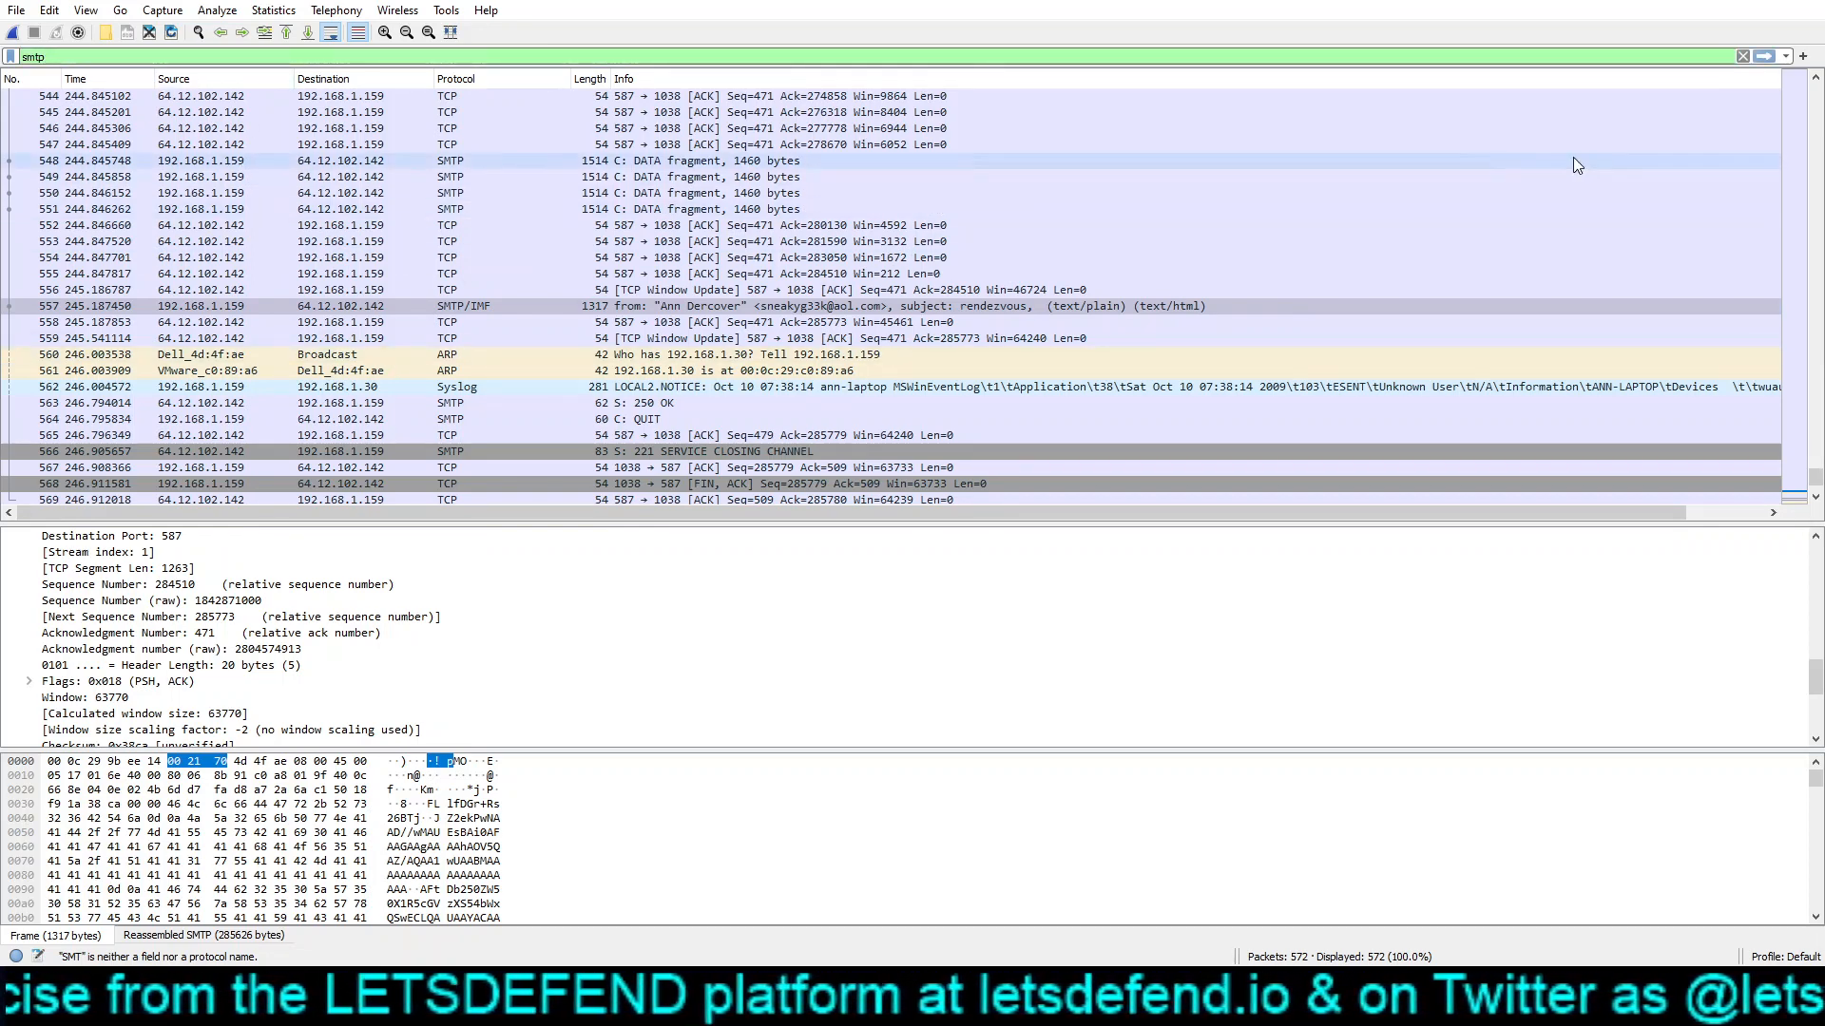
pyautogui.click(1760, 56)
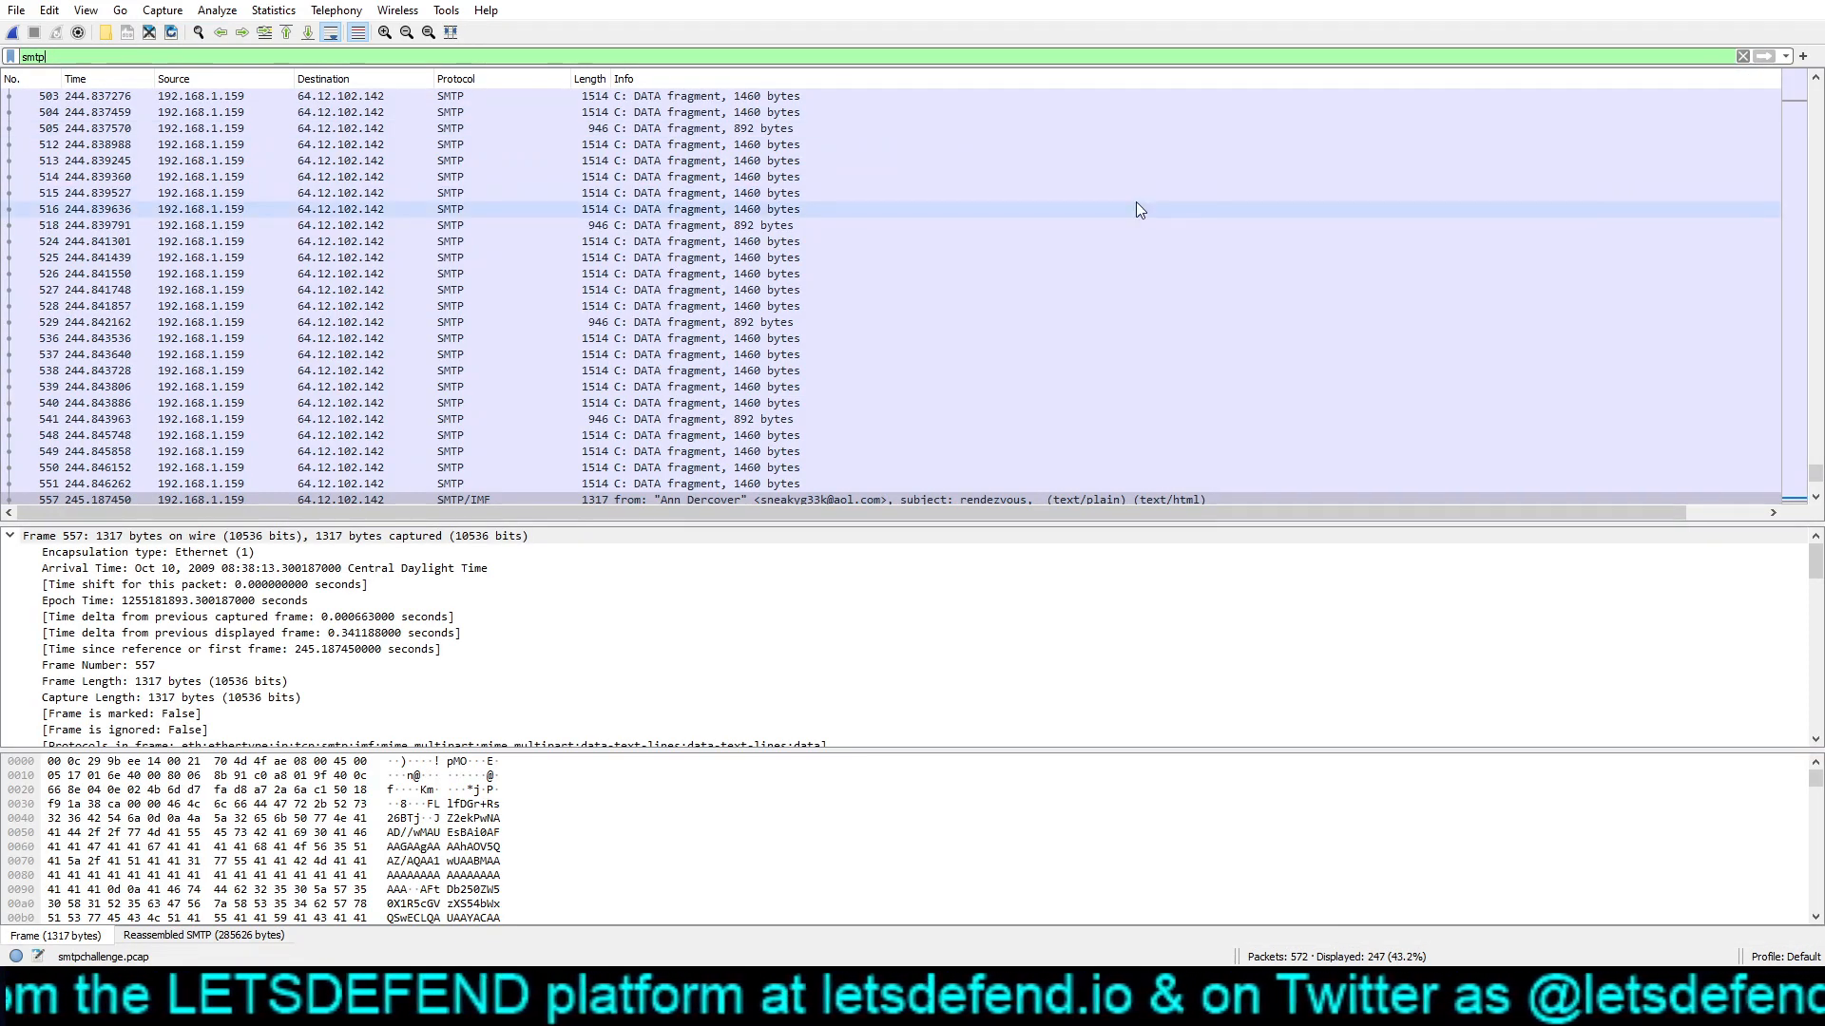
# - Browse the filtered packets back to the first SMTP session and select its MAIL FROM packet
pyautogui.click(732, 97)
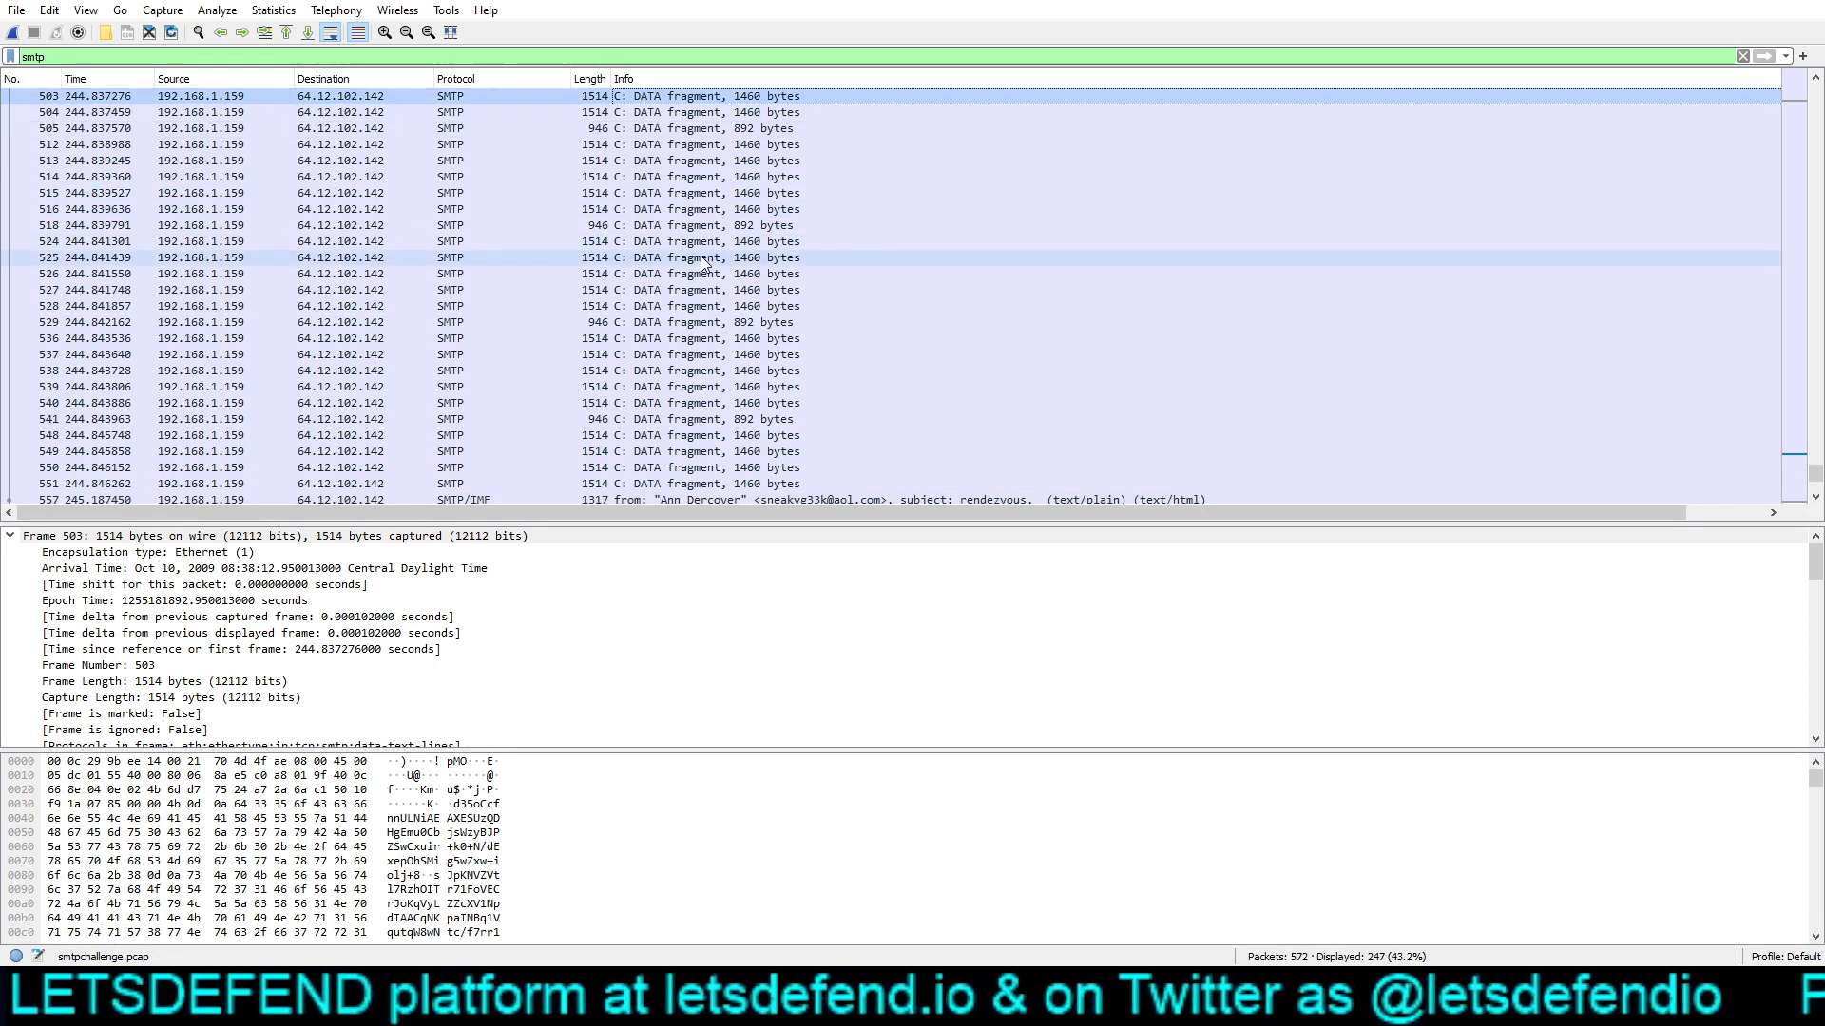
pyautogui.scroll(-1, 702, 263)
pyautogui.scroll(7, 733, 237)
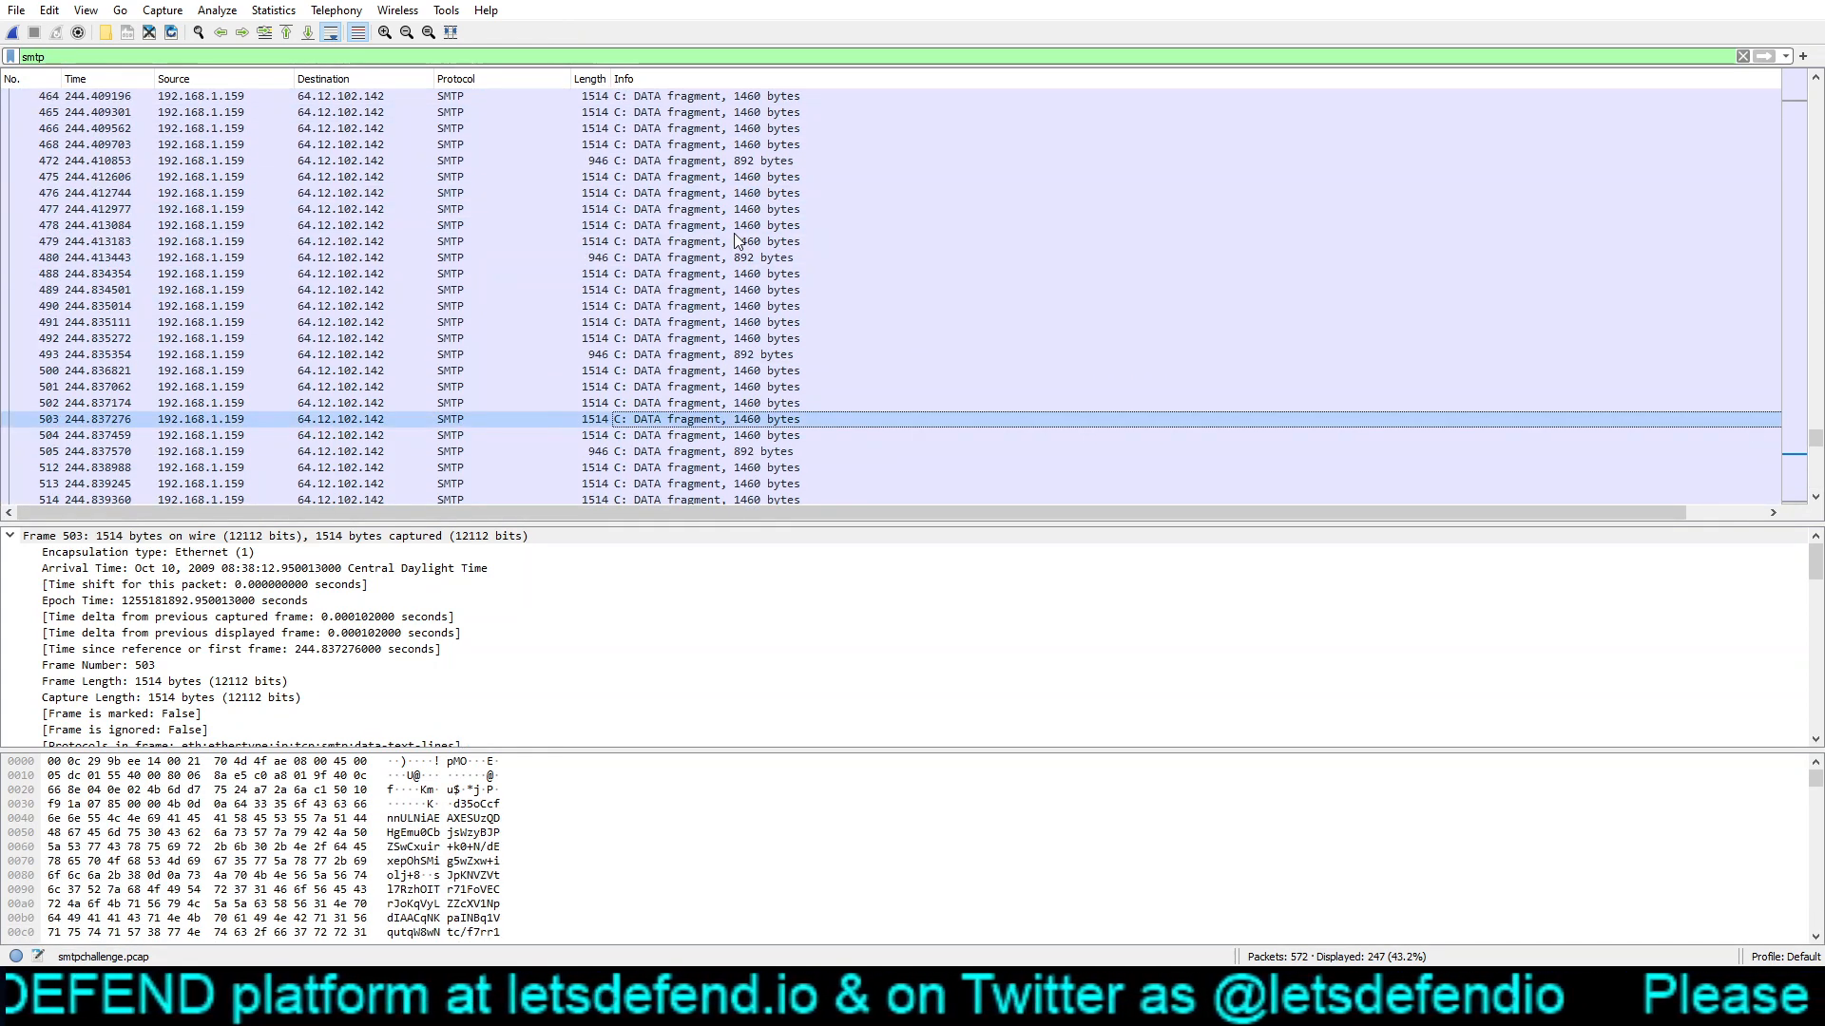
pyautogui.scroll(20, 734, 238)
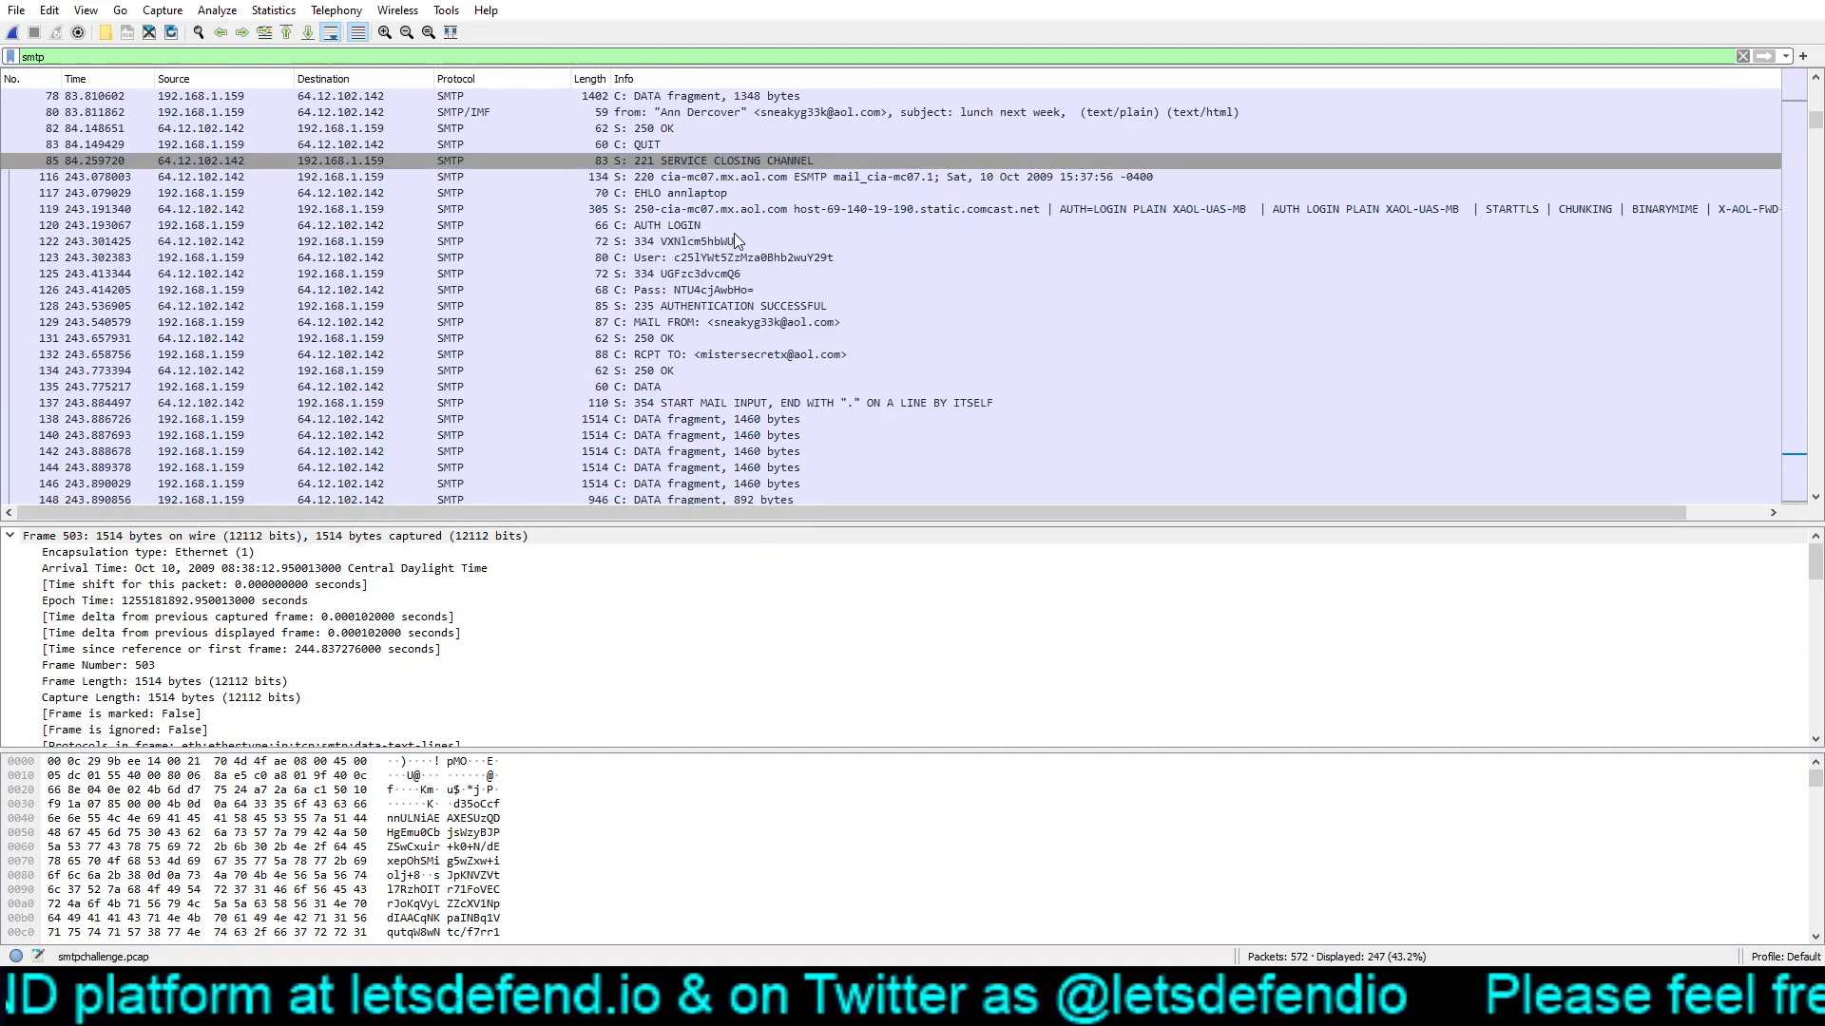
pyautogui.scroll(5, 734, 241)
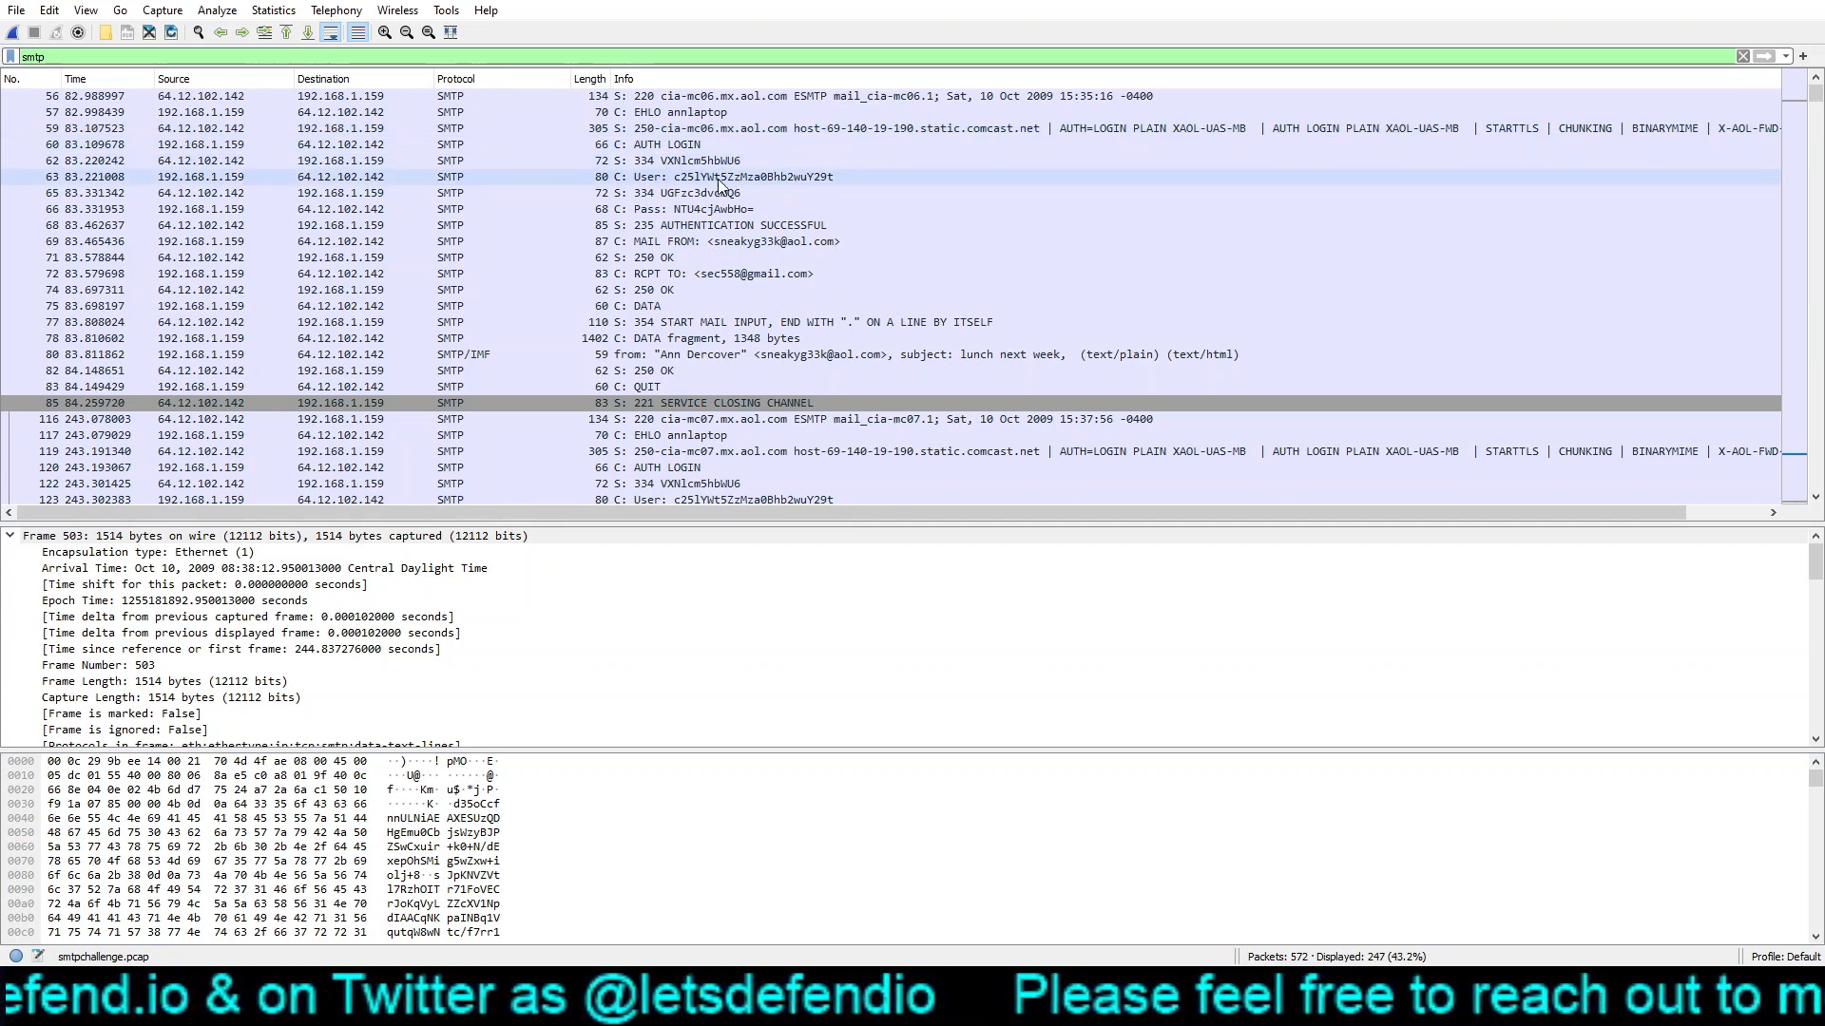
pyautogui.click(704, 243)
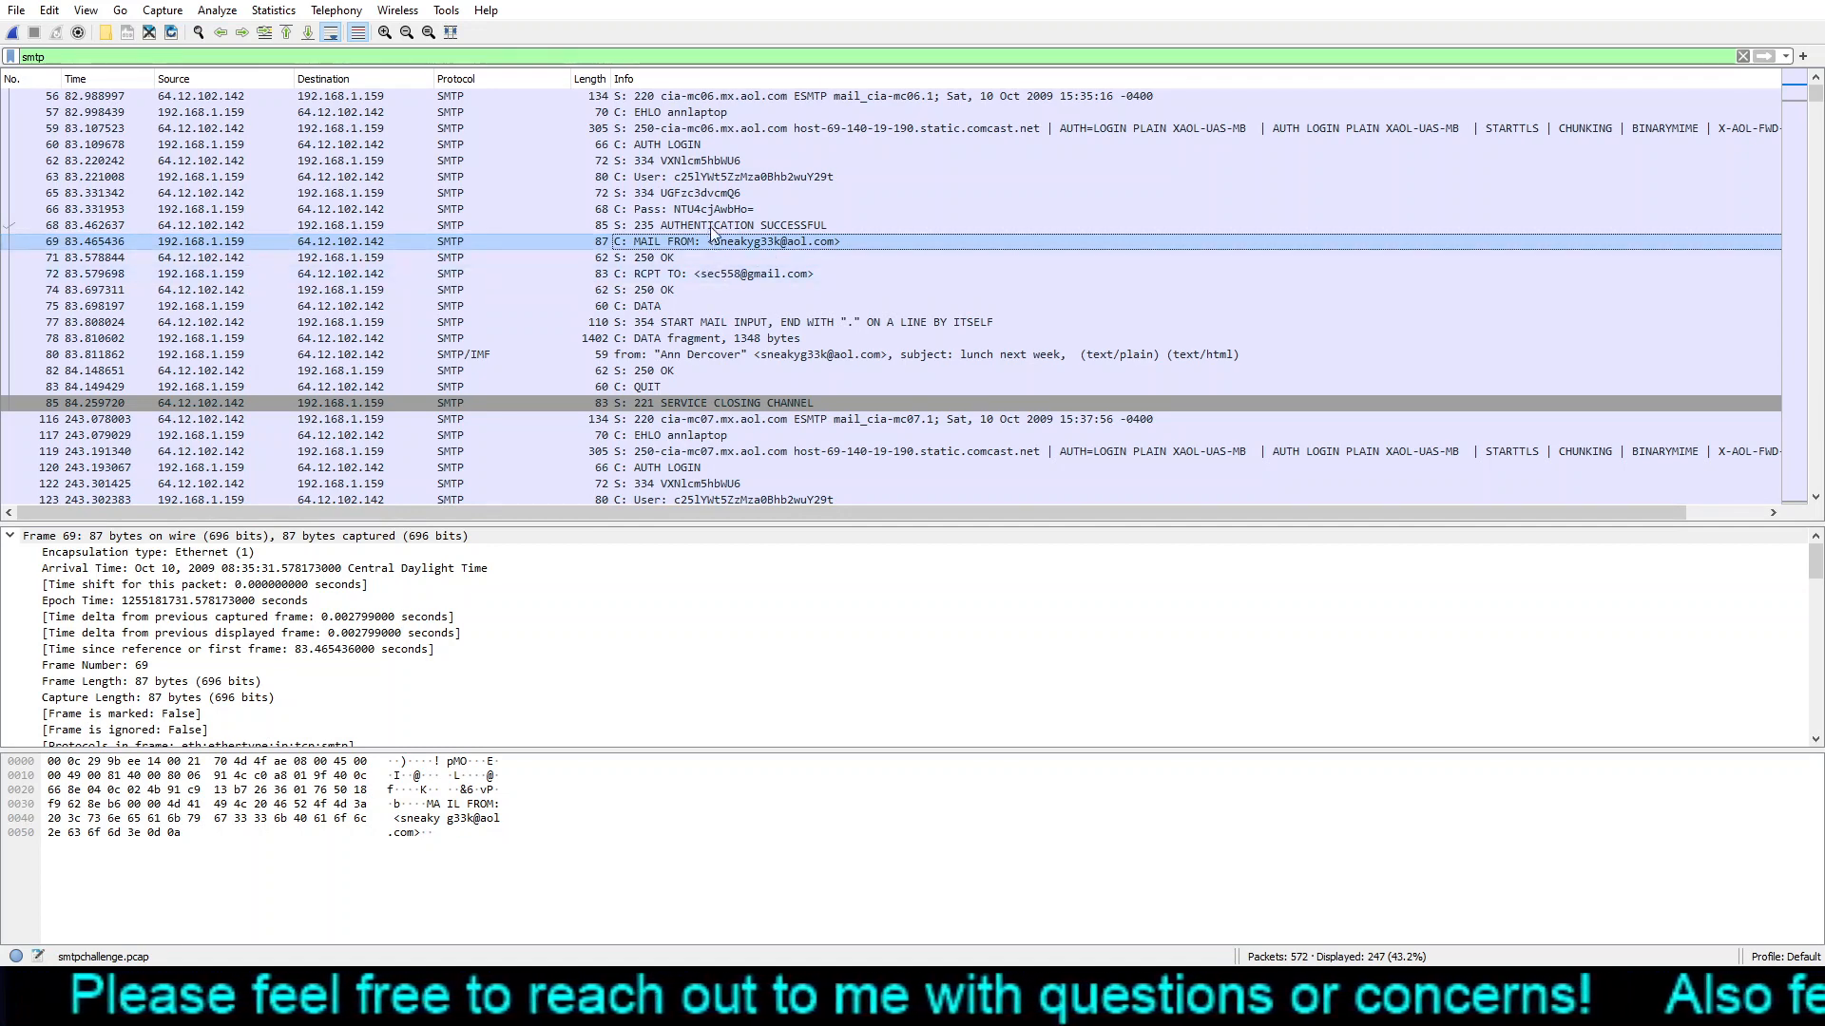
# - Select the first session's authentication password packet and expand its Simple Mail Transfer Protocol details to the Password field
pyautogui.click(685, 209)
pyautogui.scroll(-7, 190, 609)
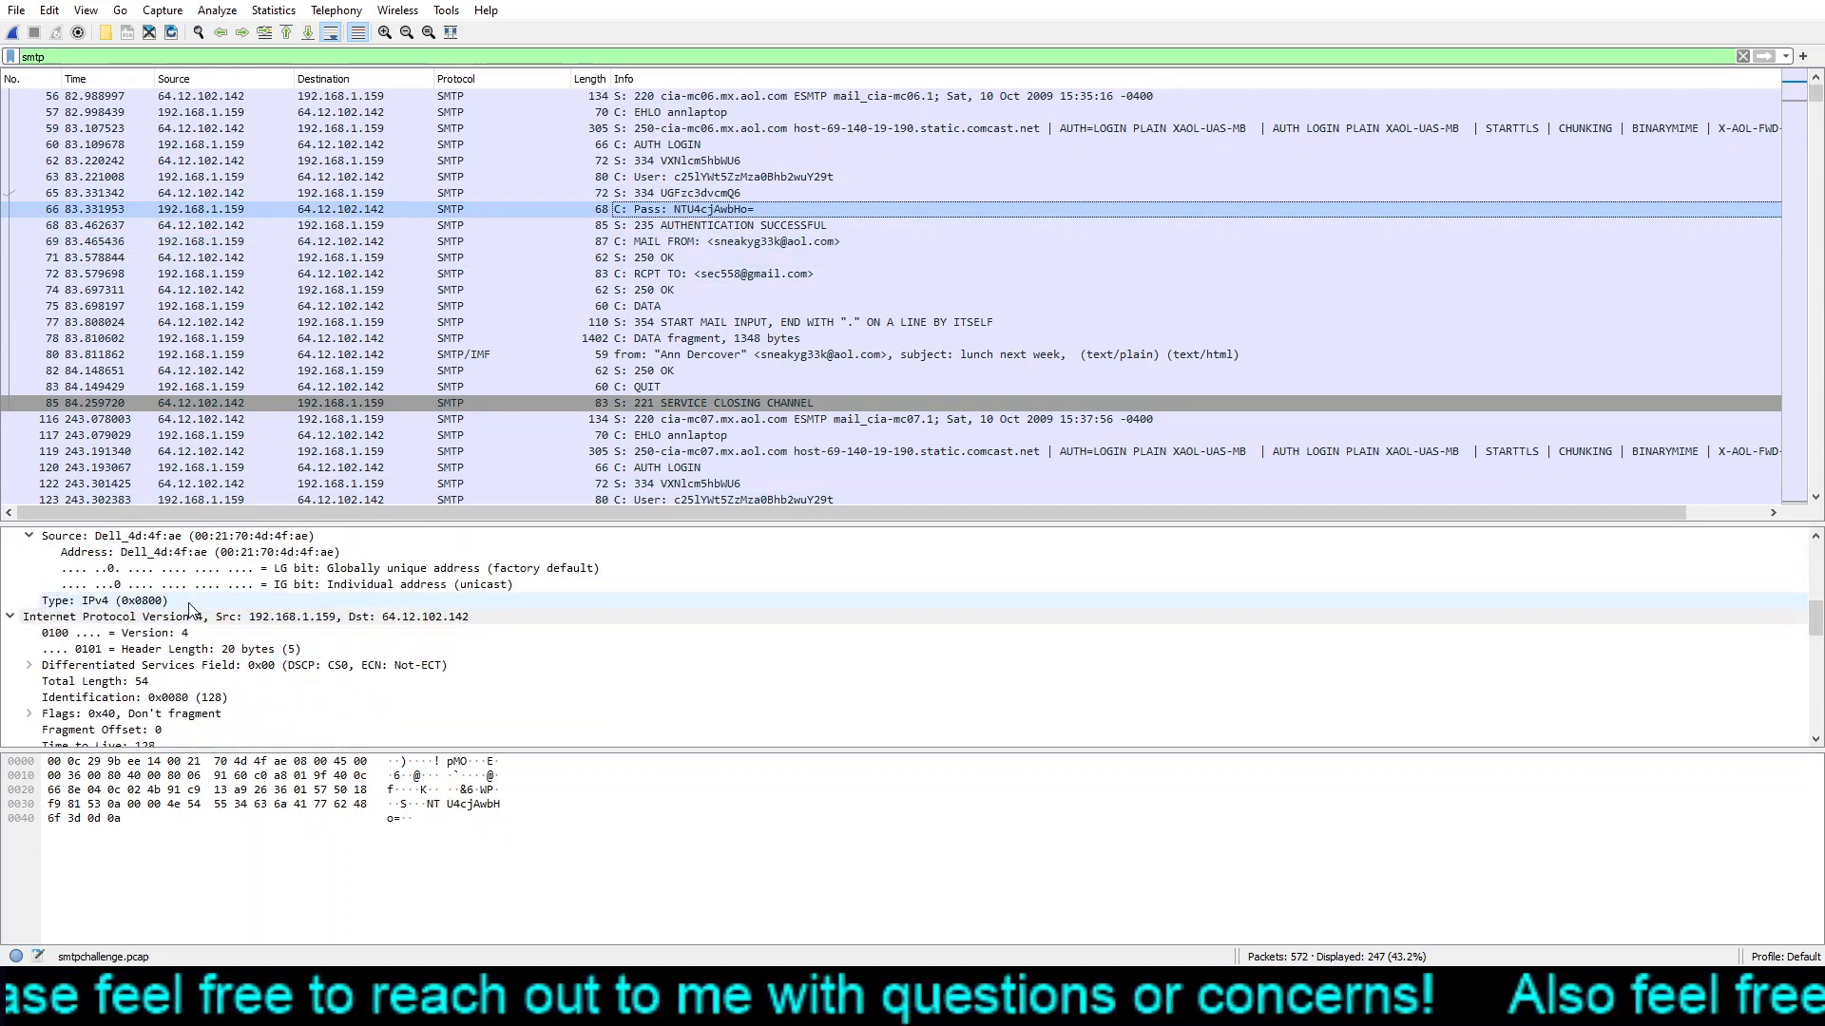
pyautogui.scroll(-12, 190, 608)
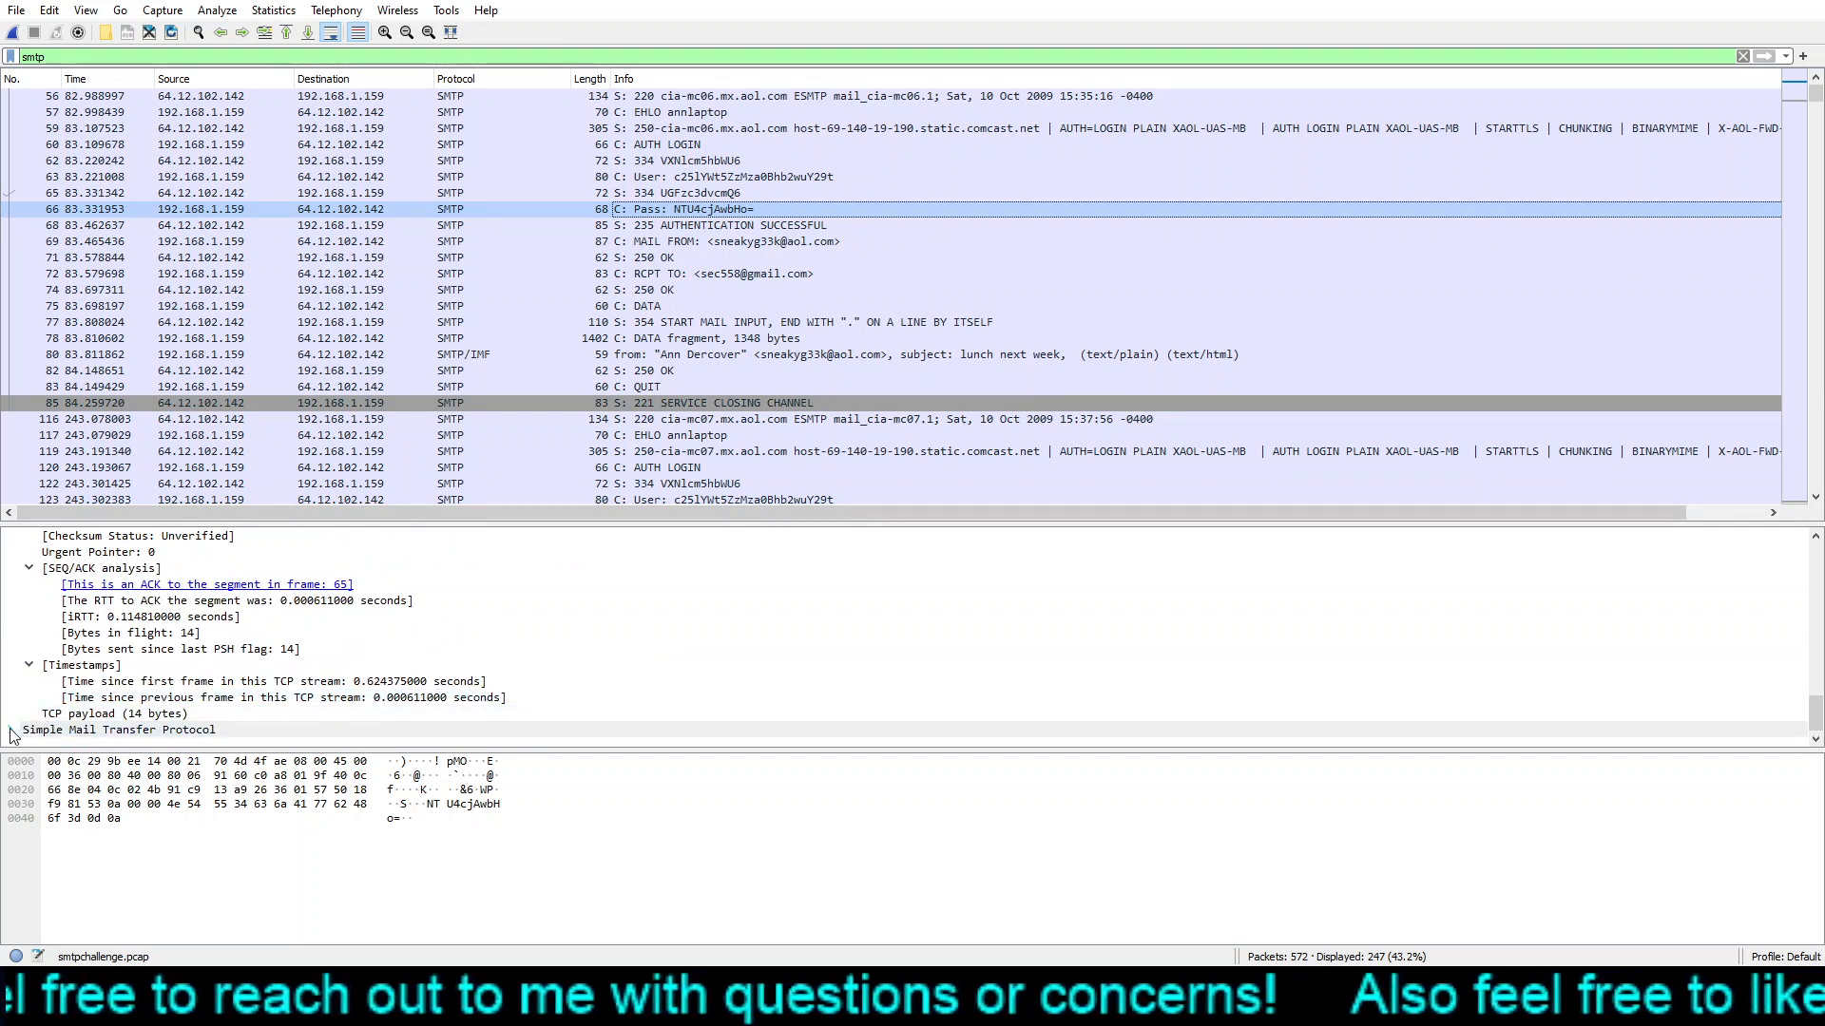
pyautogui.click(11, 731)
pyautogui.click(51, 732)
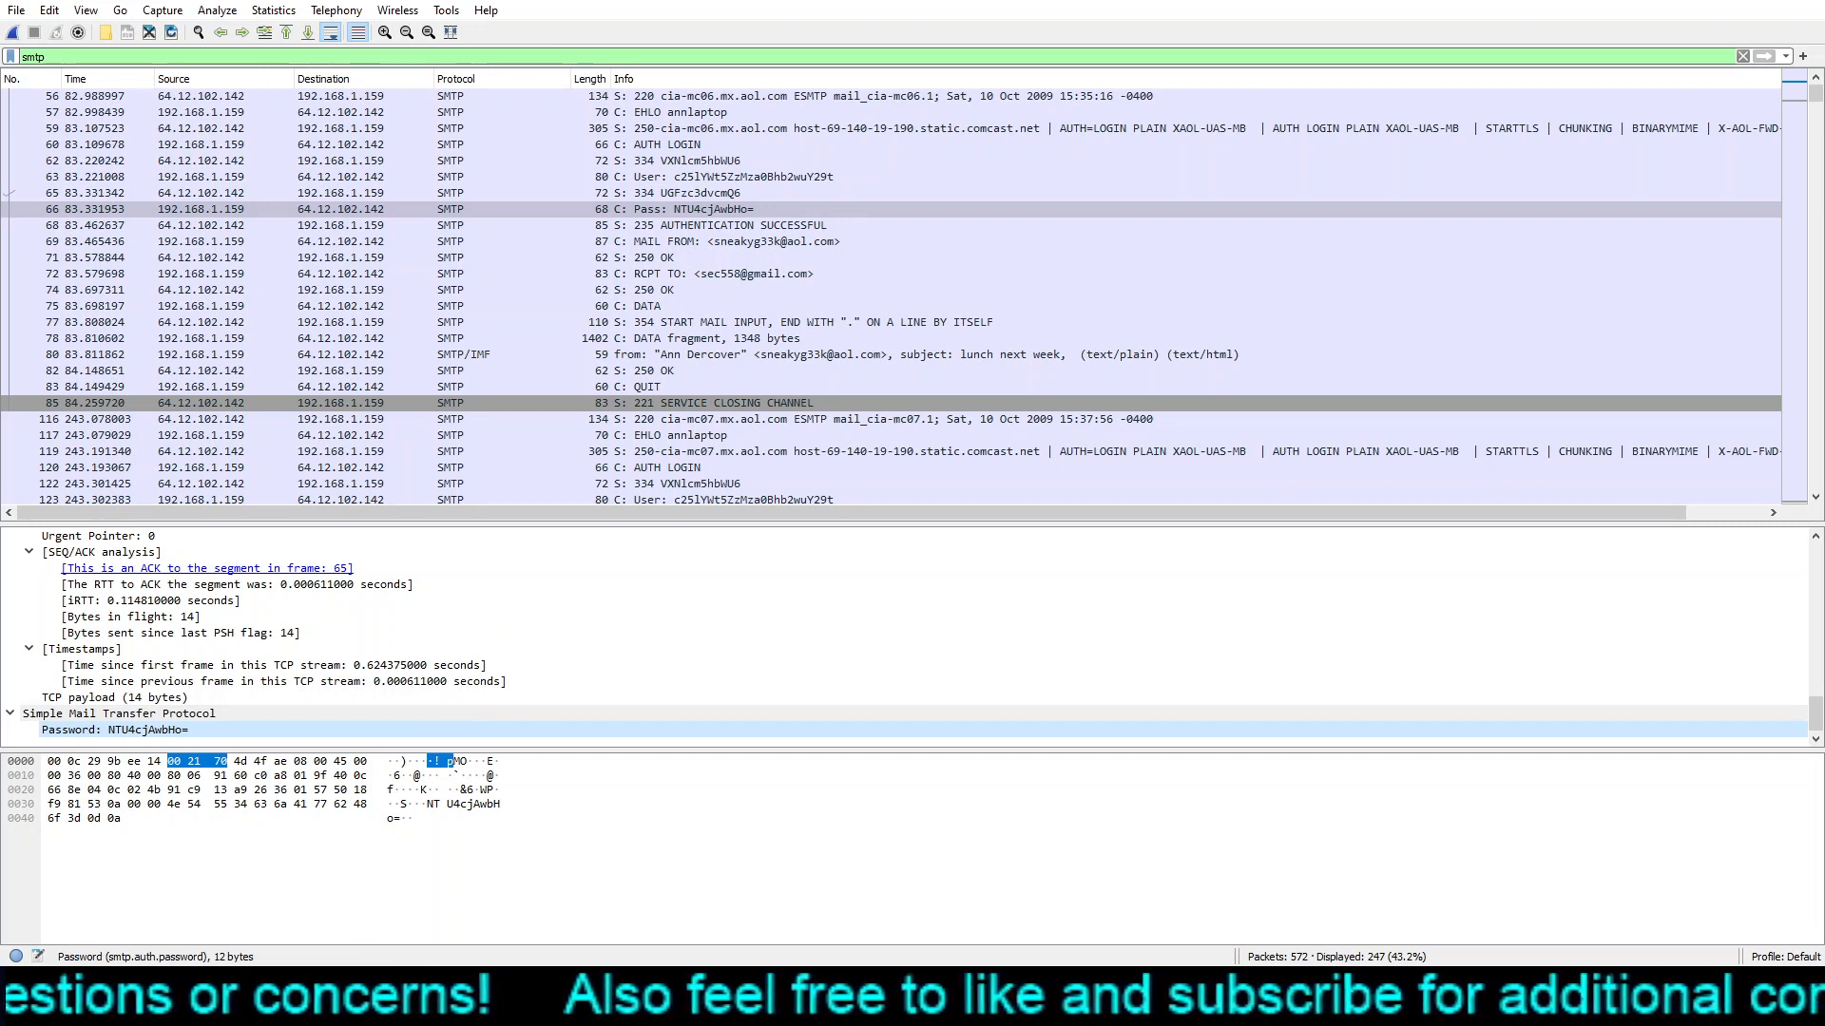
# - Find the second SMTP session's RCPT TO packet and expand and select its command line in the Simple Mail Transfer Protocol details
pyautogui.click(400, 1005)
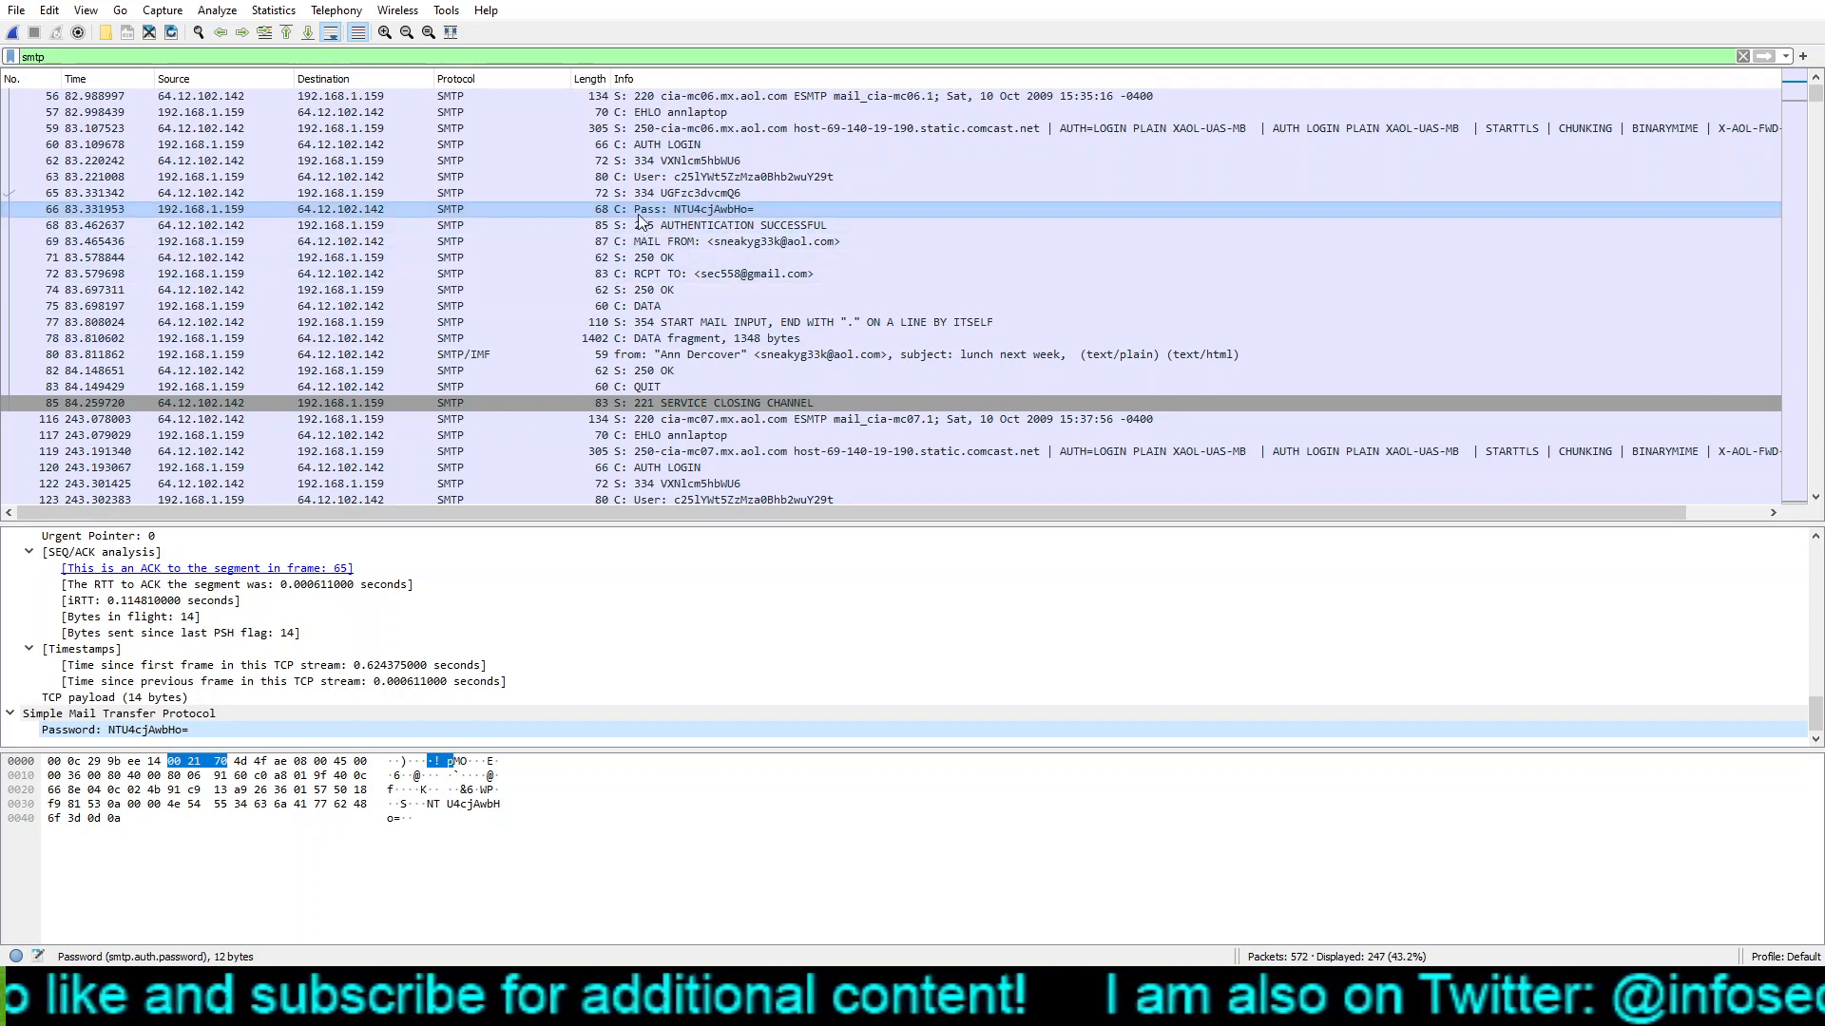
pyautogui.scroll(-4, 639, 221)
pyautogui.scroll(-3, 639, 221)
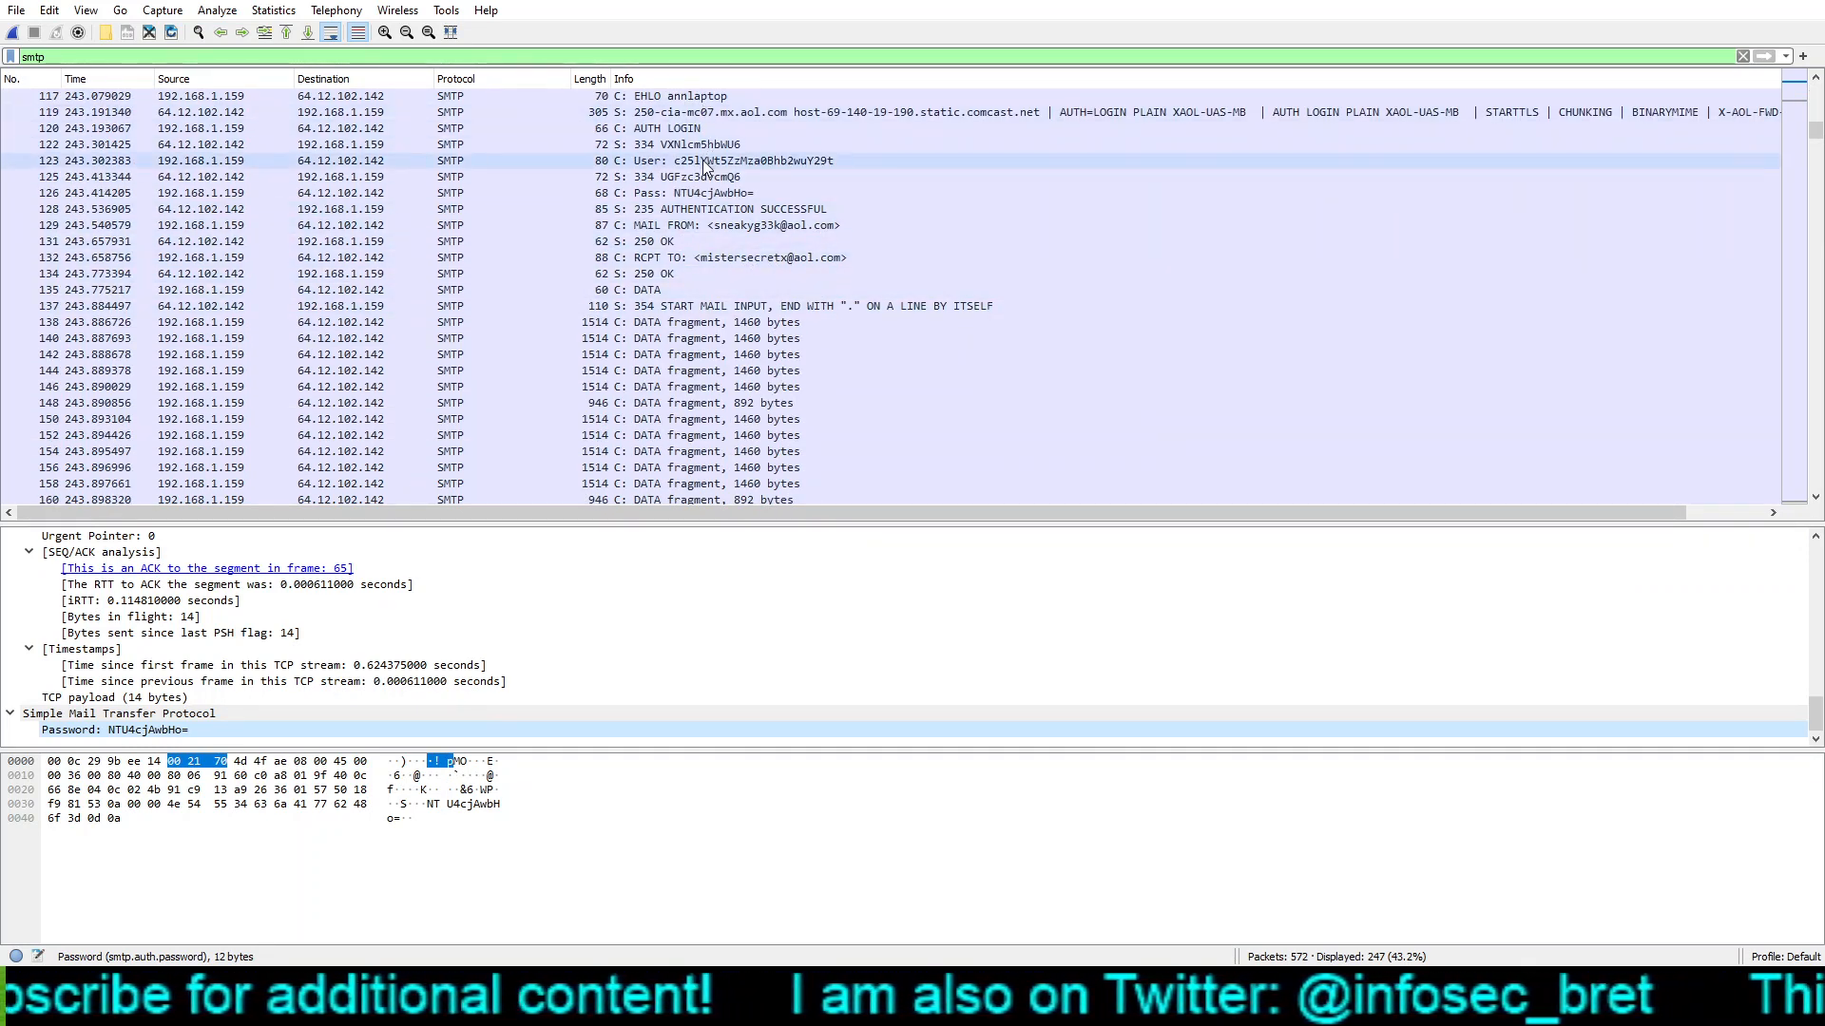
pyautogui.click(709, 226)
pyautogui.click(703, 257)
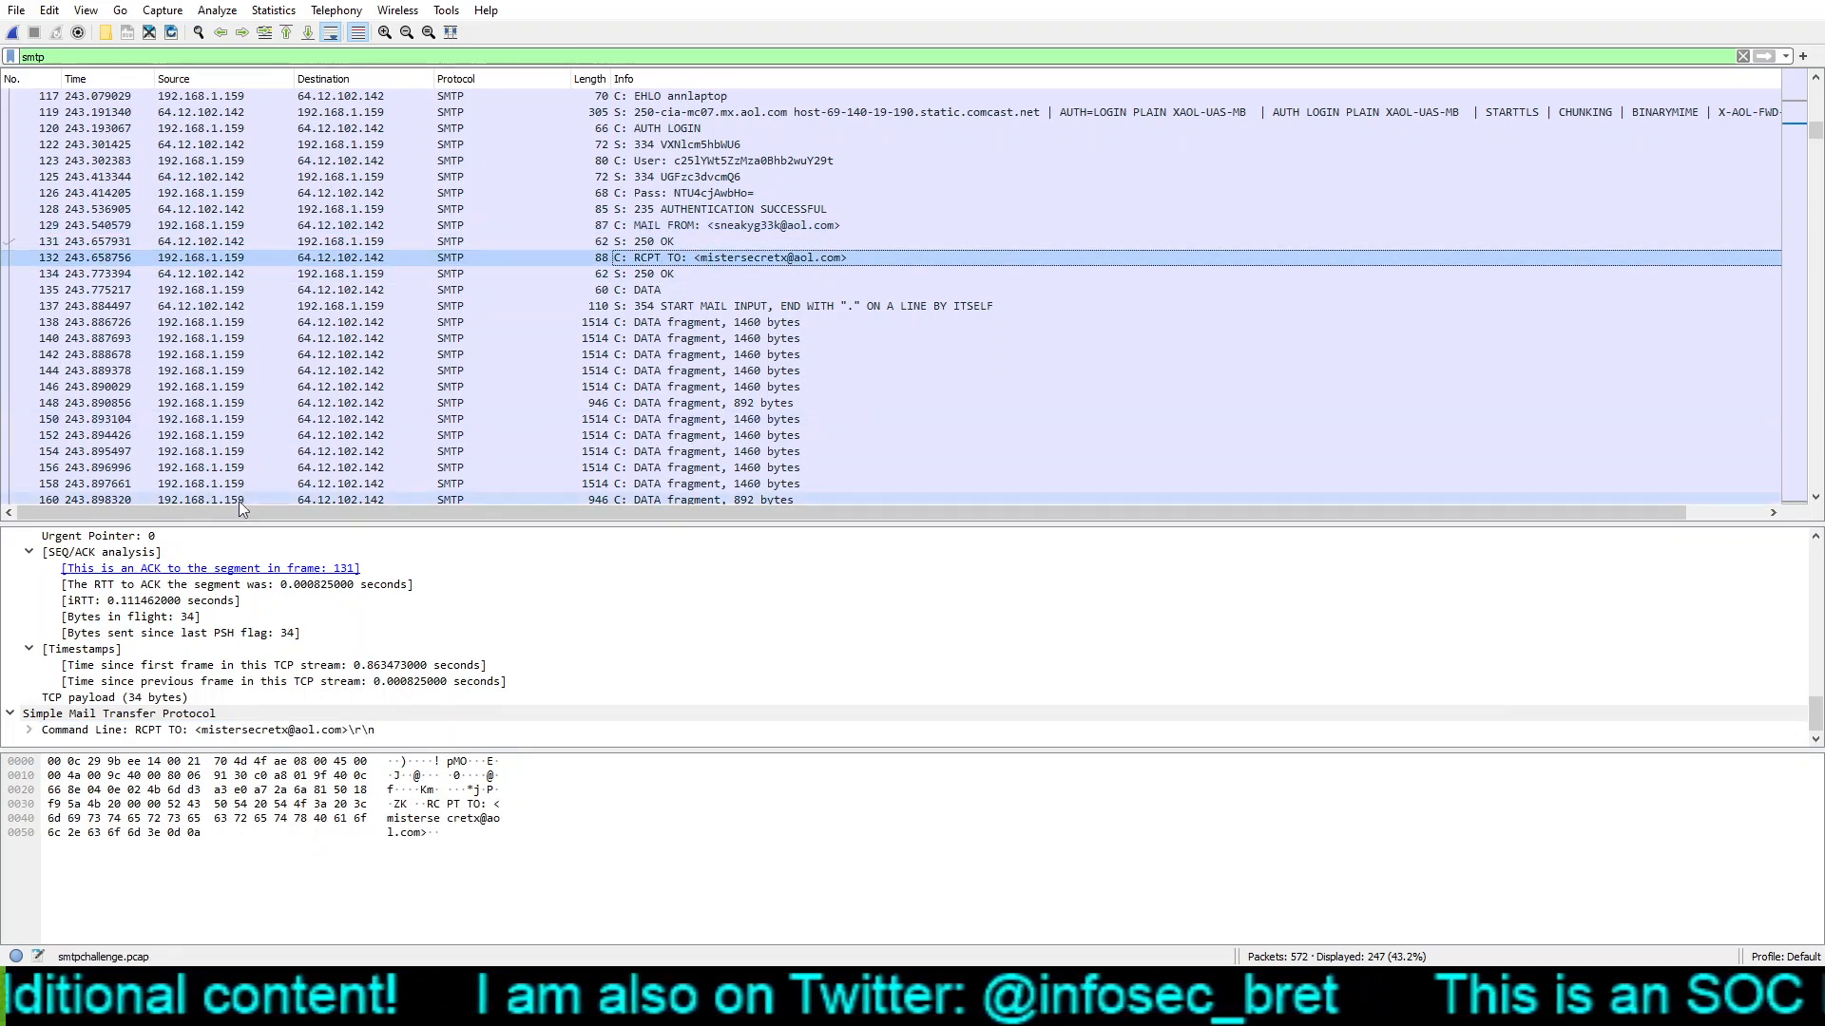
pyautogui.click(29, 730)
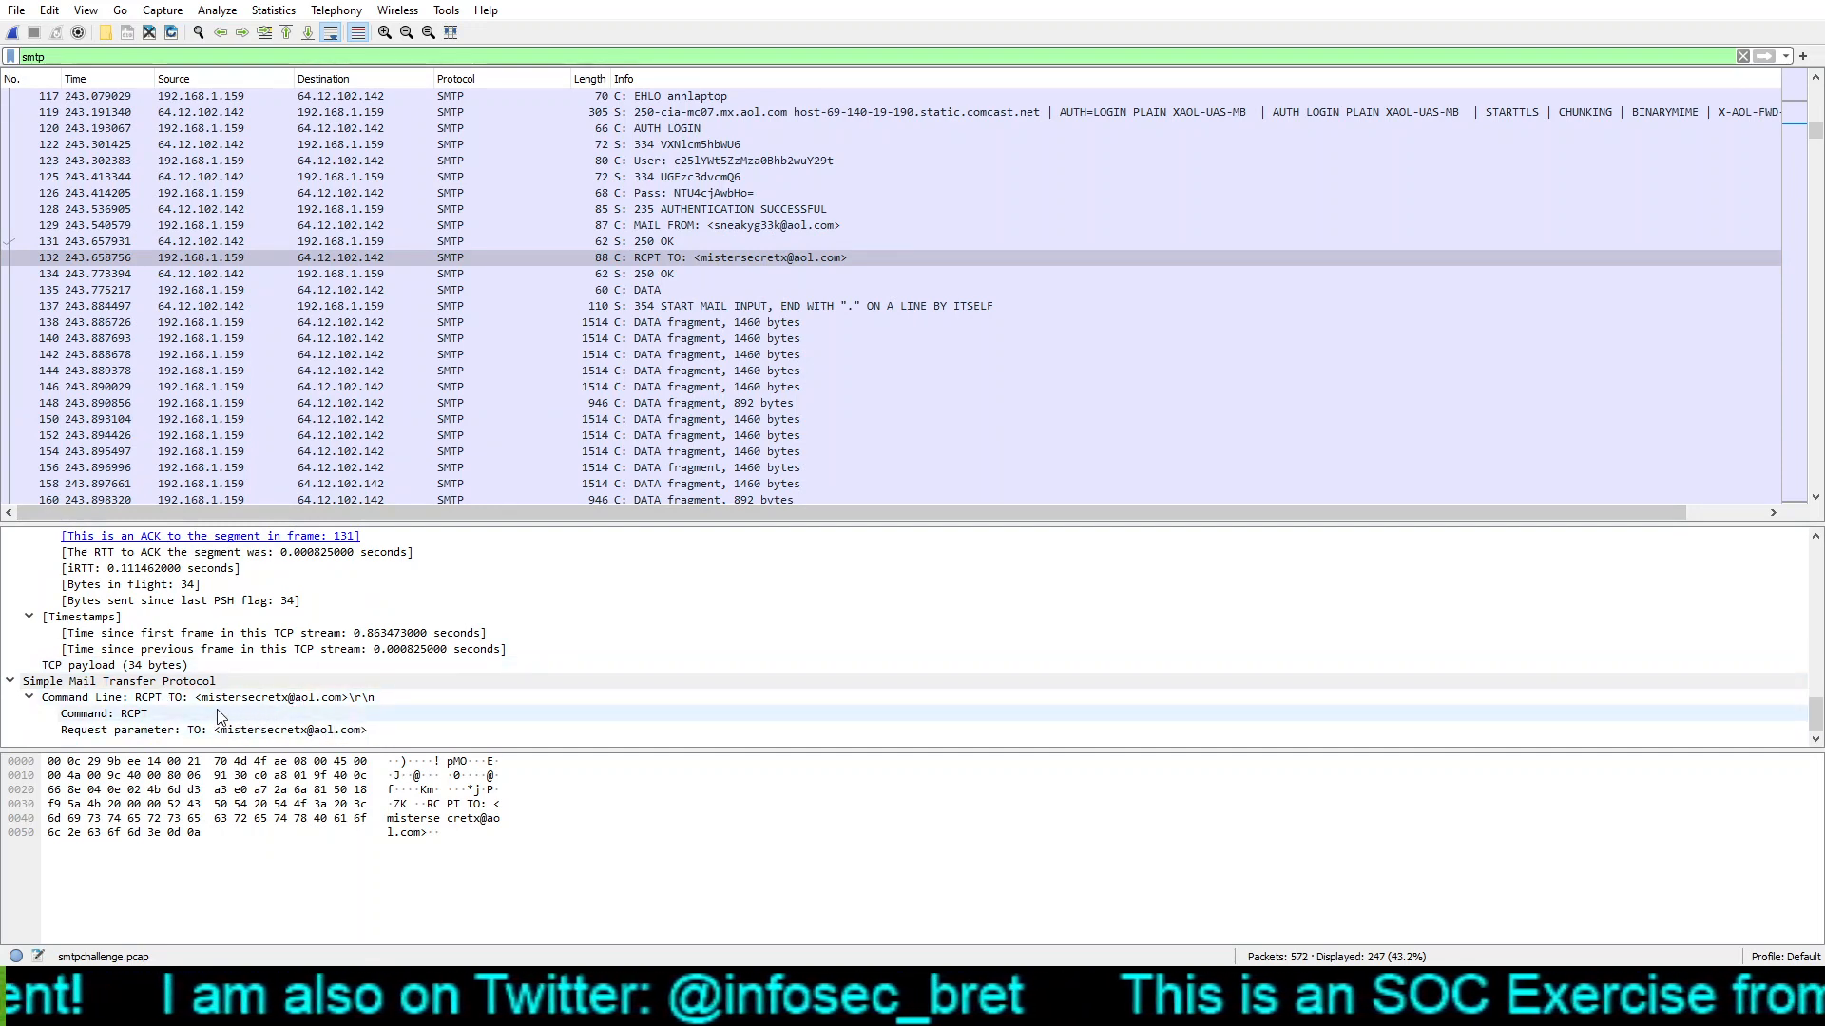
pyautogui.click(319, 707)
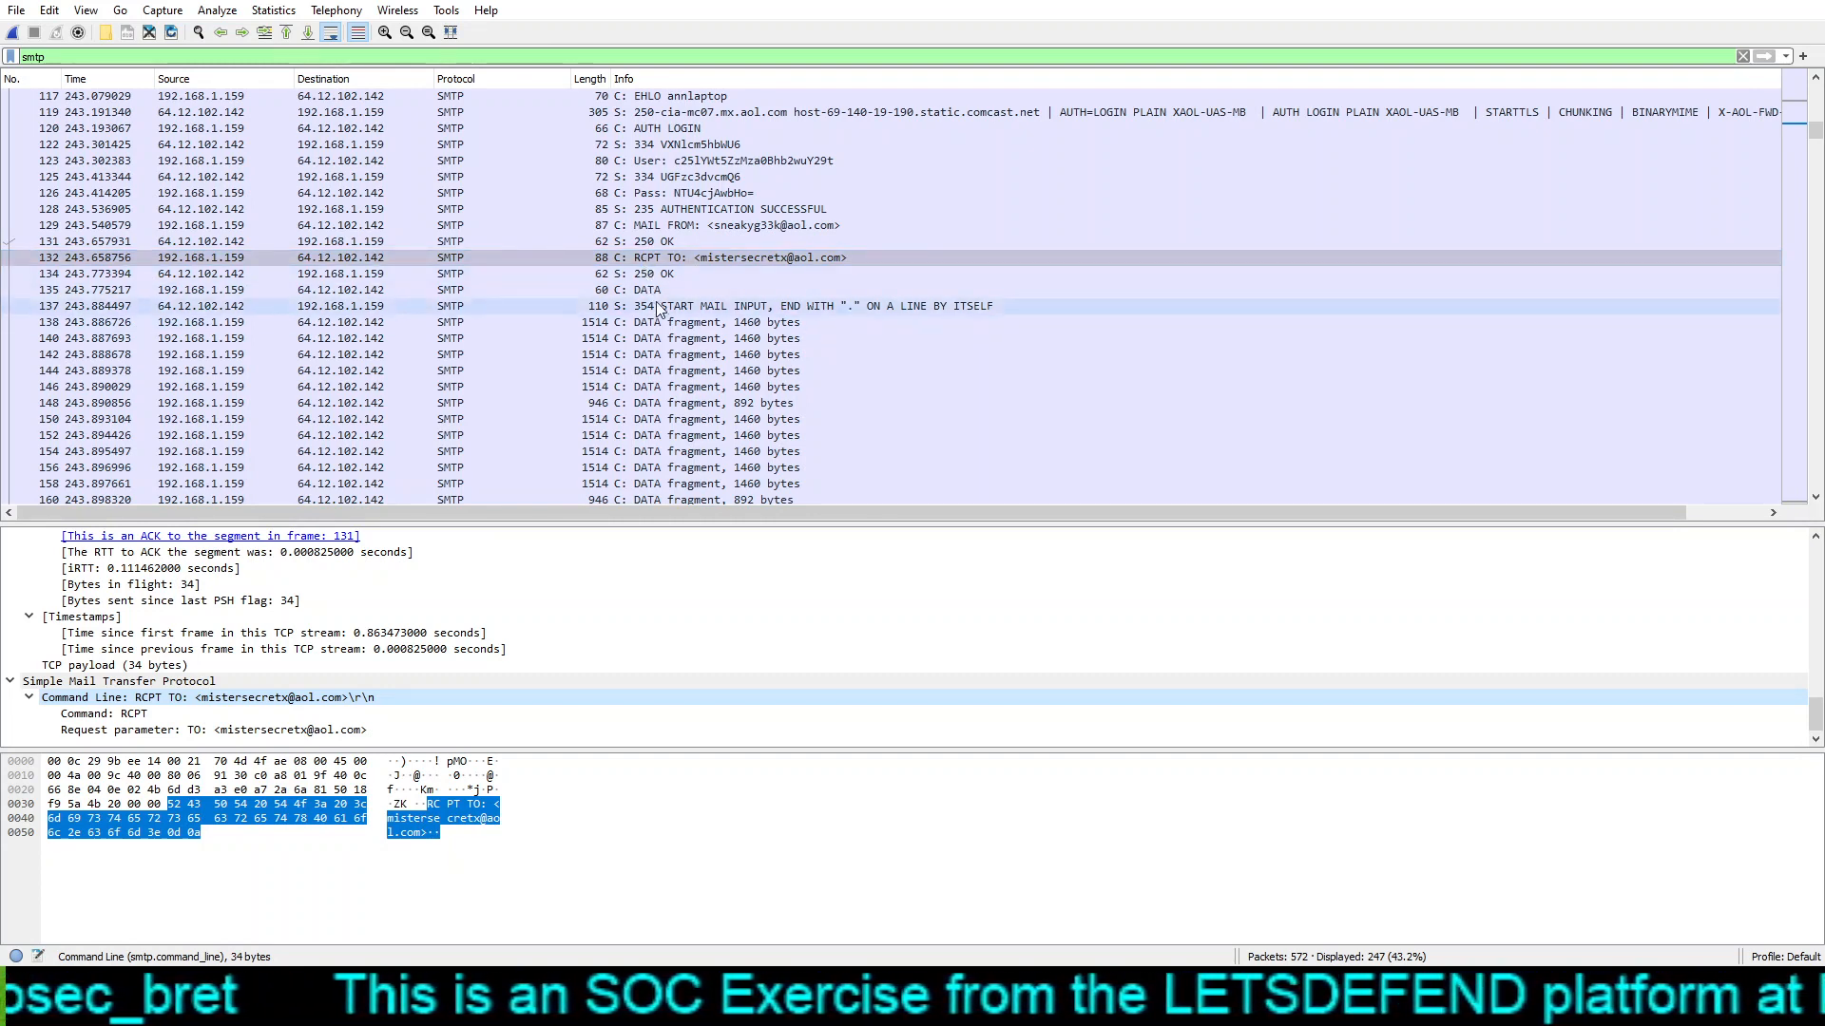
# - Step through the packets following RCPT TO up to the session's first DATA fragment, packet 138
pyautogui.click(658, 269)
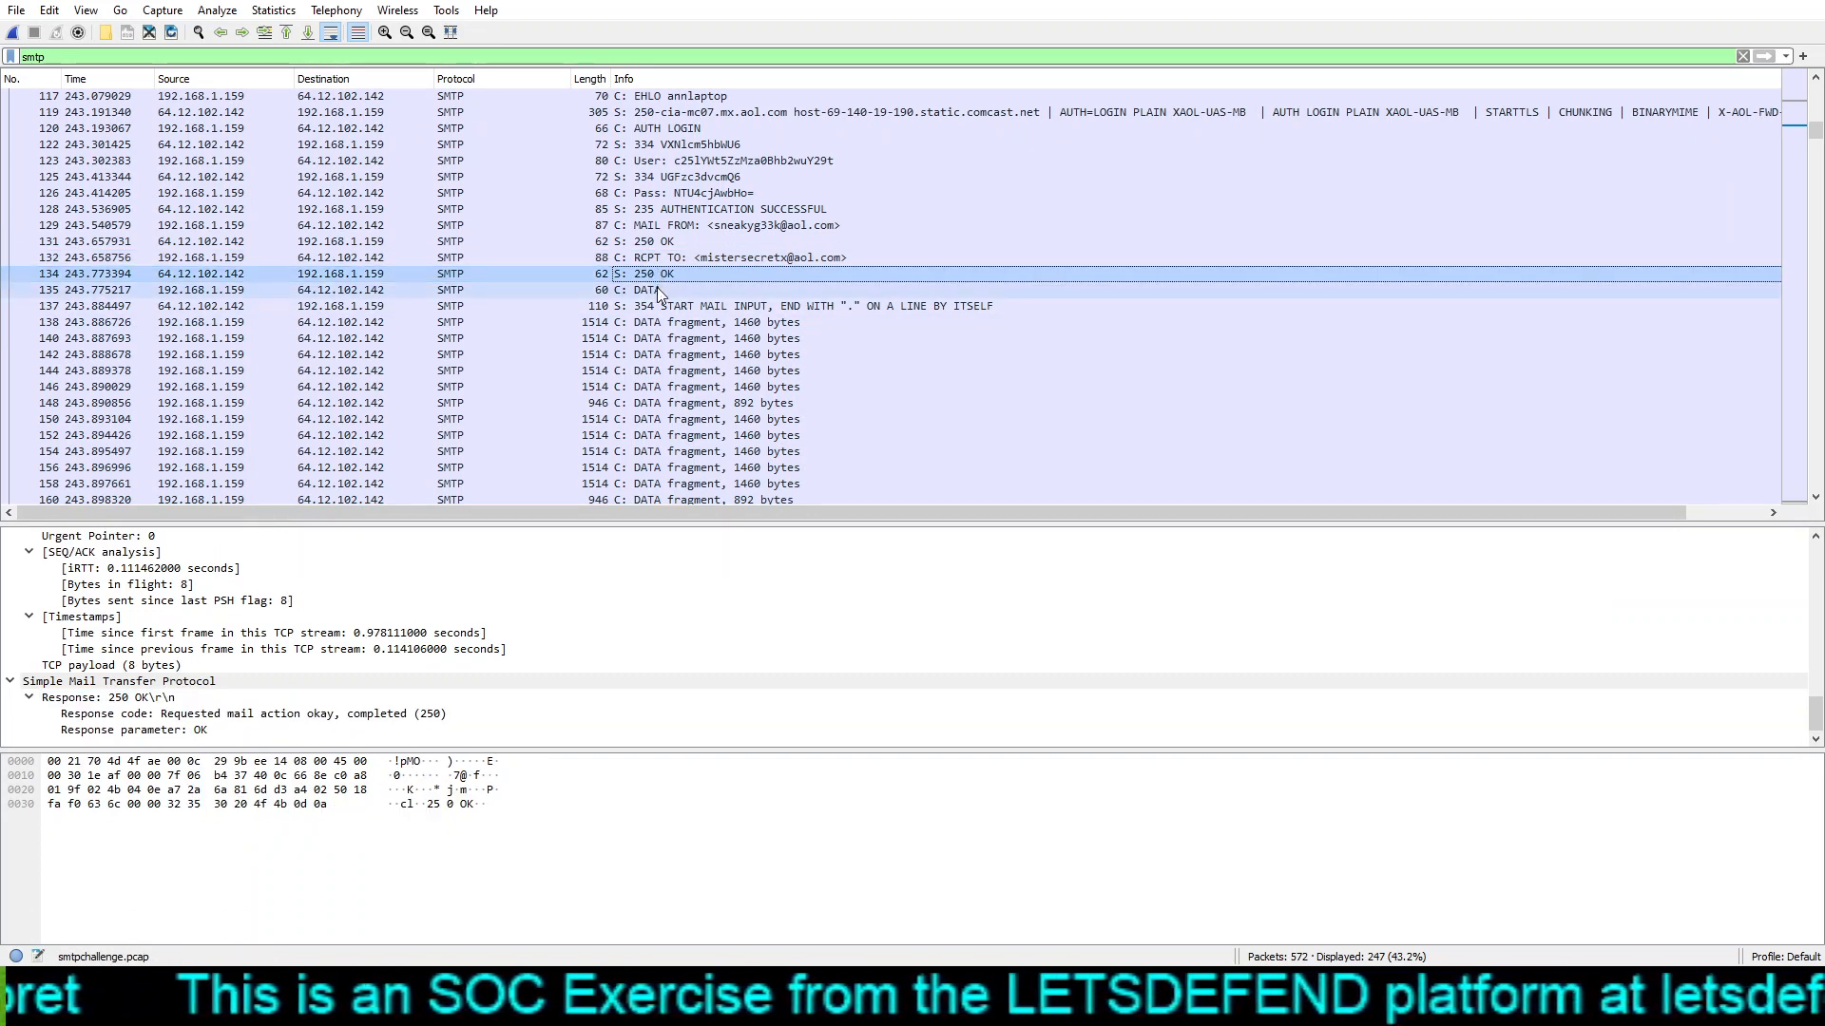
pyautogui.click(657, 287)
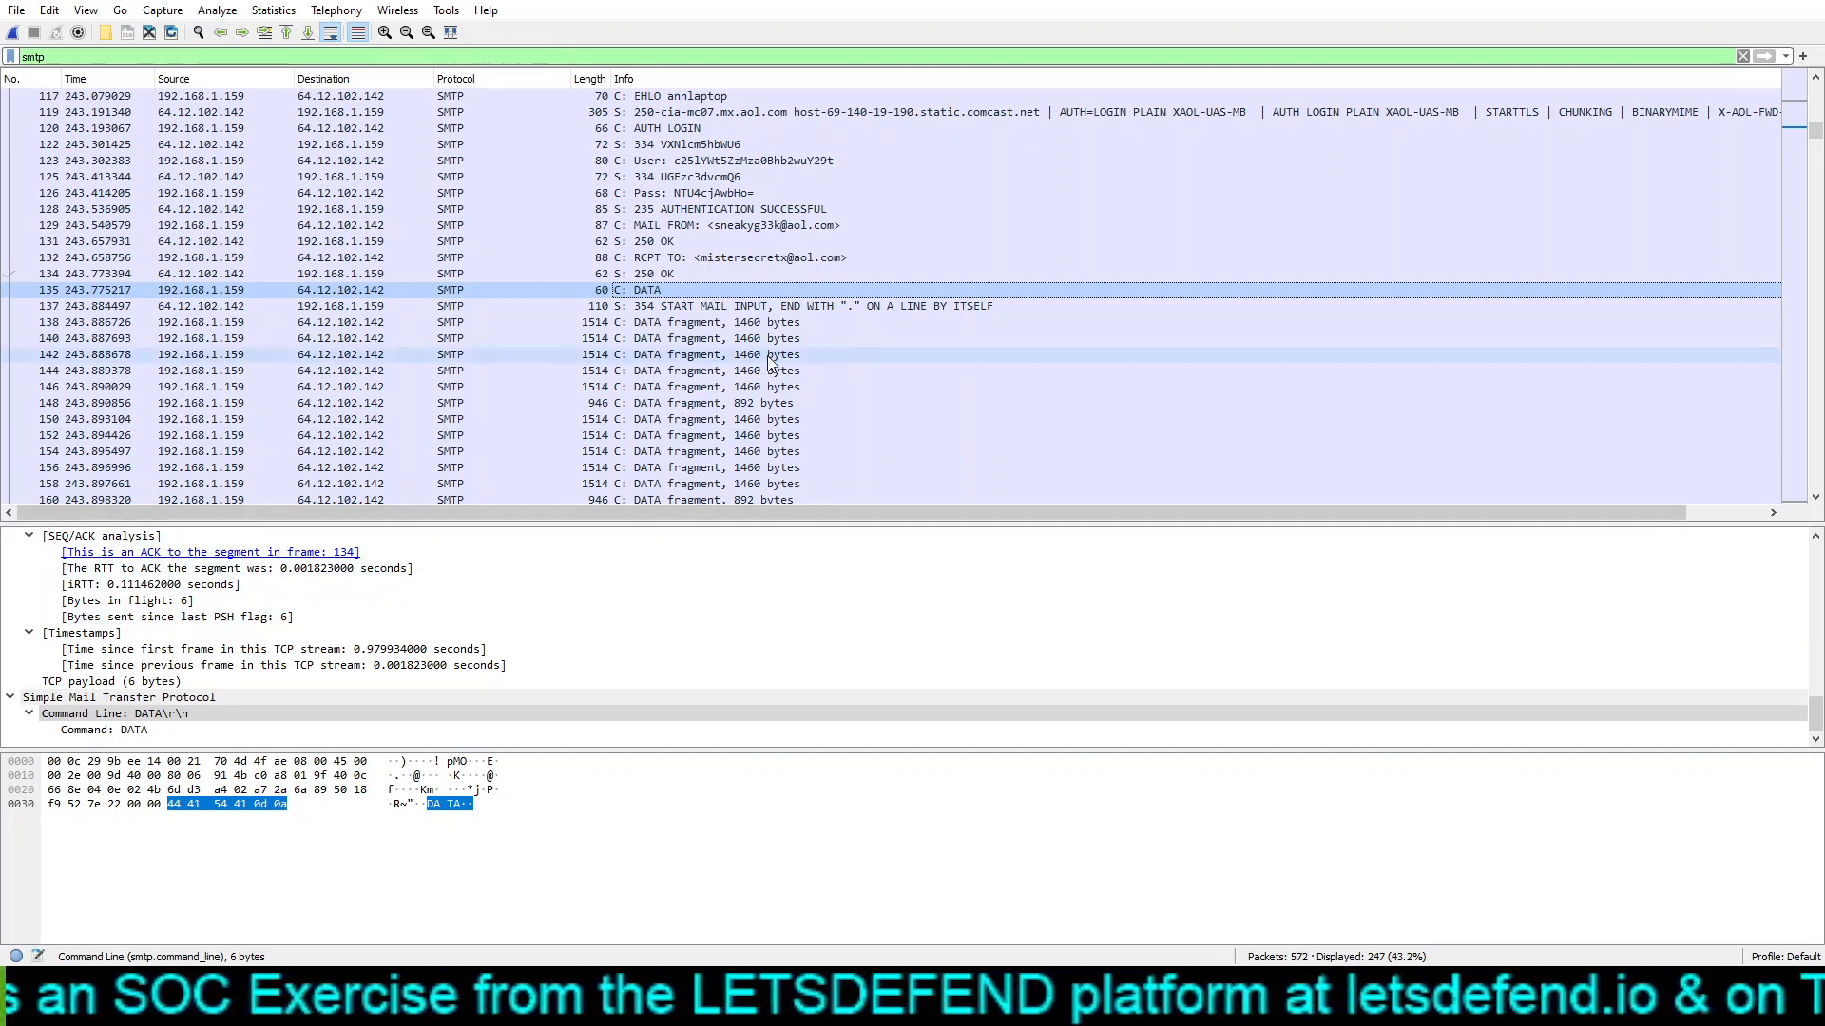
pyautogui.click(768, 306)
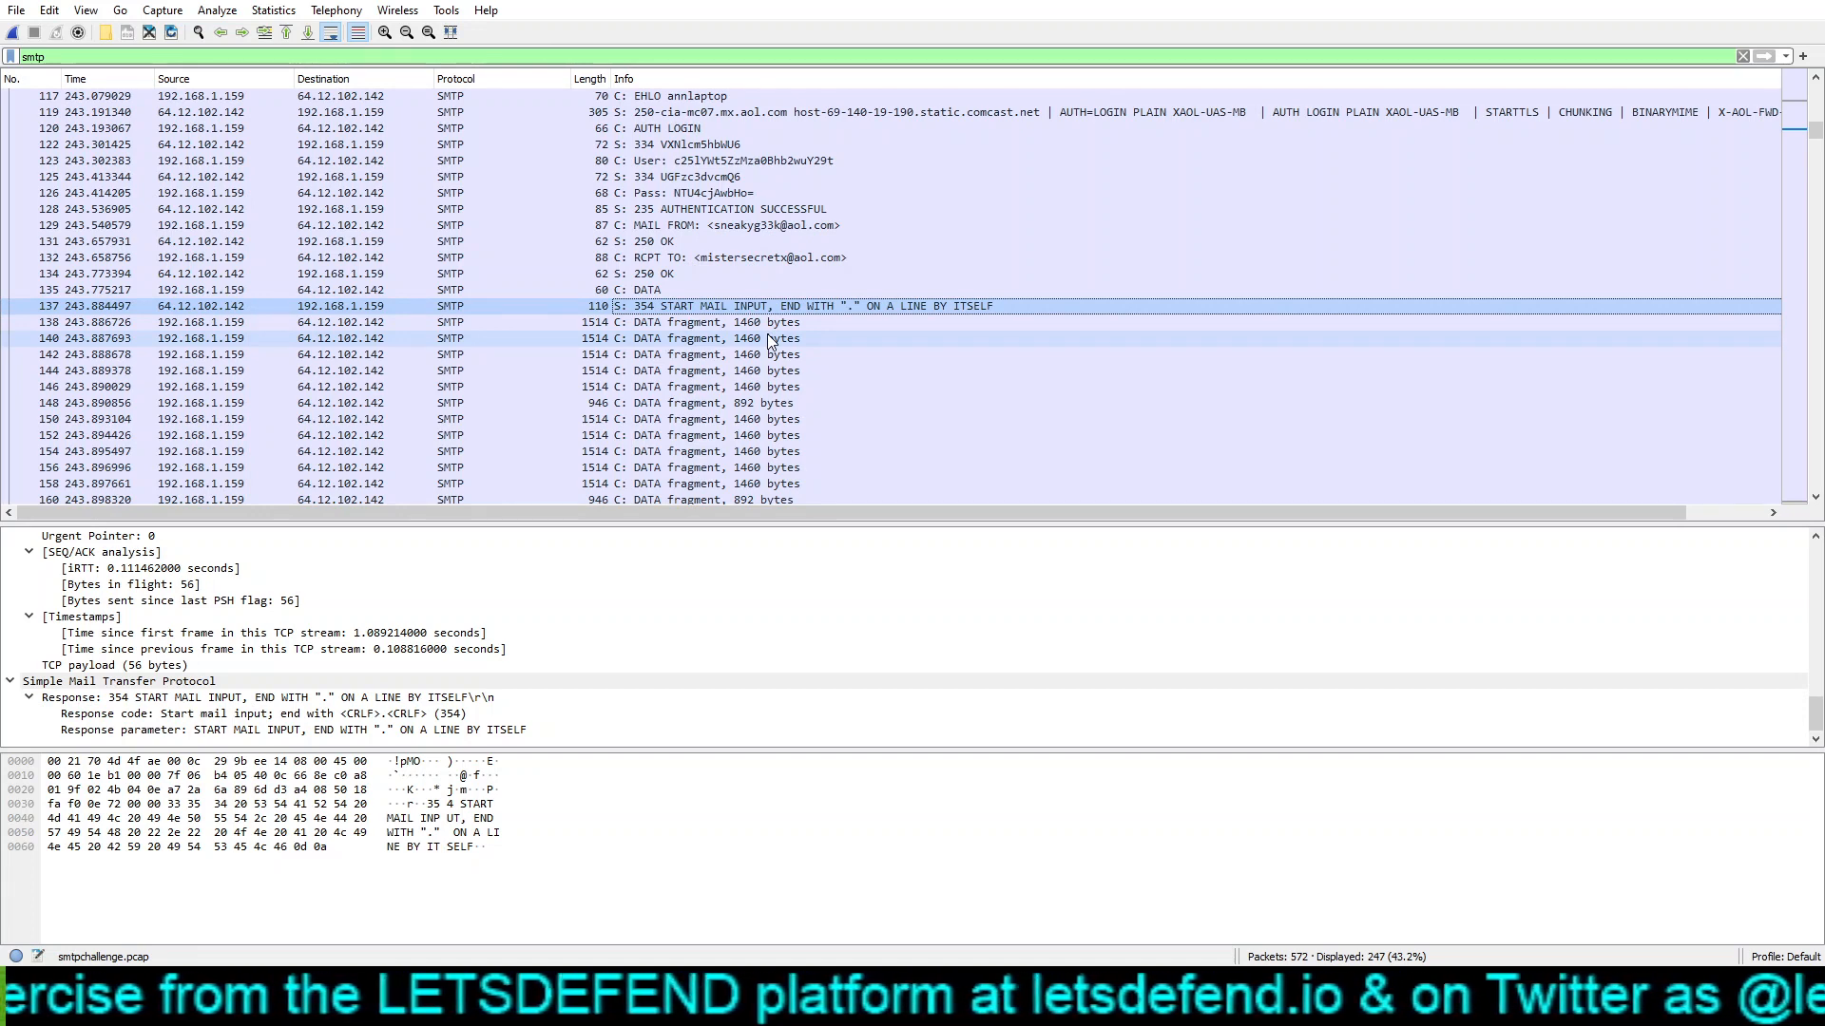
pyautogui.press('Down')
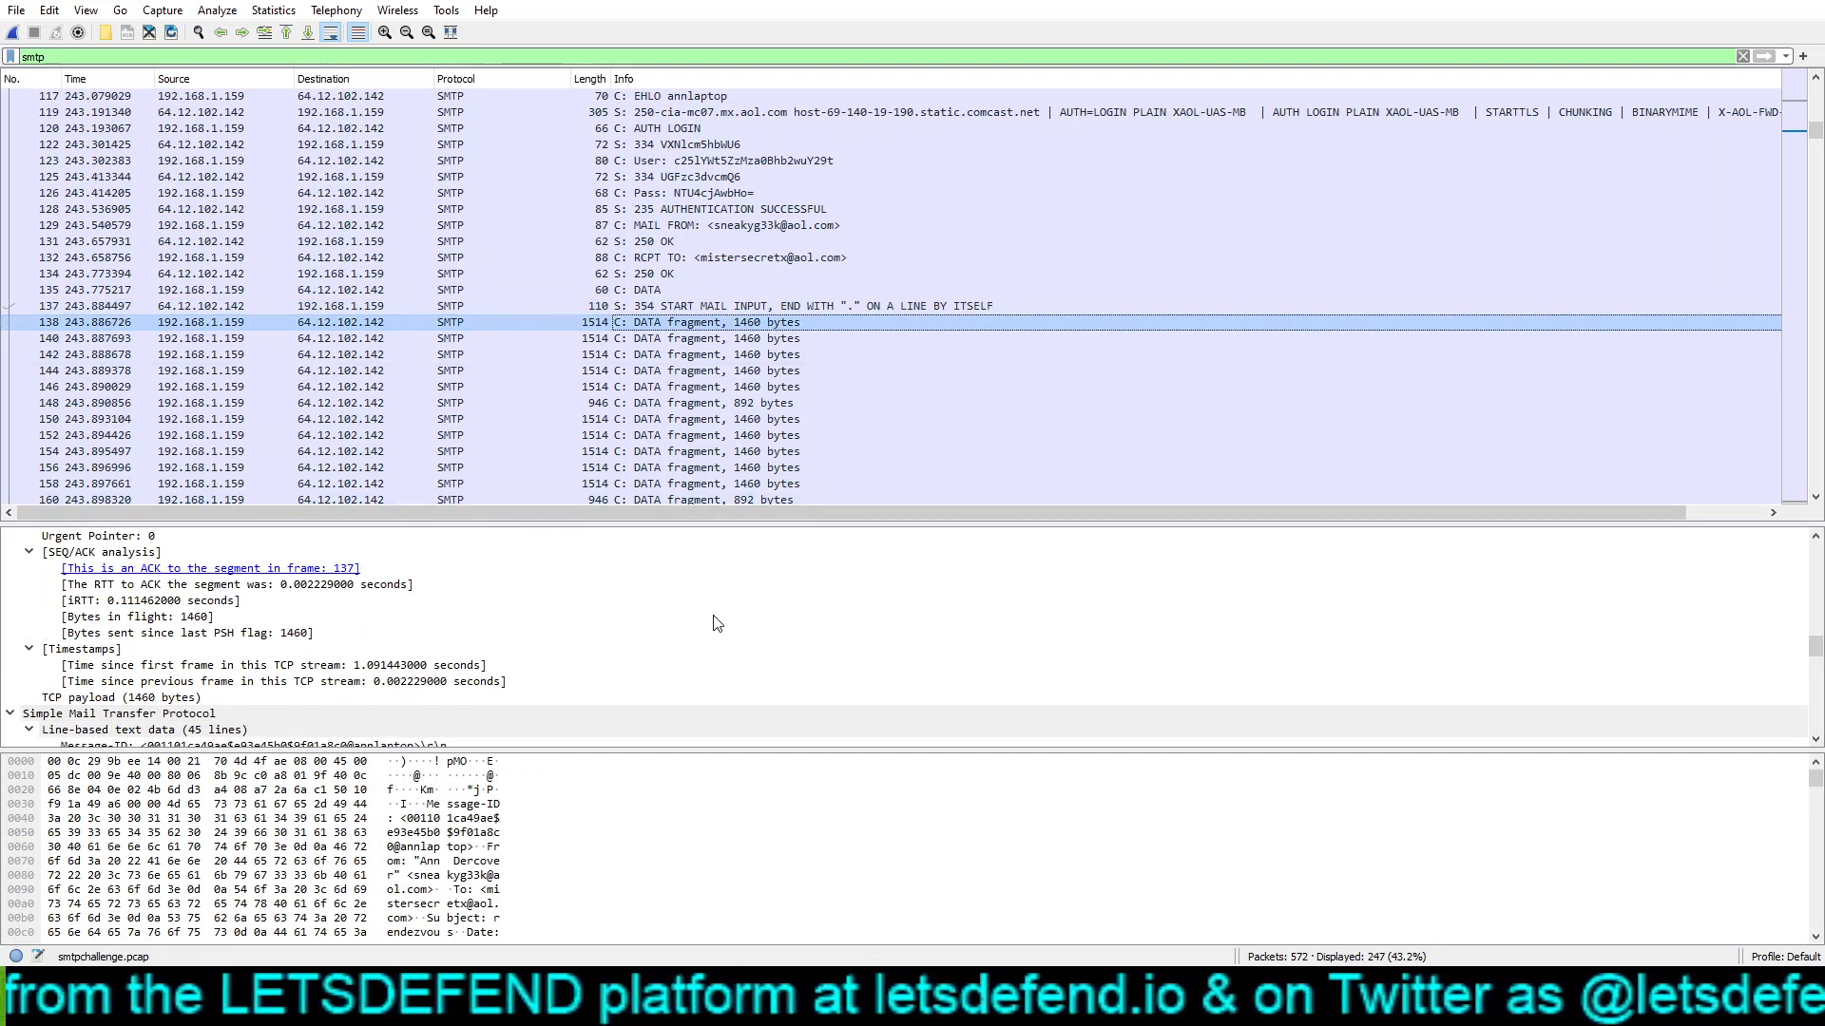
# - Examine the first DATA fragment's bytes and line-based text data, and select its To and Subject header lines
pyautogui.scroll(-18, 593, 891)
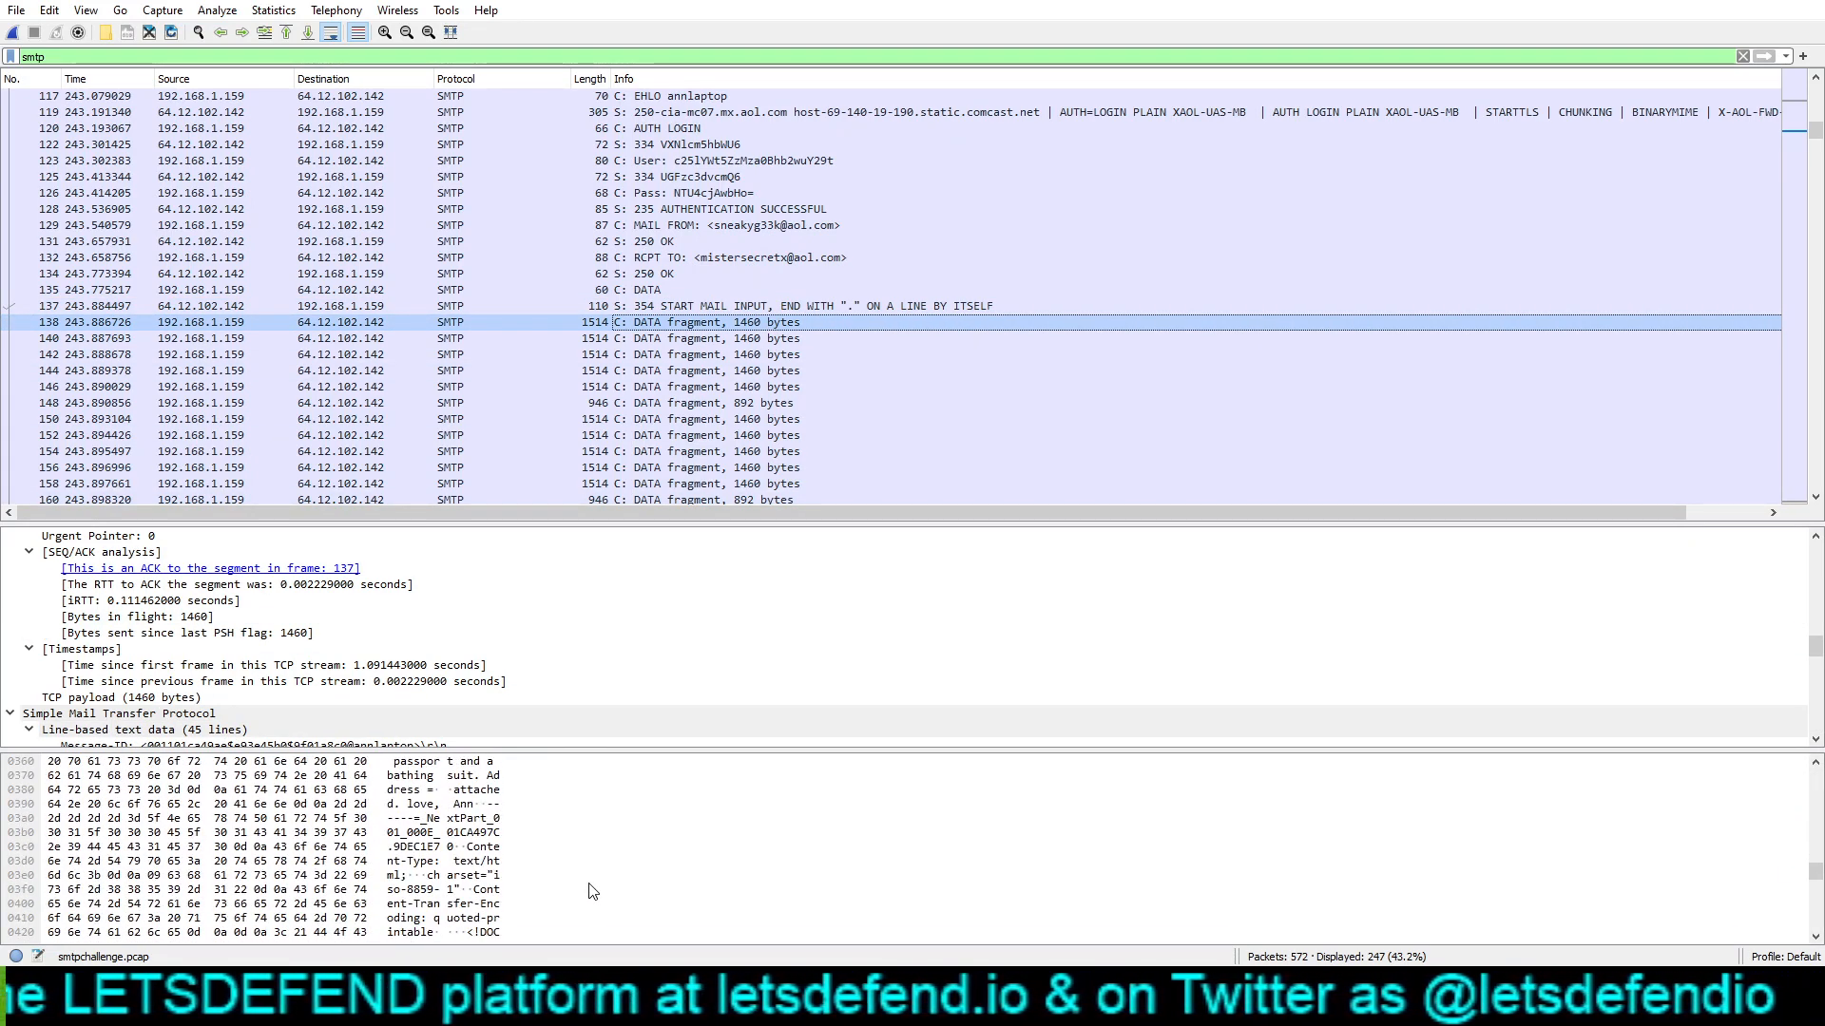
pyautogui.scroll(-9, 593, 890)
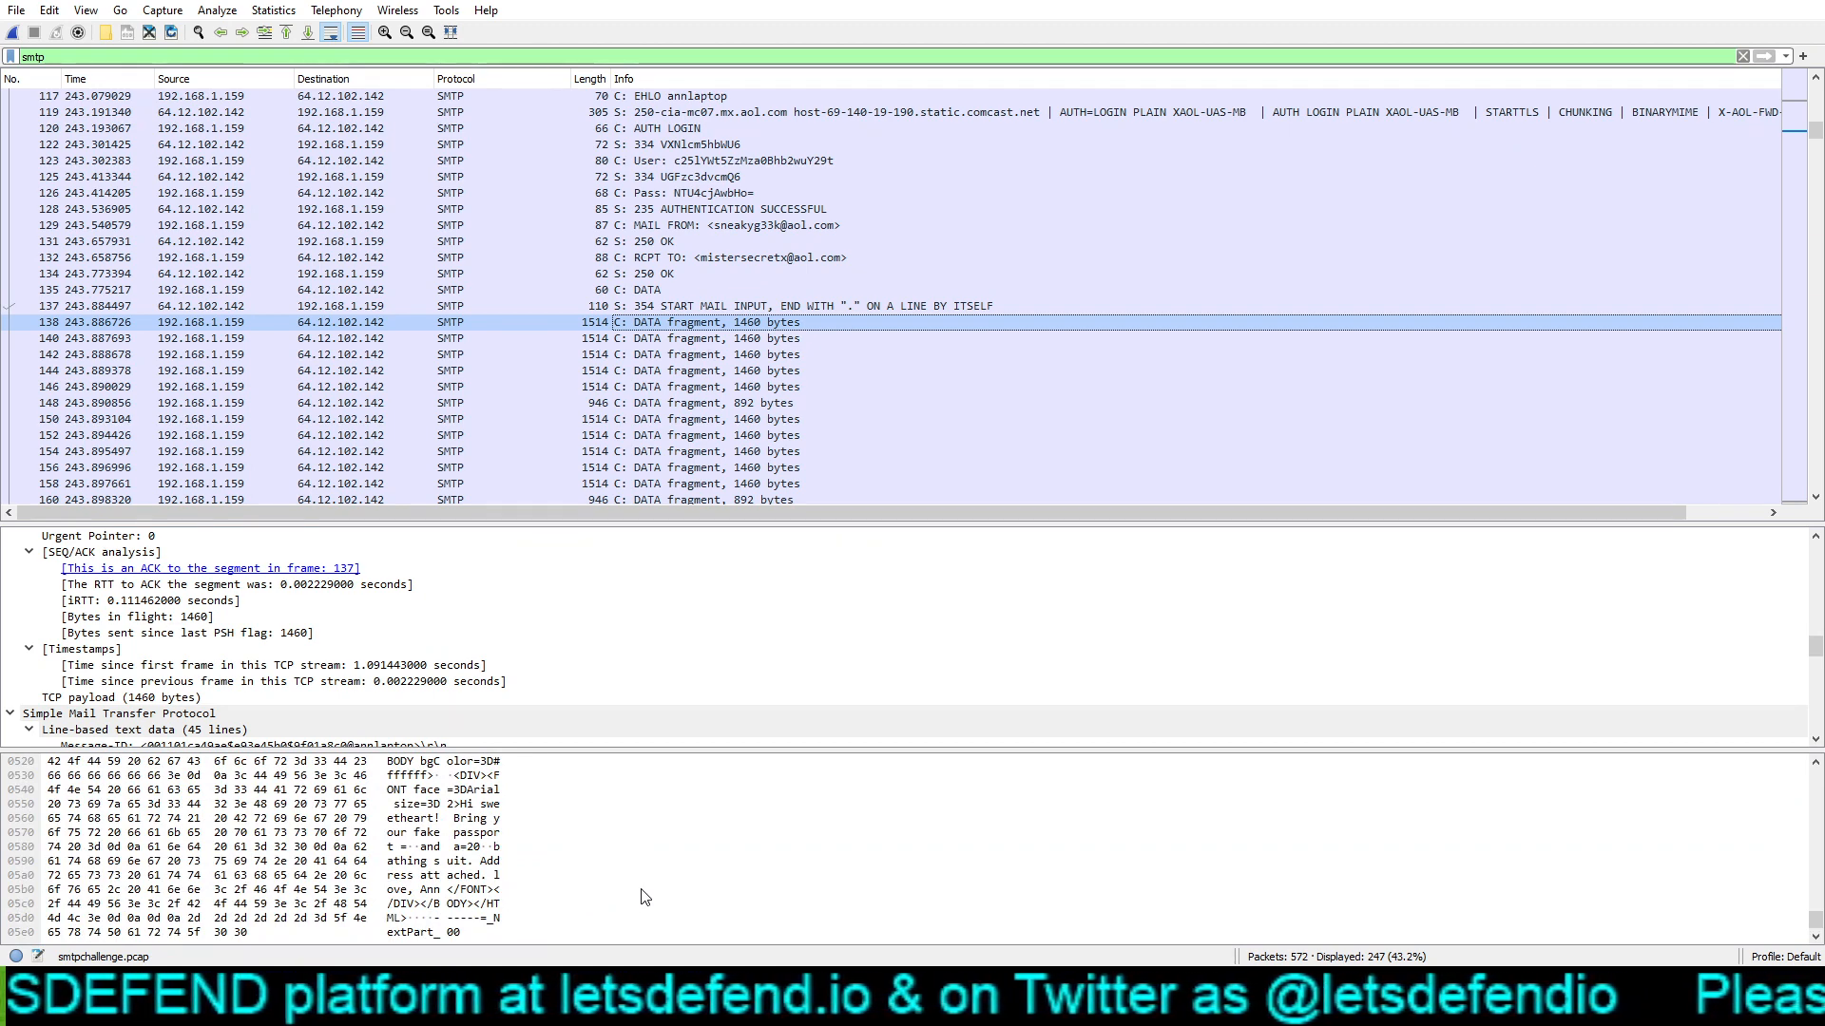
pyautogui.scroll(7, 645, 897)
pyautogui.scroll(-5, 546, 616)
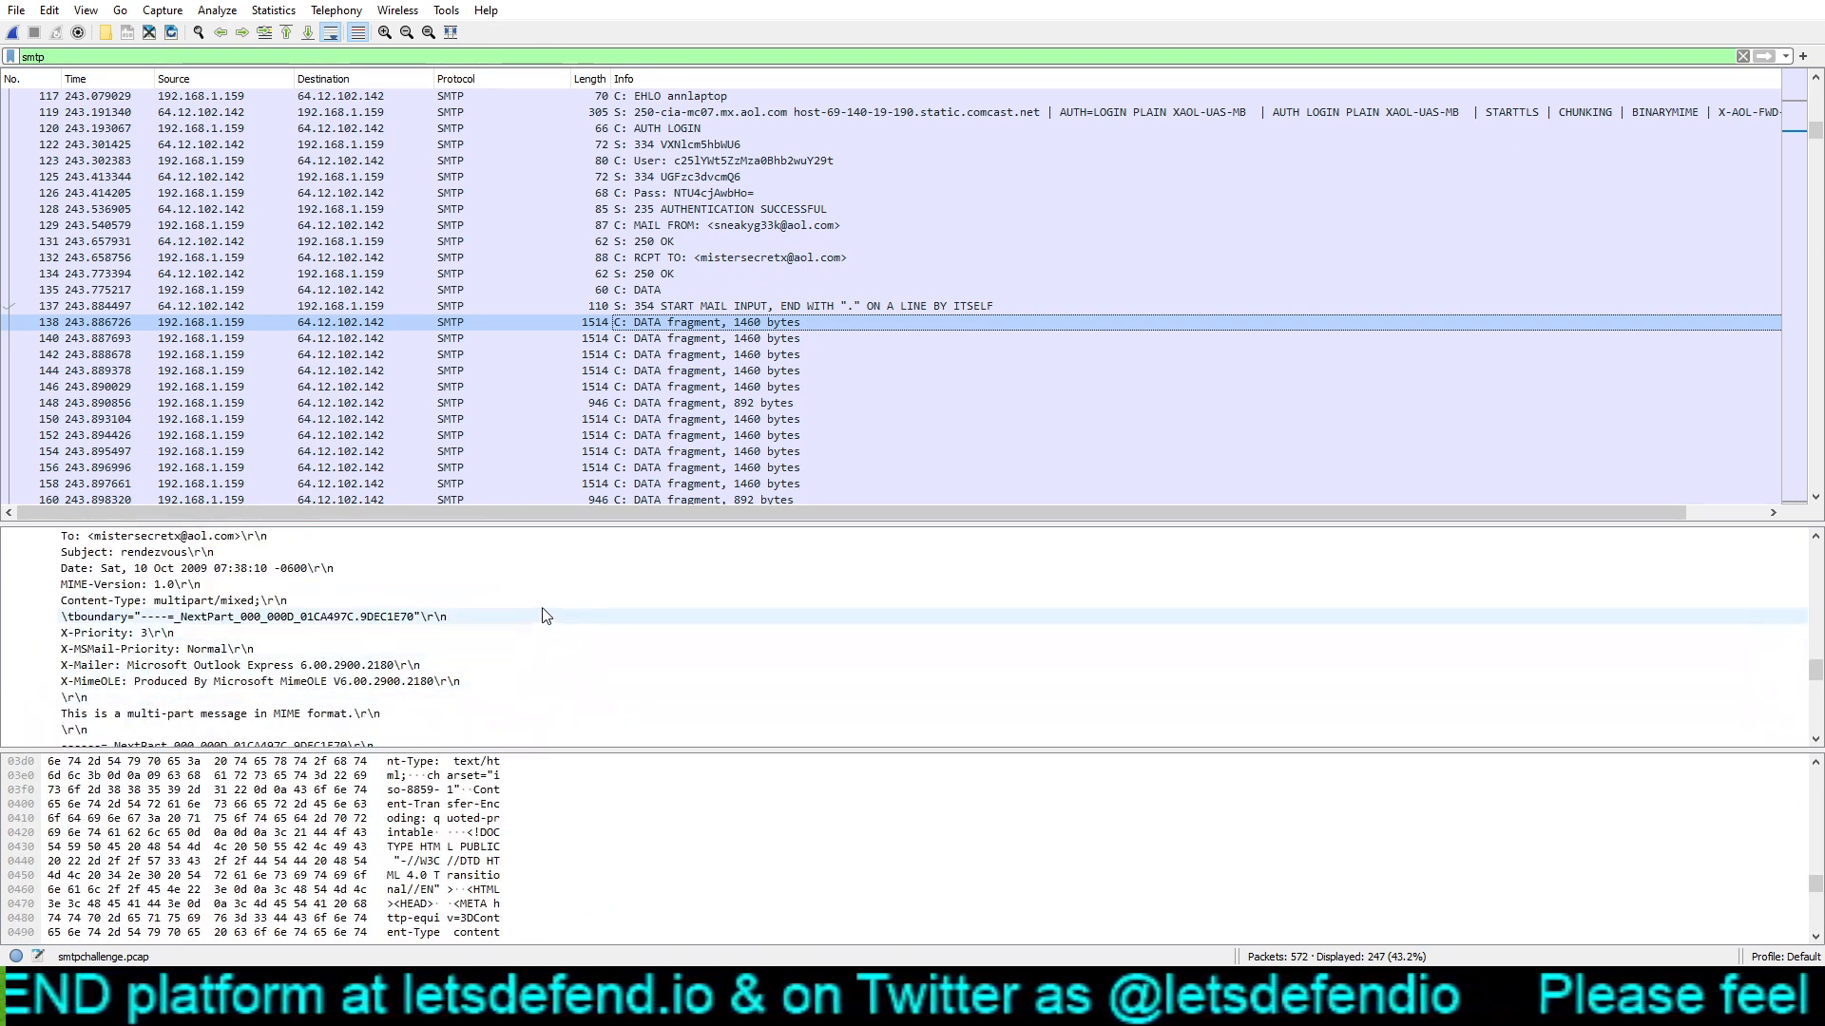
pyautogui.scroll(3, 475, 570)
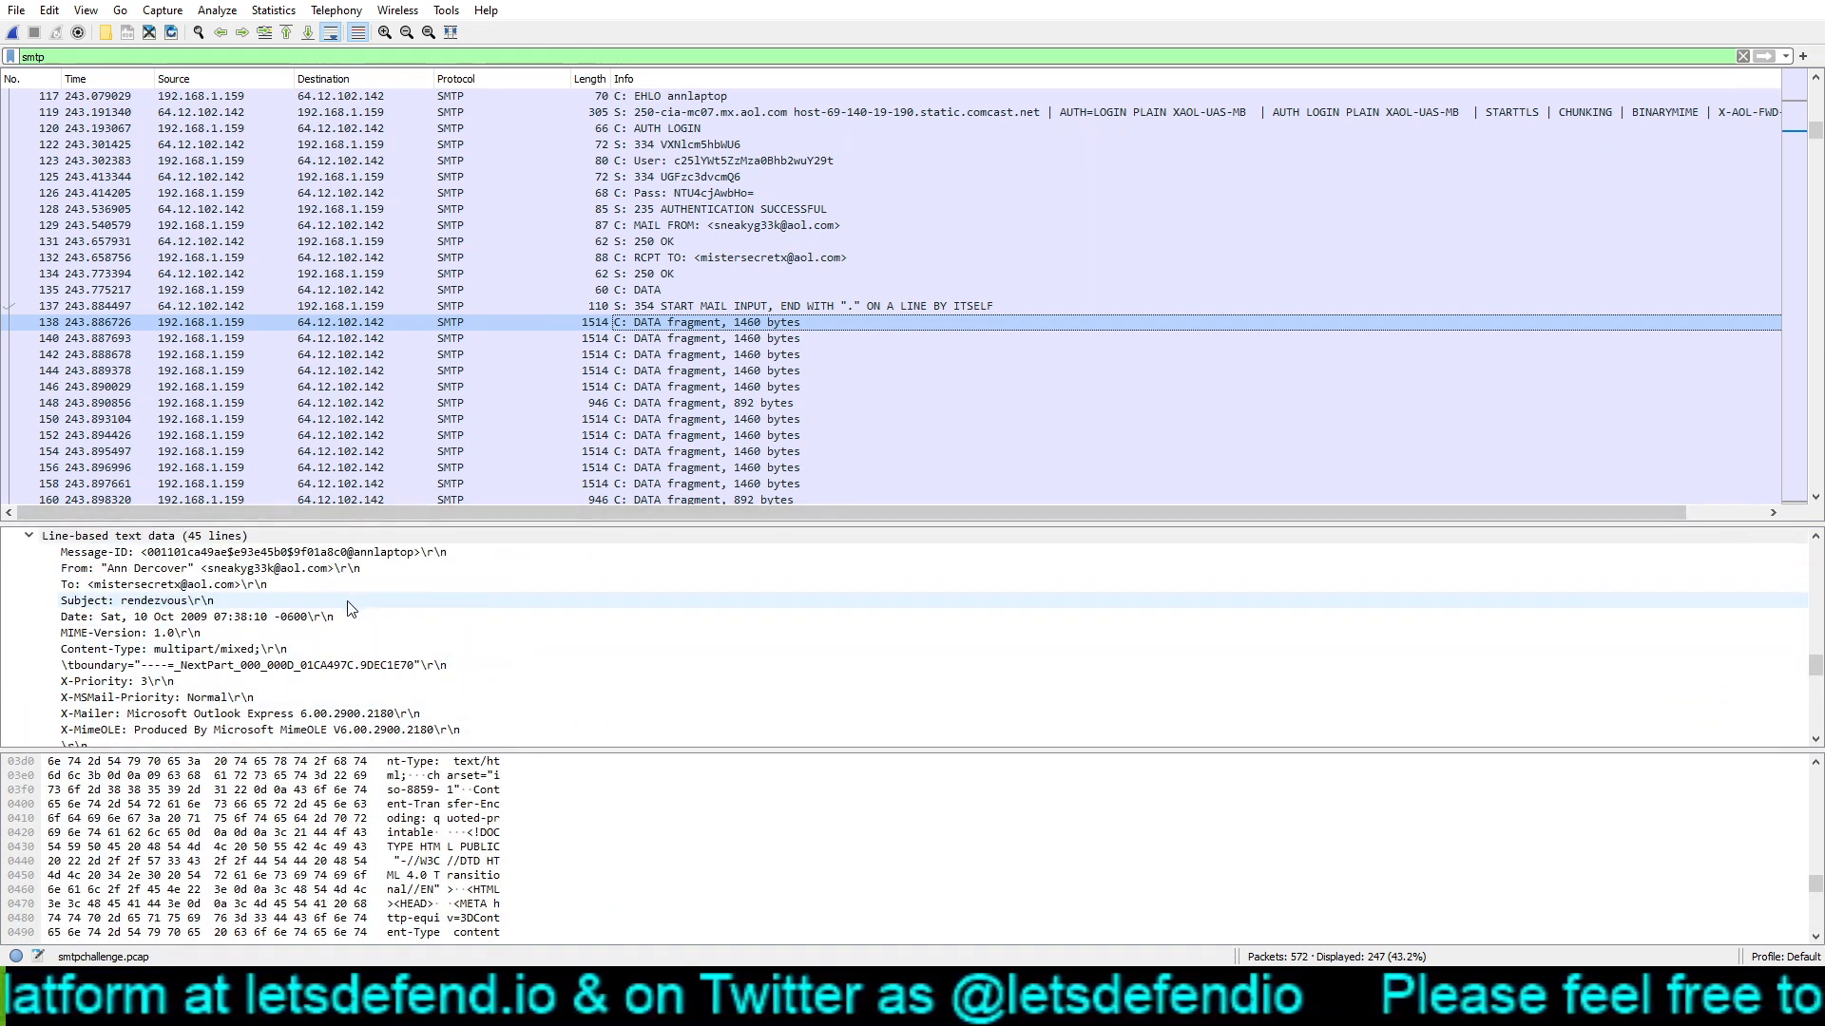
pyautogui.click(150, 586)
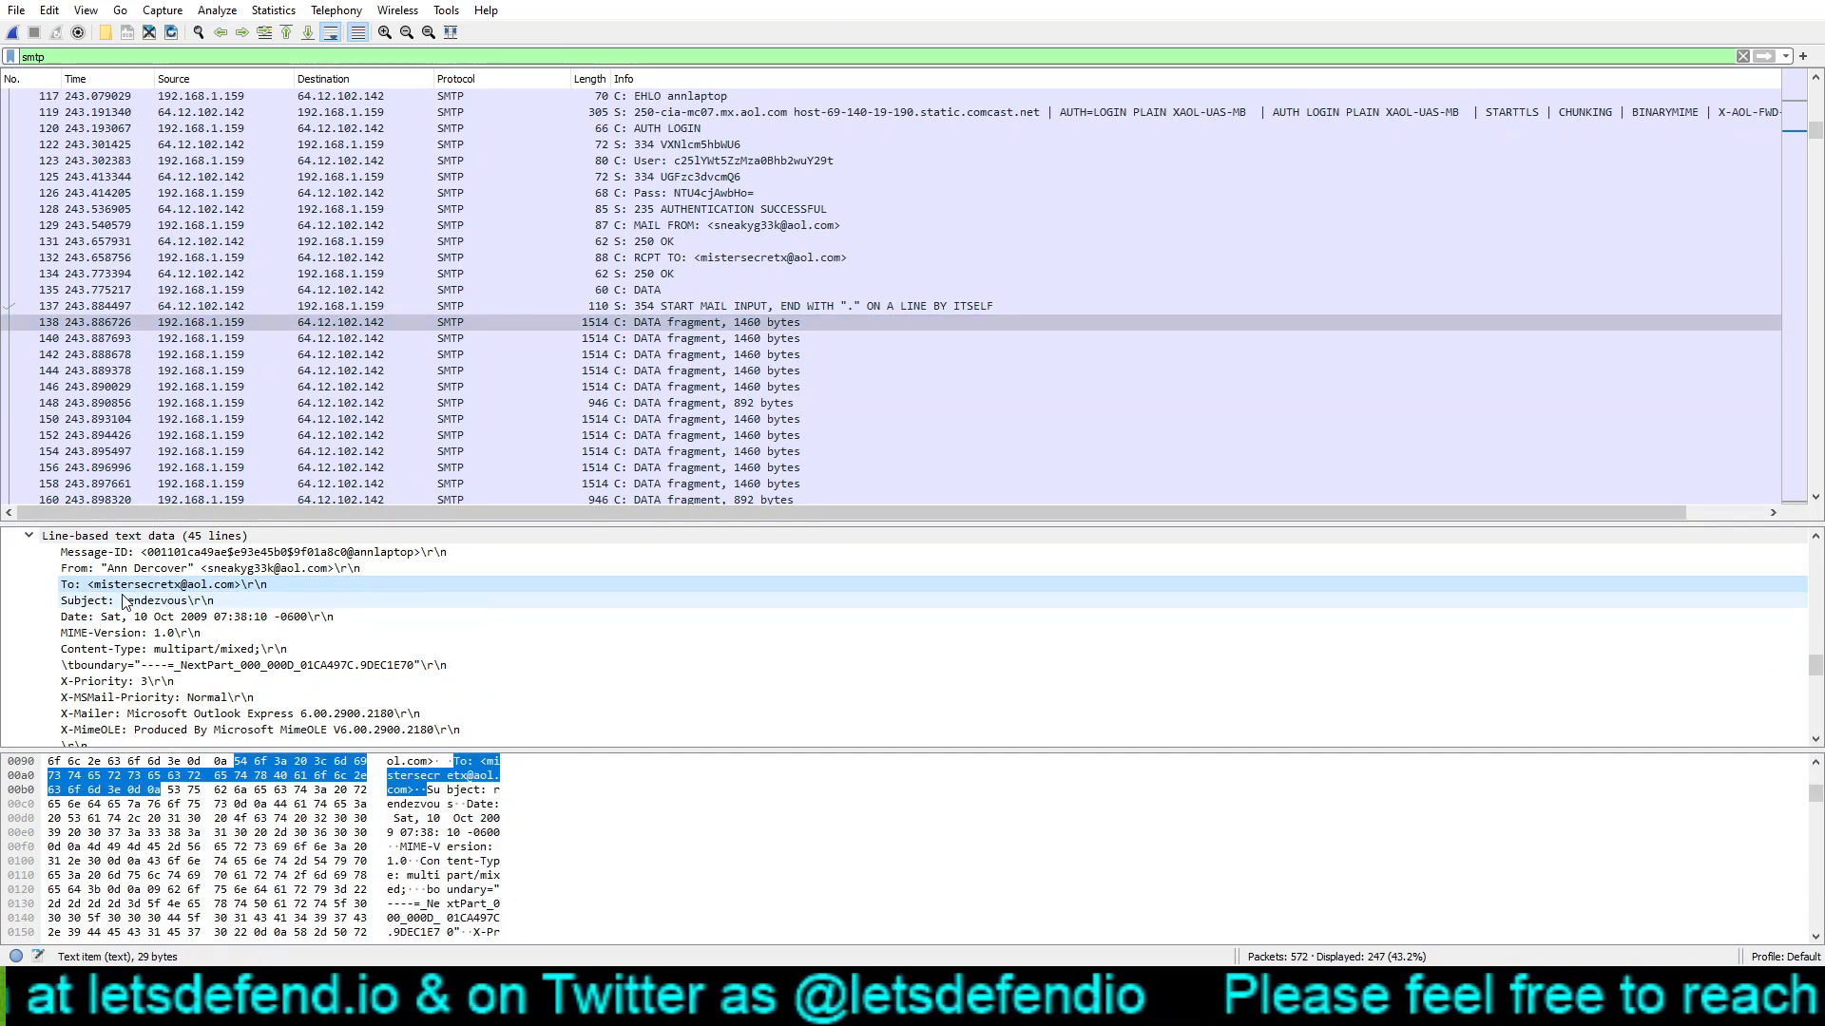
pyautogui.click(200, 599)
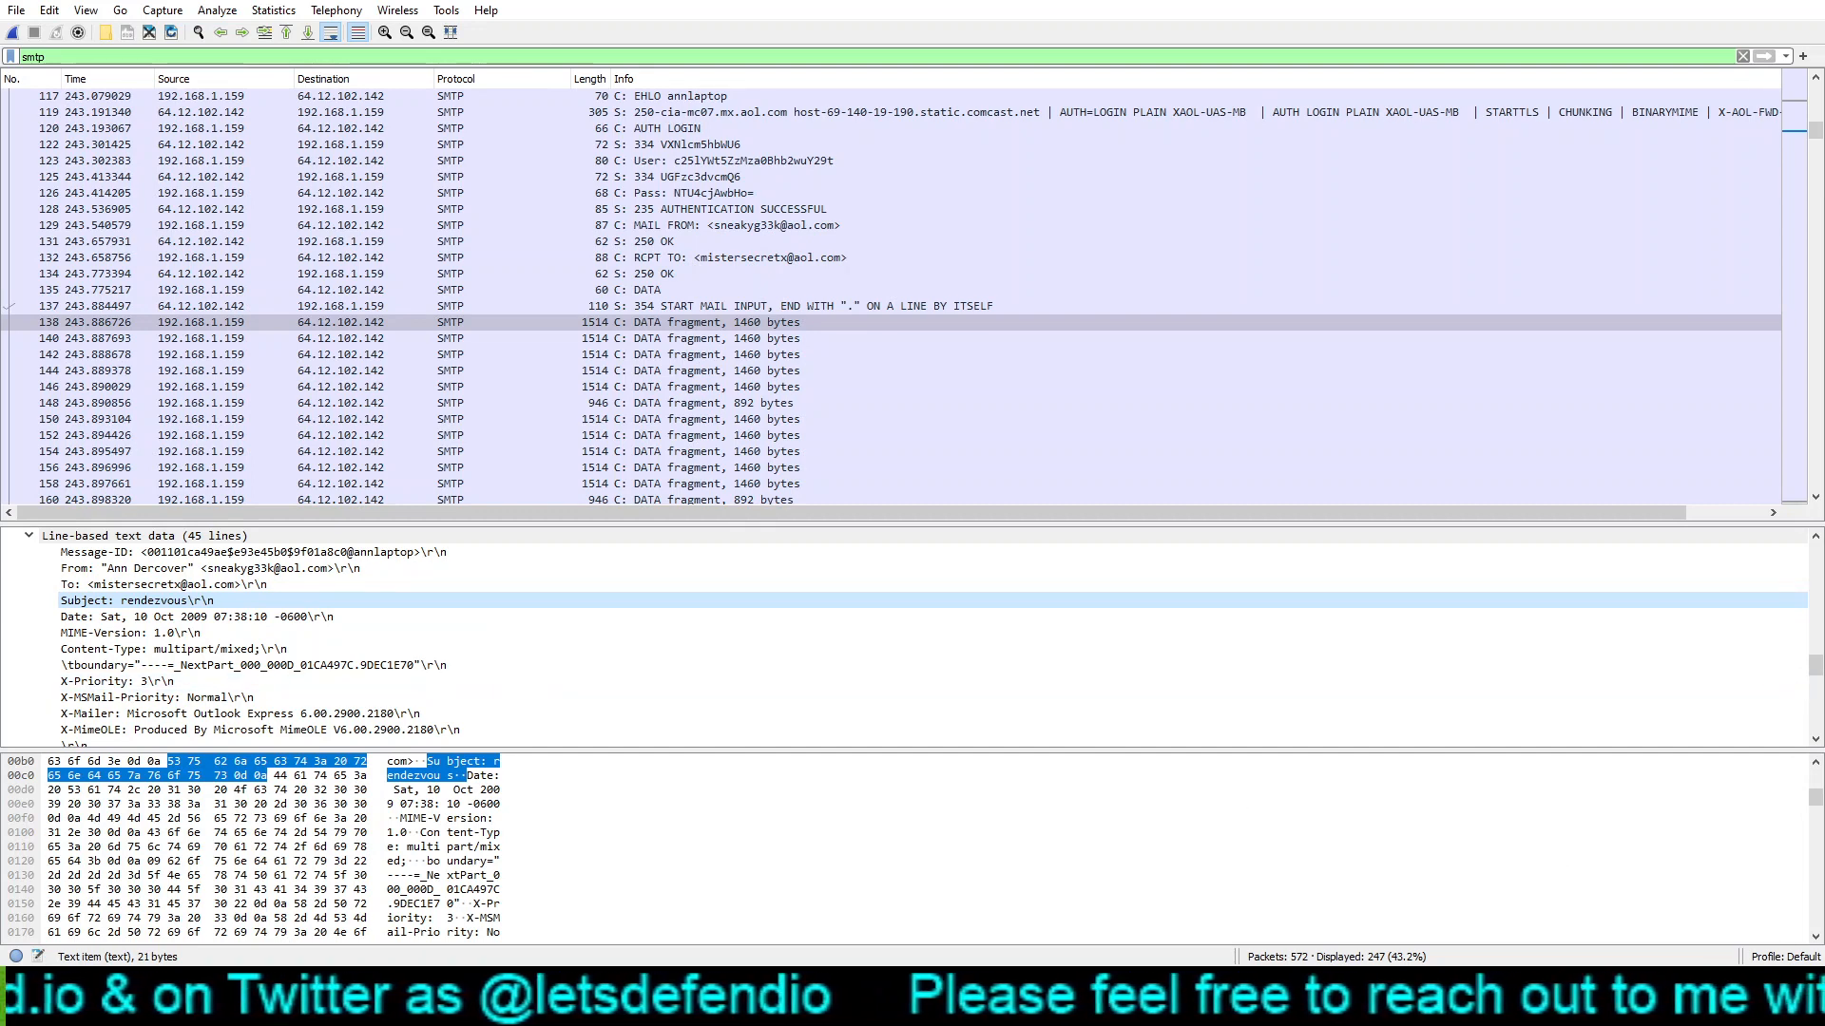
# - Read the fragment's plain-text and HTML message body through to its end and select the reassembled DATA reference
pyautogui.hotkey('alt', 'Tab')
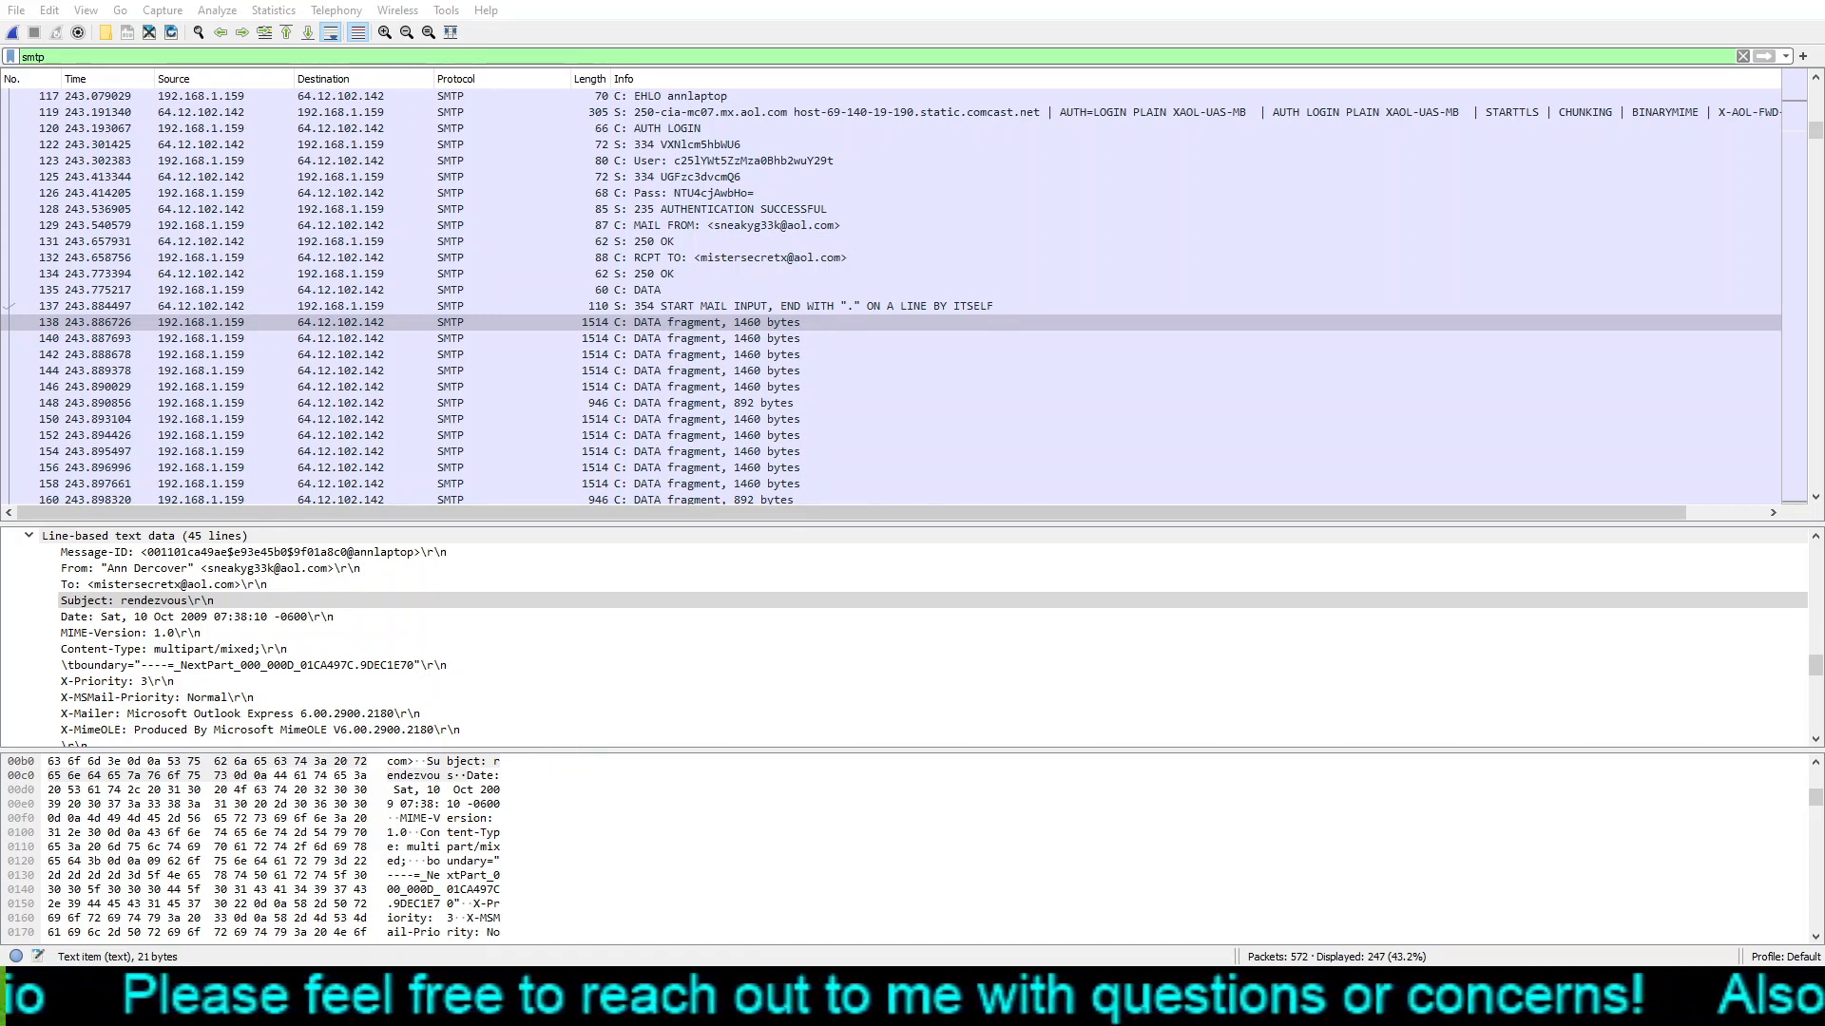
pyautogui.scroll(-3, 903, 637)
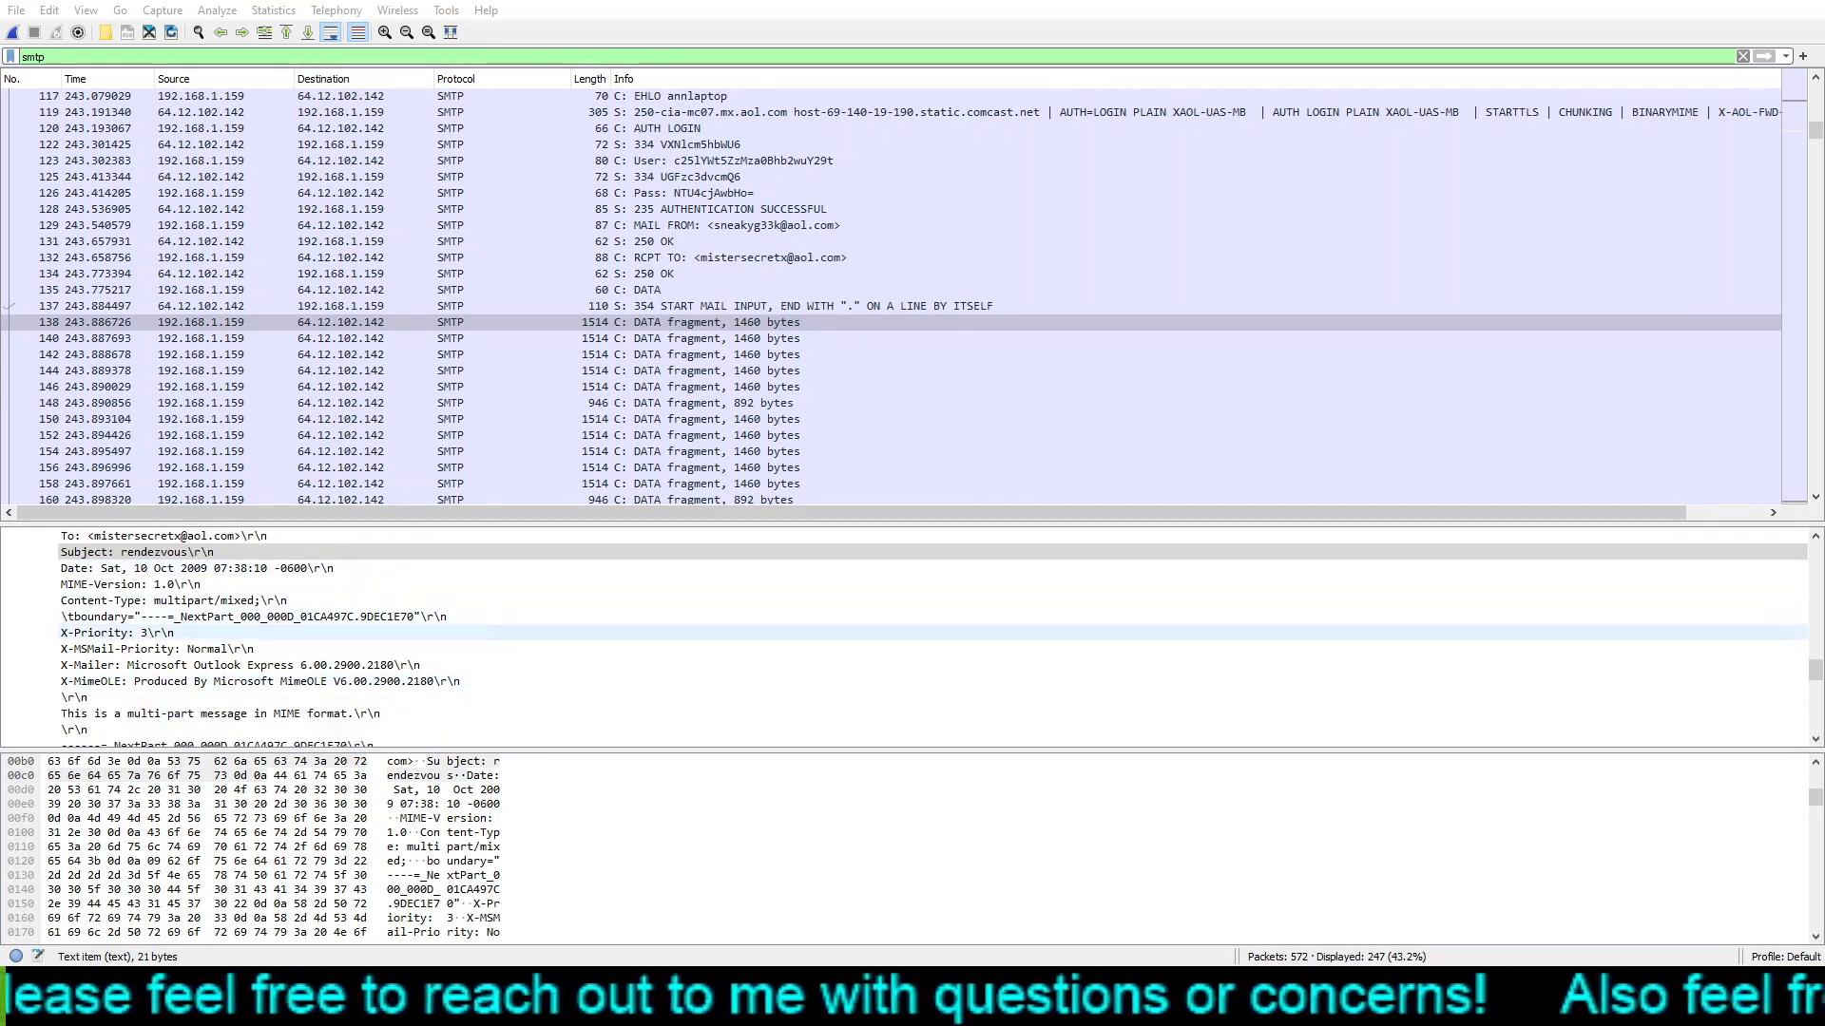
pyautogui.scroll(-3, 903, 637)
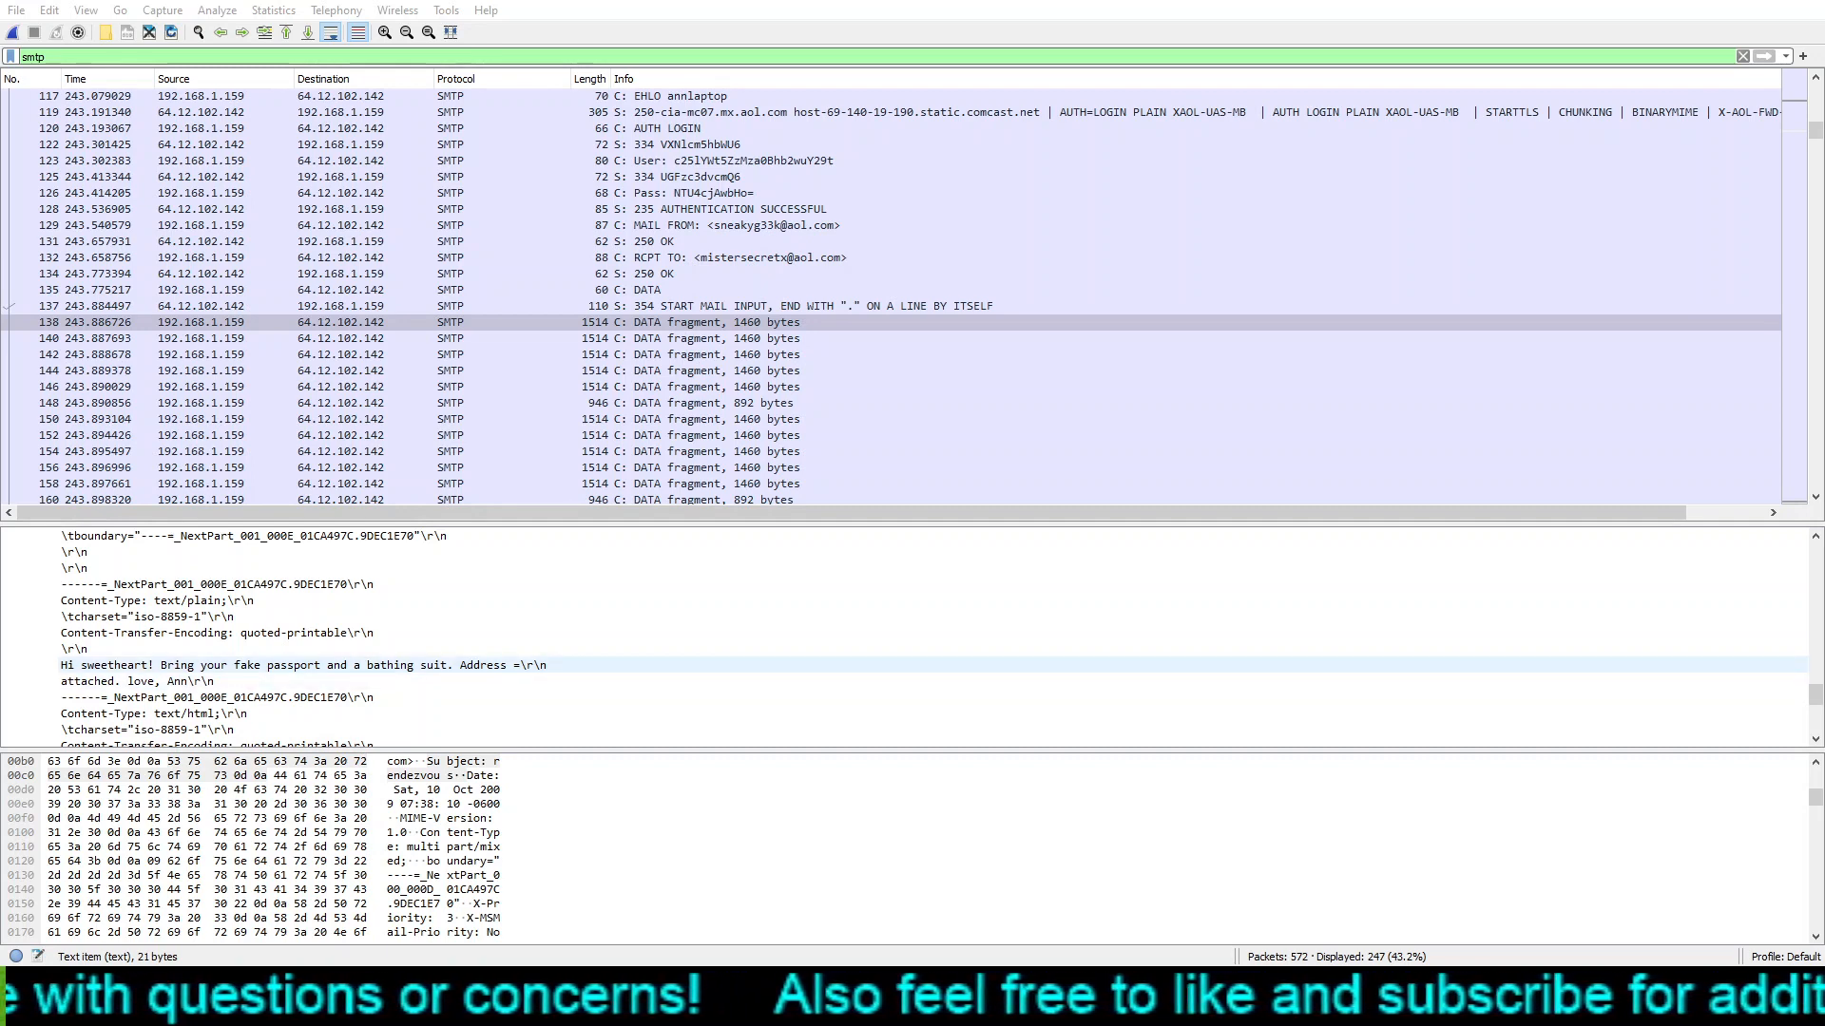
pyautogui.scroll(-3, 912, 637)
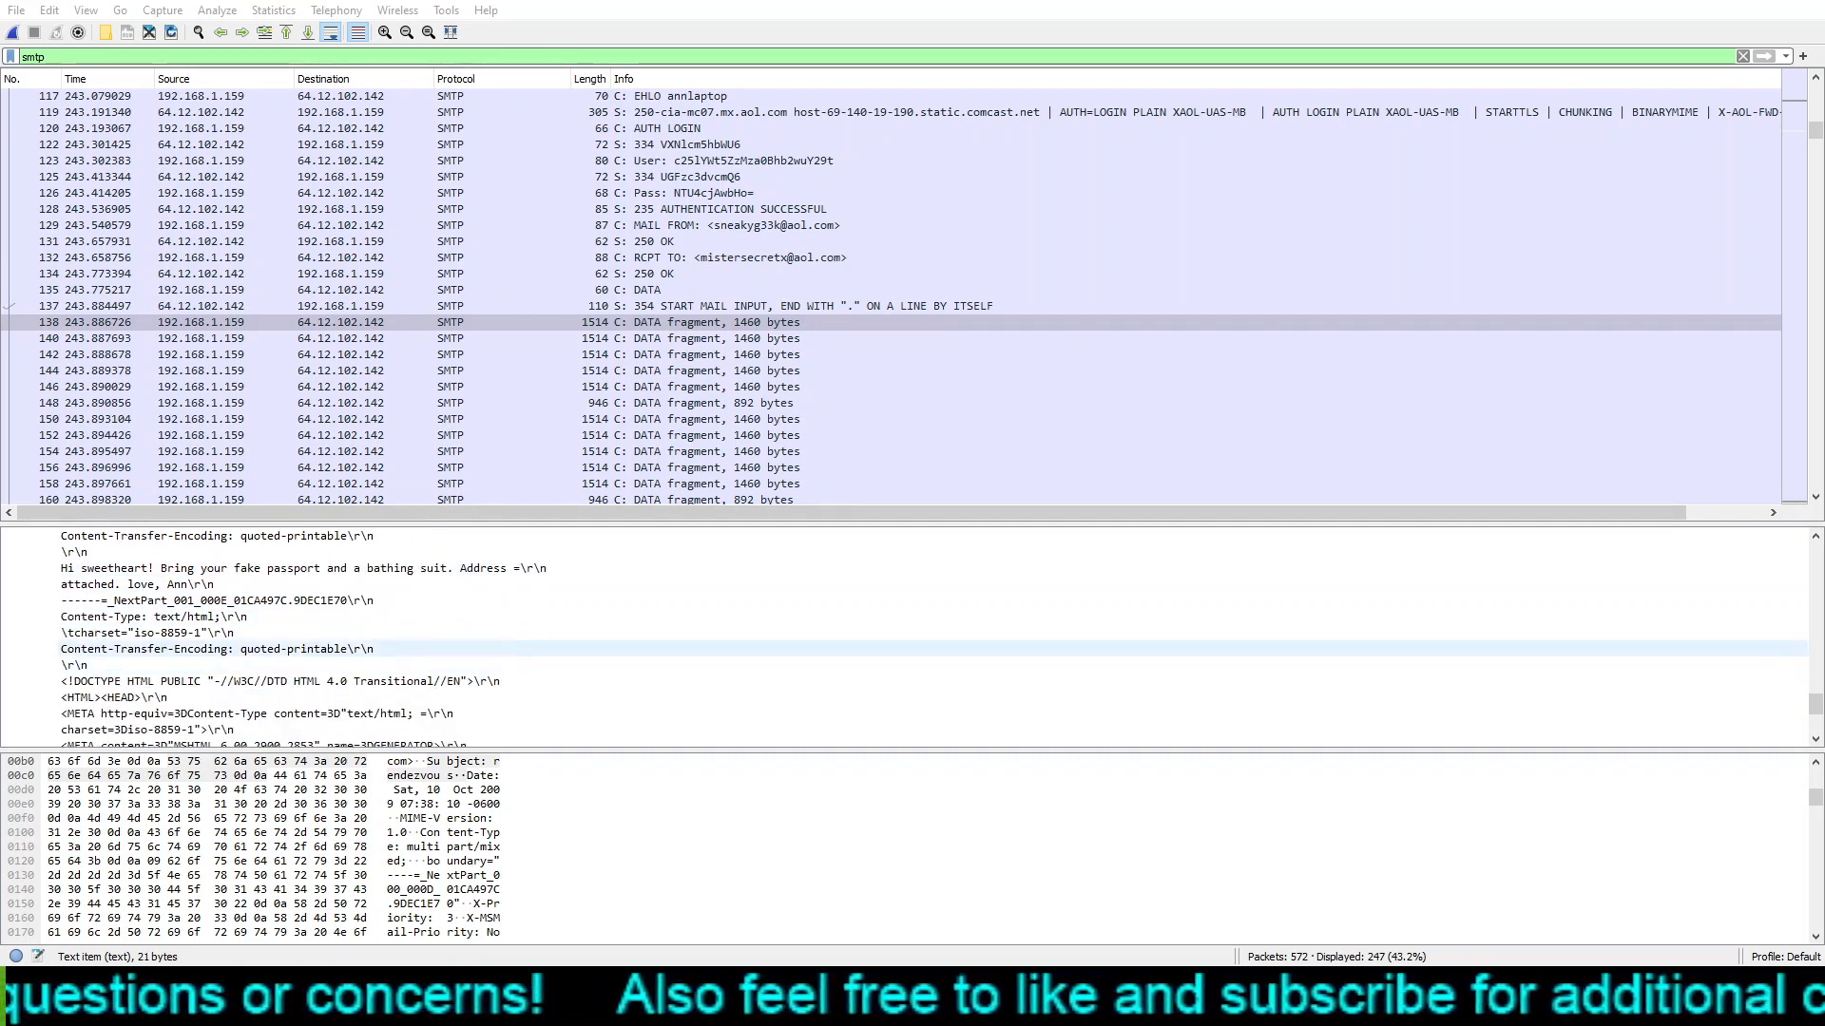
pyautogui.scroll(-3, 912, 637)
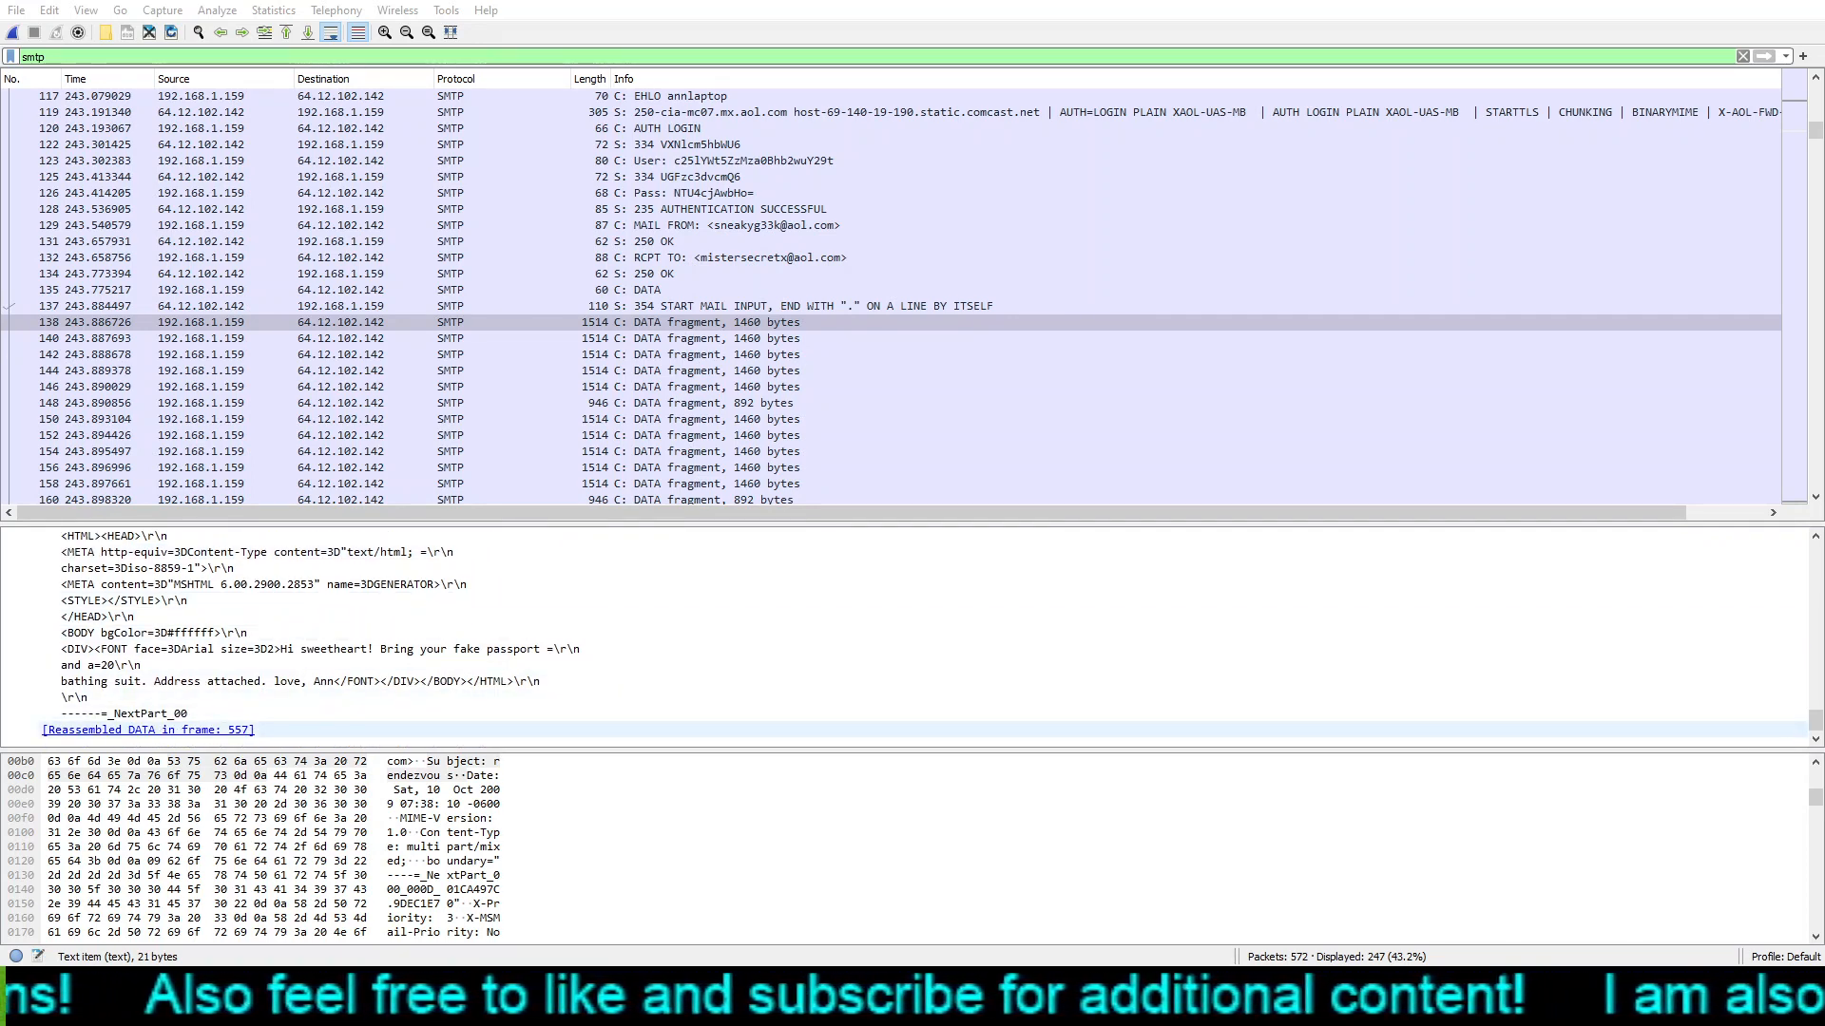
pyautogui.click(499, 730)
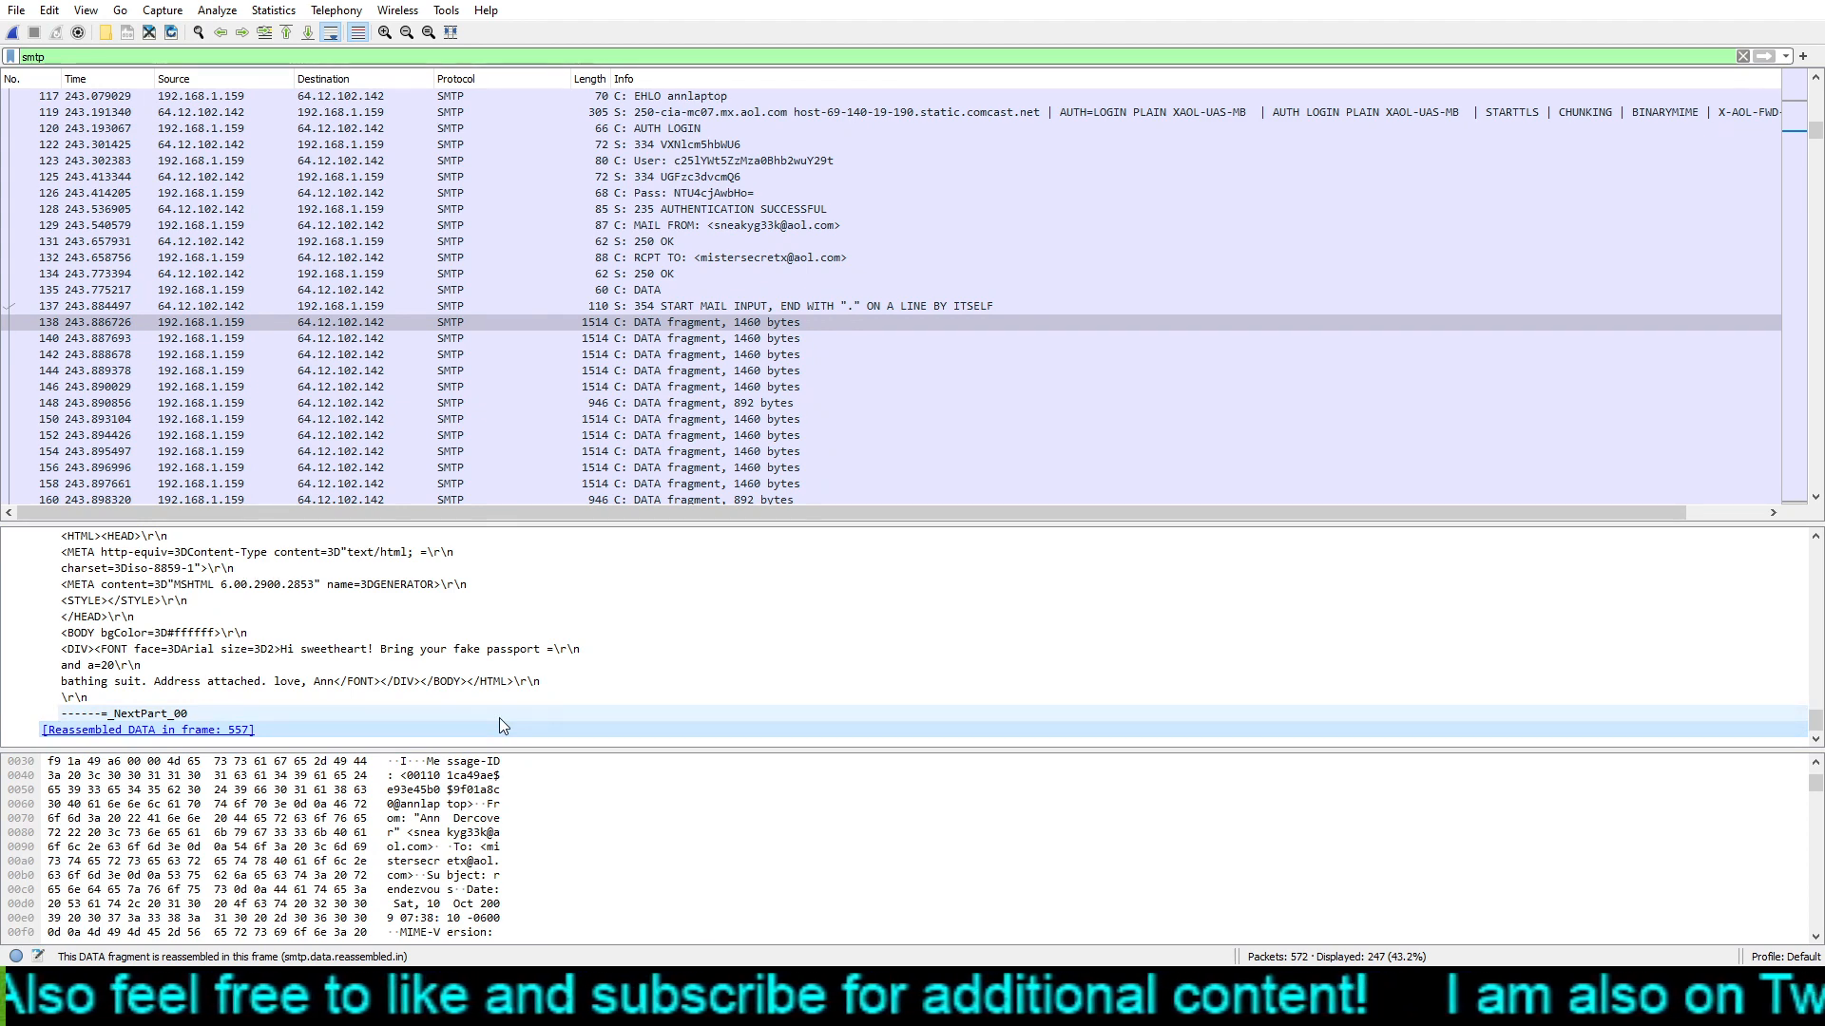
# - Follow the TCP stream of packet 138 and highlight the sender and recipient command lines in the conversation
pyautogui.click(702, 324)
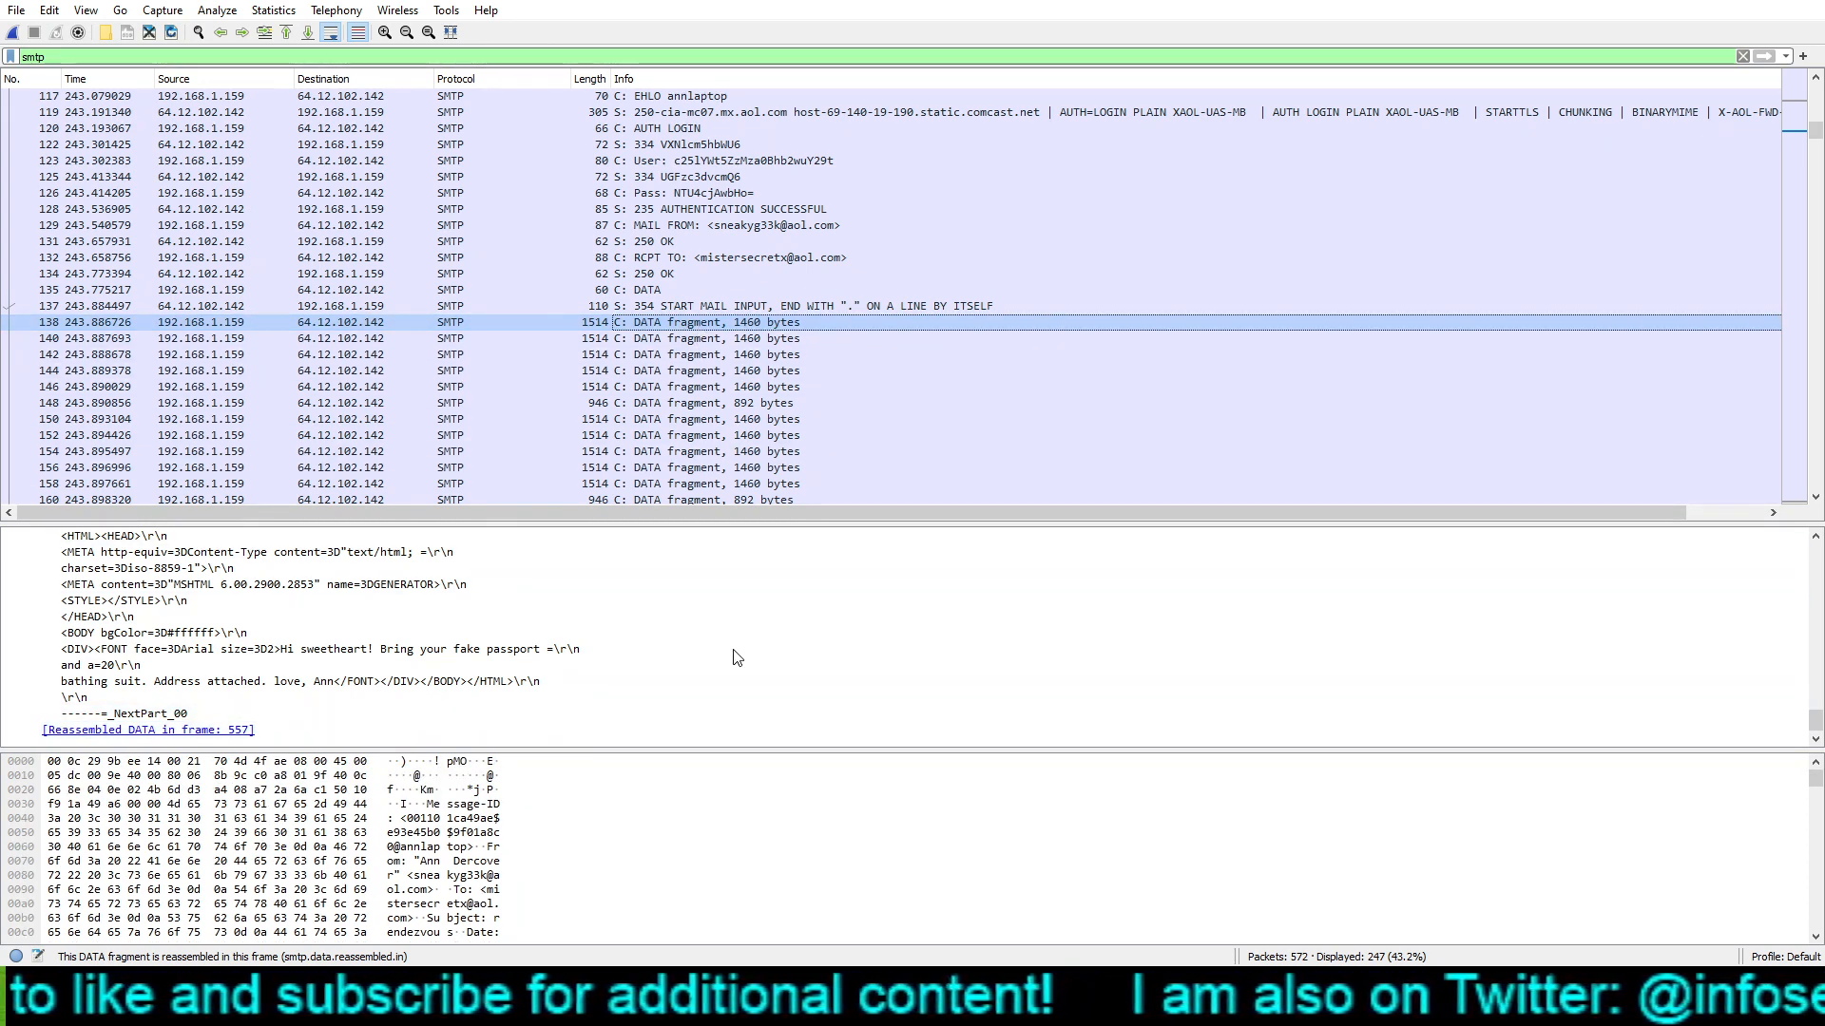
pyautogui.click(985, 581)
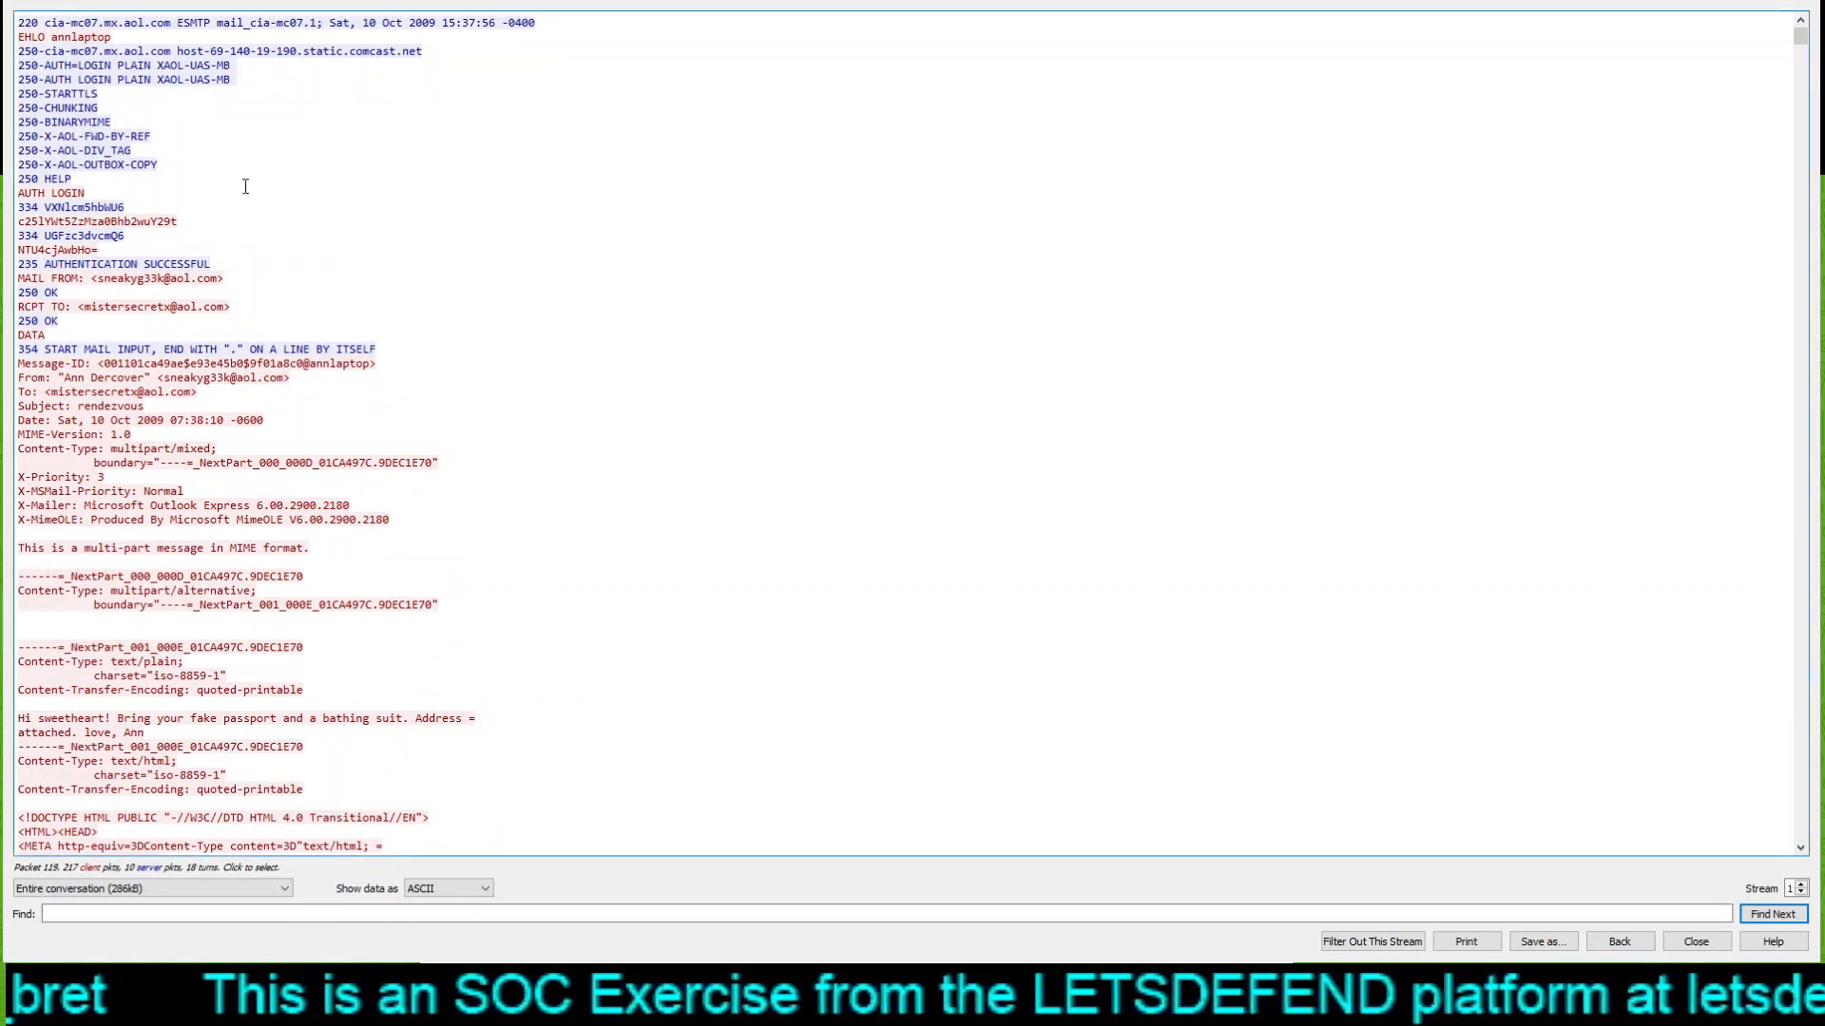
pyautogui.scroll(-1, 453, 153)
pyautogui.scroll(1, 453, 153)
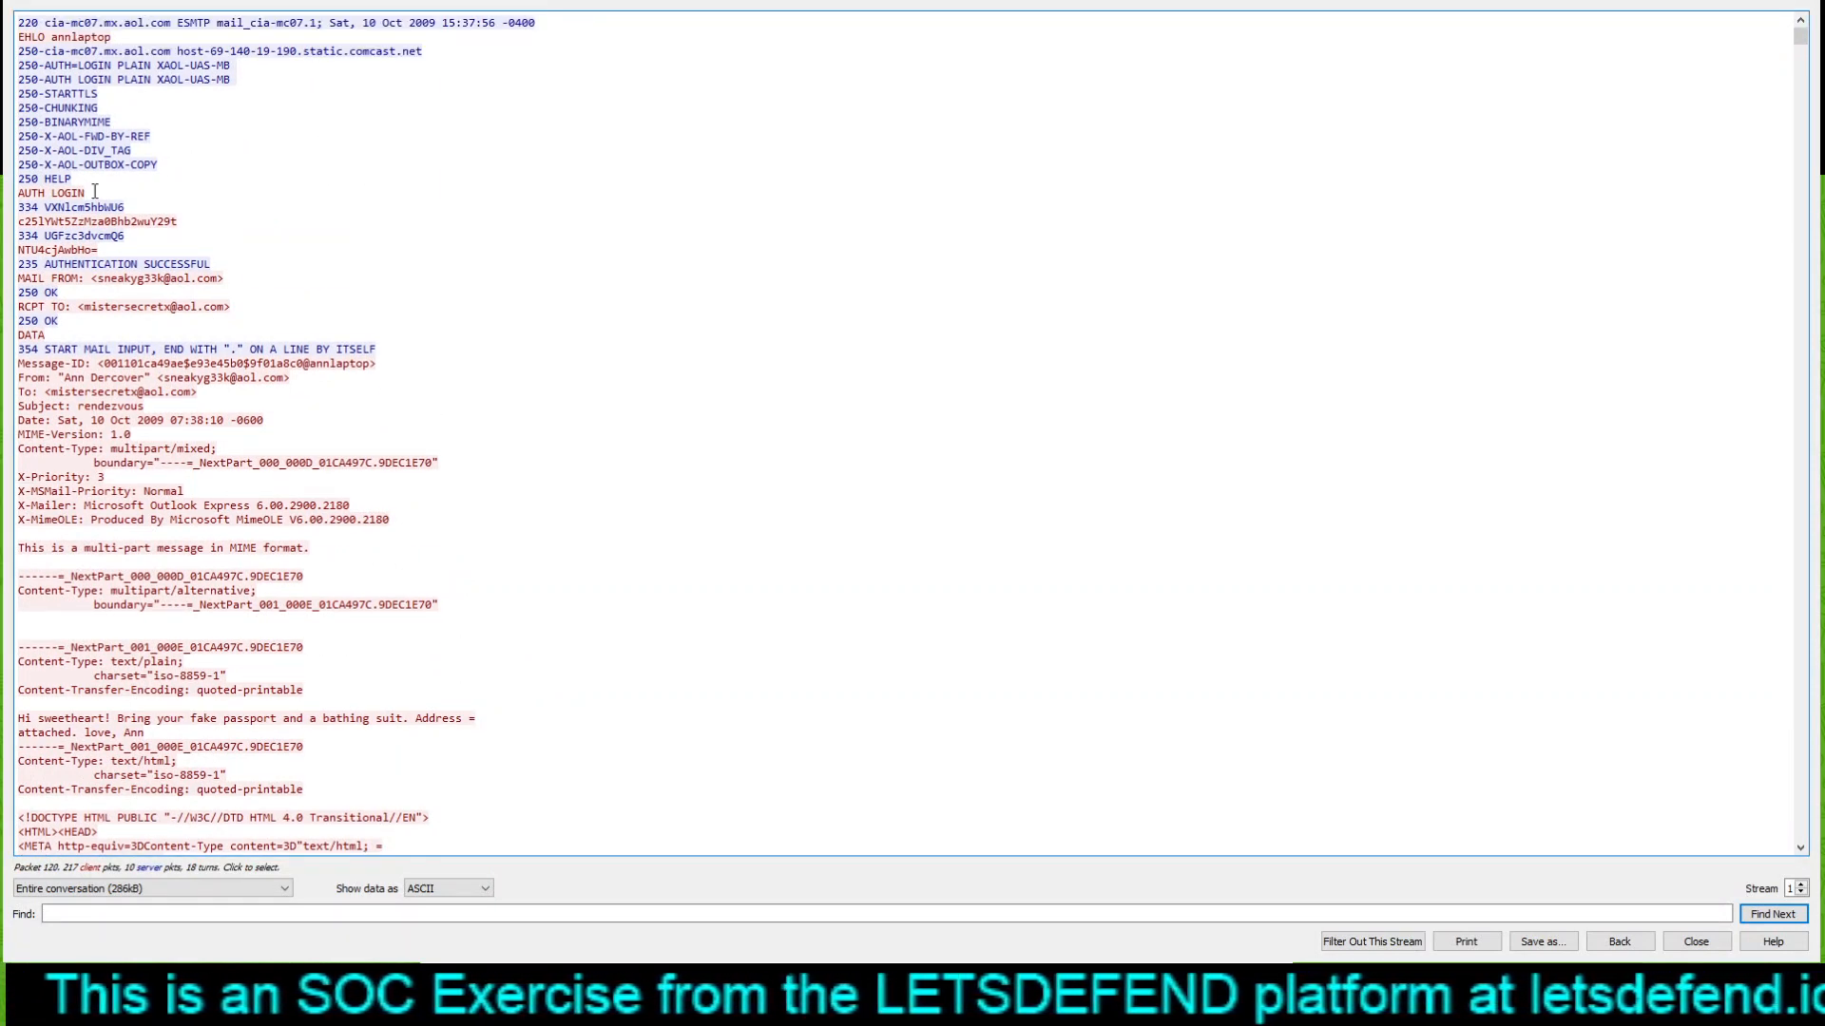
pyautogui.moveTo(253, 310); pyautogui.dragTo(7, 277)
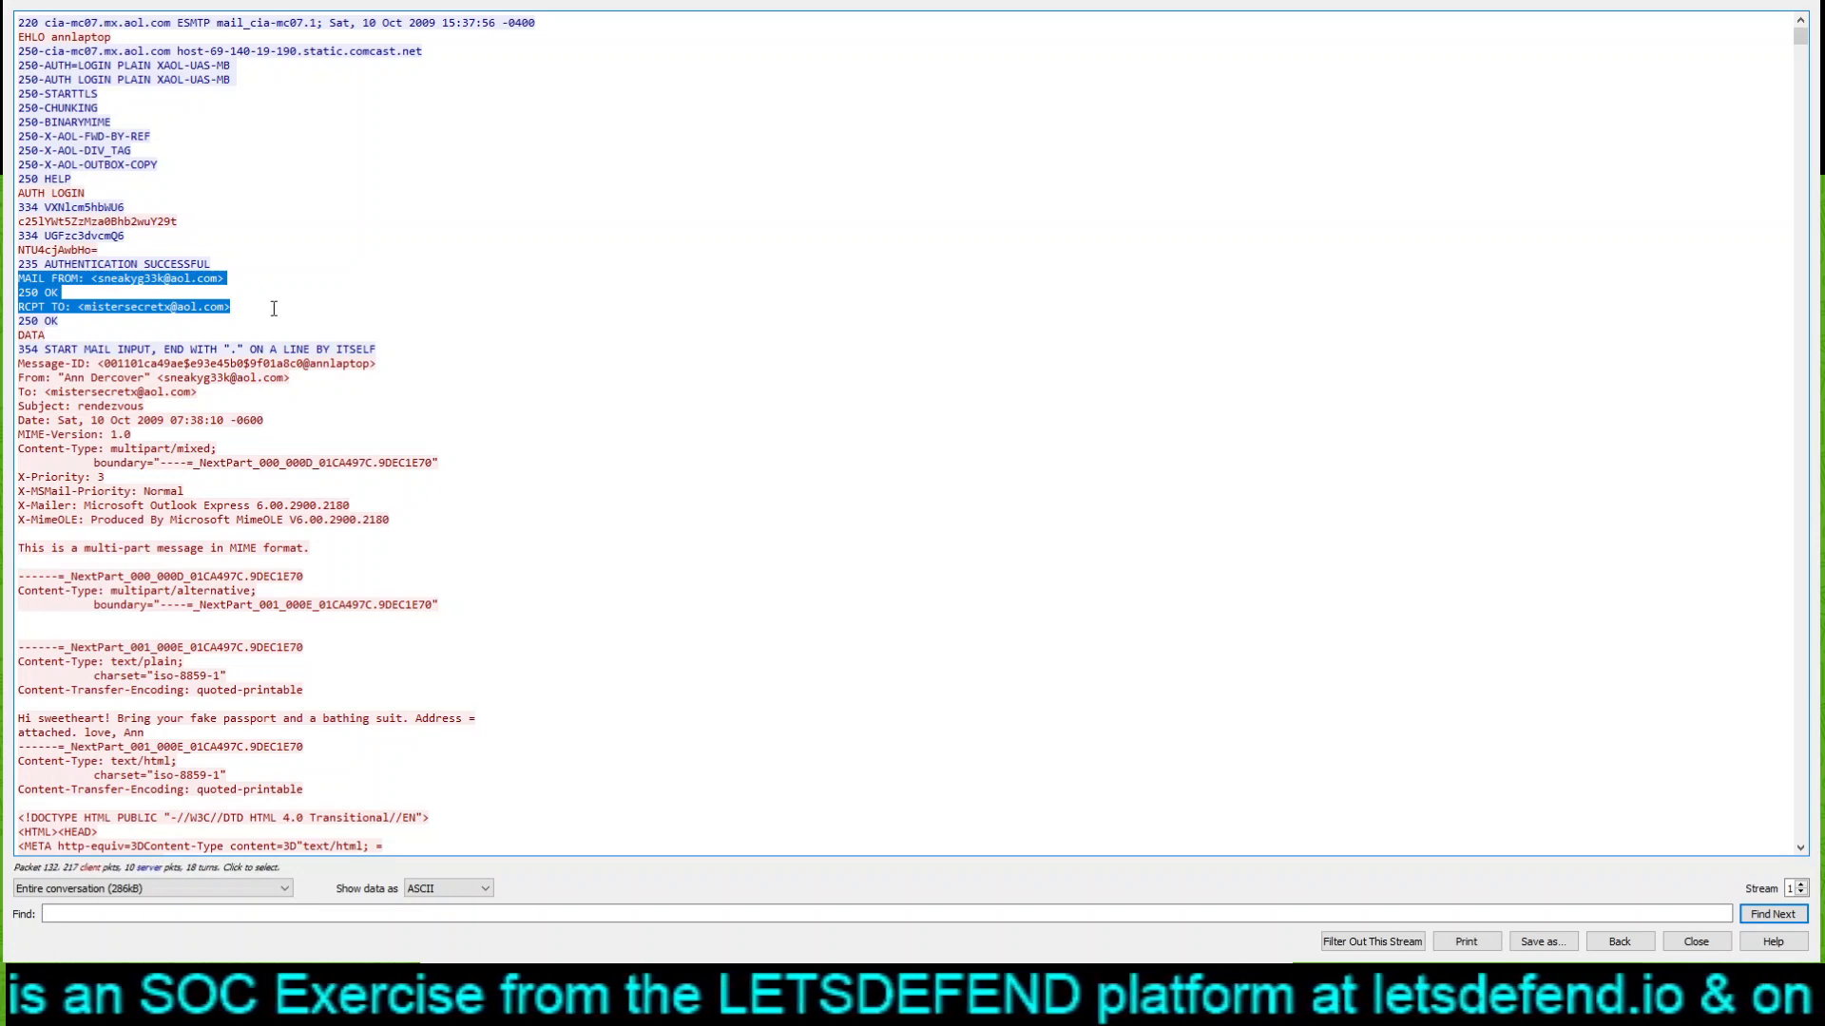
# - Go to the attachment headers in the stream and highlight the base64 encoding and the filename="secretrendezvous.docx" line
pyautogui.scroll(-1, 274, 306)
pyautogui.scroll(-9, 274, 306)
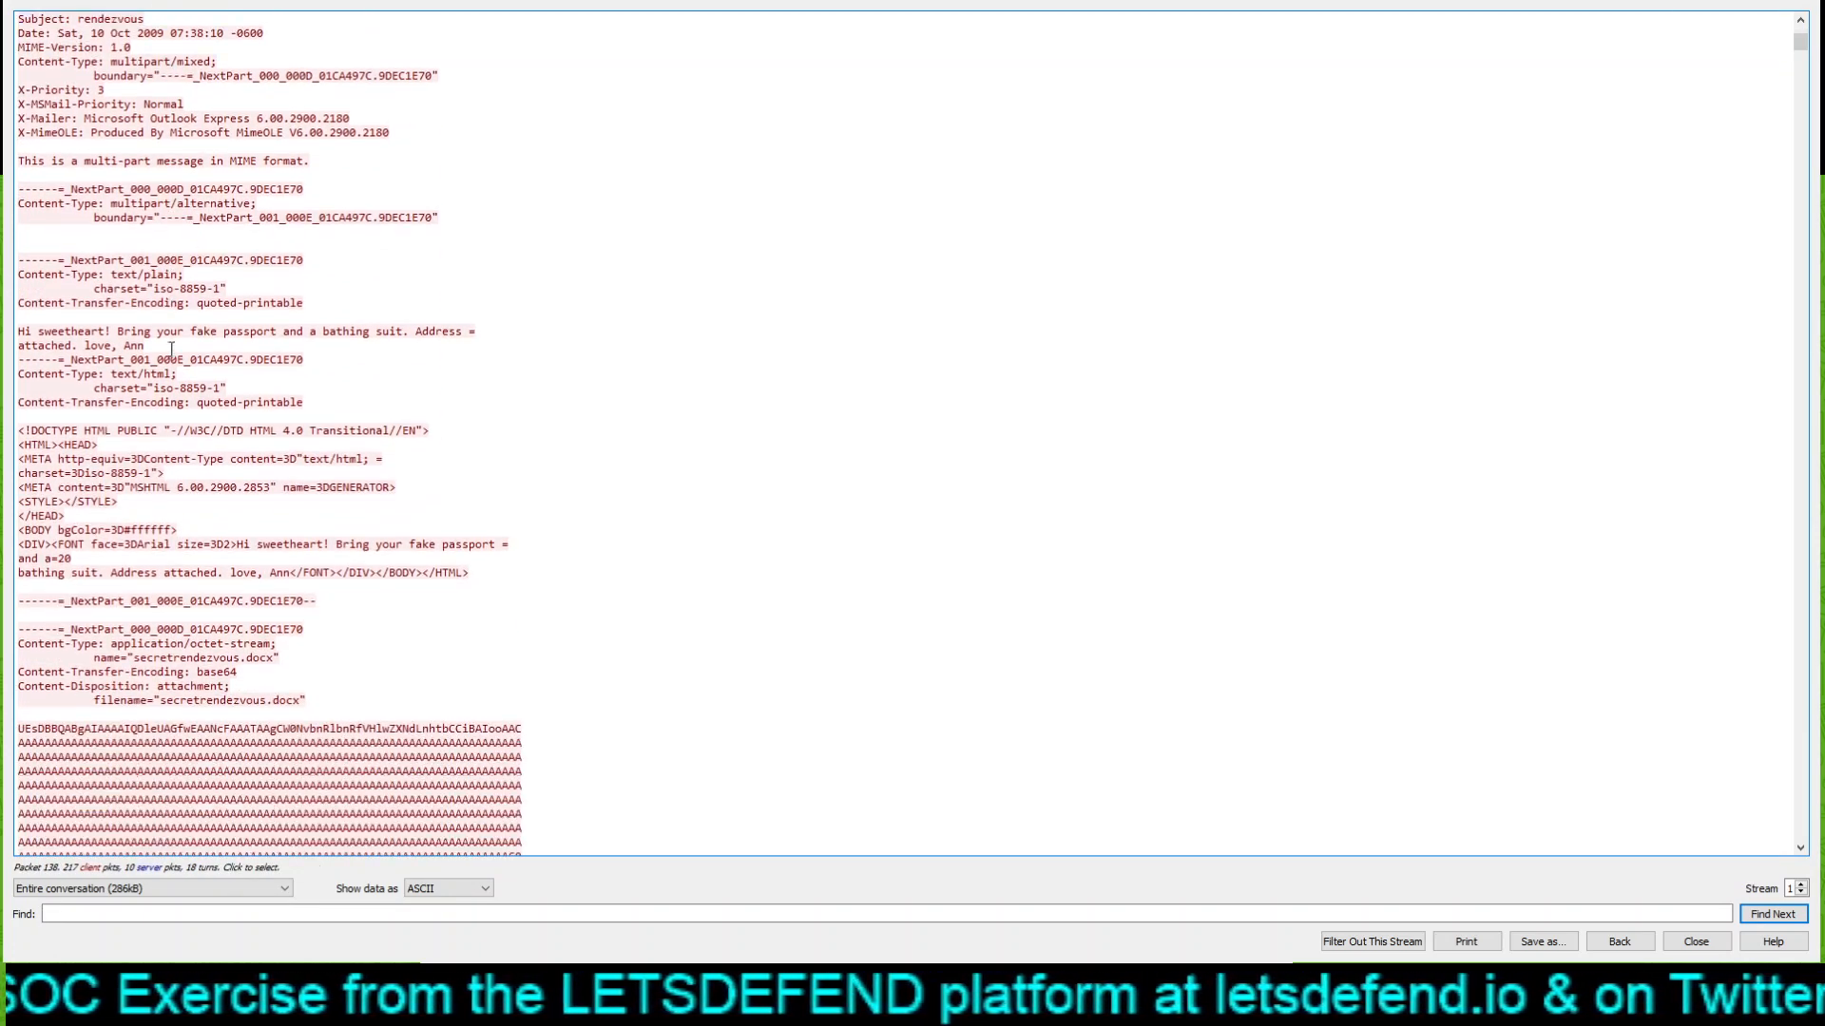
pyautogui.scroll(-4, 436, 539)
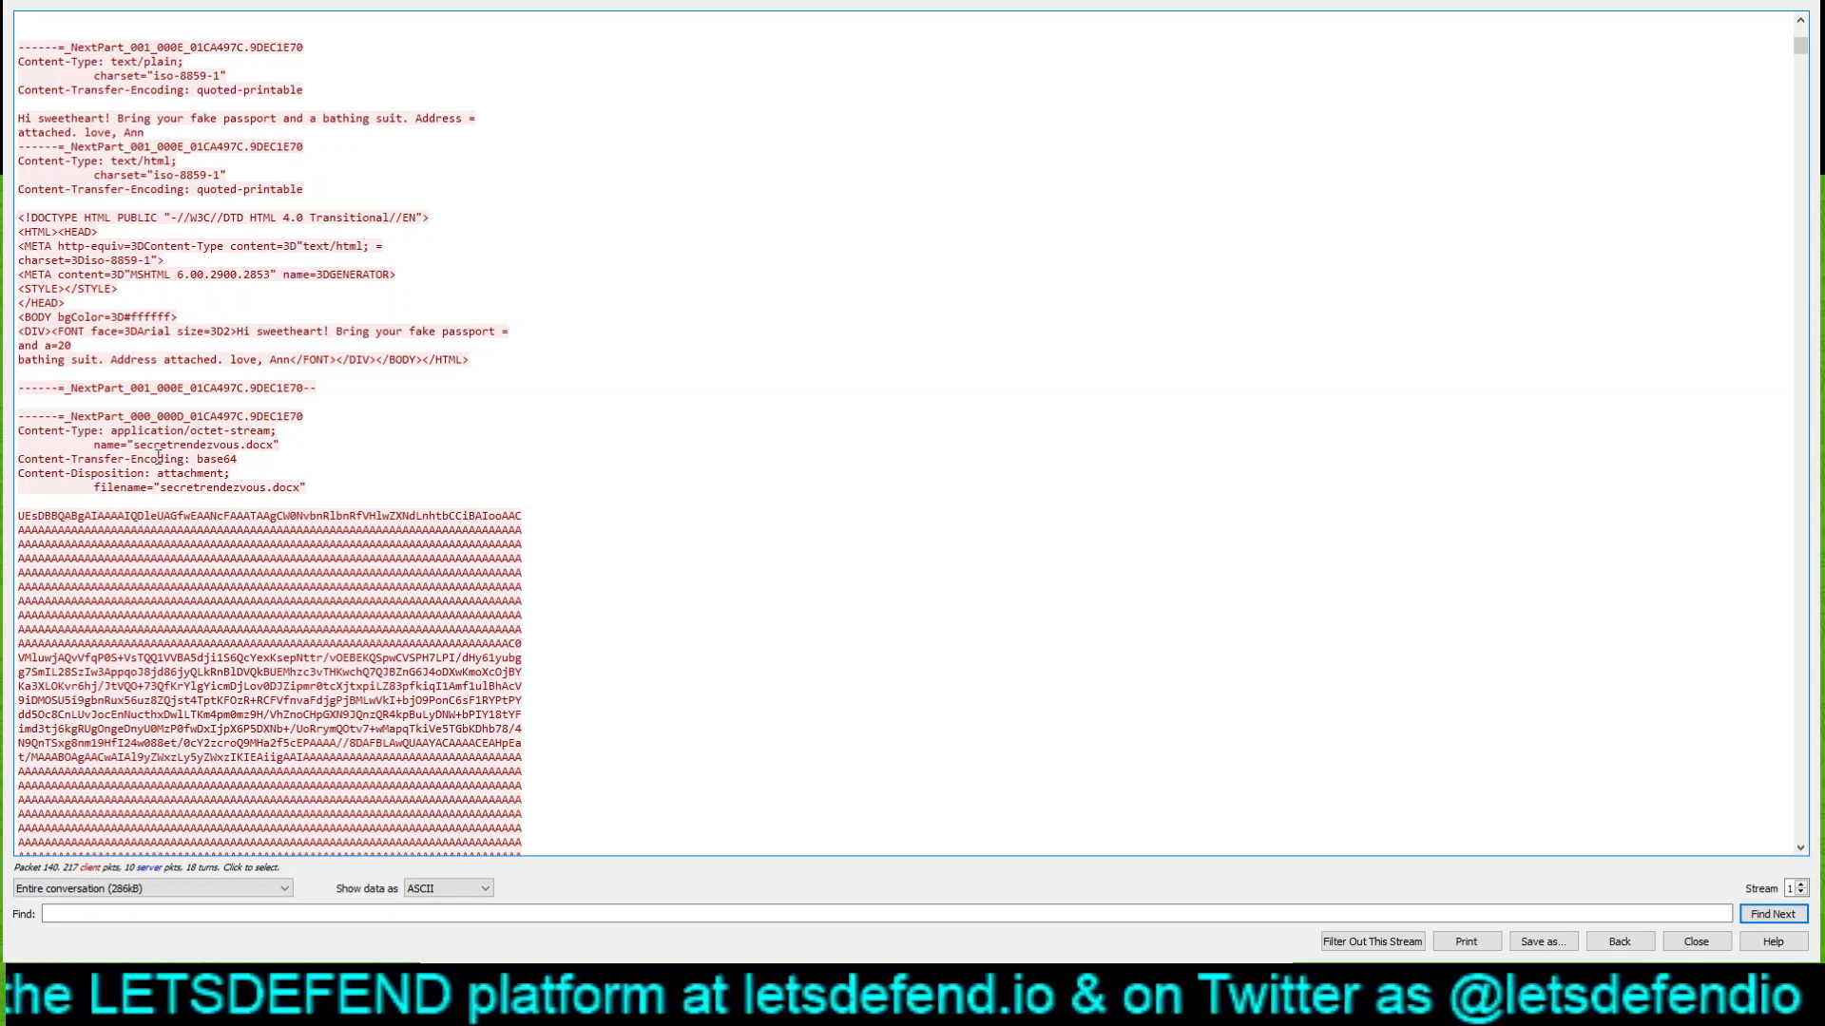
pyautogui.moveTo(170, 459); pyautogui.dragTo(242, 459)
pyautogui.click(105, 490)
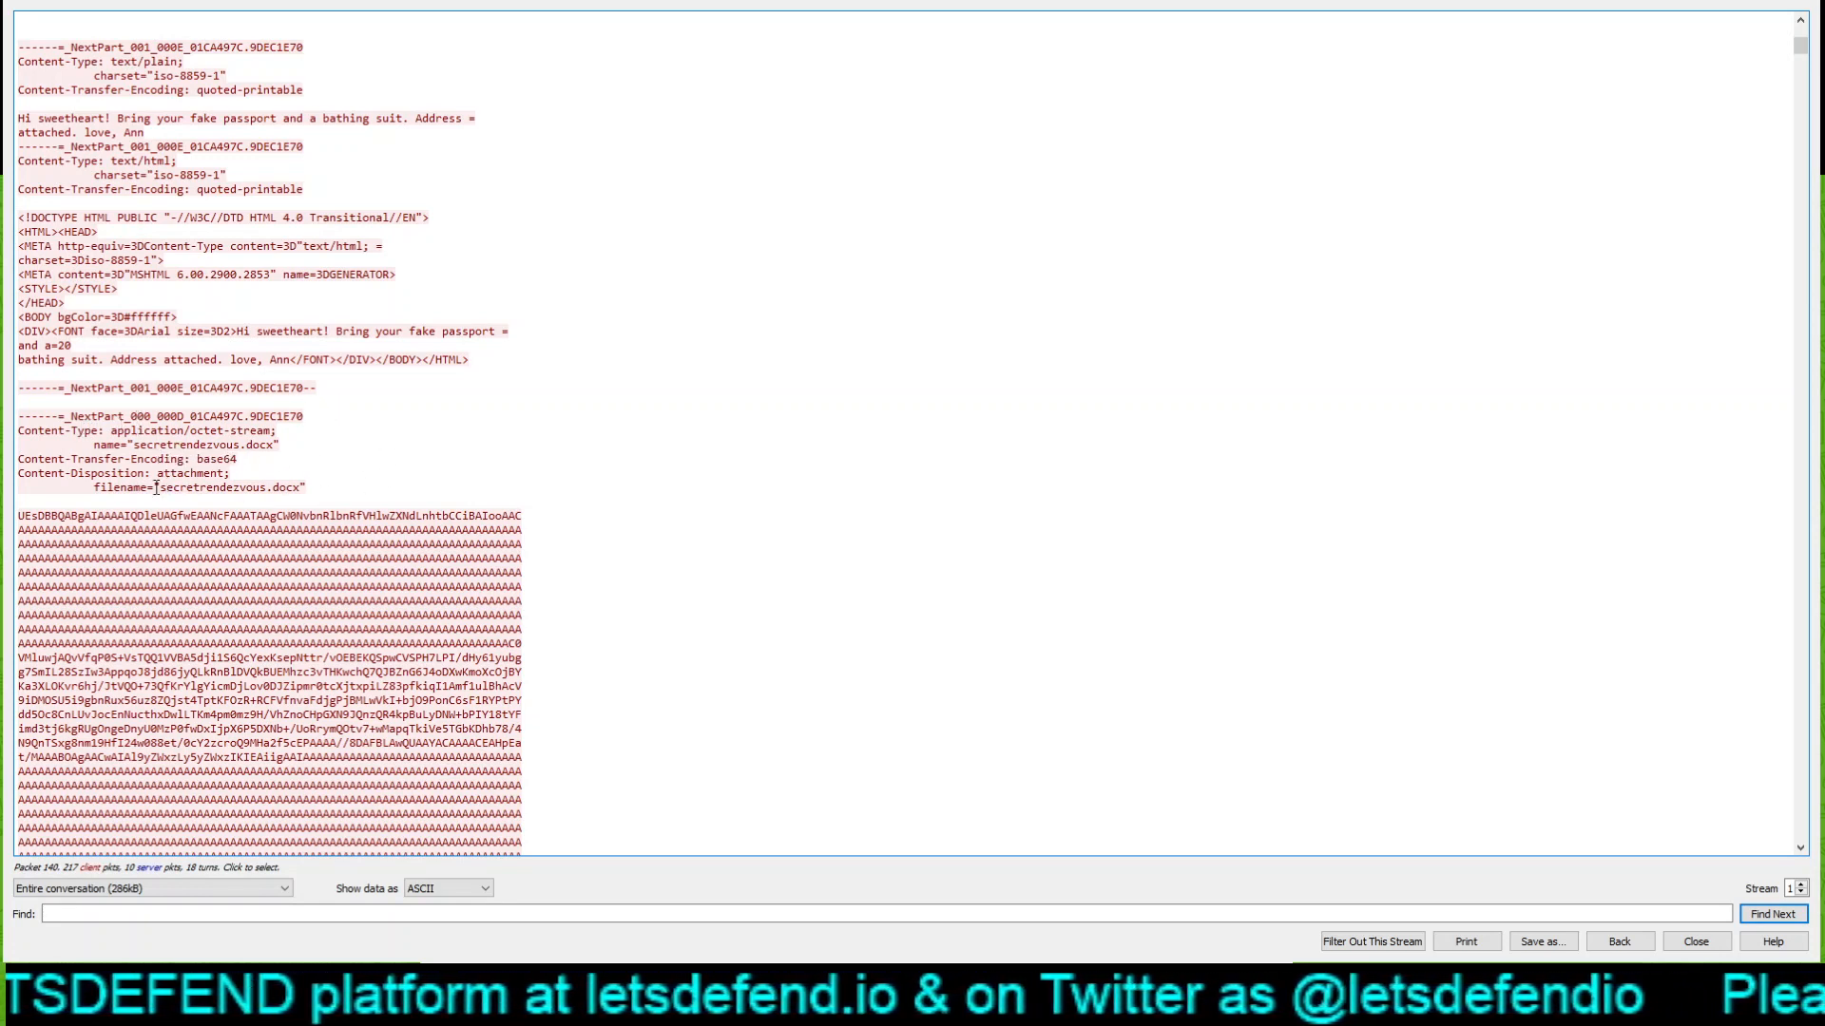
pyautogui.moveTo(95, 489); pyautogui.dragTo(311, 489)
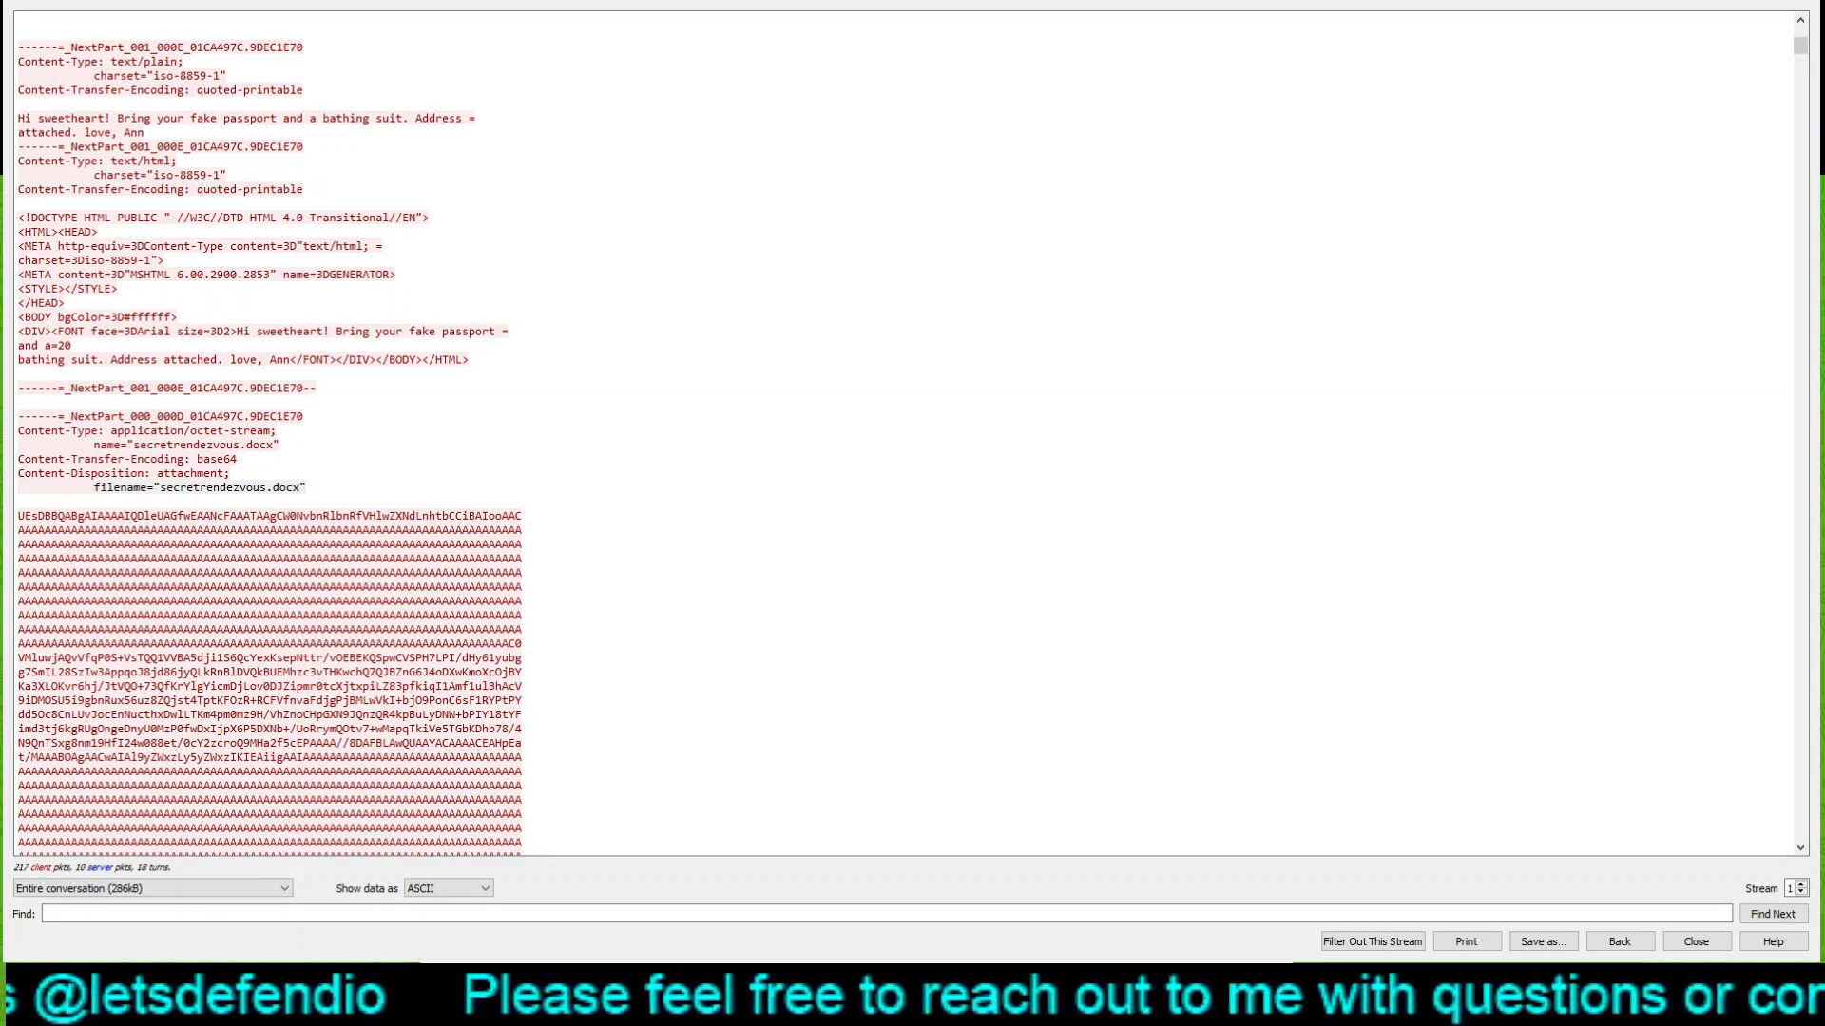
pyautogui.moveTo(94, 488); pyautogui.dragTo(305, 487)
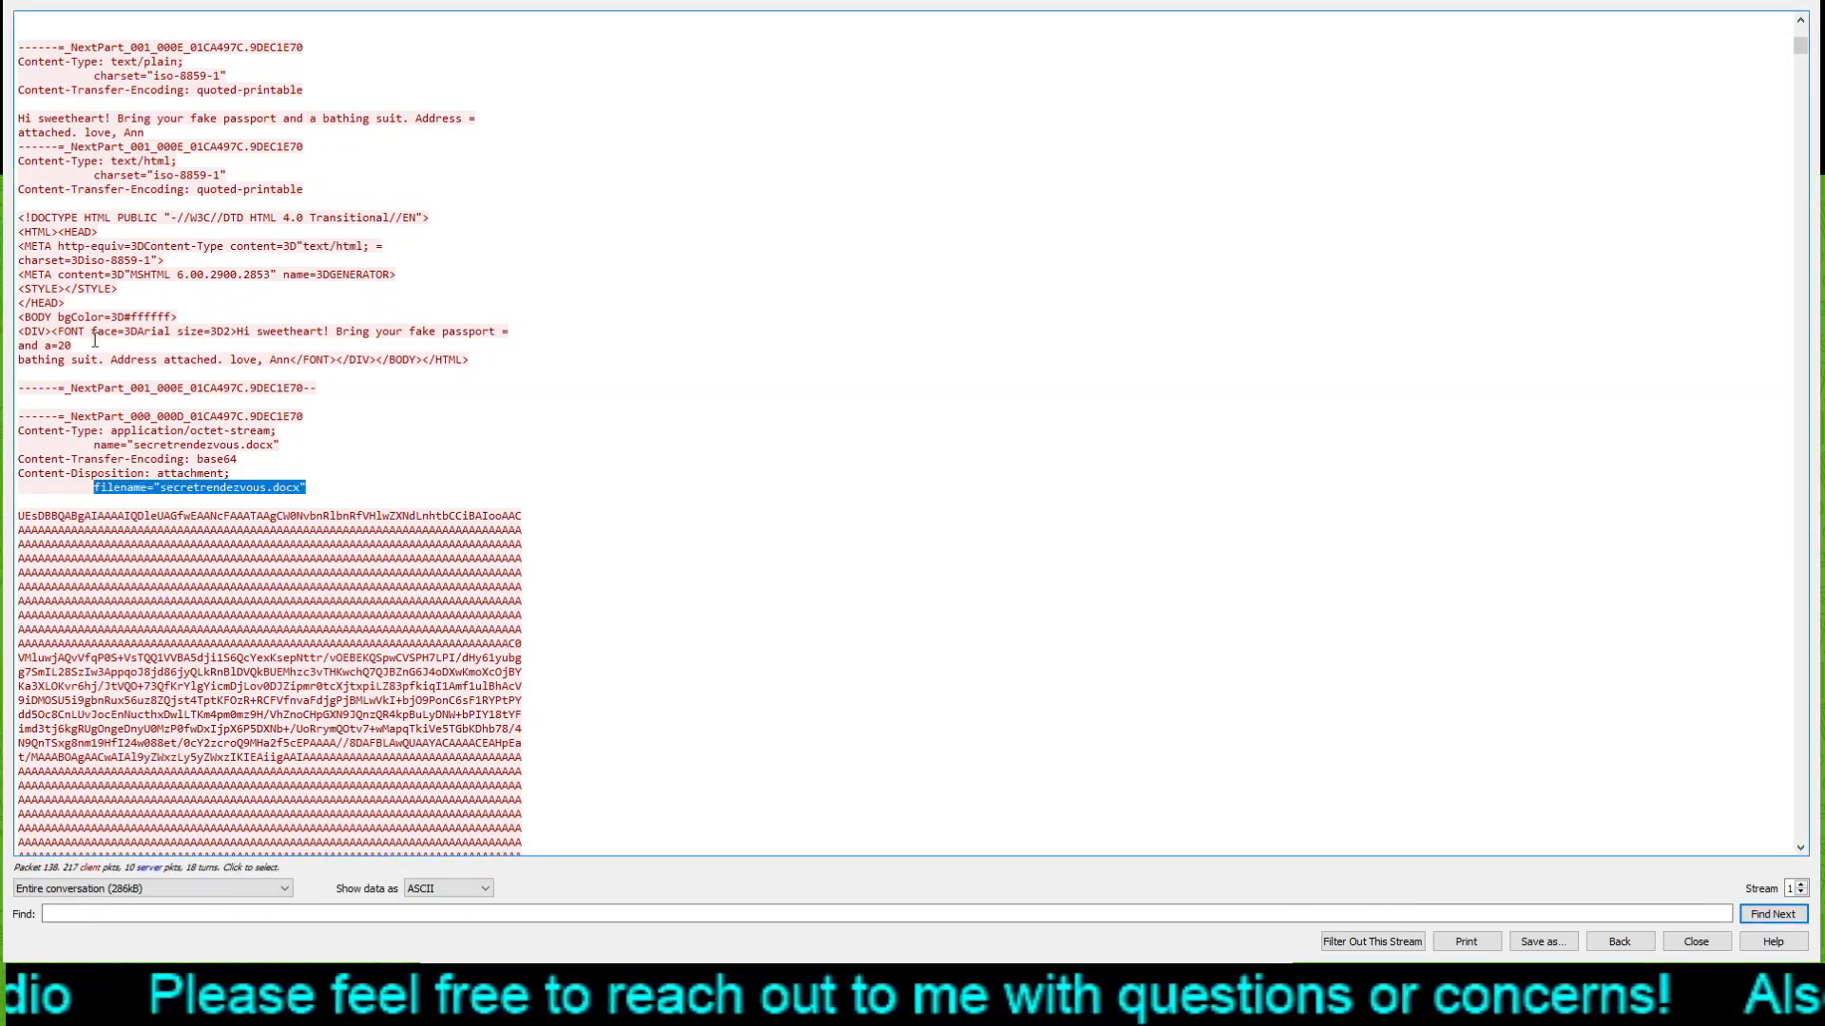
# - Examine the base64 data of the secretrendezvous.docx attachment in the TCP stream through to the closing QUIT exchange
pyautogui.scroll(-7, 95, 339)
pyautogui.scroll(-20, 95, 339)
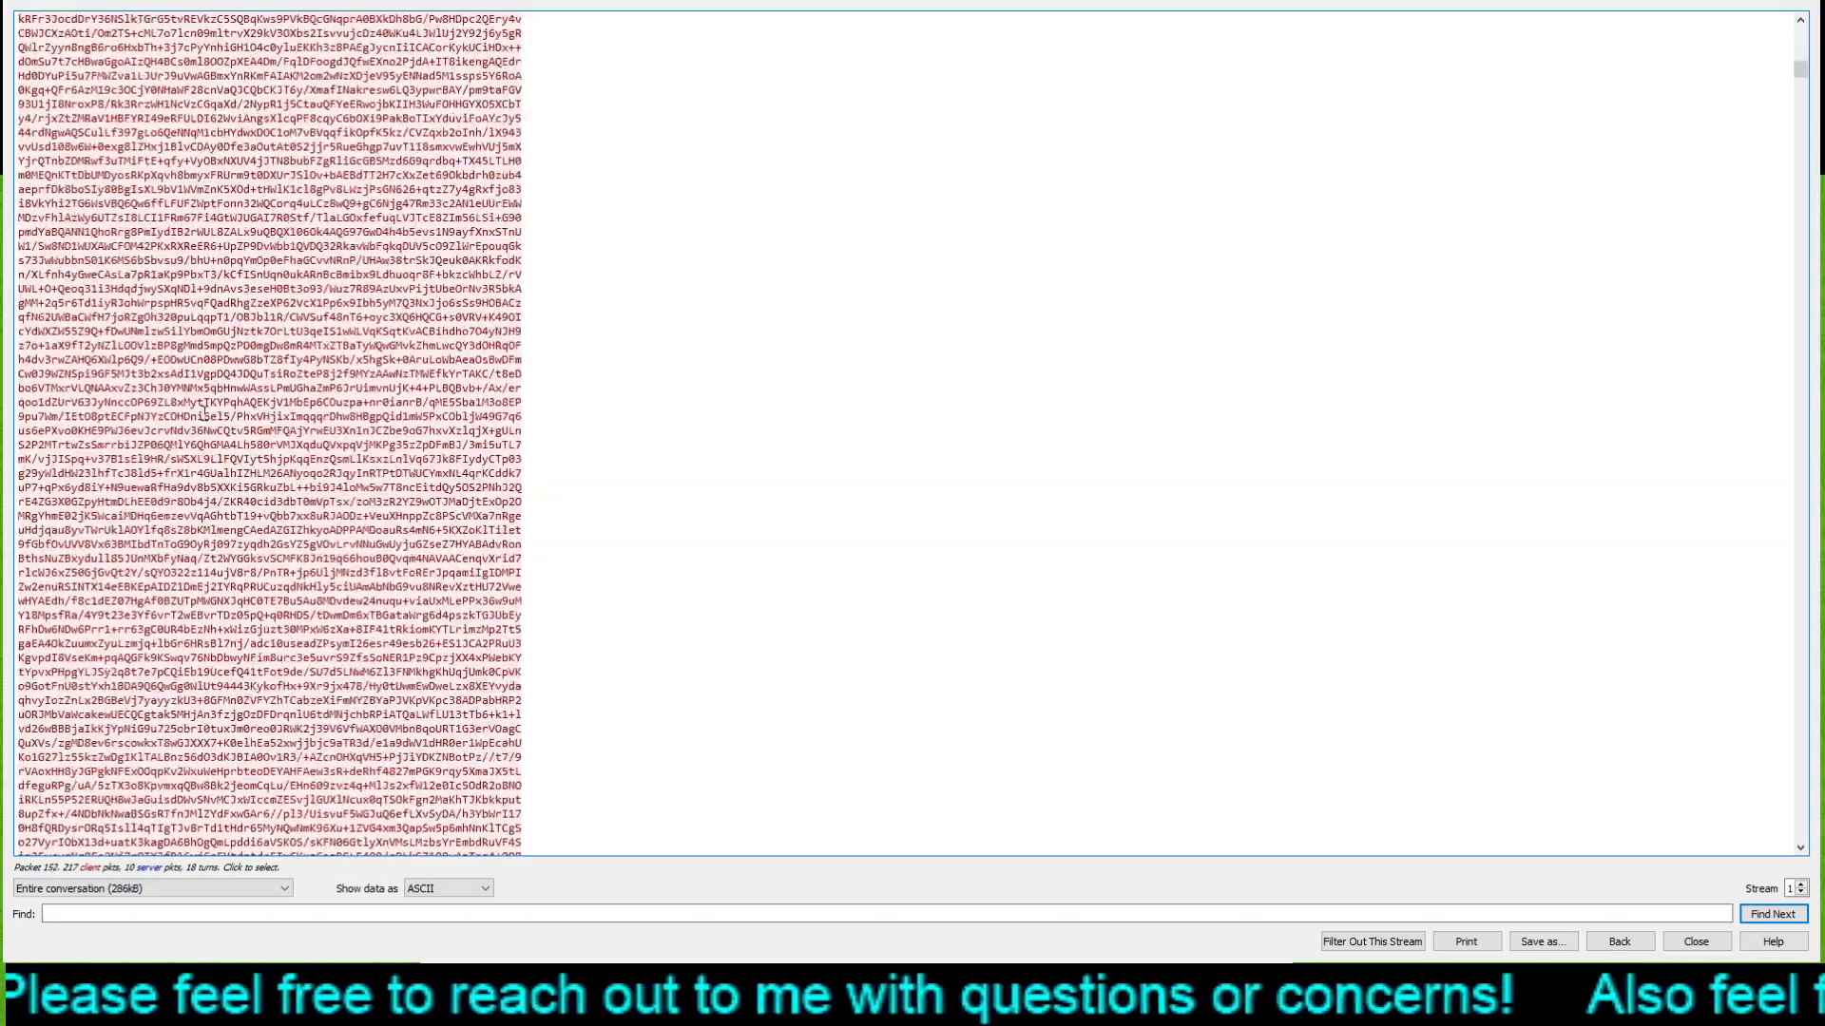
pyautogui.scroll(-20, 356, 463)
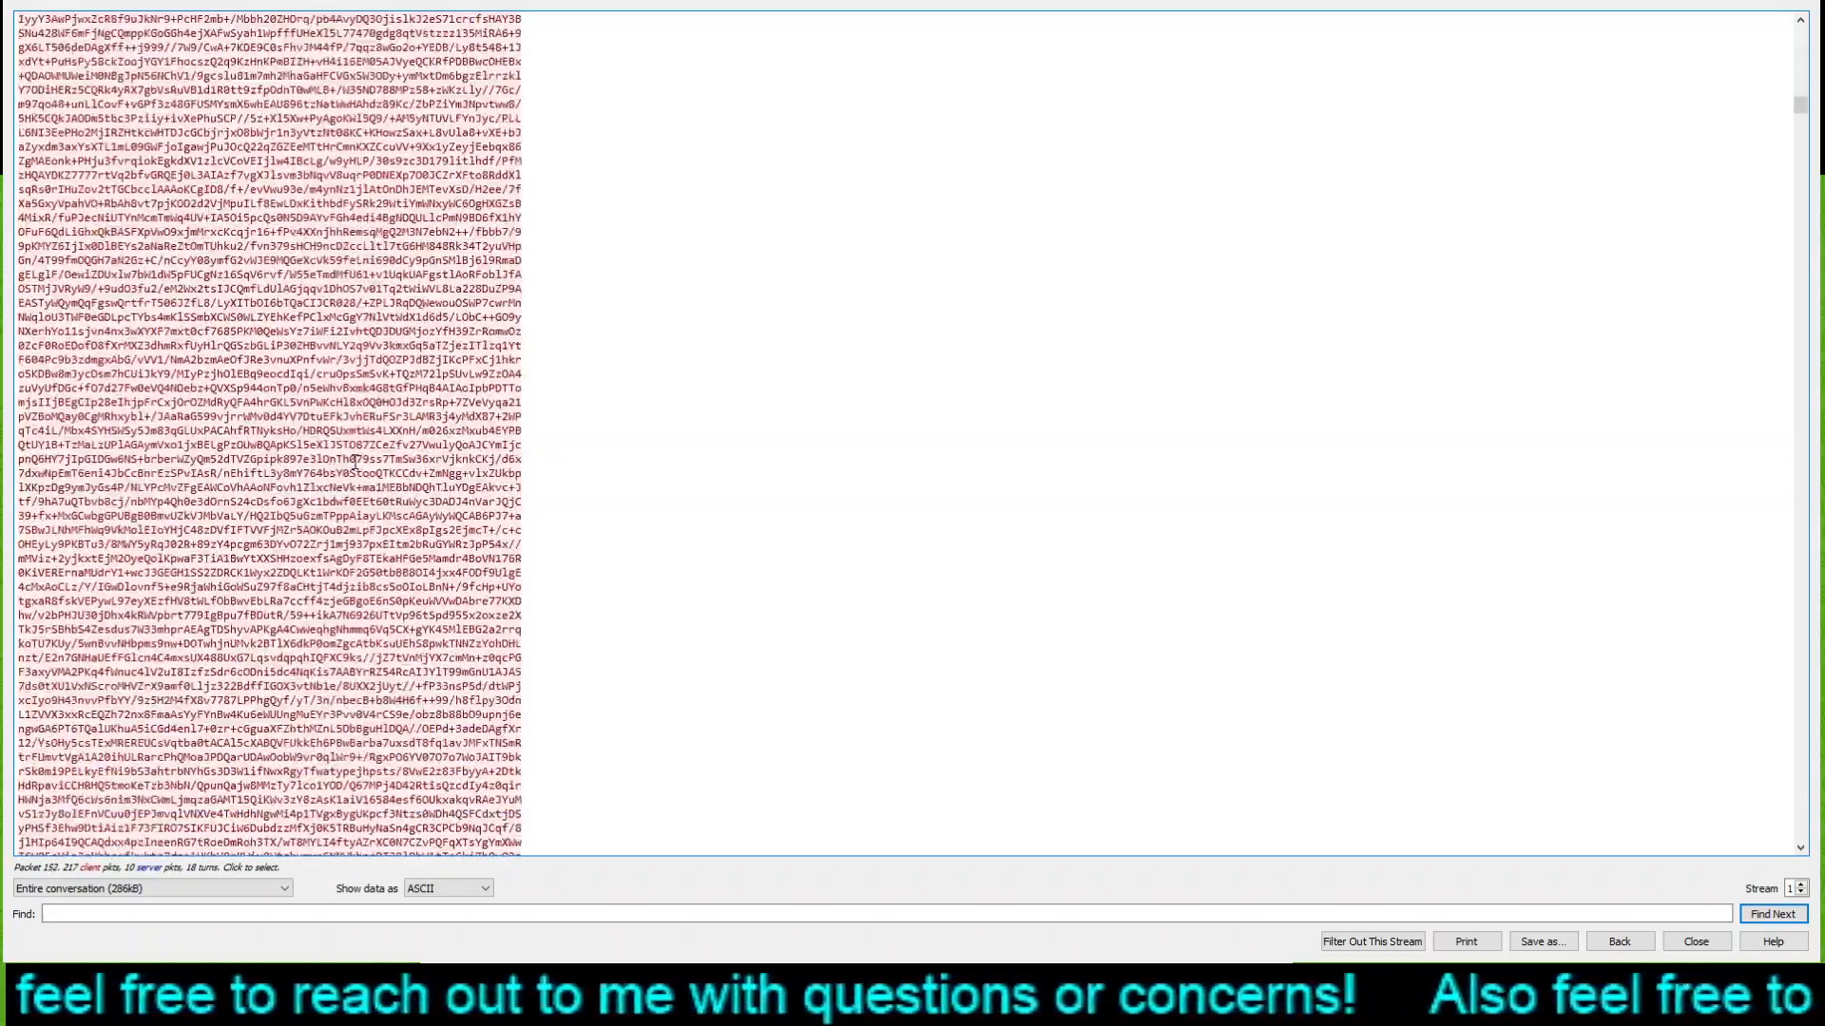
pyautogui.scroll(-13, 355, 463)
pyautogui.scroll(-16, 356, 463)
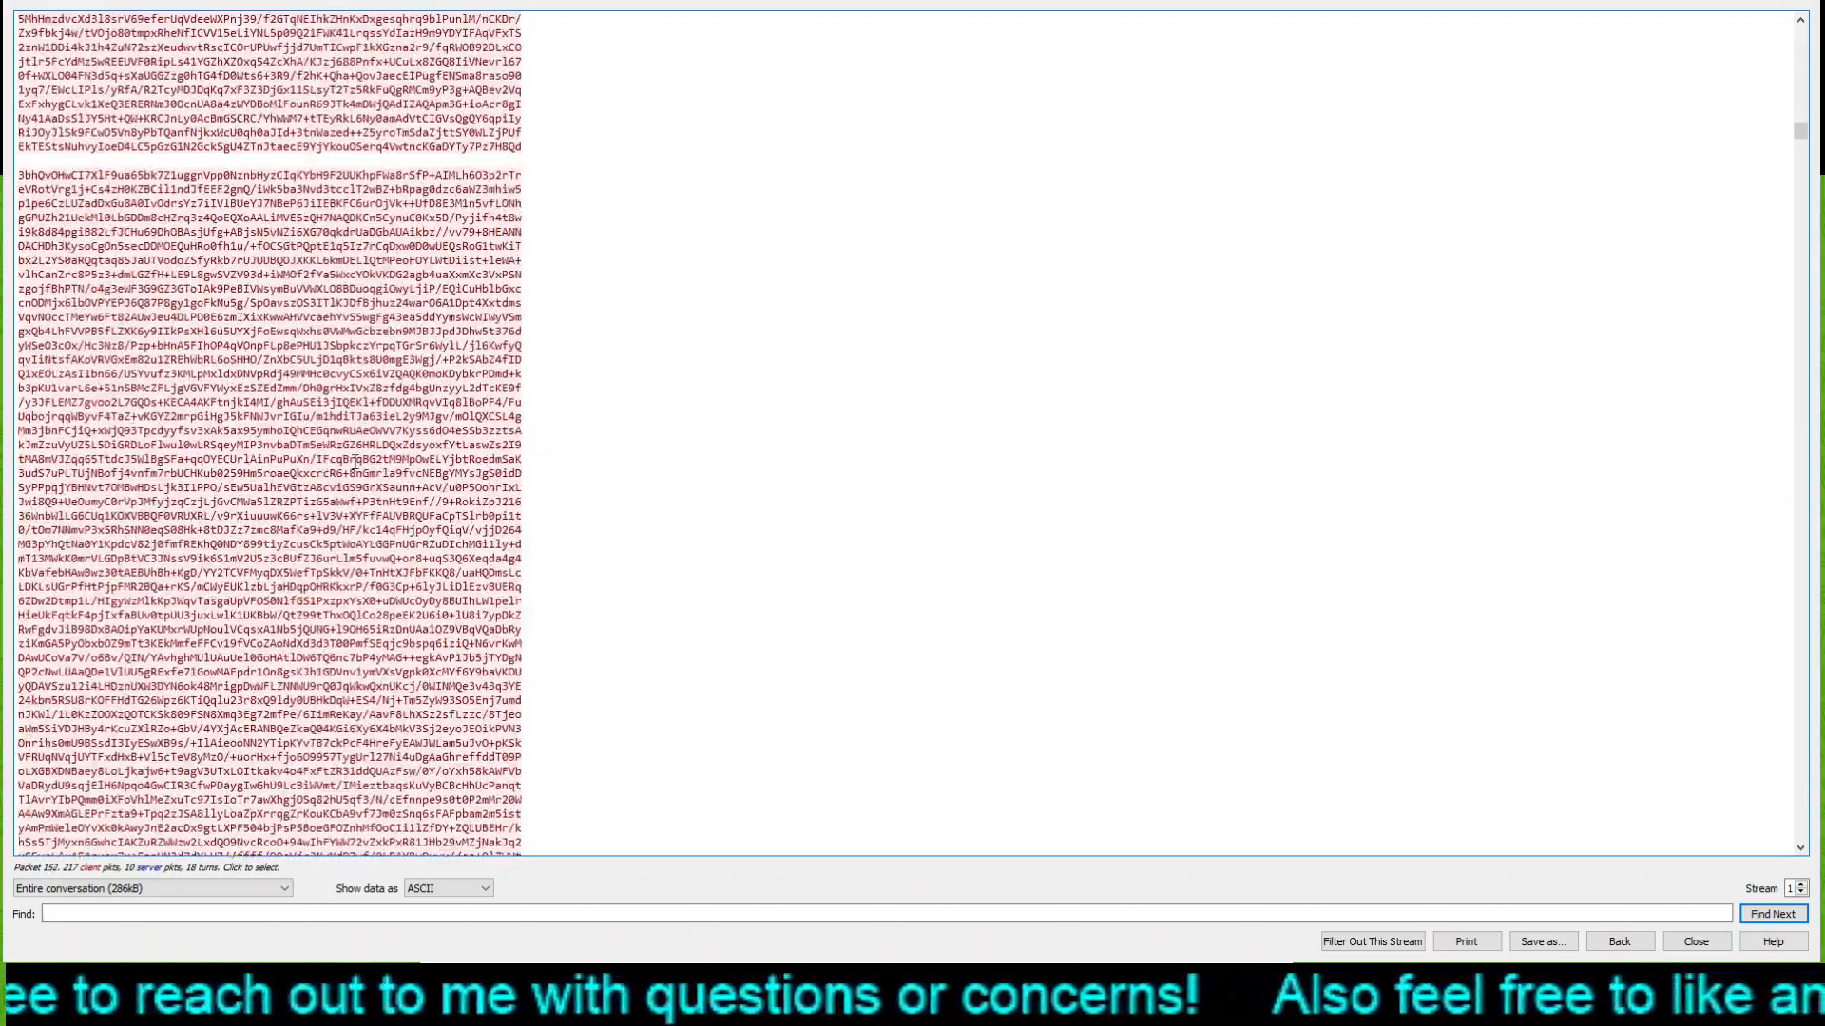
pyautogui.scroll(-17, 356, 463)
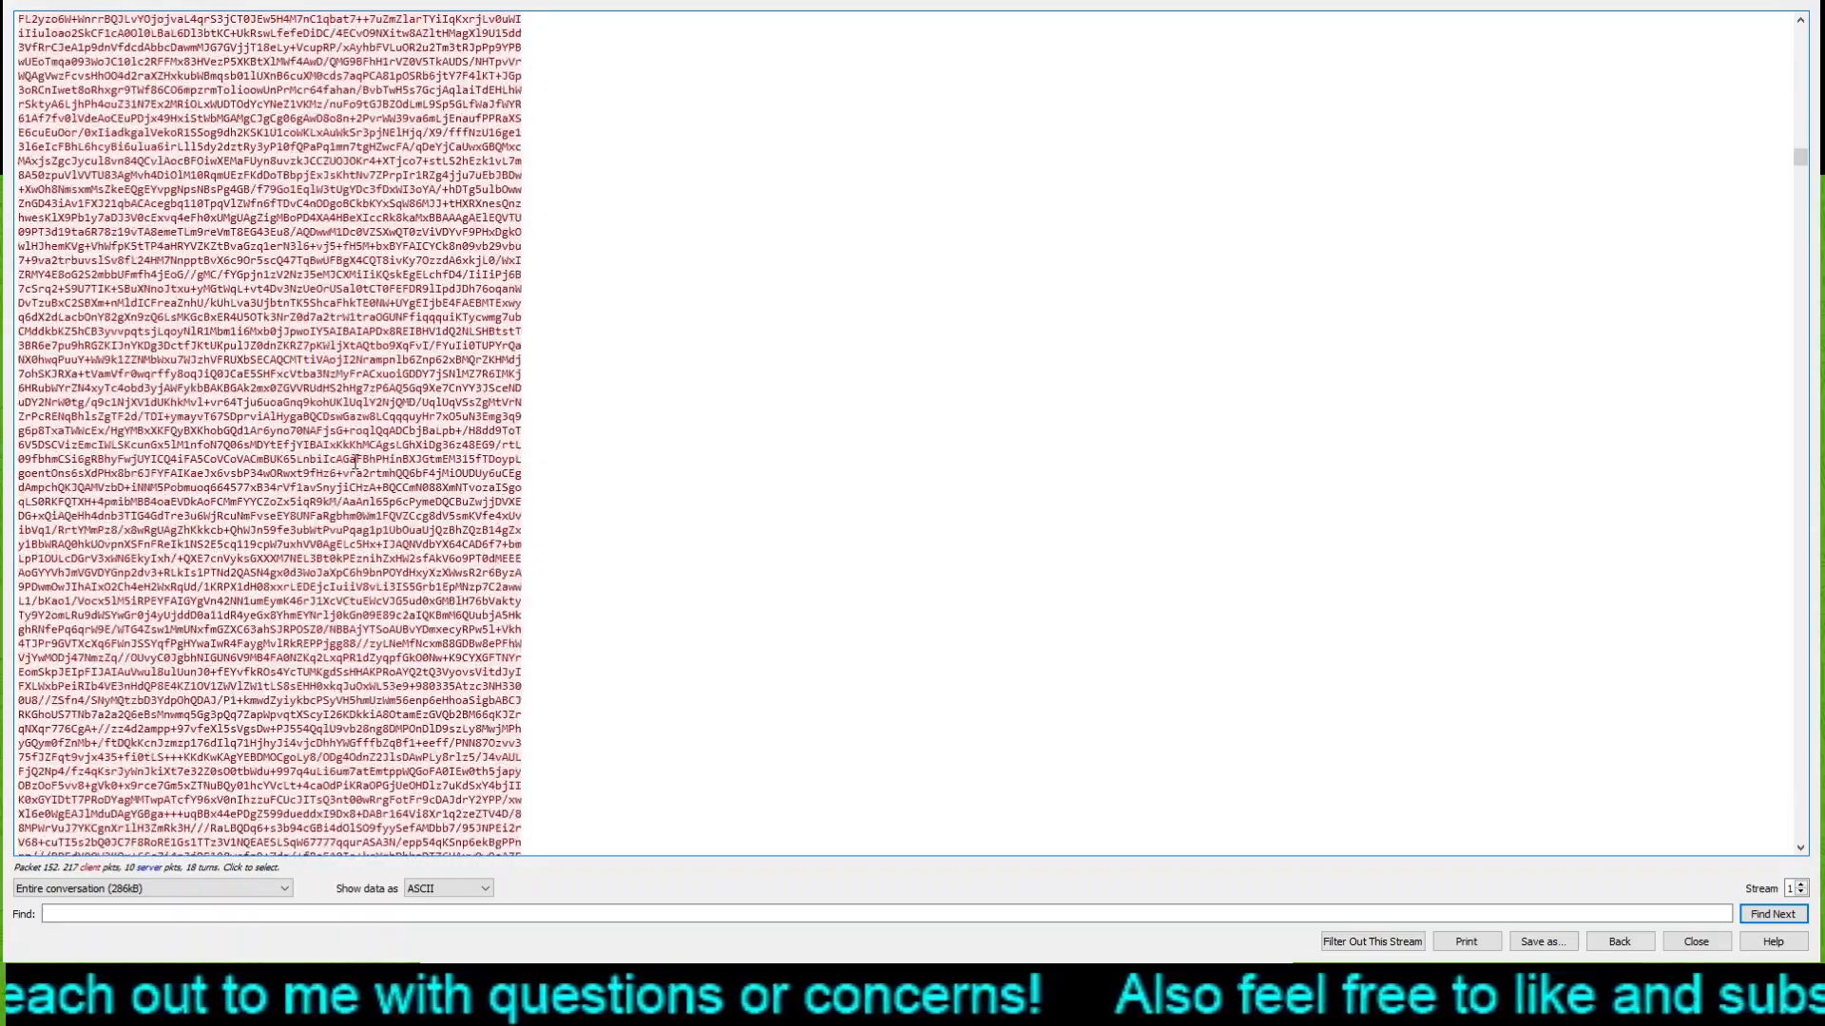
pyautogui.scroll(-20, 355, 463)
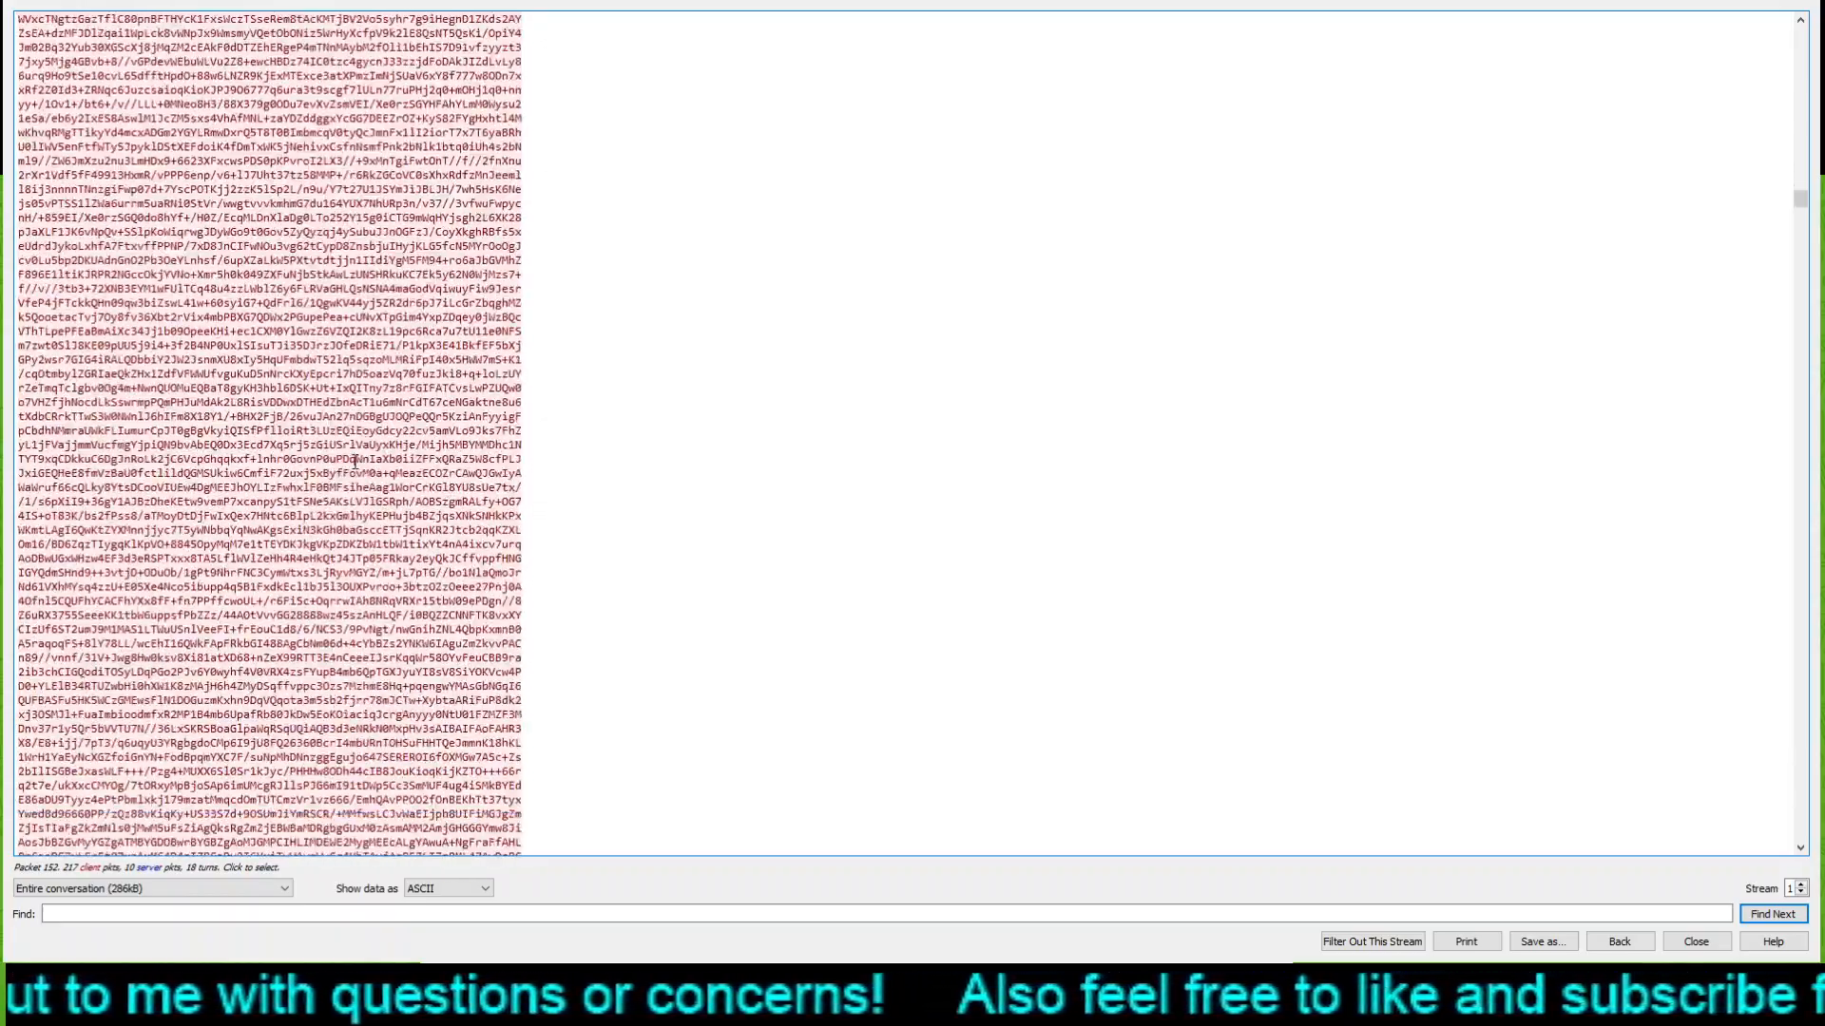
pyautogui.scroll(-6, 356, 462)
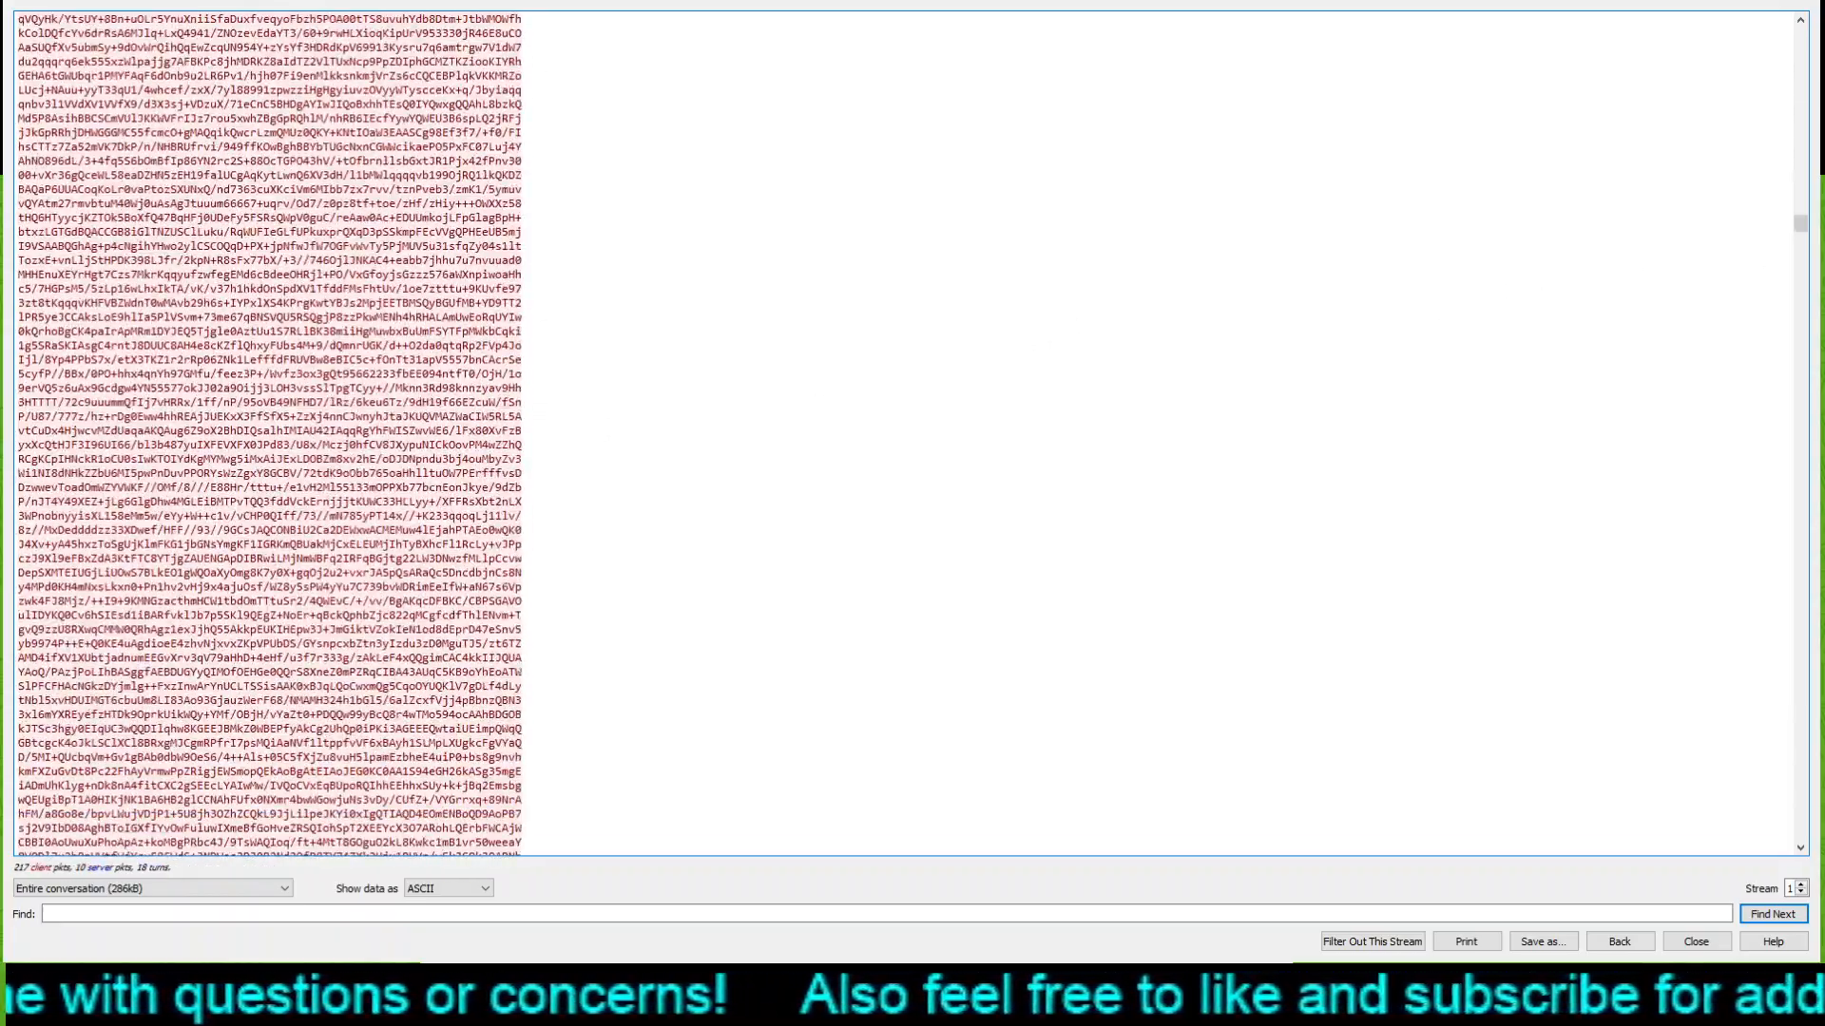
pyautogui.moveTo(1803, 228); pyautogui.dragTo(1801, 837)
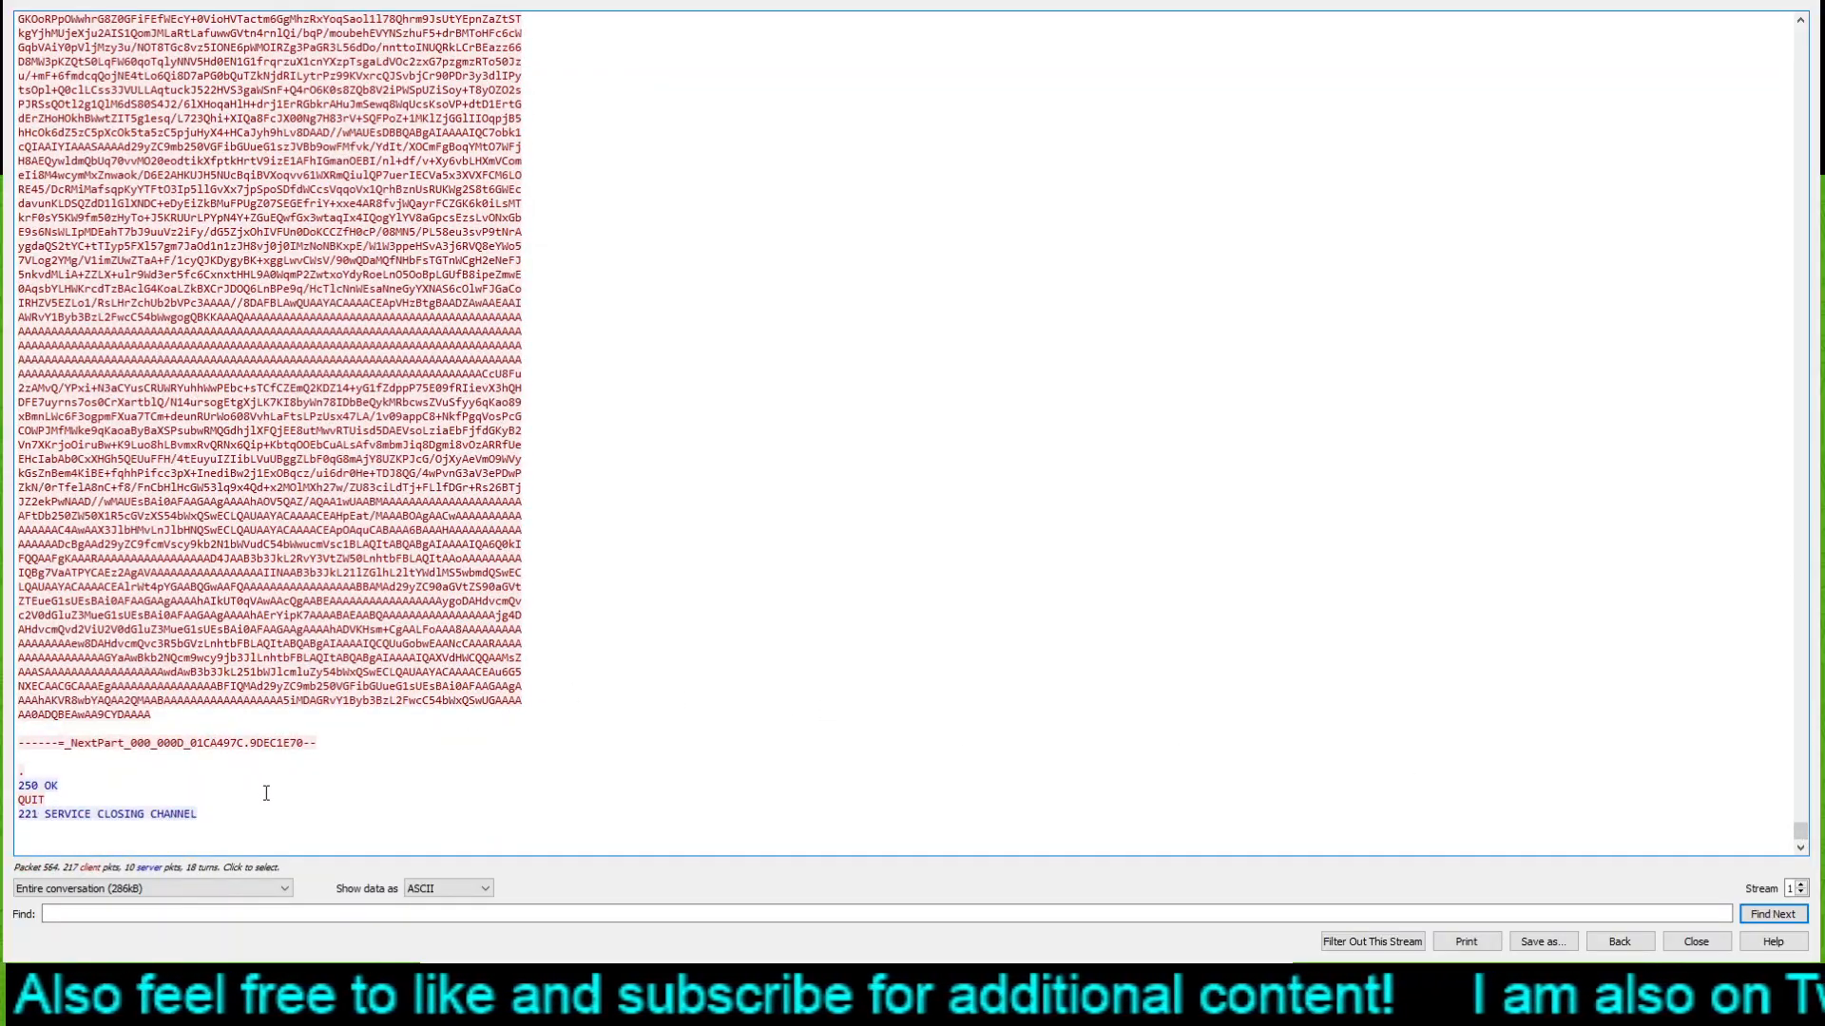
# - Look back through the encoded attachment data from the end of the stream toward its start
pyautogui.scroll(7, 406, 752)
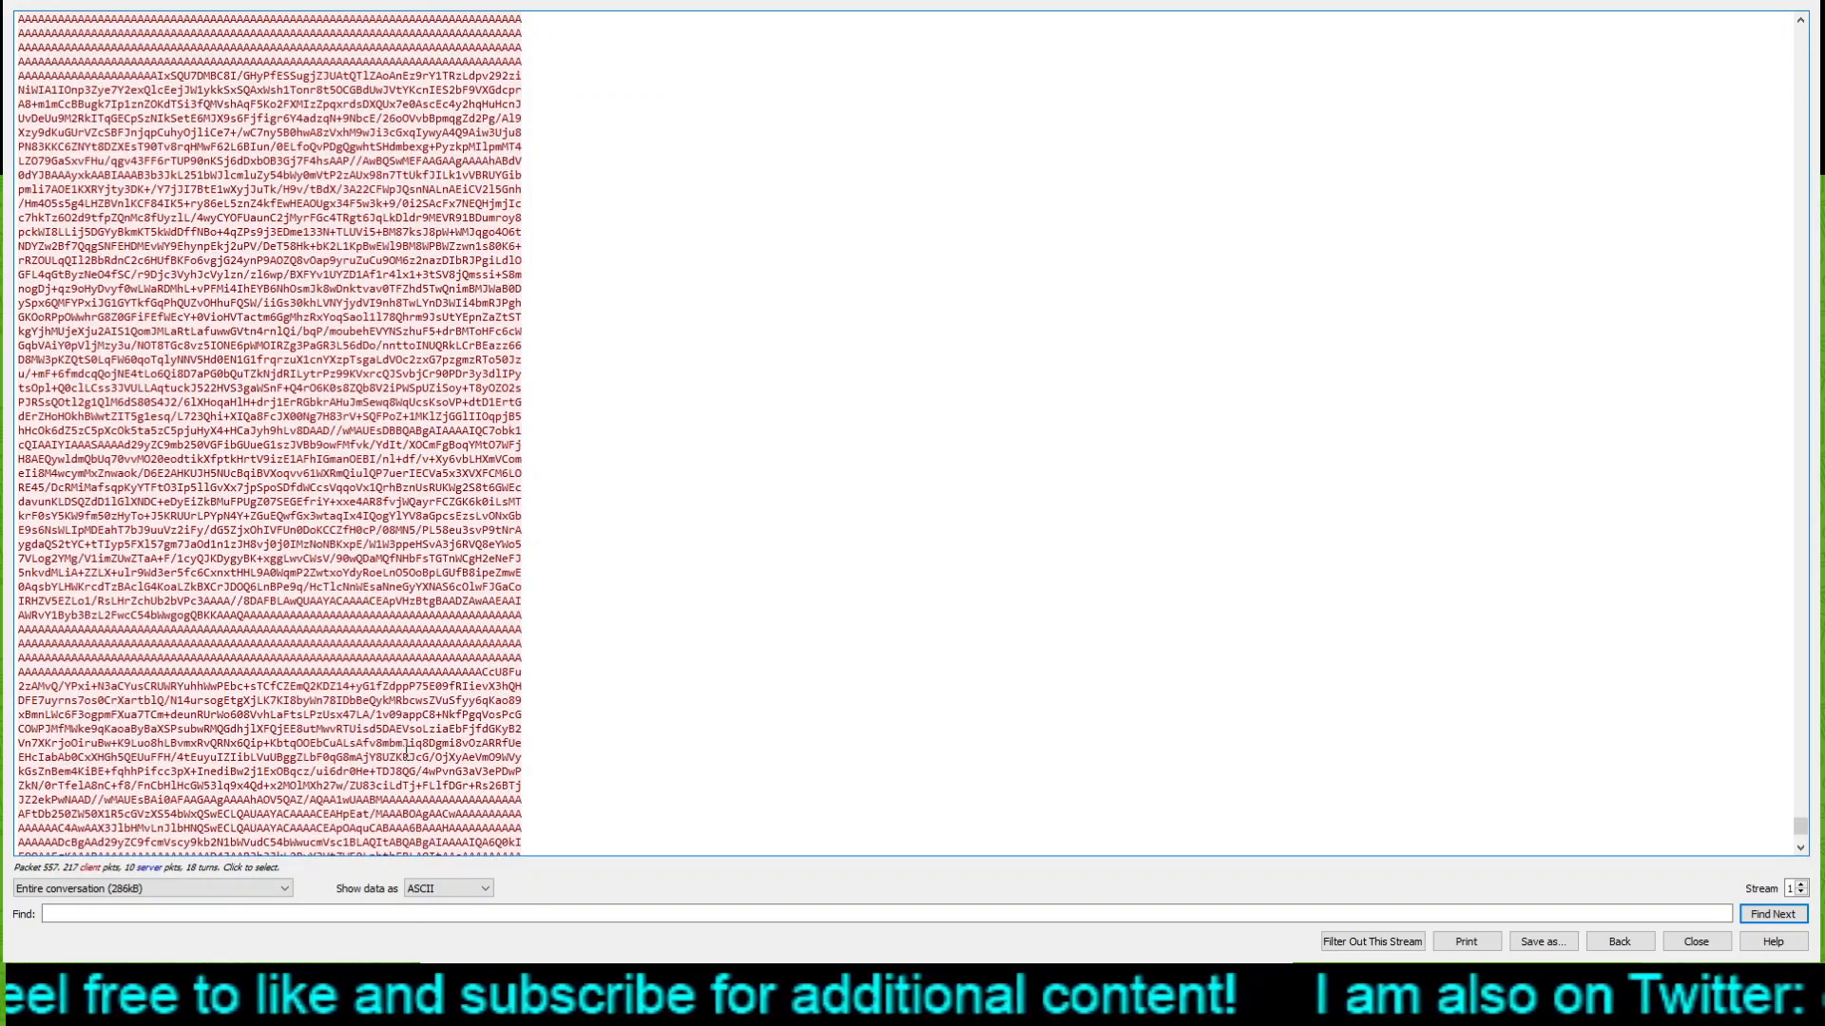
pyautogui.scroll(14, 405, 753)
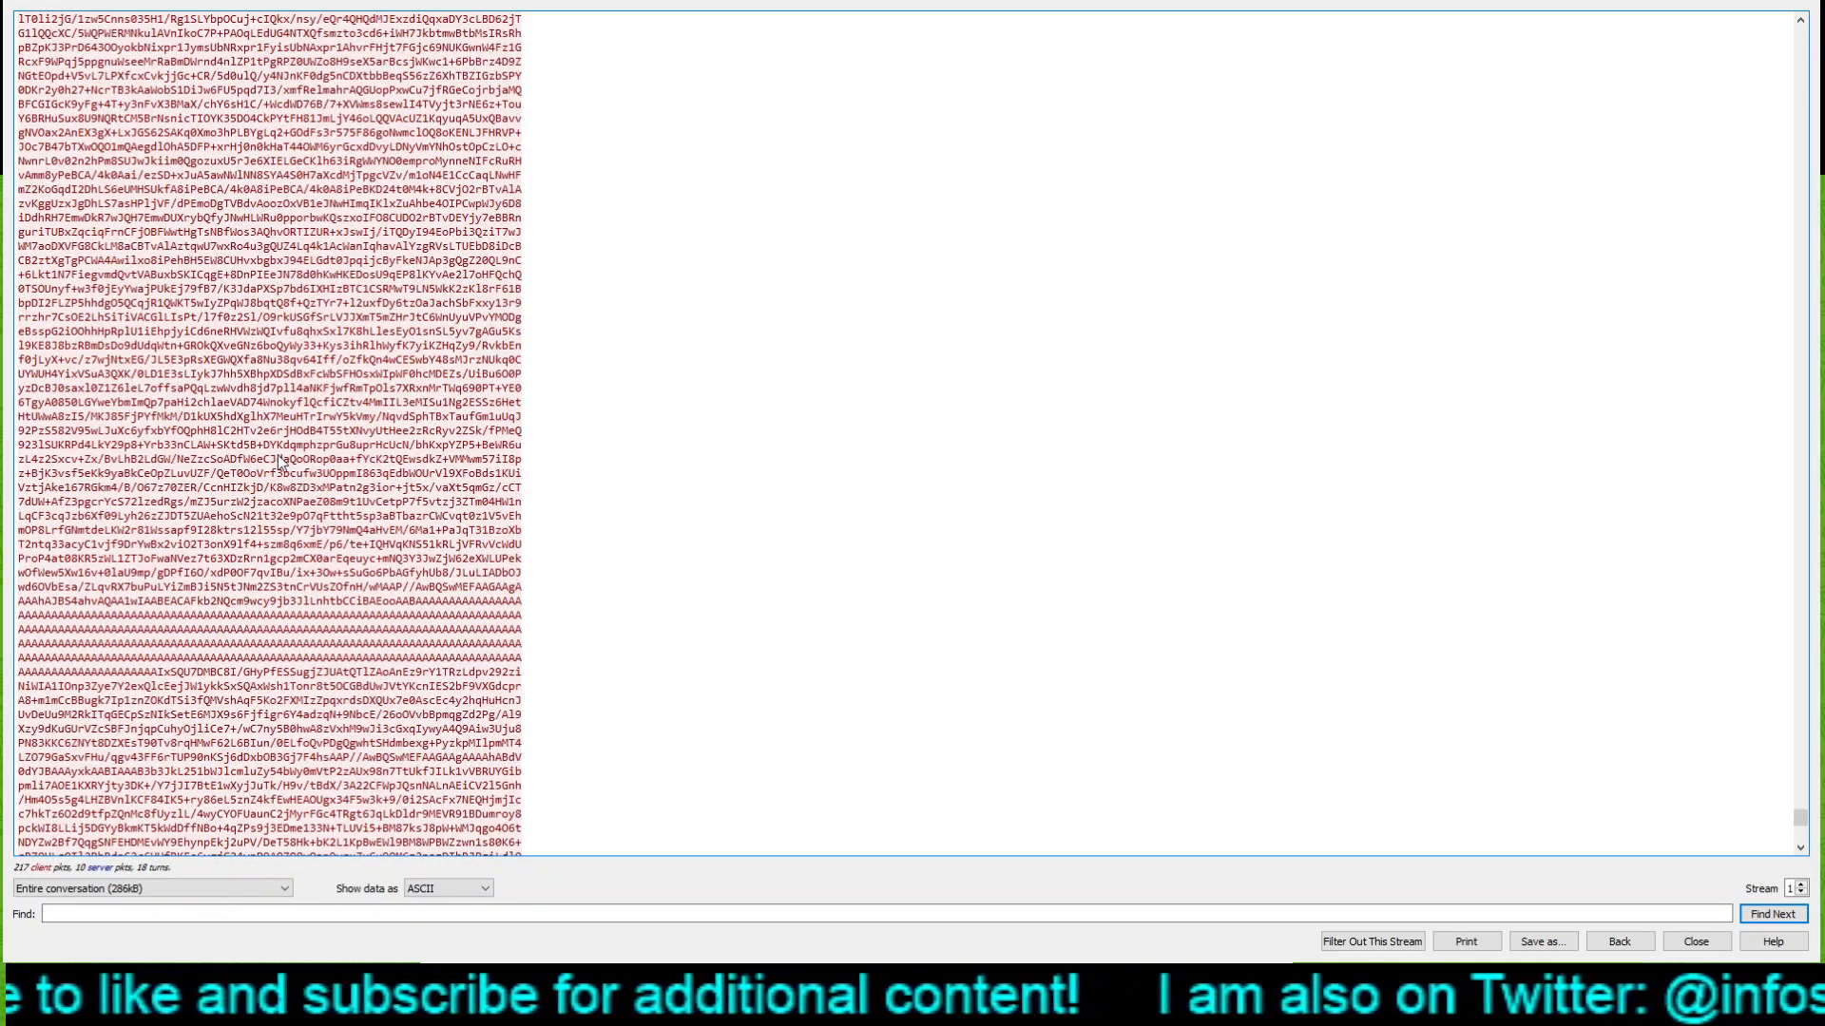
pyautogui.scroll(8, 533, 455)
pyautogui.scroll(20, 533, 454)
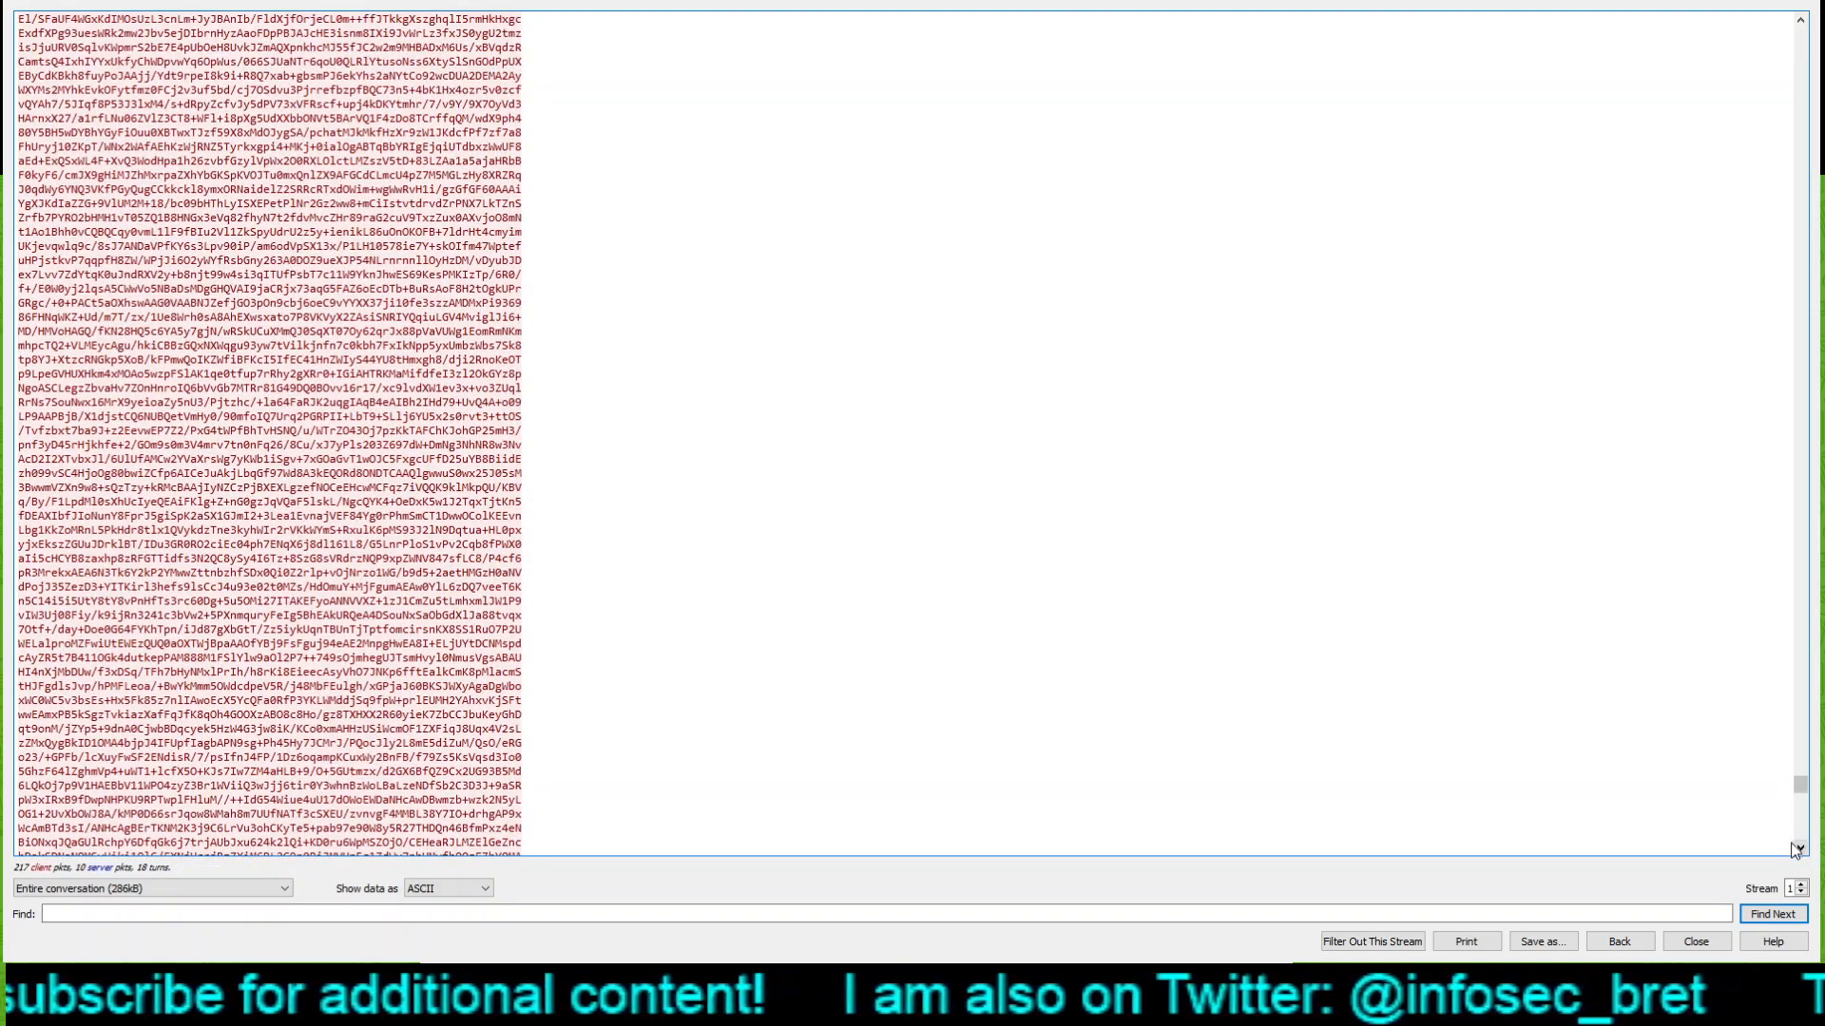
pyautogui.moveTo(1799, 787); pyautogui.dragTo(1798, 395)
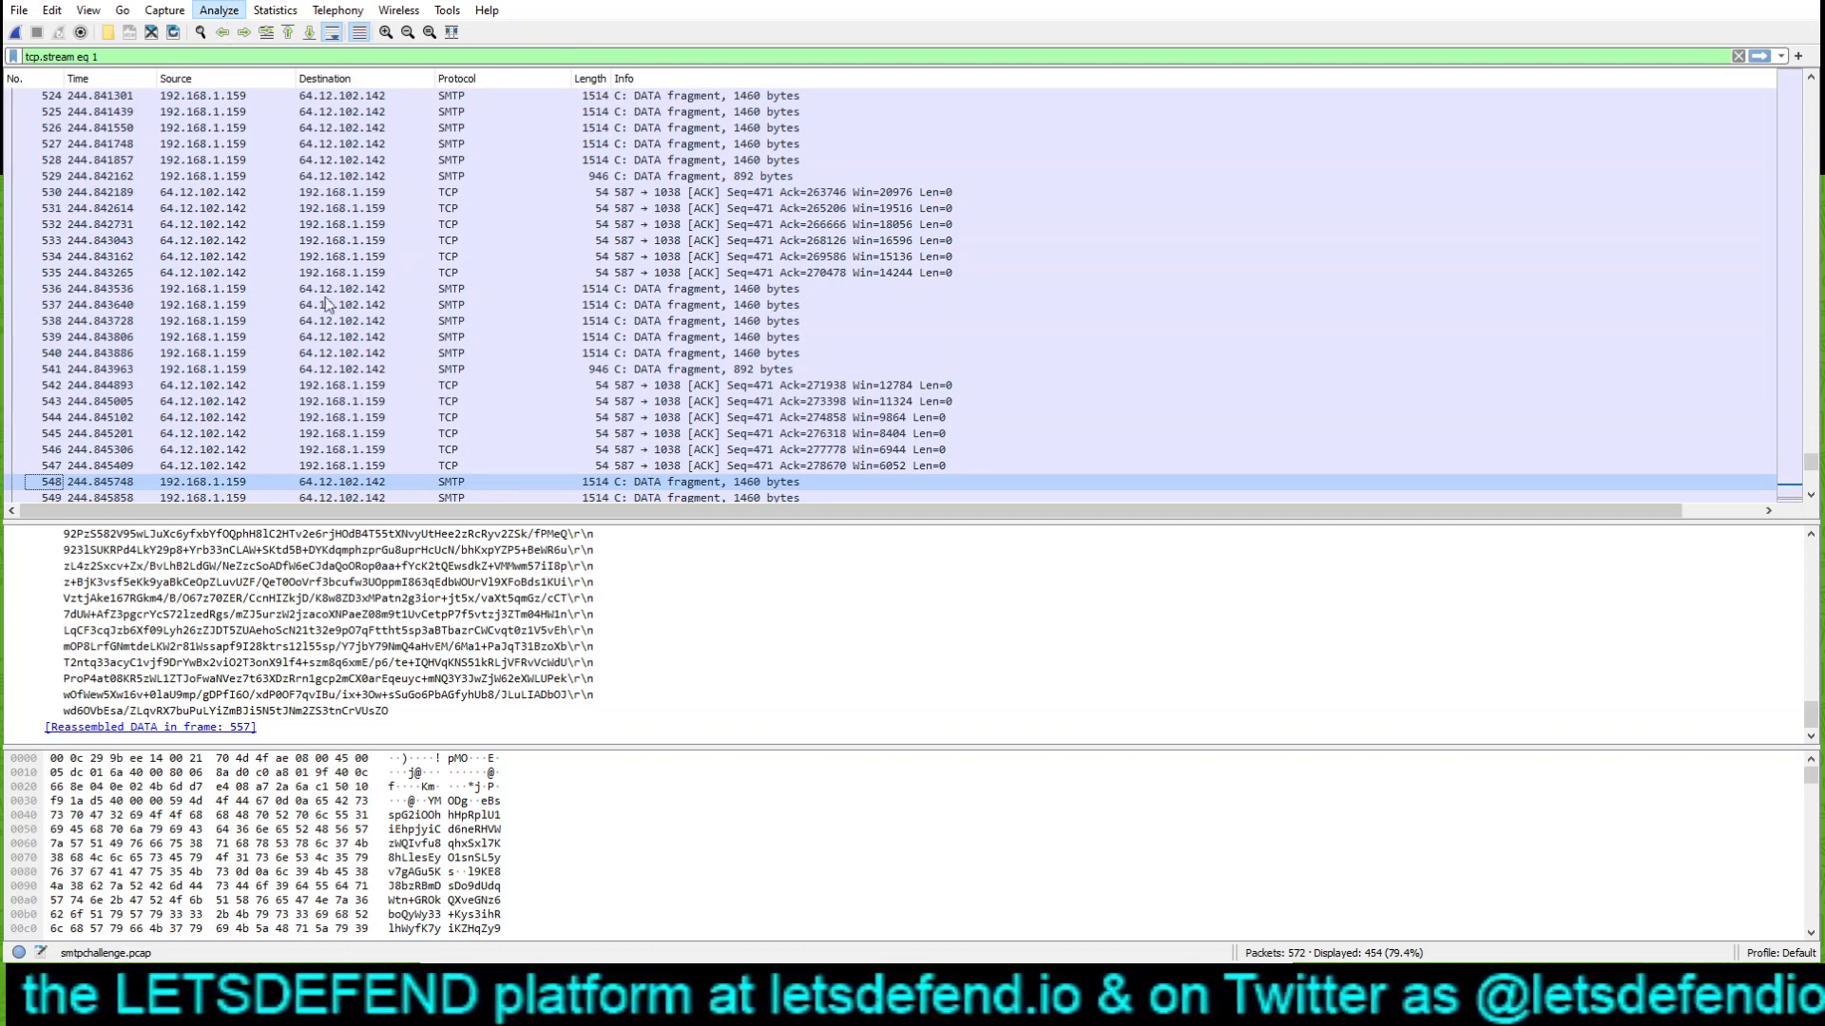
pyautogui.click(464, 292)
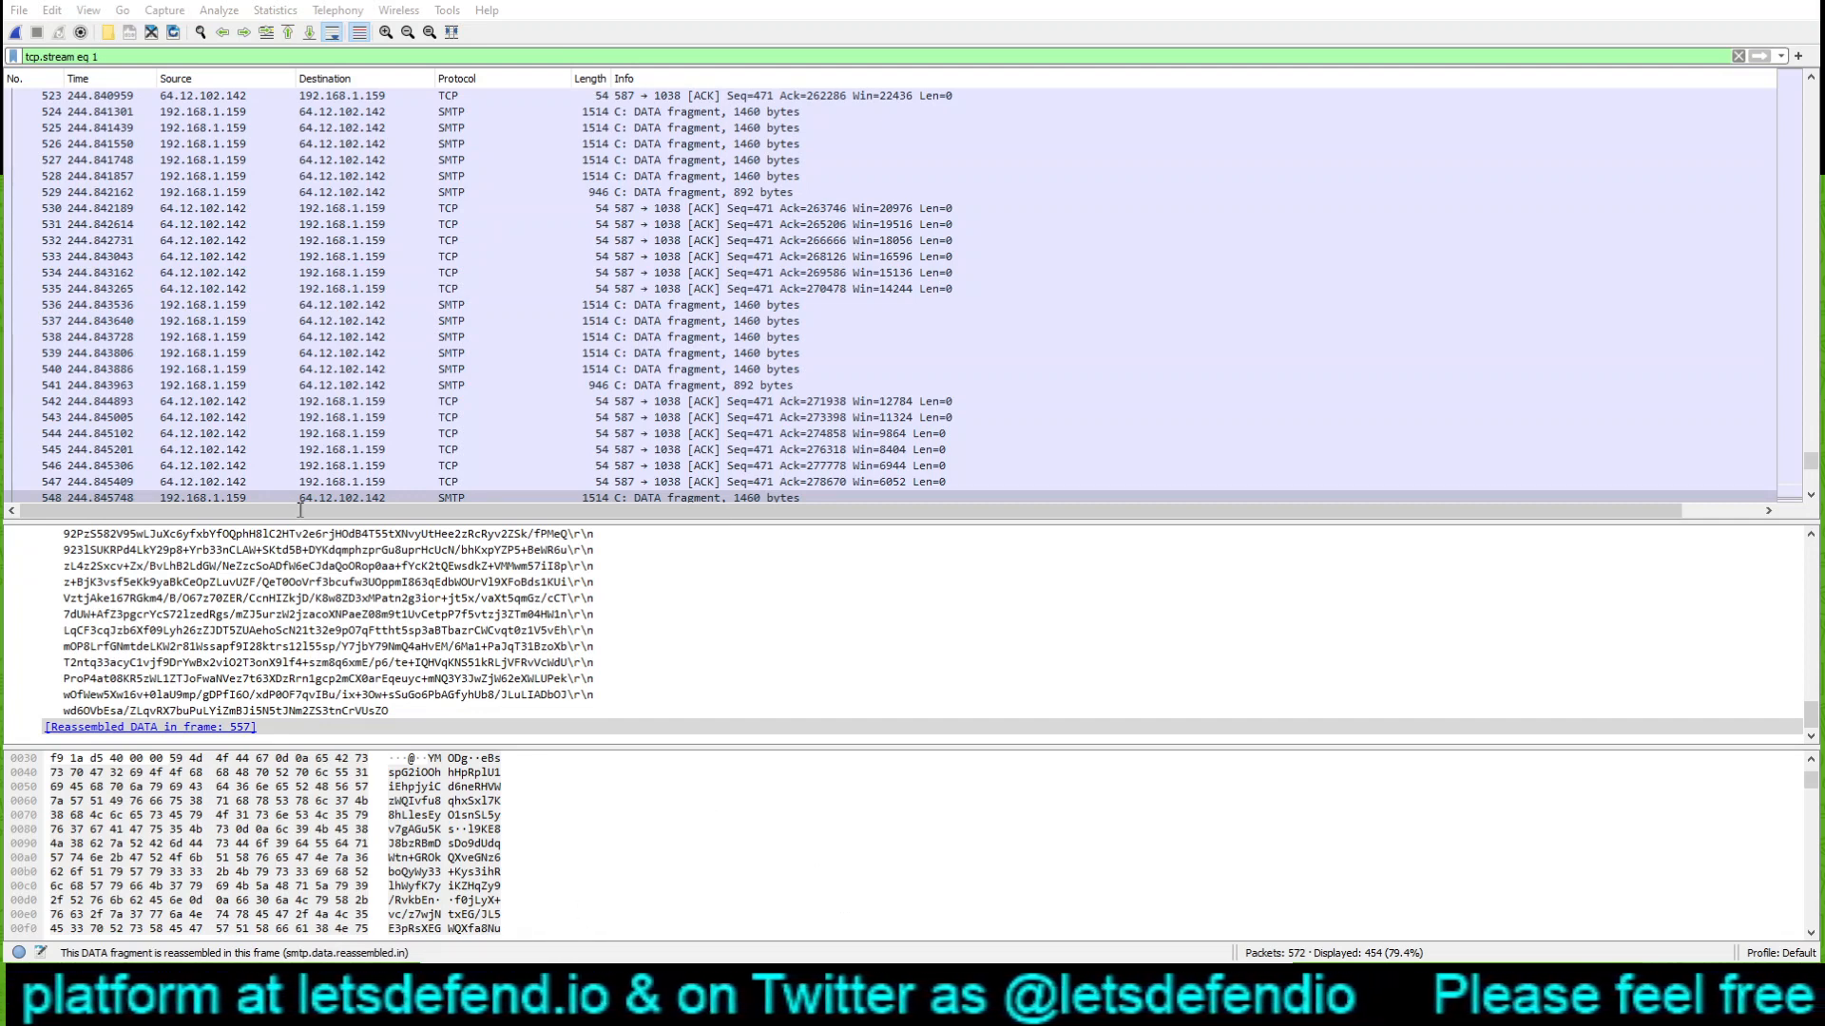
pyautogui.click(264, 614)
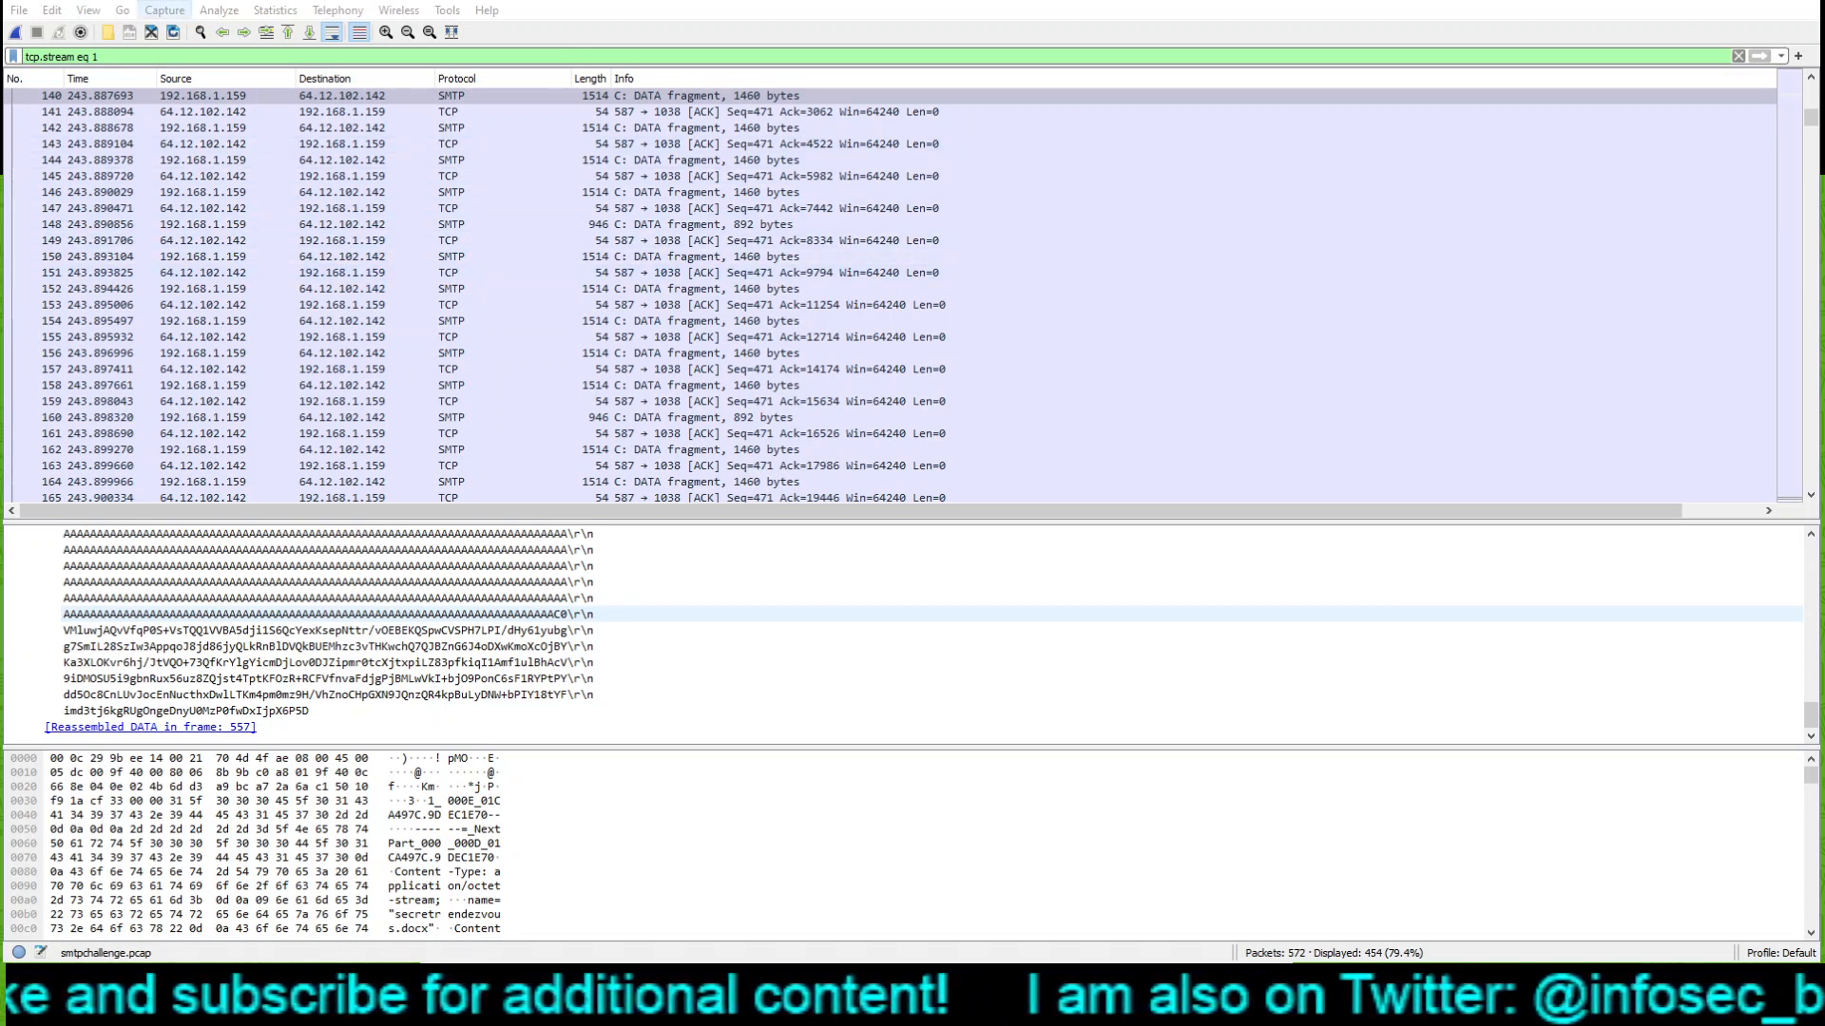
pyautogui.click(19, 10)
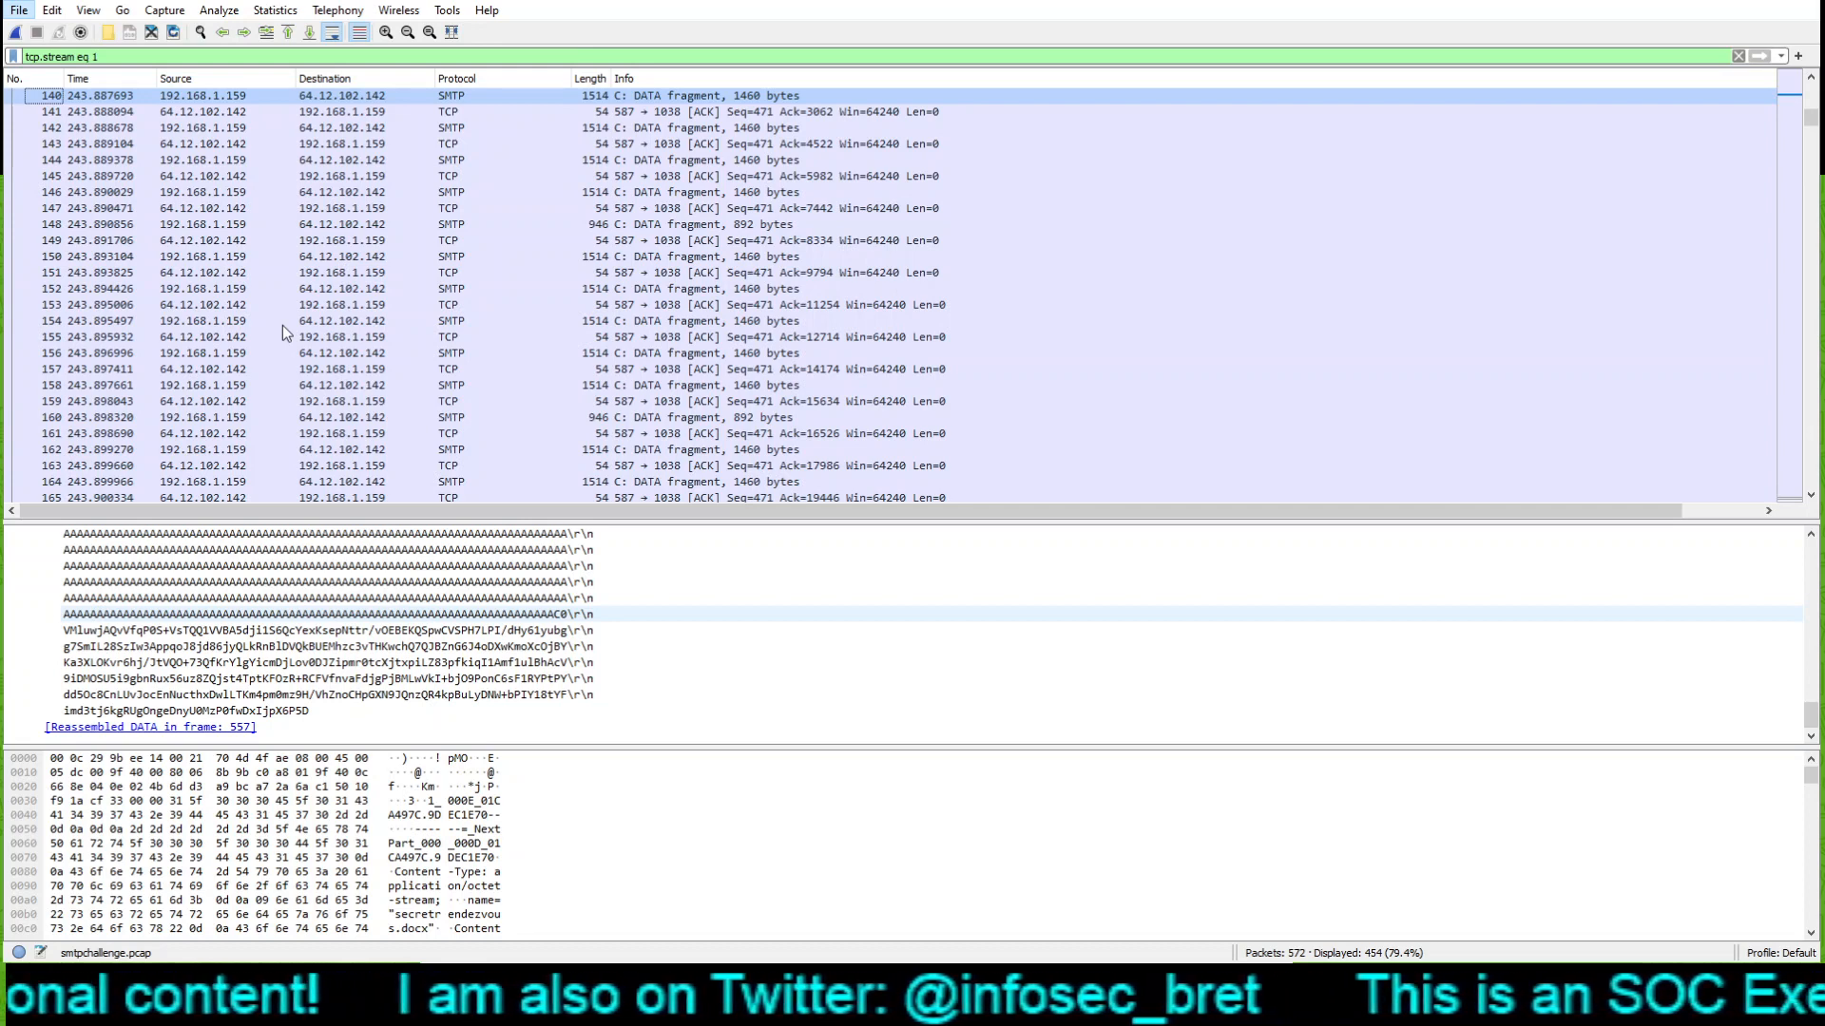
pyautogui.click(282, 367)
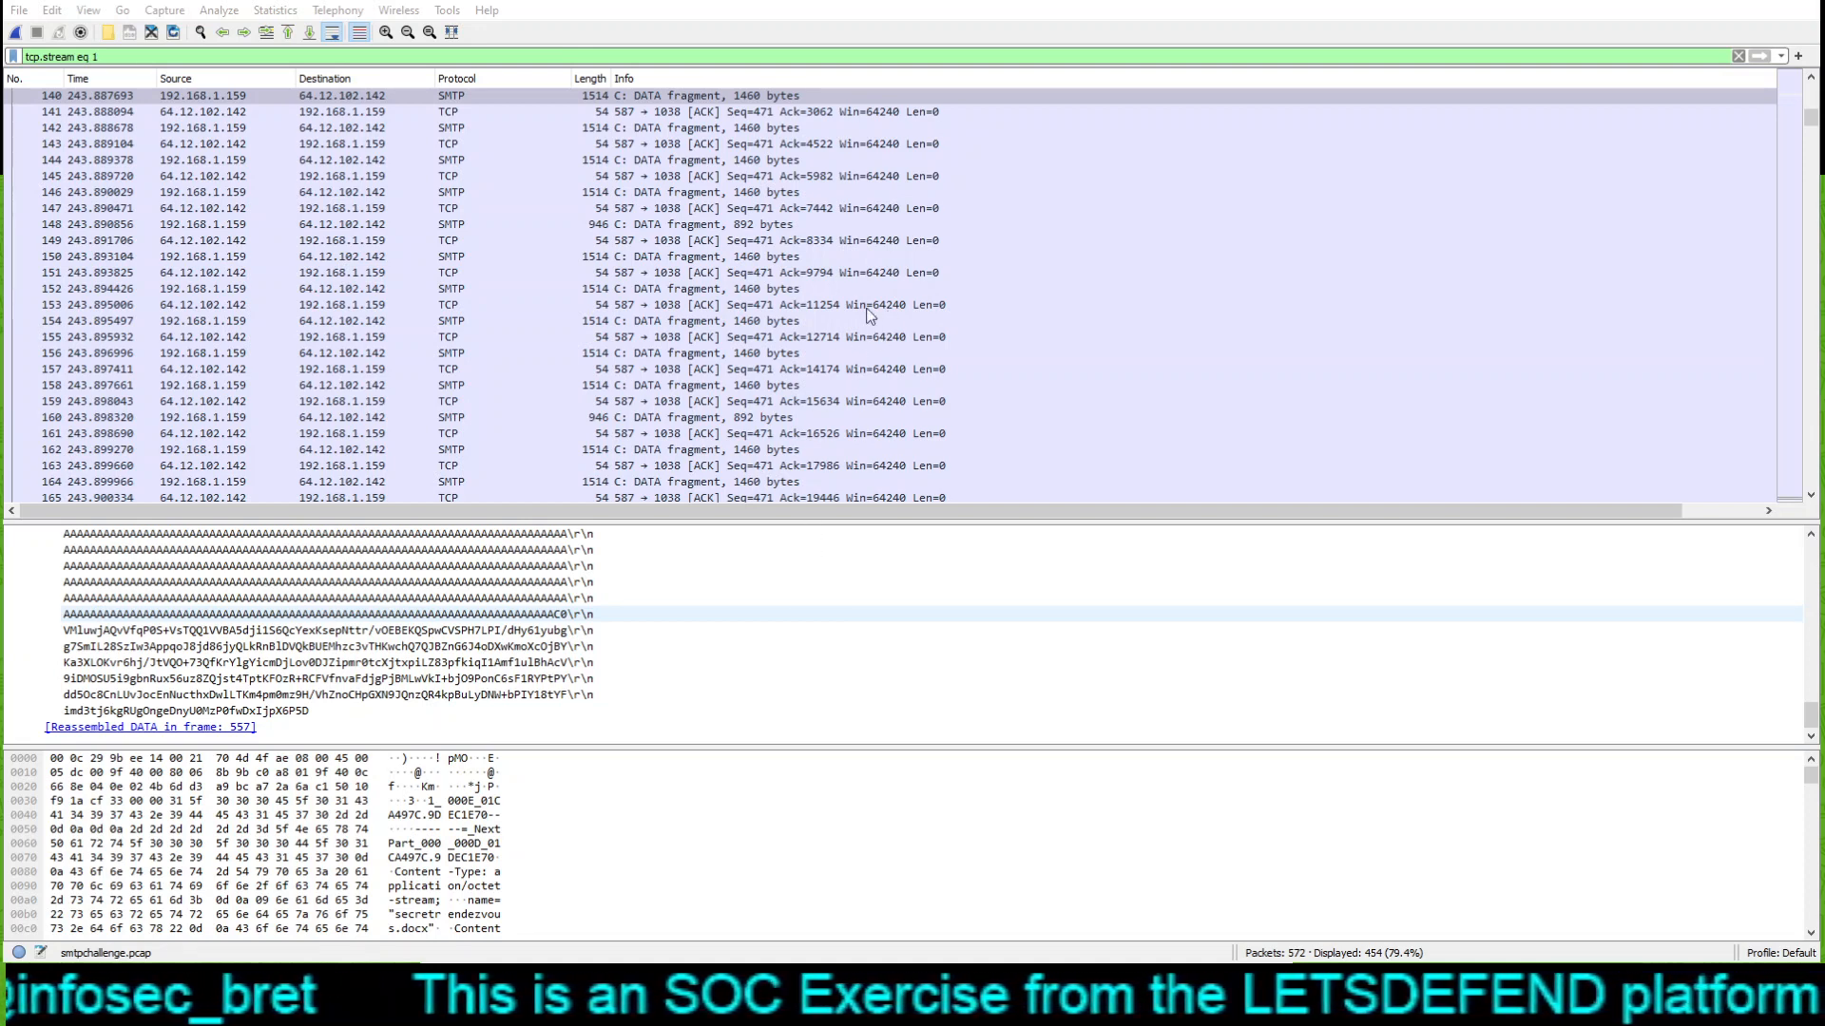
pyautogui.click(1133, 703)
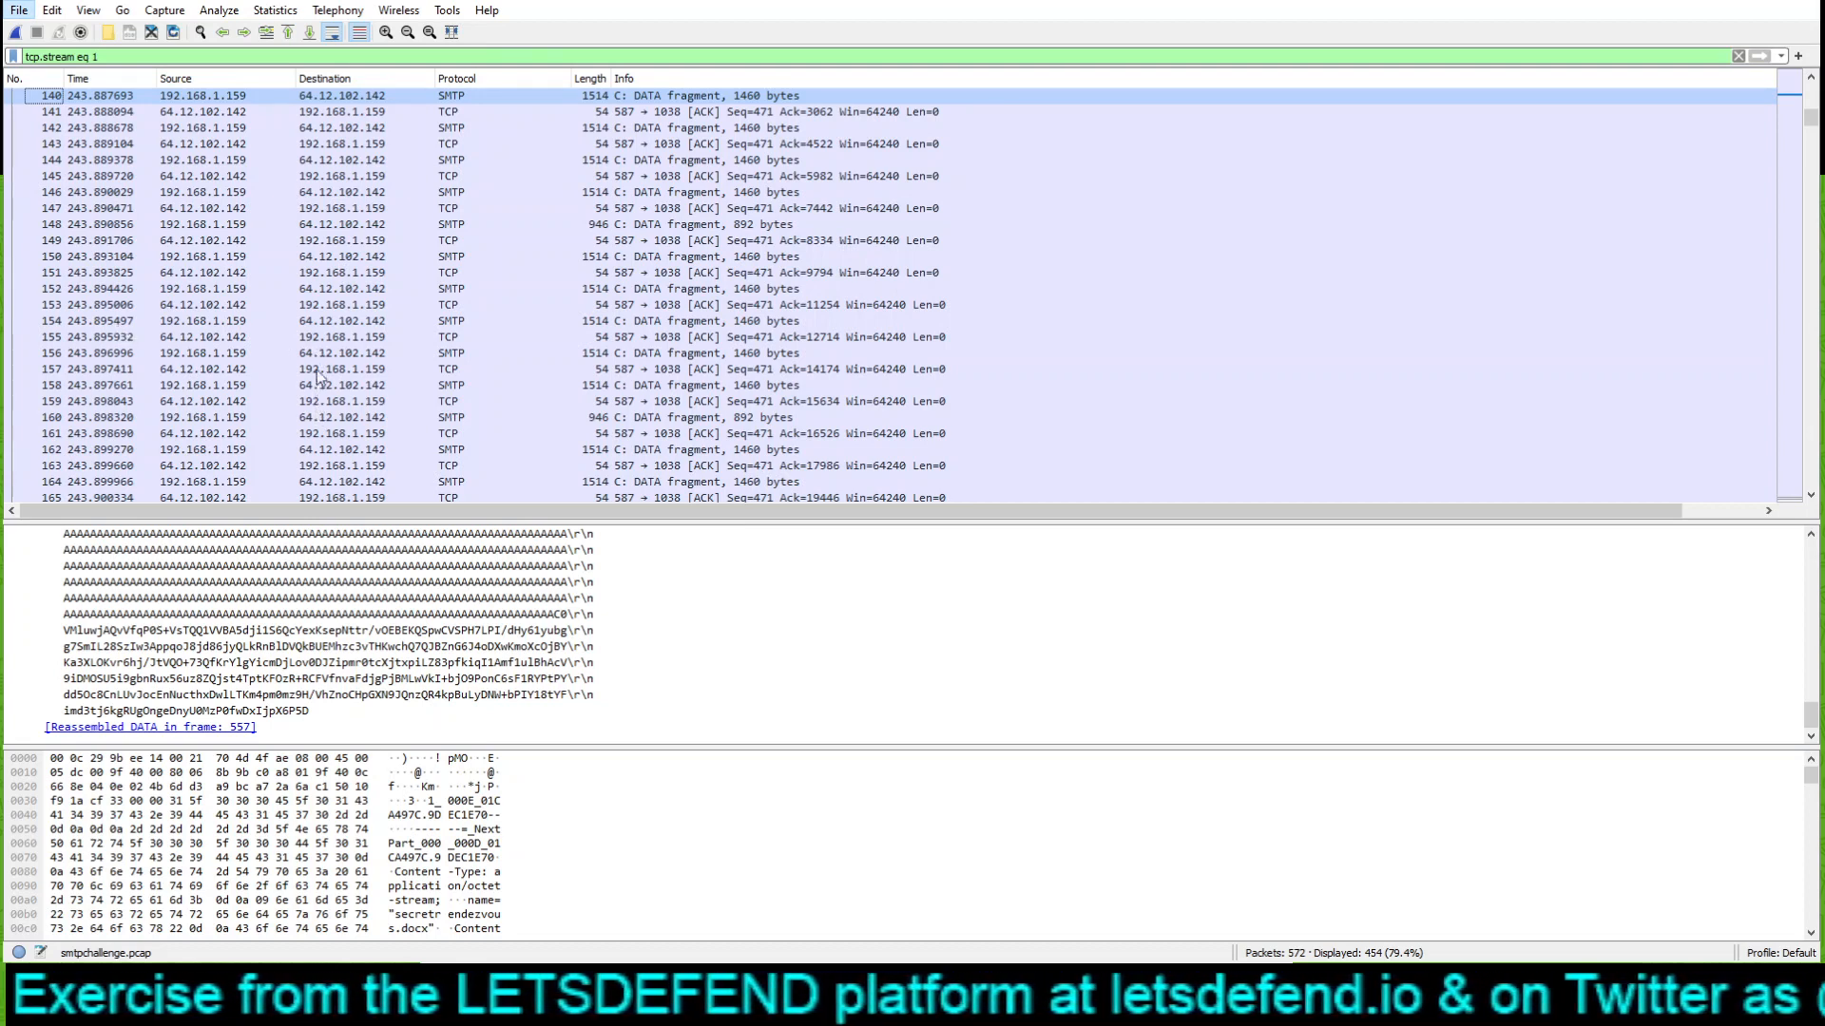
pyautogui.hotkey('alt', 'Tab')
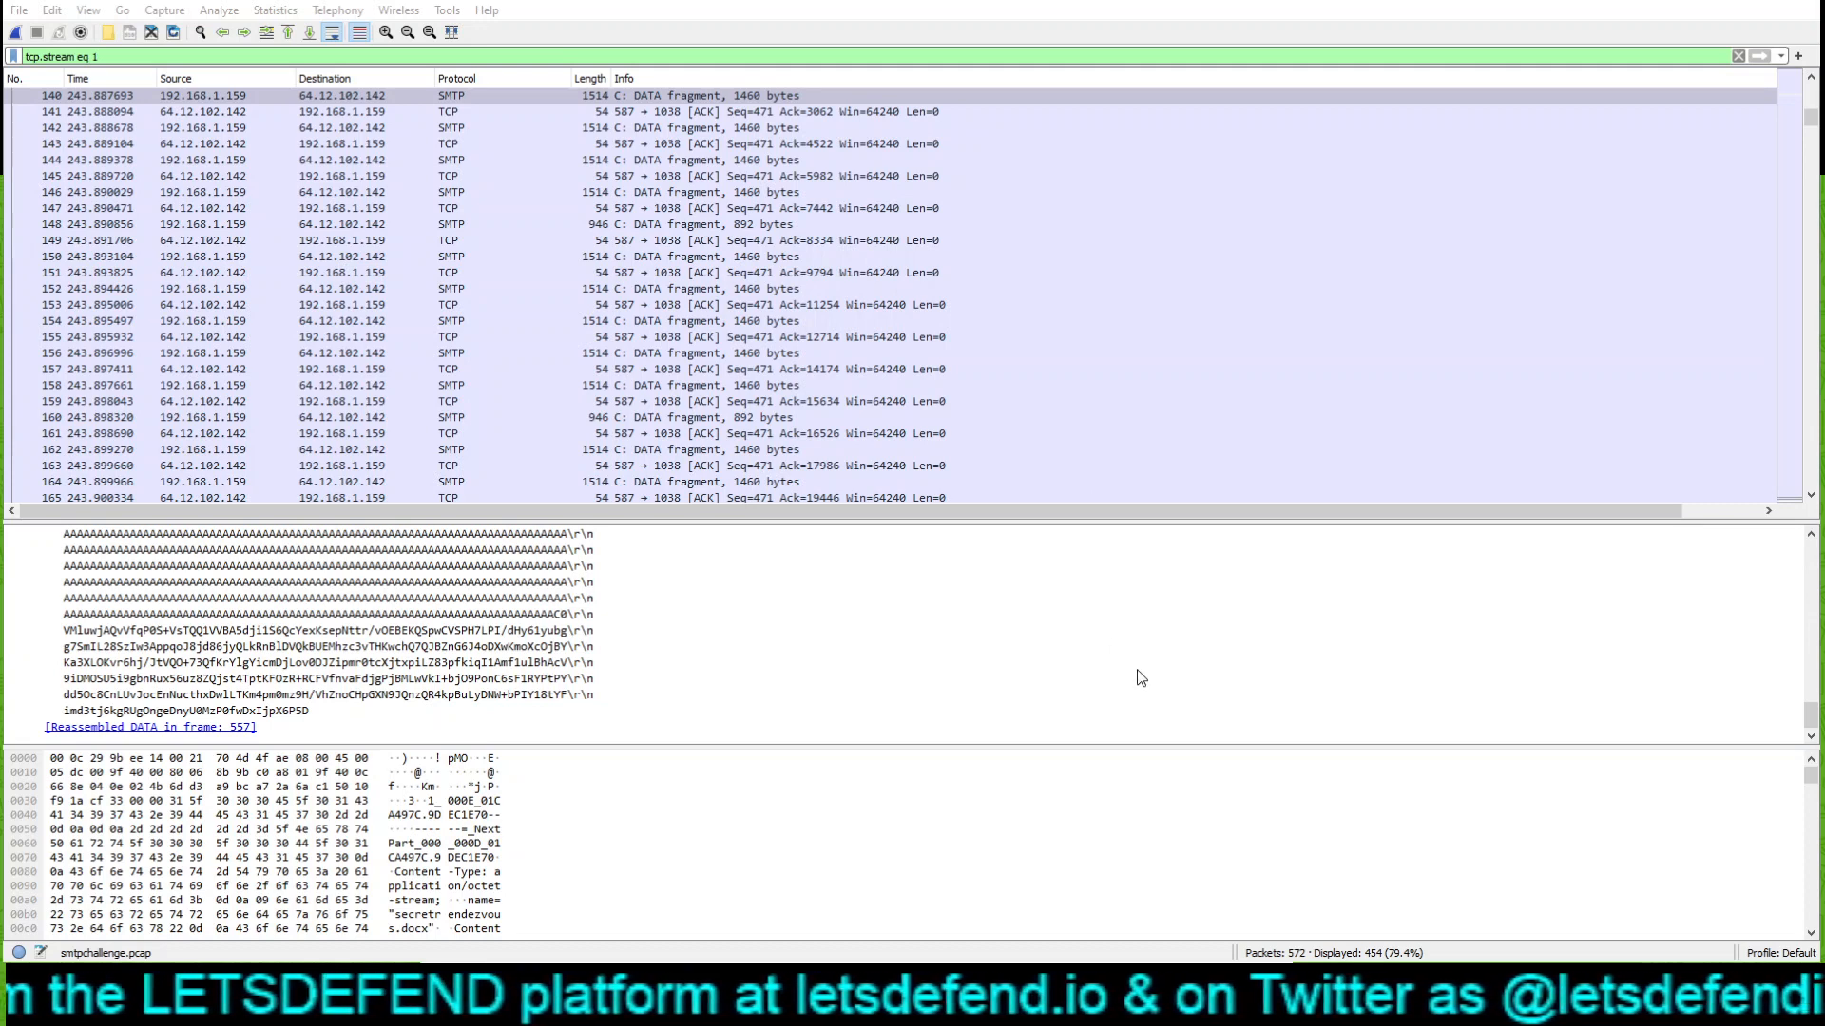
pyautogui.hotkey('alt', 'Tab')
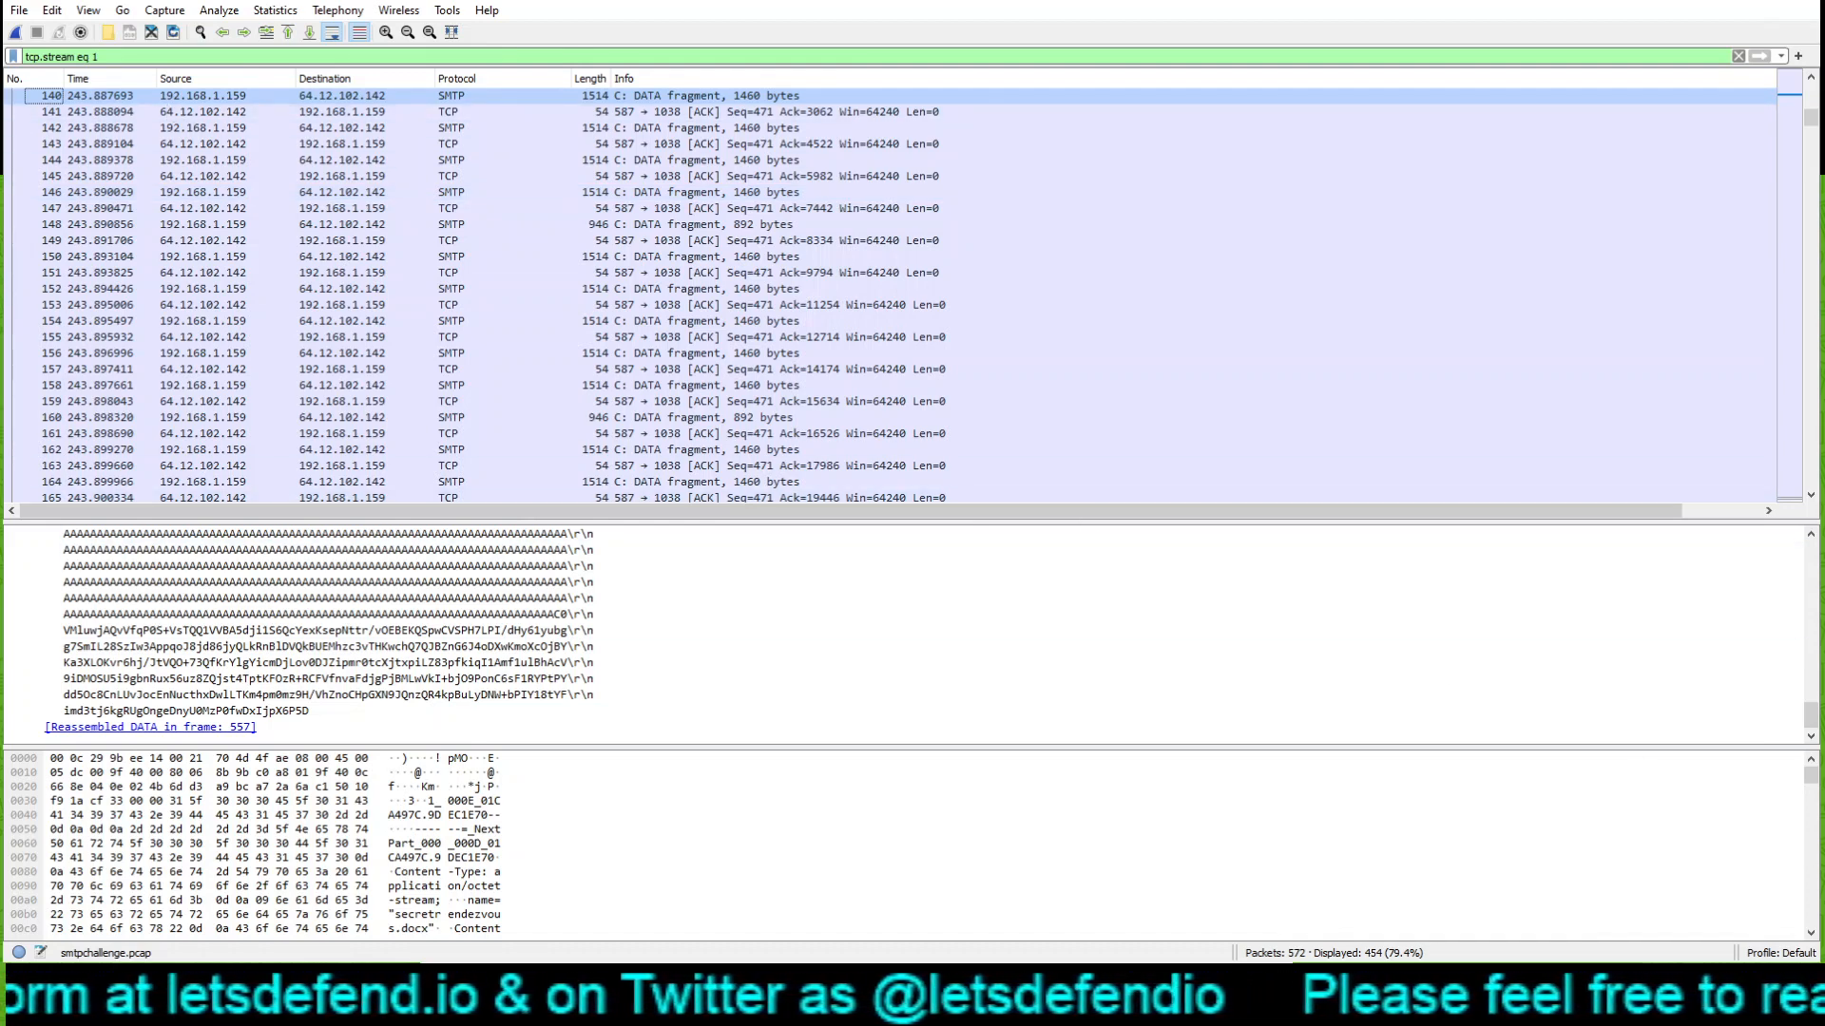
pyautogui.hotkey('alt', 'Tab')
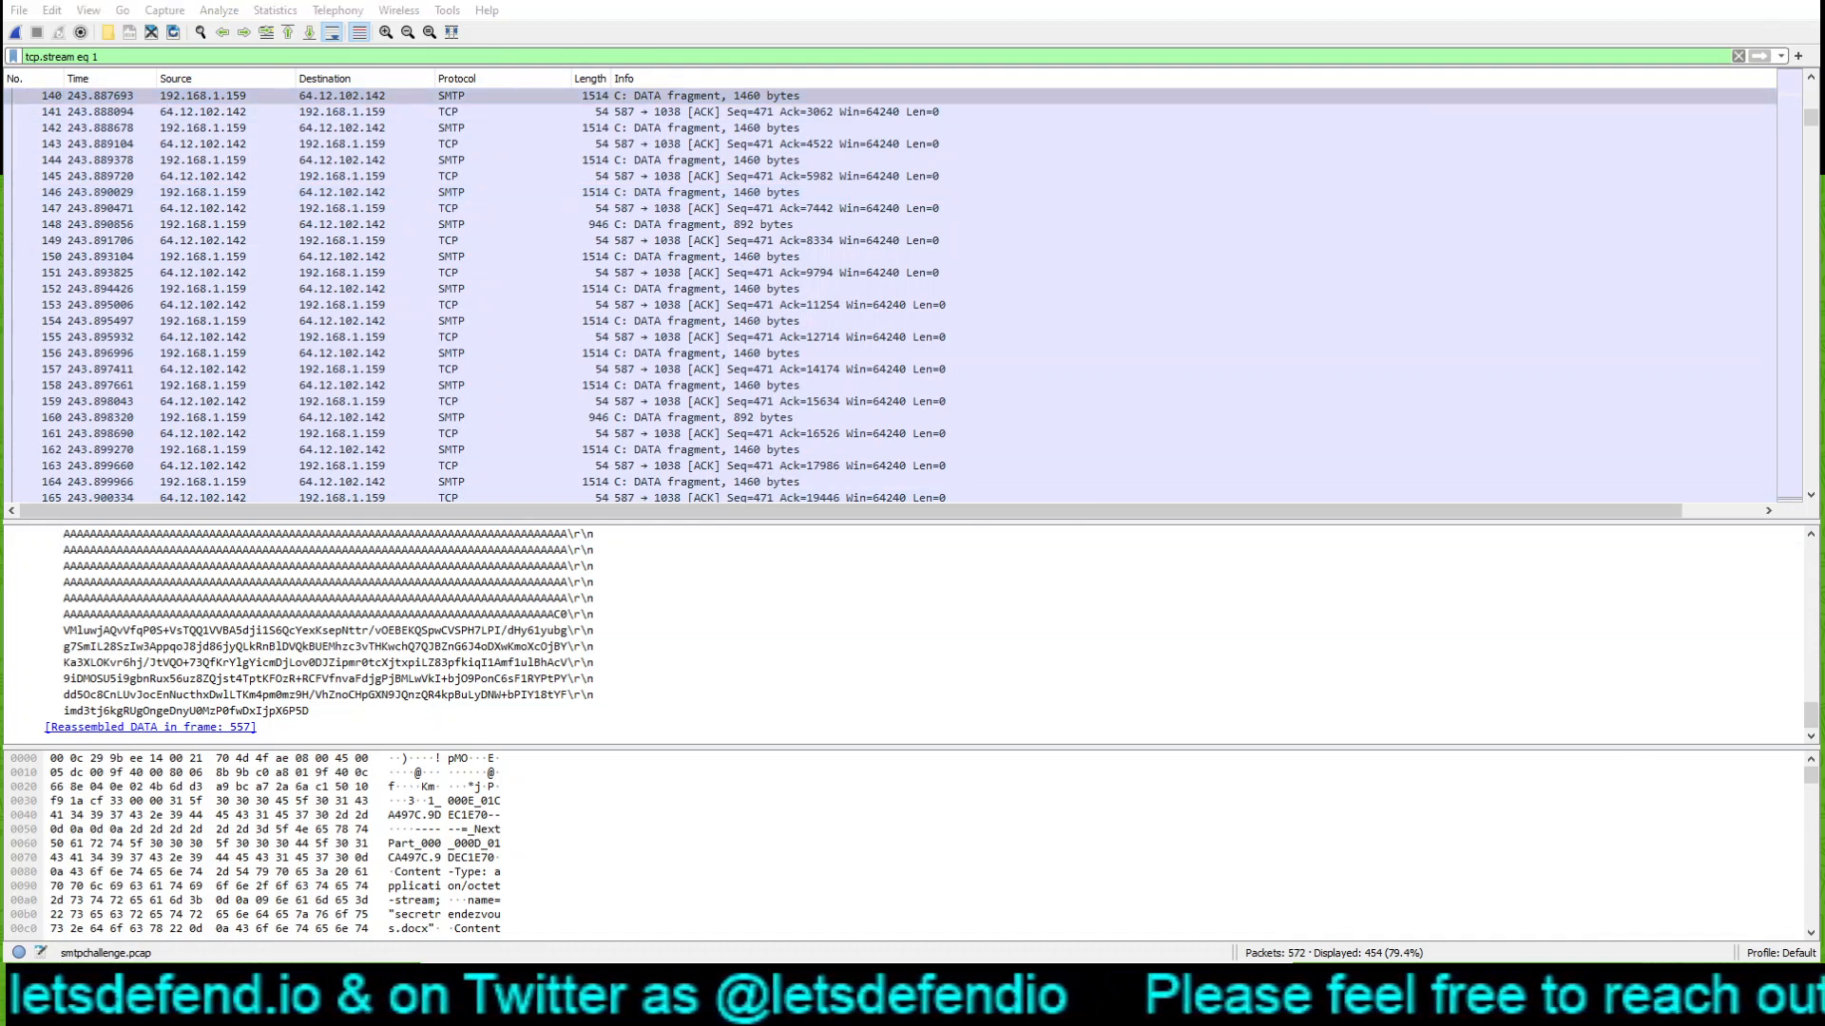